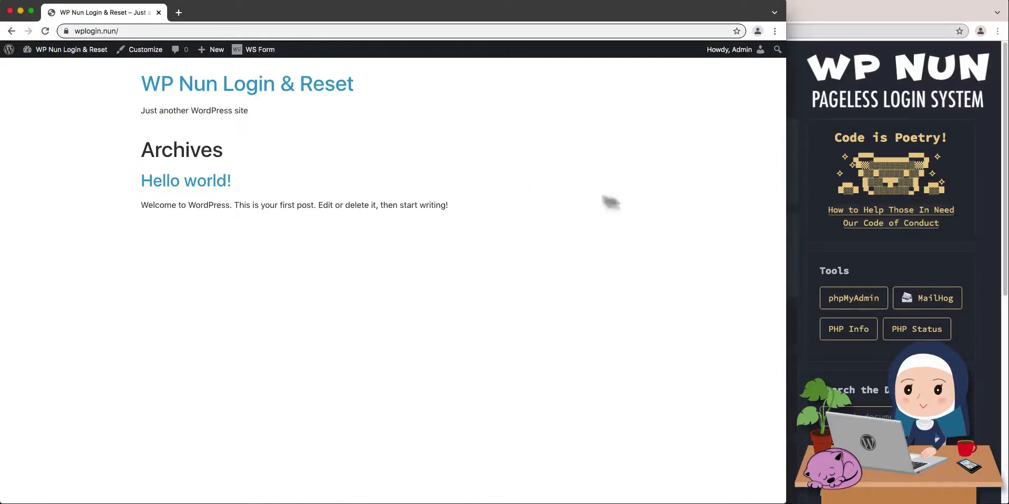
Switch to the VVV dashboard and open the MailHog inbox in a new tab.
click(886, 272)
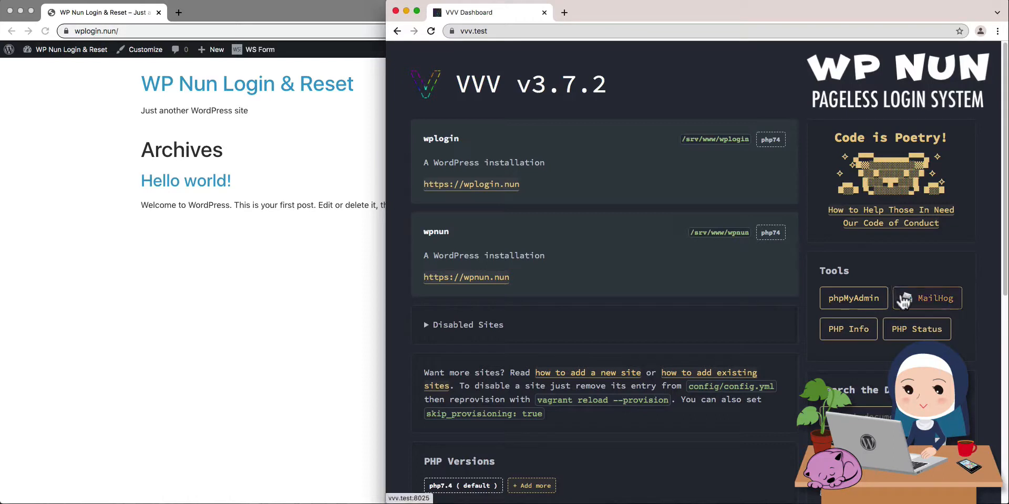
click(901, 298)
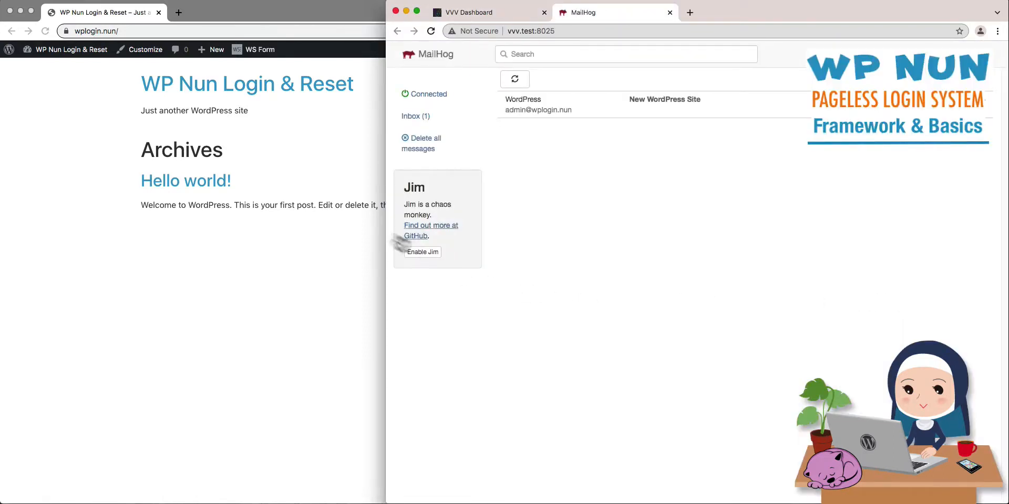
Start a new user on the WP Nun Login & Reset site with the username User and enter the account's email address.
click(195, 125)
mouse_move(219, 61)
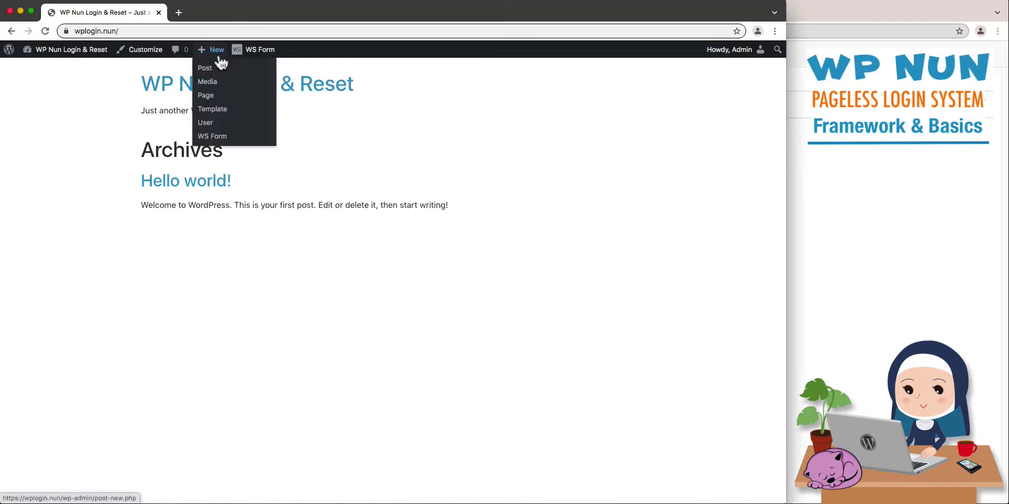
click(212, 131)
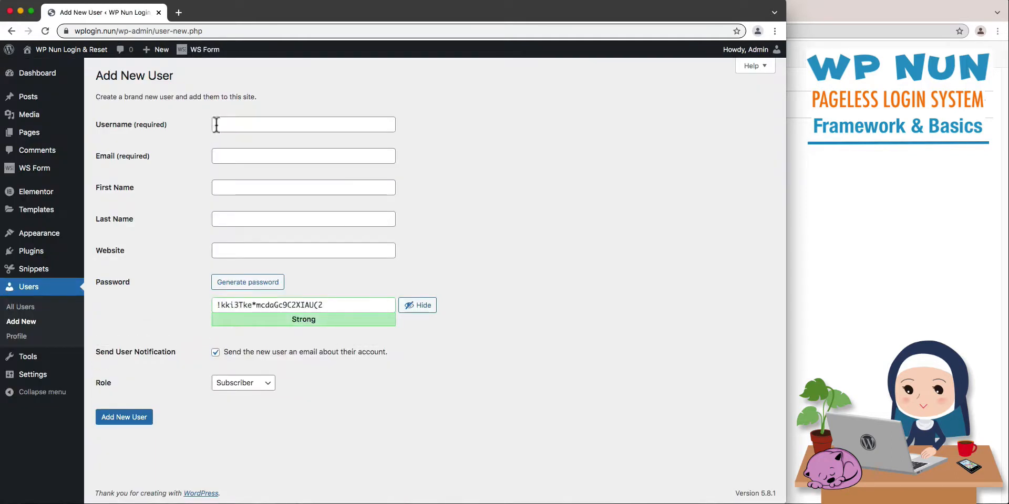
click(217, 125)
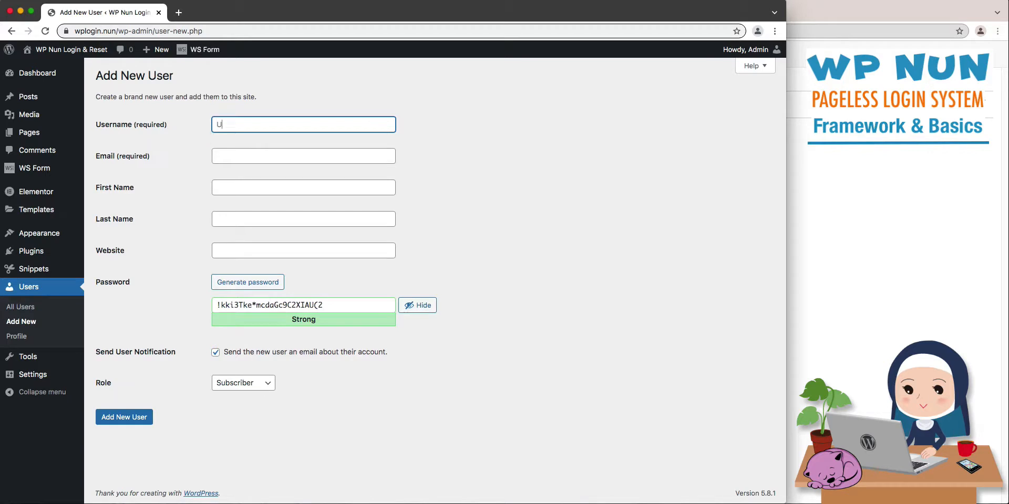
text(User)
key(Tab)
text(use)
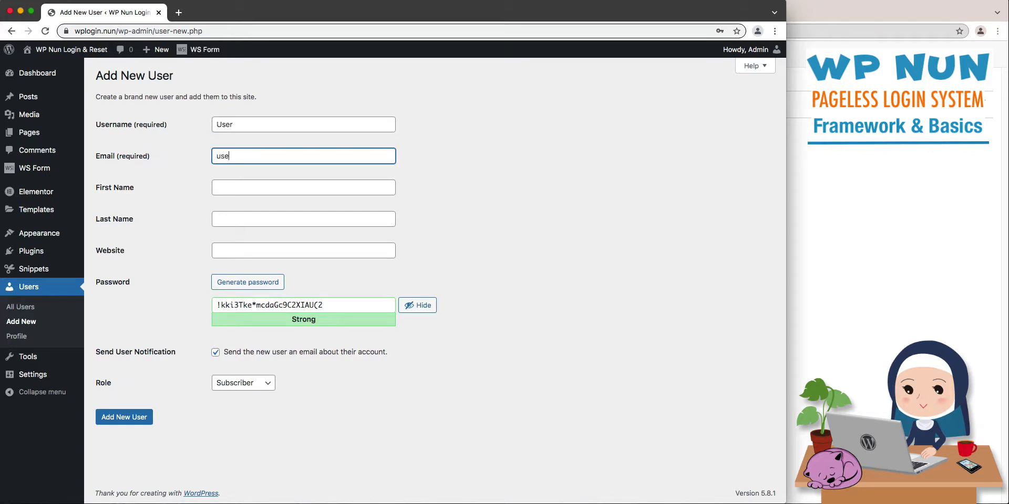
text(r@wplogin.nun)
Enter the account password, confirm the use of a weak password and create the new user with the Subscriber role.
key(Tab)
key(Tab)
key(Tab)
key(Tab)
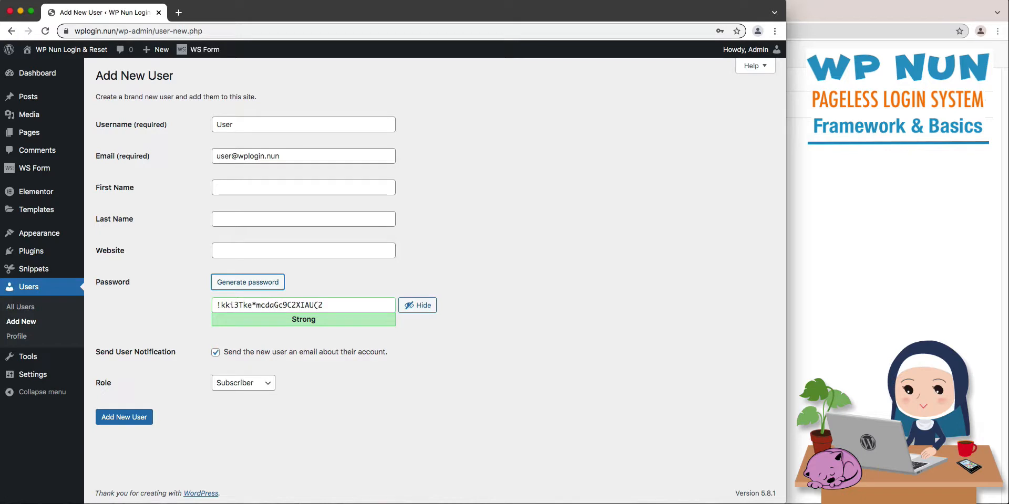
key(shift+Tab)
key(shift+Tab)
key(shift+Tab)
key(Tab)
key(Tab)
key(Tab)
key(Tab)
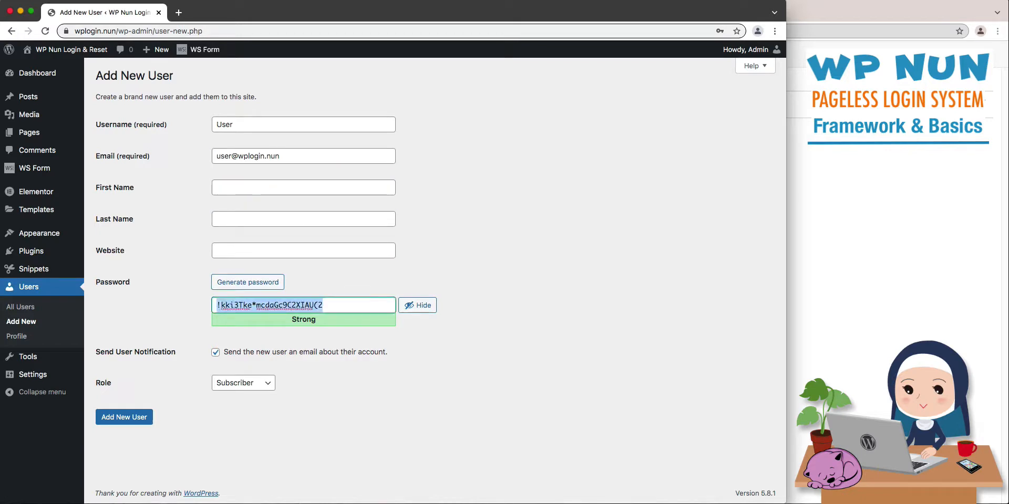
text(password)
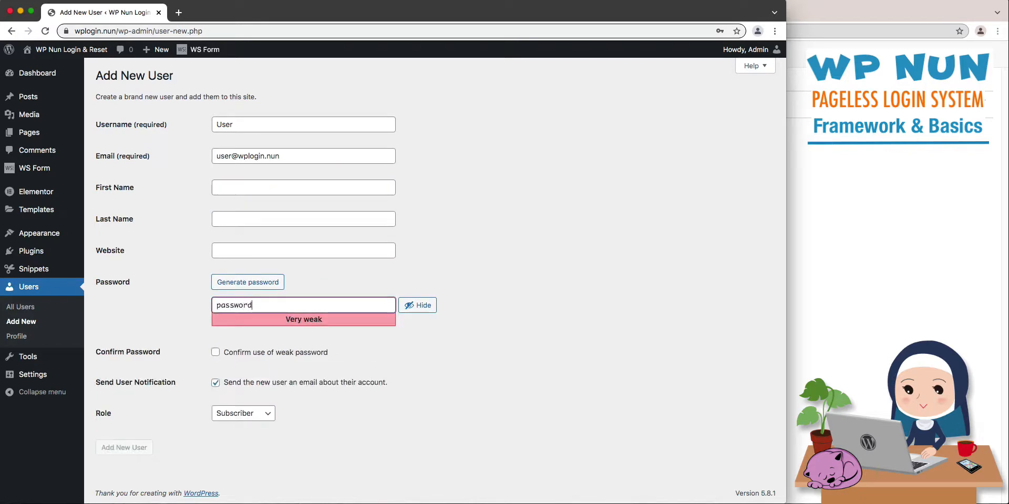
click(216, 353)
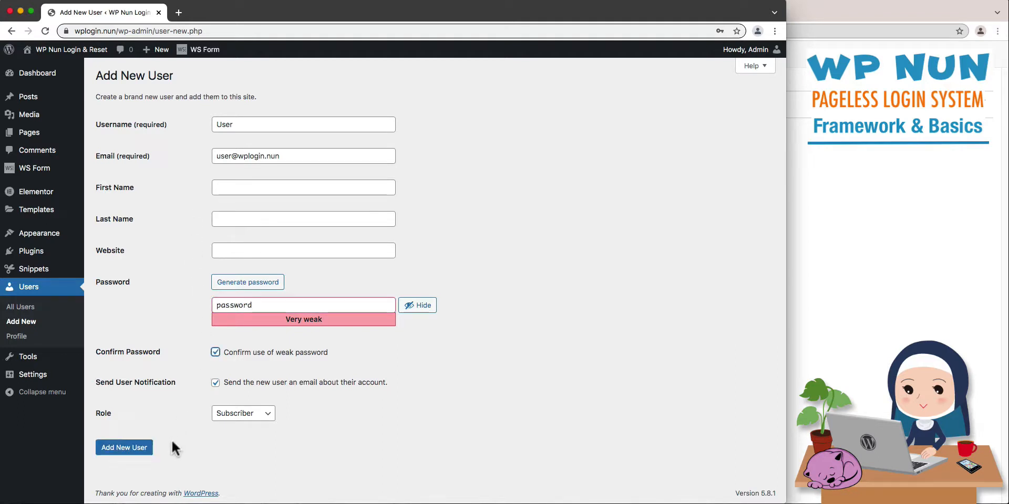
click(127, 450)
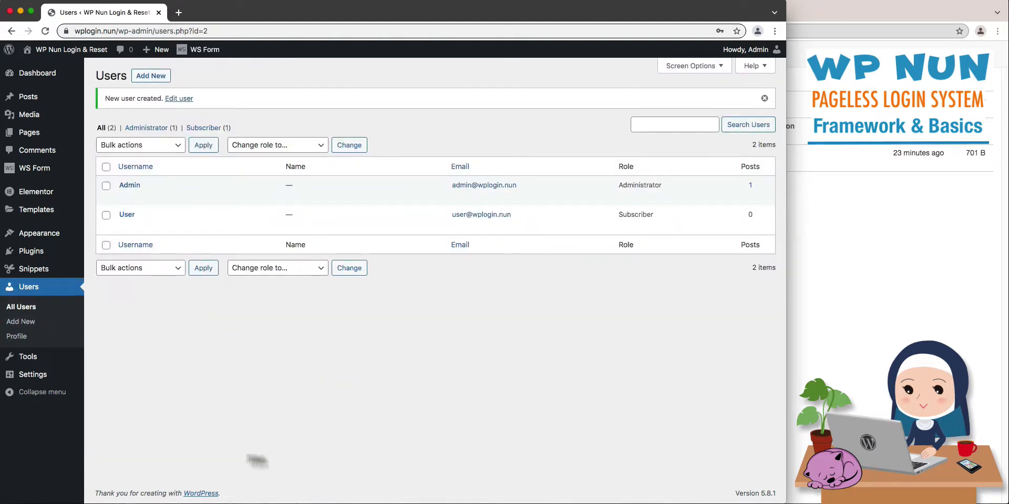
In MailHog, read the New User Registration and Login Details emails and follow the link for setting the password.
click(833, 413)
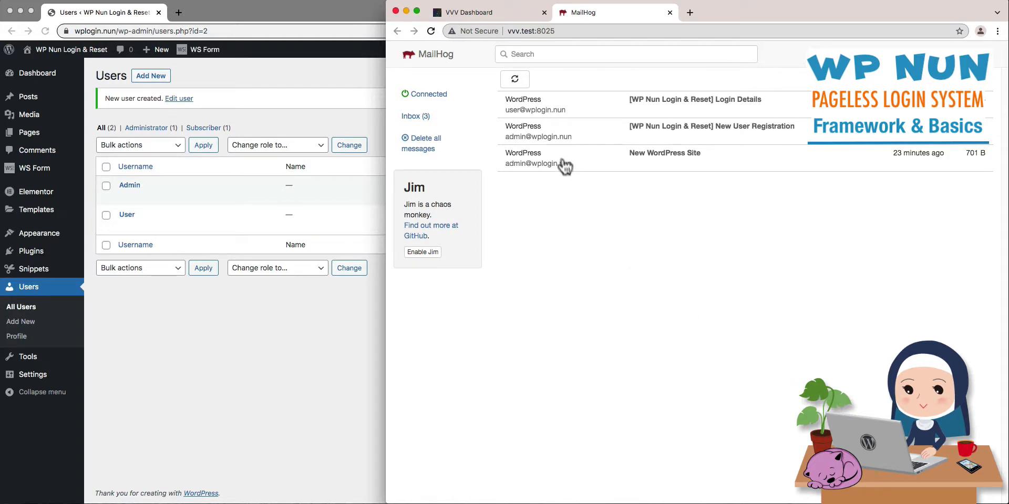
click(567, 139)
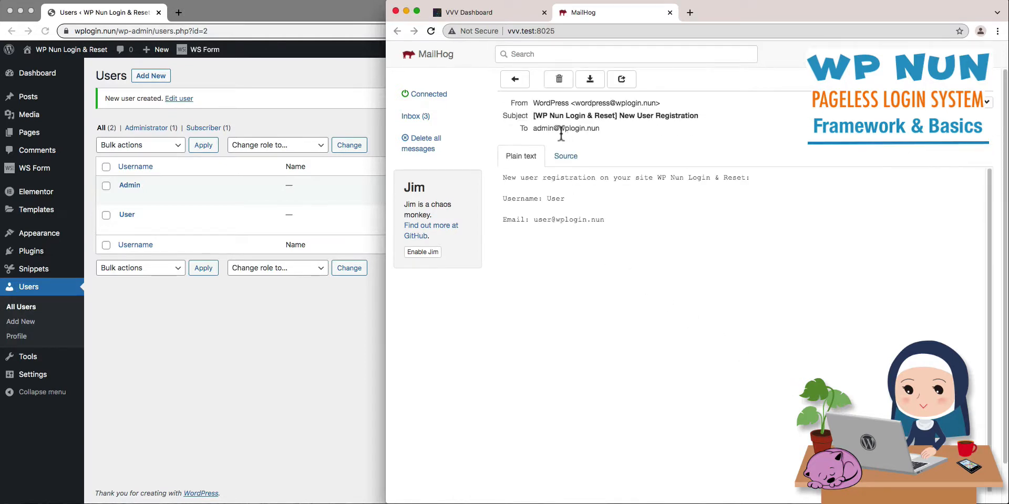
click(515, 83)
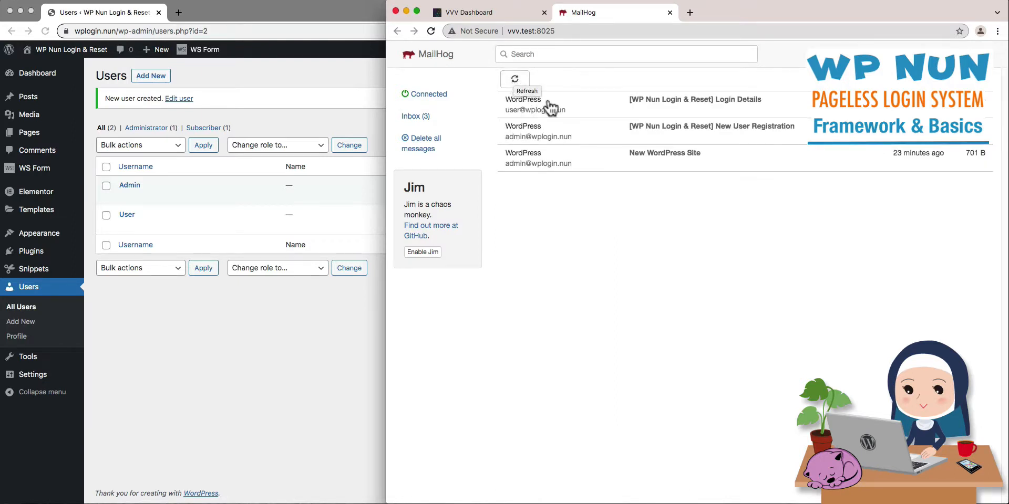
click(567, 112)
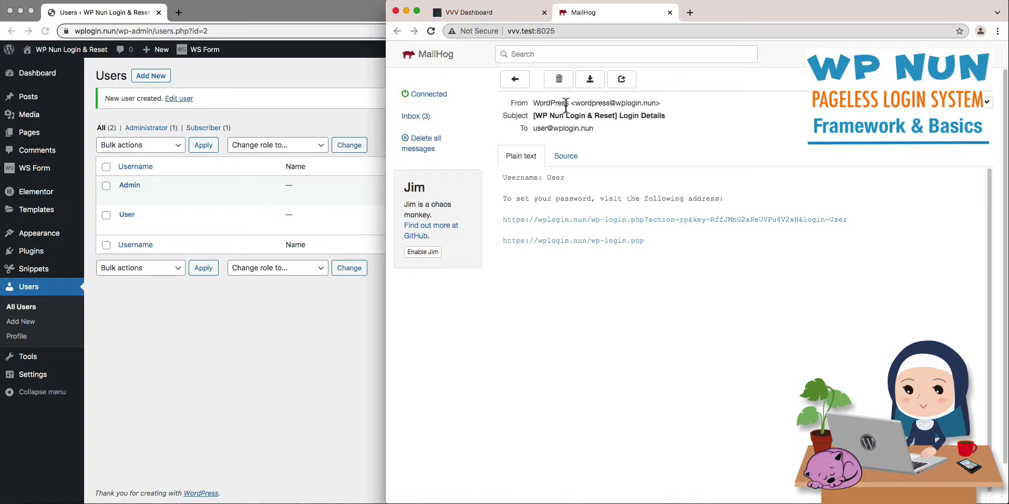
click(574, 220)
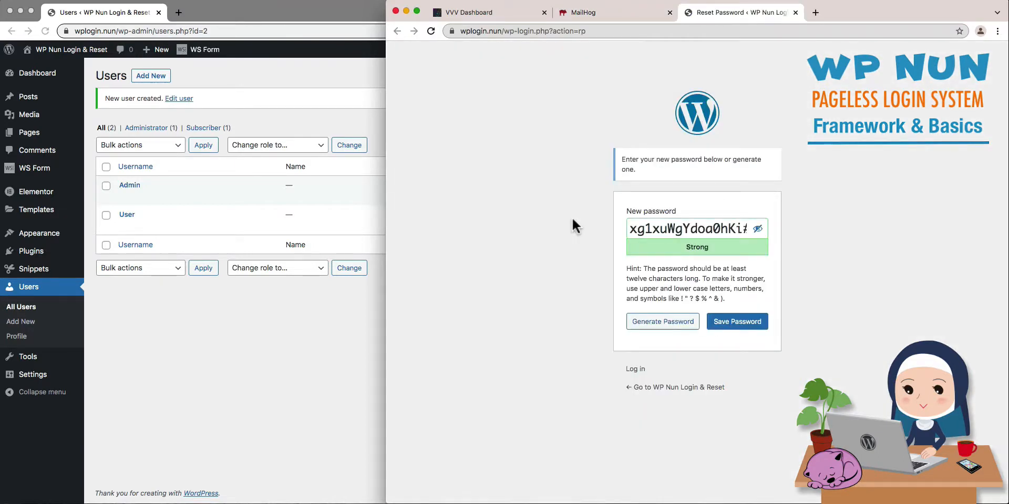
Return to the WordPress admin and review the installed plugins.
click(205, 298)
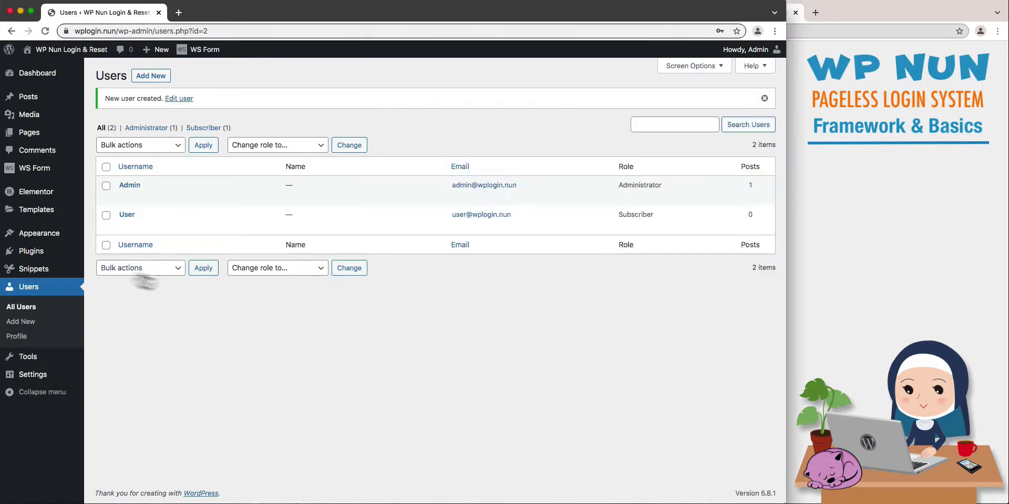
click(112, 257)
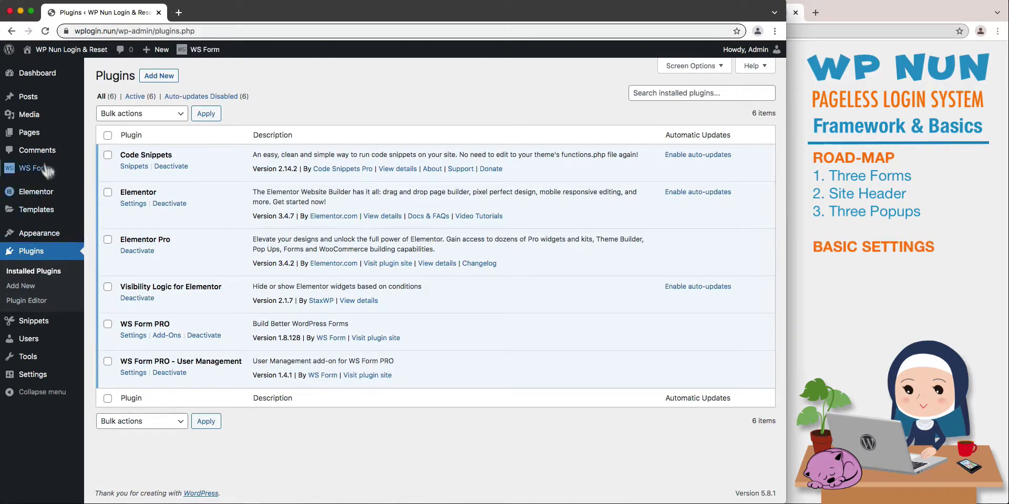
Add a new page titled XYZ, assign it the Elementor Canvas template and publish it.
click(39, 141)
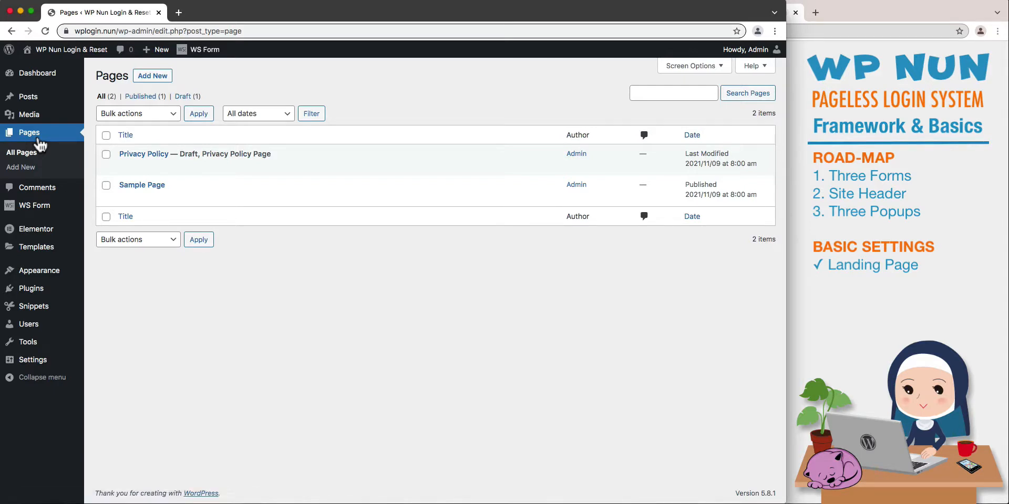
click(29, 169)
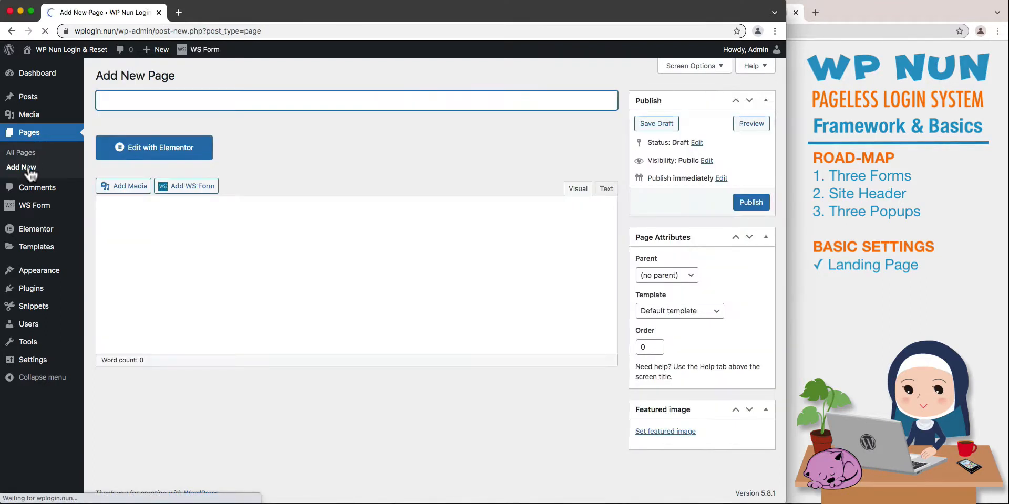
text(XYZ)
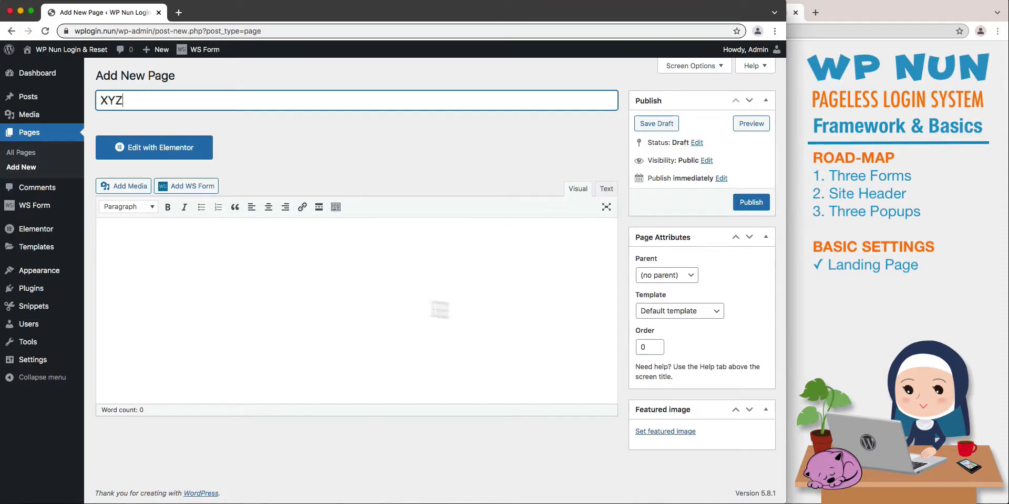
click(638, 314)
click(642, 321)
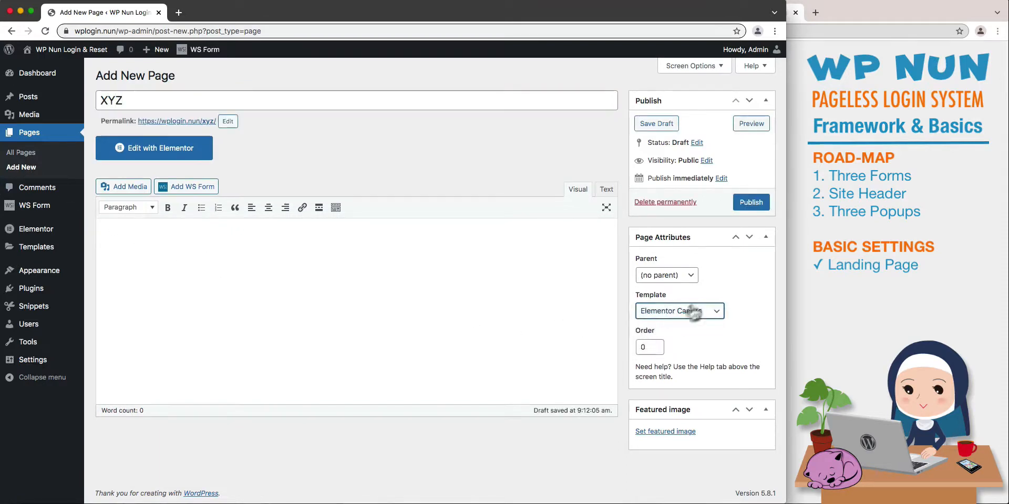
click(751, 205)
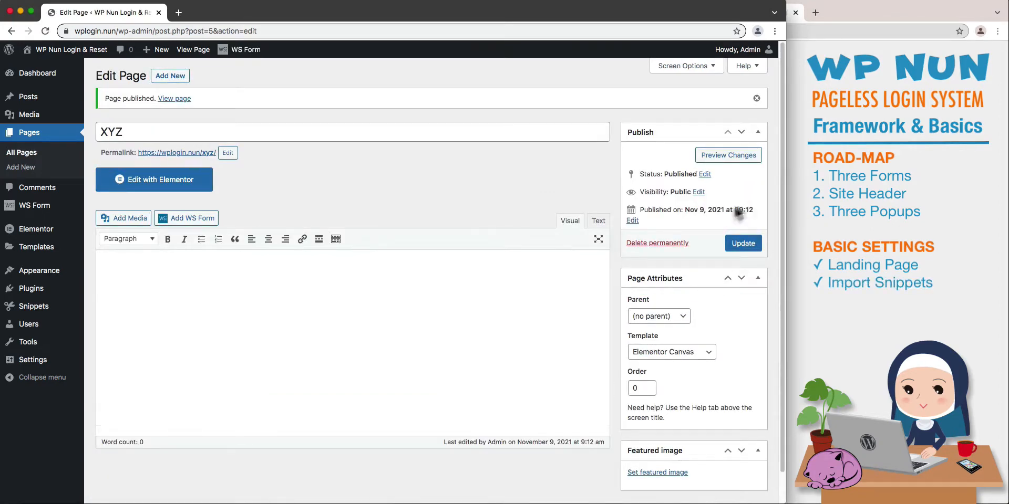
Import the code snippets from wpnun-login-required-snippets.json and display the imported entries in the list of all snippets.
mouse_move(78, 312)
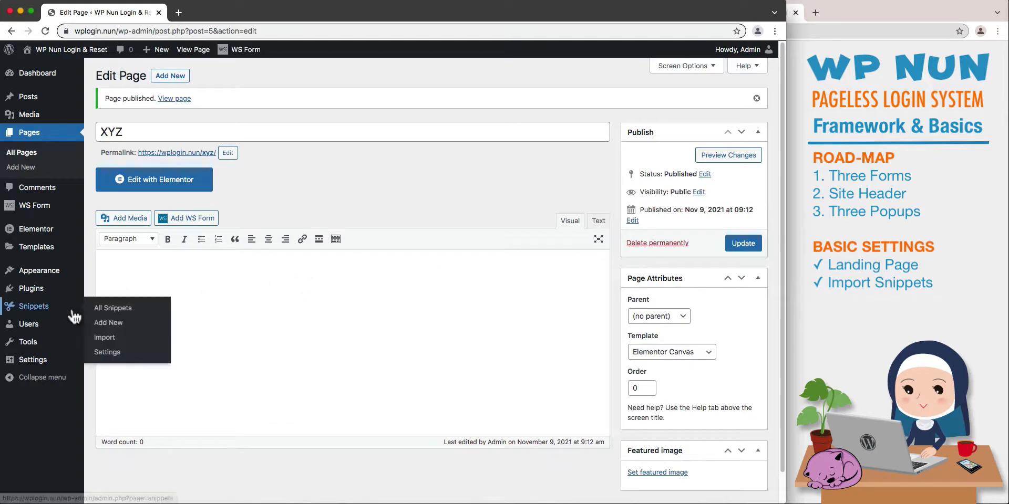
click(108, 342)
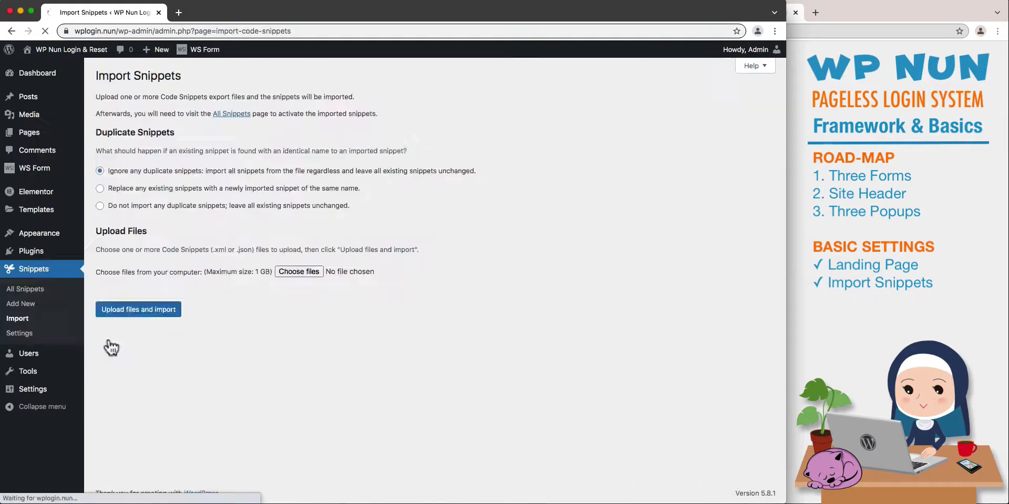
click(312, 271)
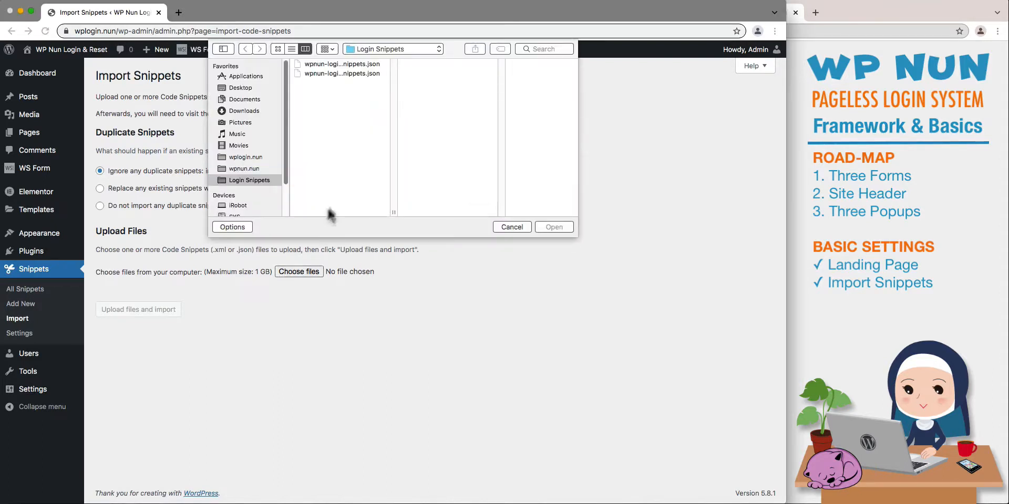
click(359, 74)
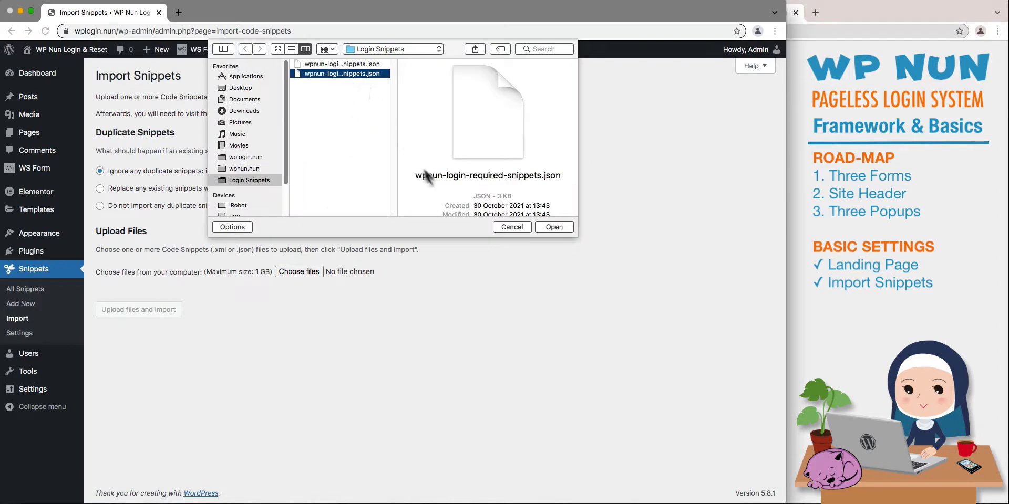
click(544, 225)
click(172, 311)
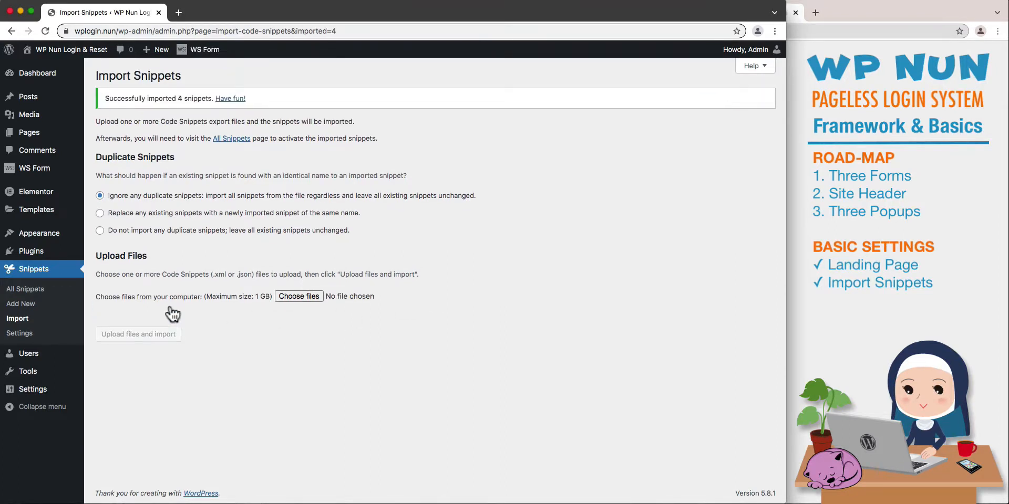
click(62, 293)
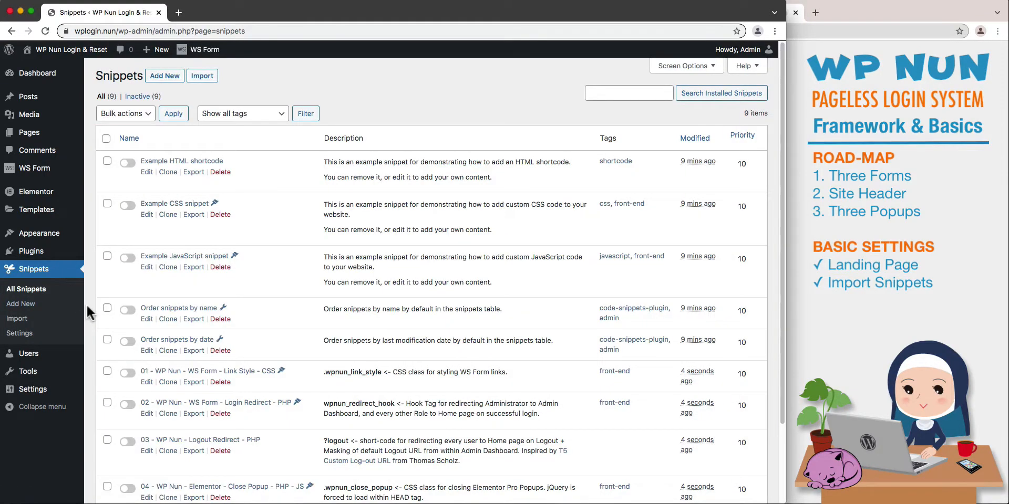
scroll(86, 304, down, 2)
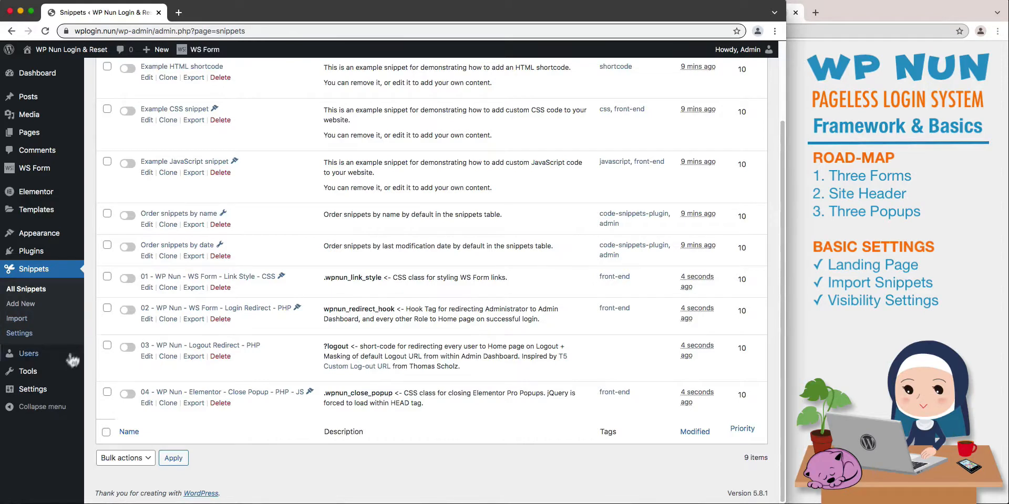
Open the Visibility Logic settings in a new tab, disable User Meta, Date & Time and Browser Type, and save the options.
mouse_move(60, 393)
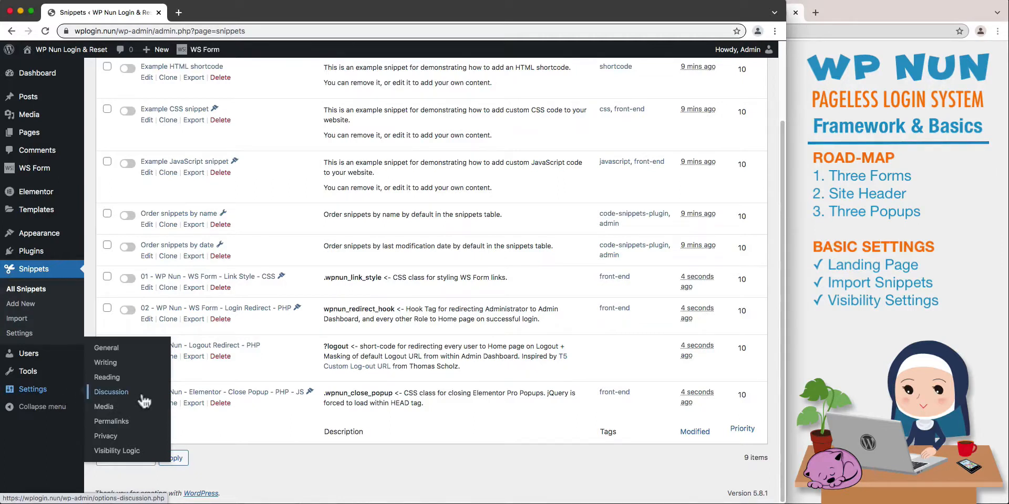
right_click(148, 453)
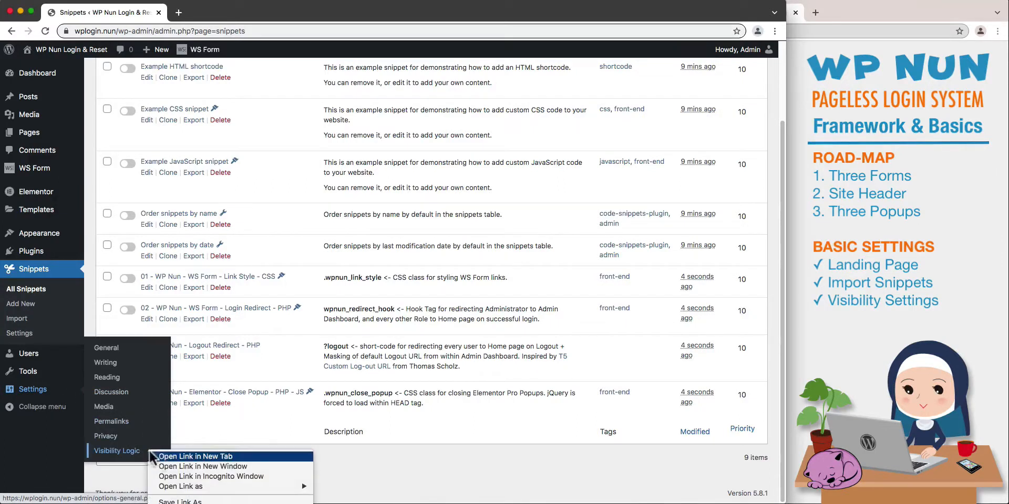
click(158, 456)
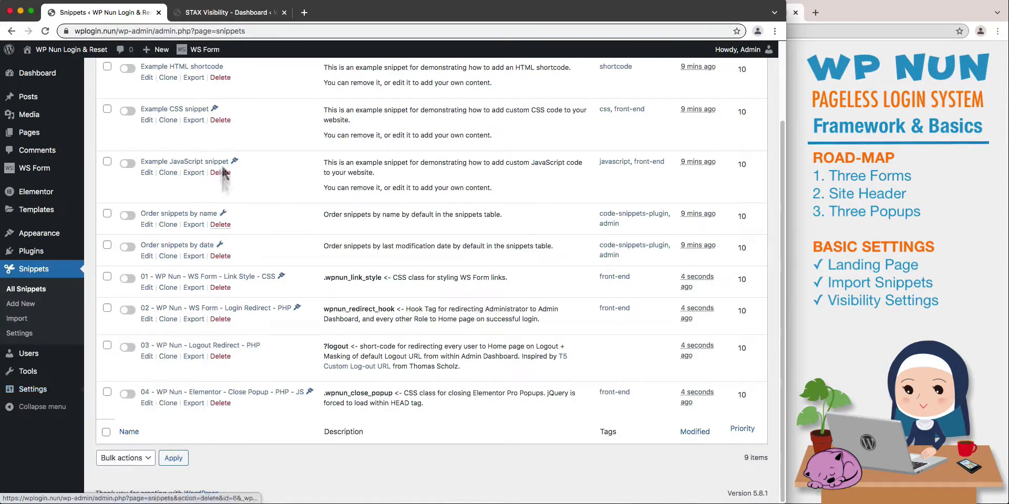
click(221, 15)
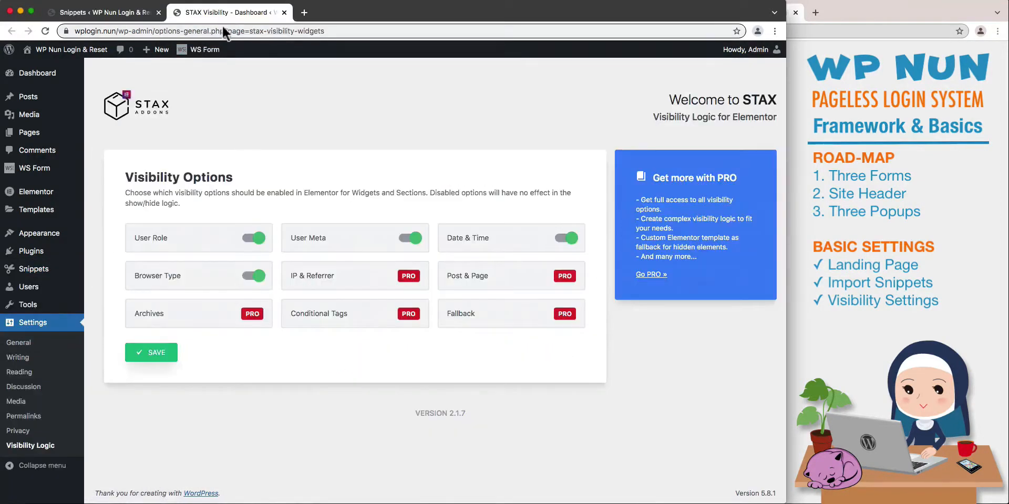
click(304, 240)
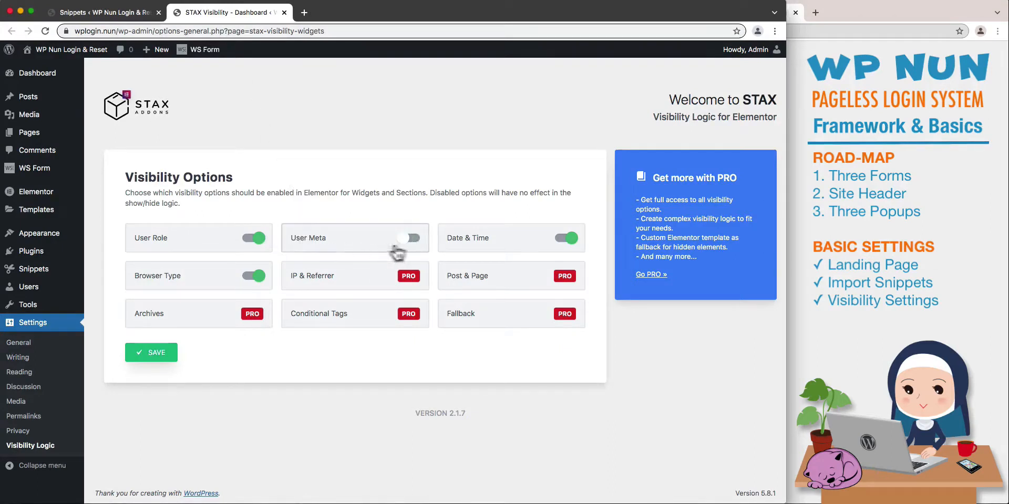
click(449, 247)
click(207, 283)
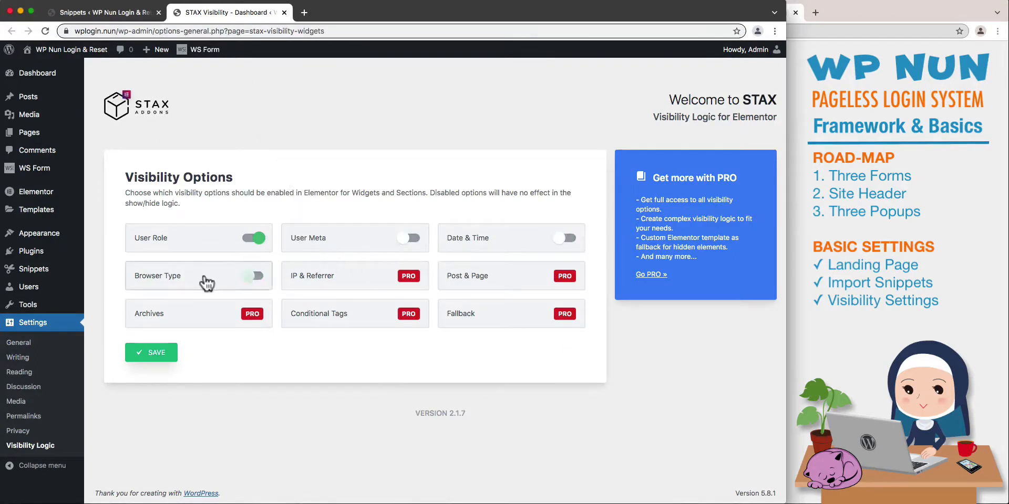
click(154, 353)
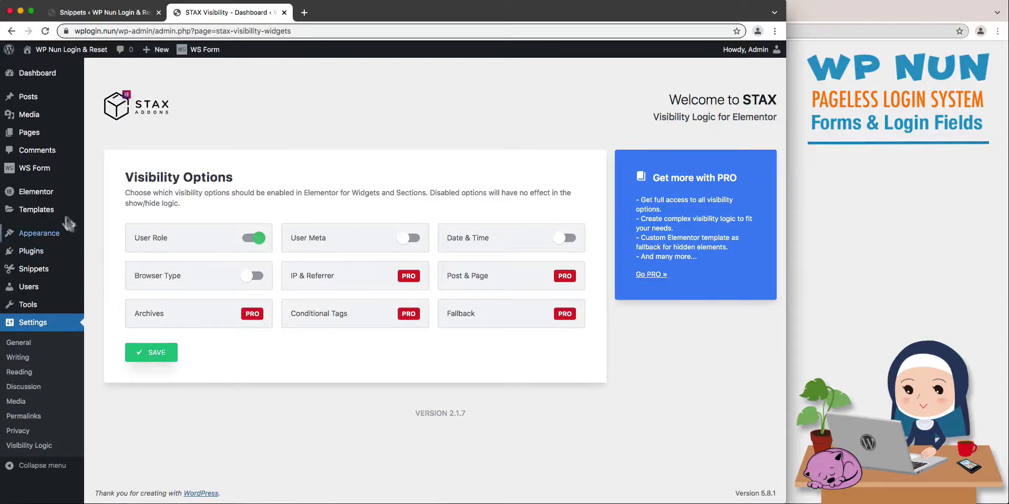
Create a WS Form from the User Management Log In template, name it Login Form and publish it.
mouse_move(59, 169)
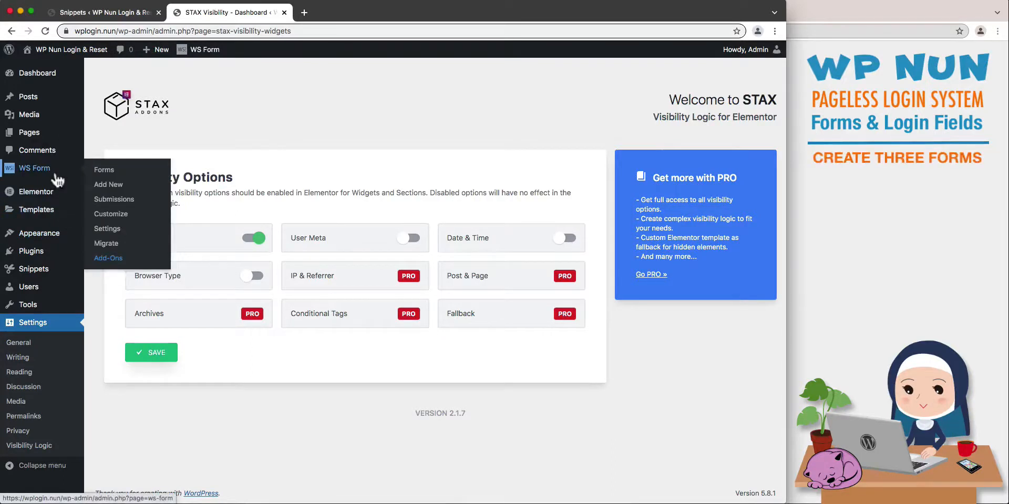
click(106, 187)
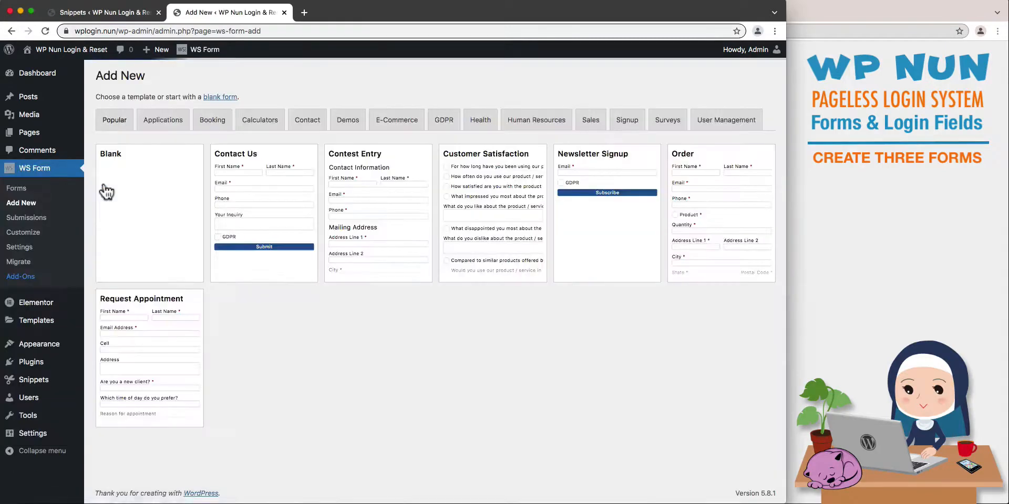
click(716, 122)
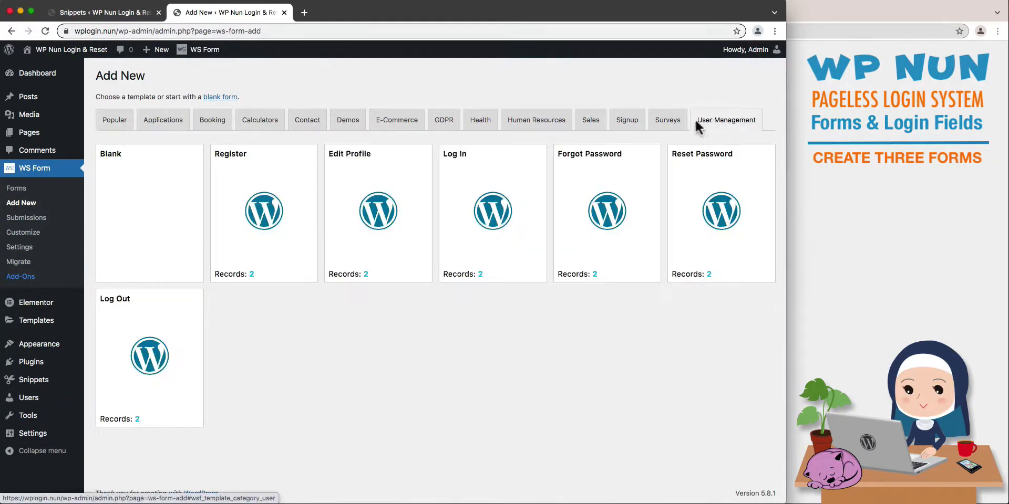
mouse_move(500, 227)
click(493, 211)
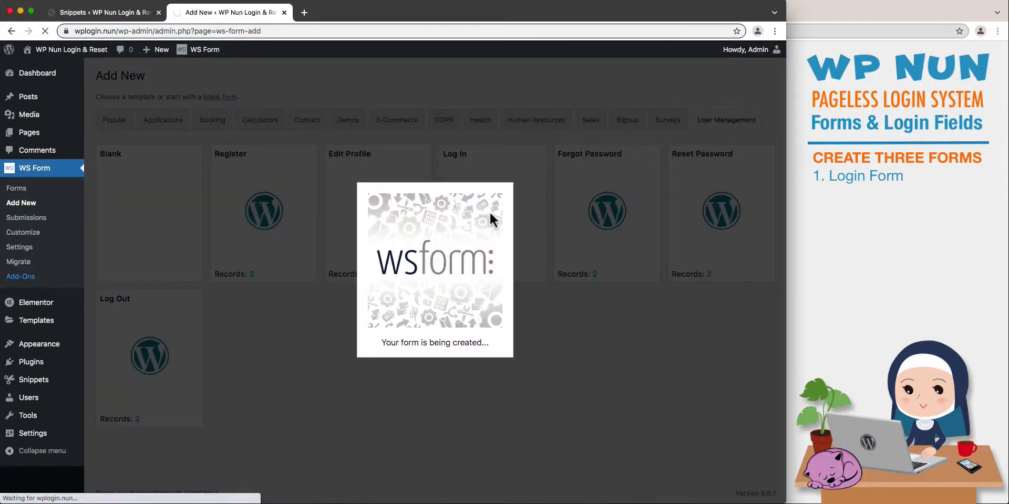
text(Login Form)
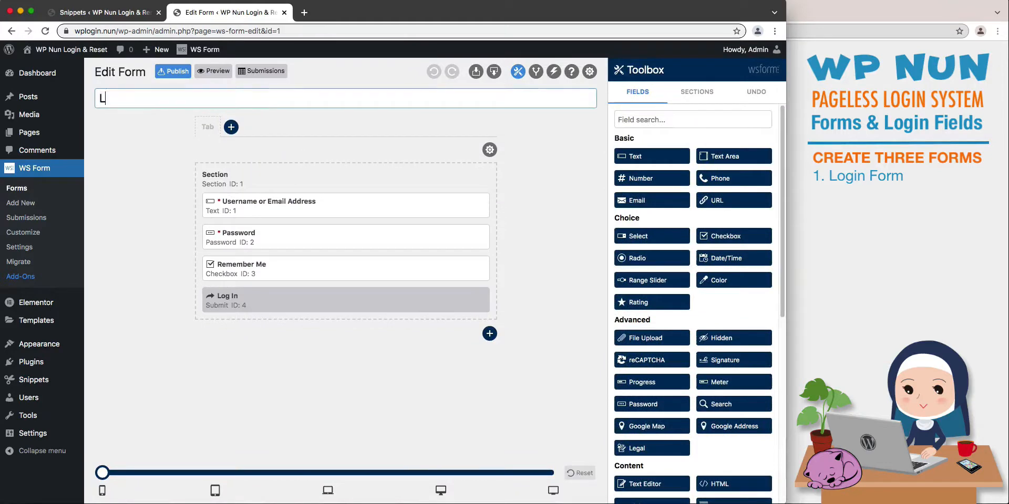
click(177, 71)
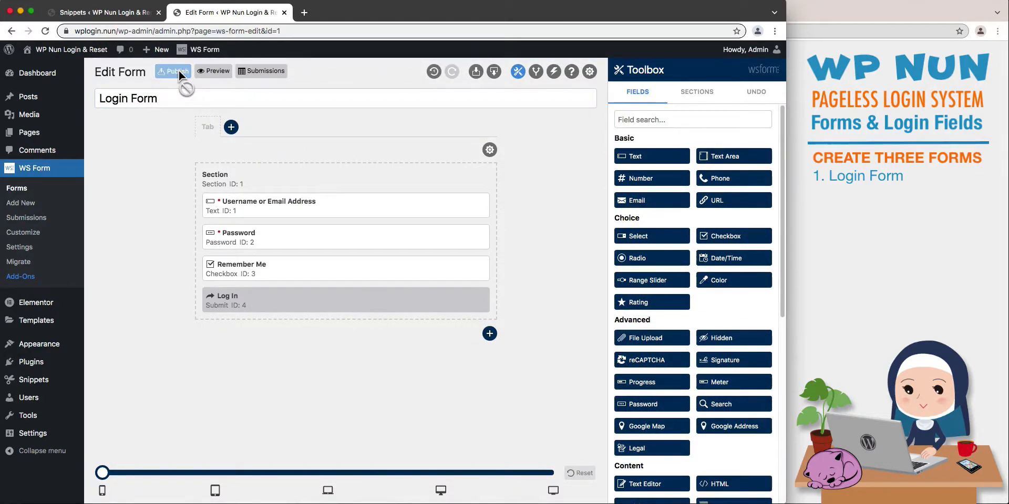
Create a form from the User Management Forgot Password template, name it Forgot Form and publish it.
click(37, 205)
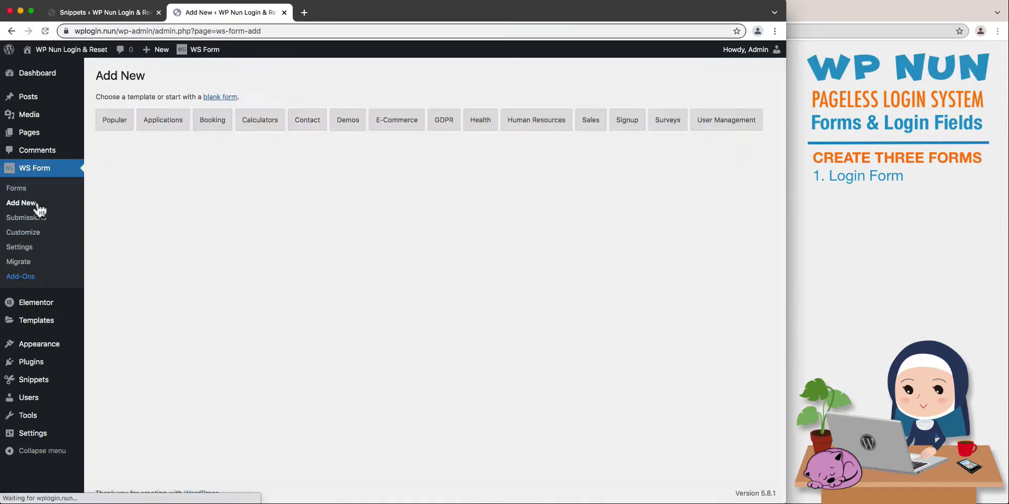
click(701, 126)
mouse_move(623, 173)
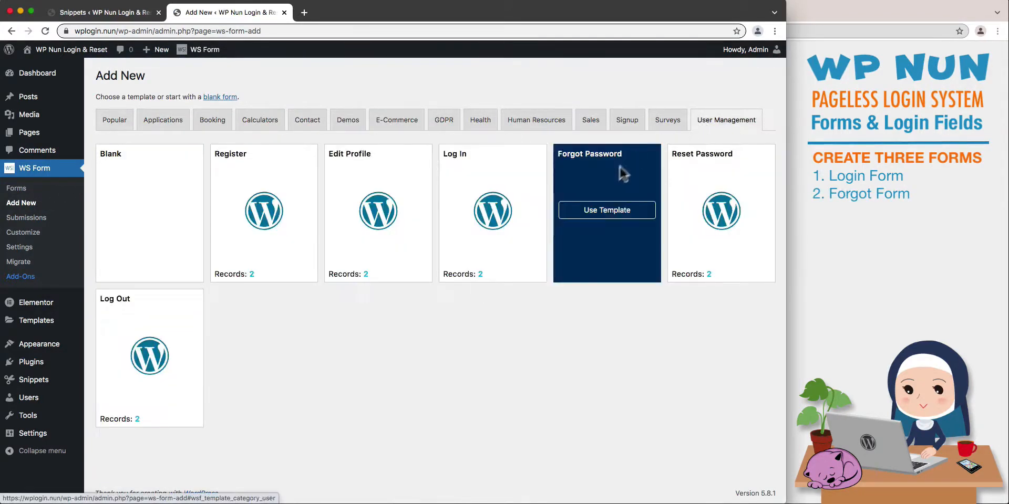
click(605, 211)
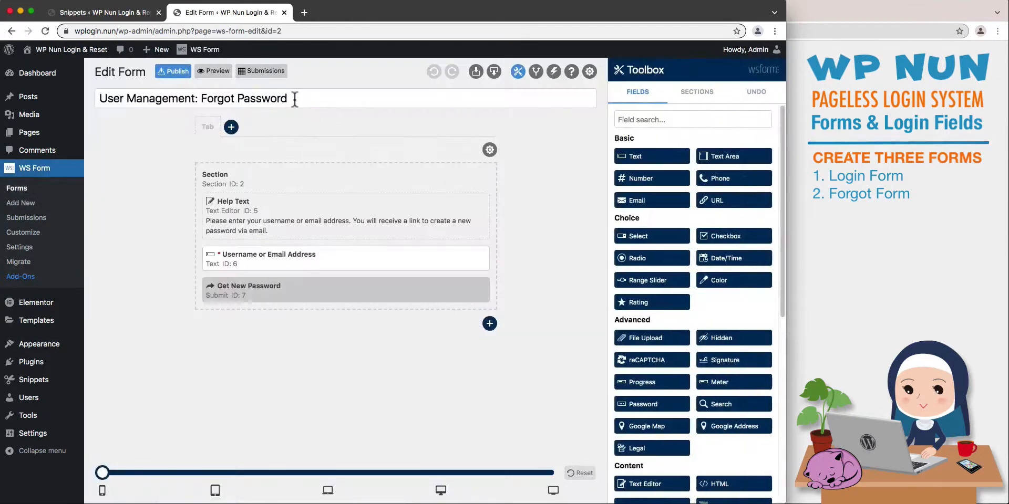
triple_click(295, 99)
text(Forgot Form)
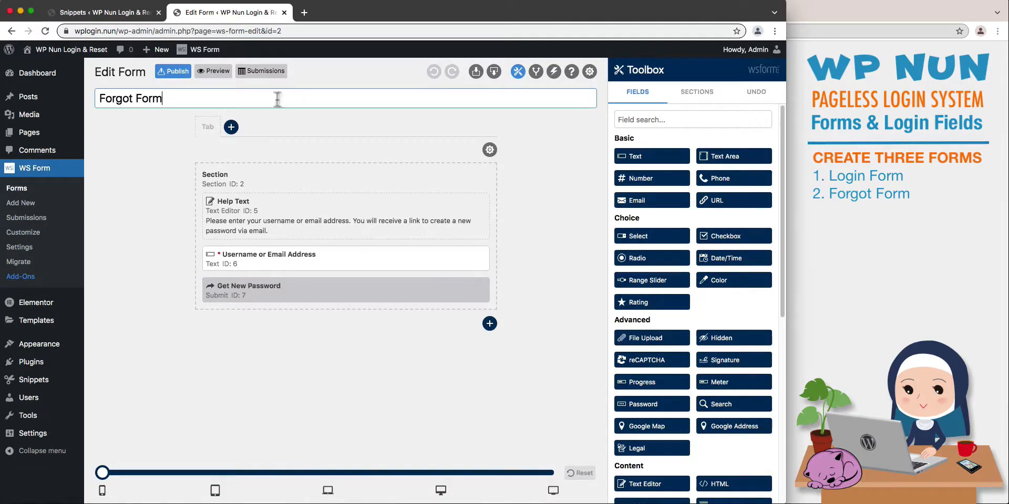
click(178, 72)
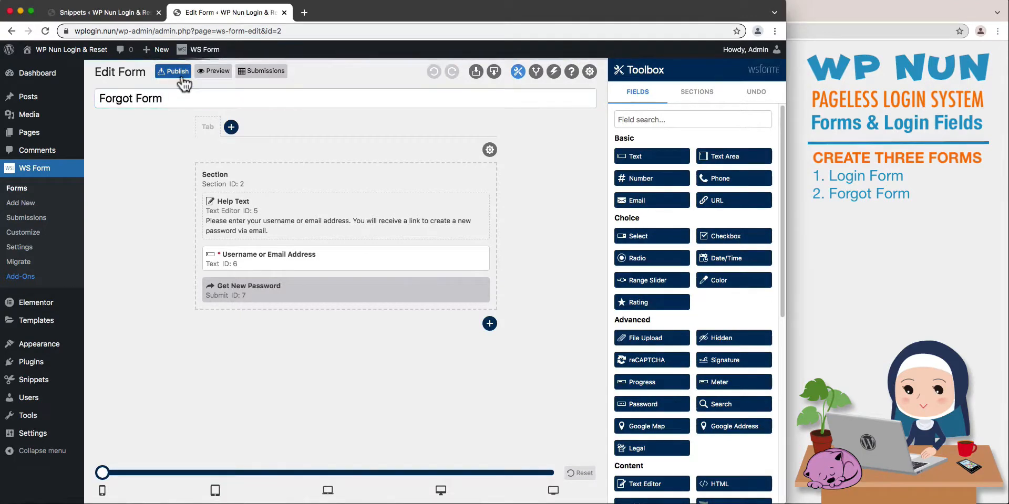
Create a form from the User Management Reset Password template, name it Reset Form and publish it.
click(21, 203)
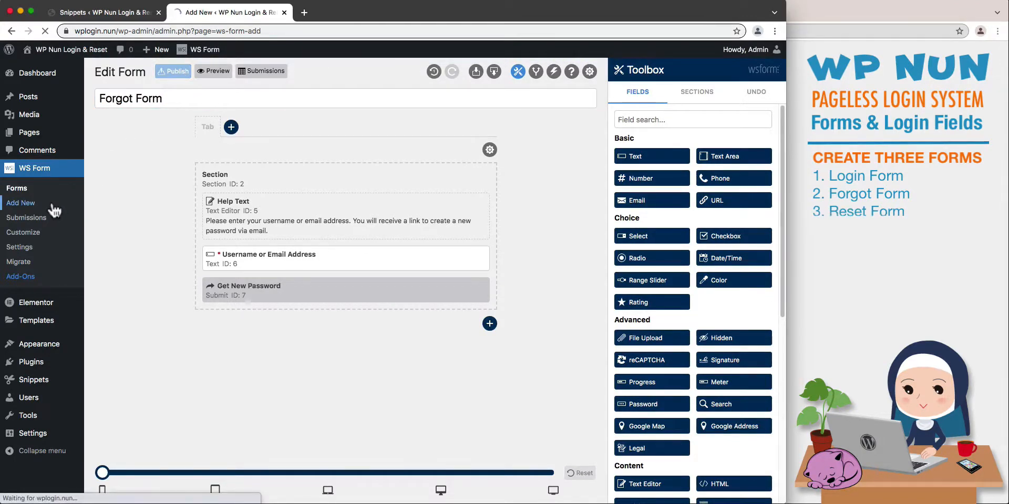
click(700, 121)
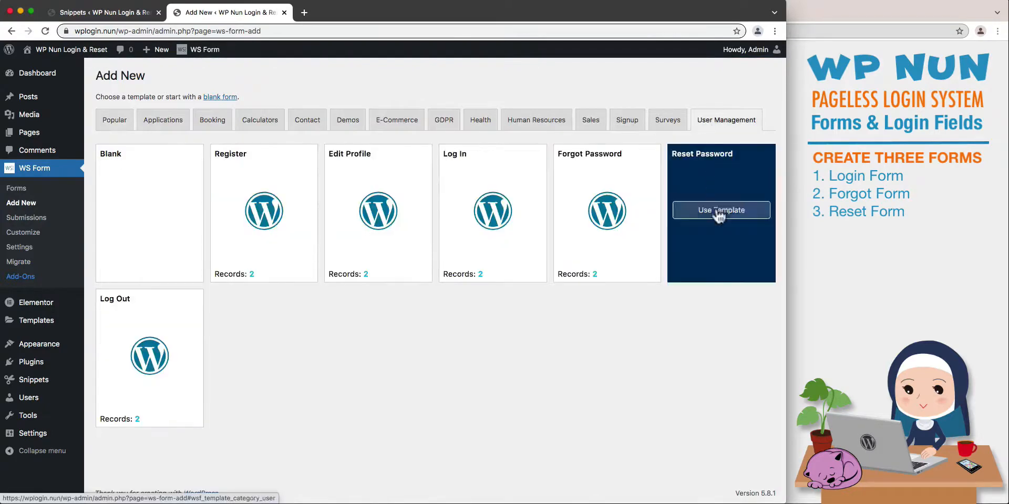
click(718, 213)
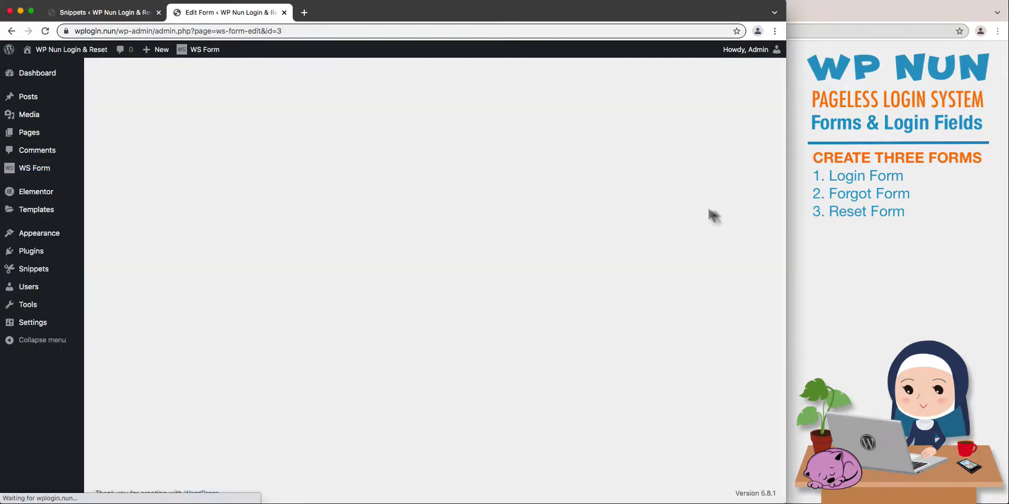
text(Reset Form)
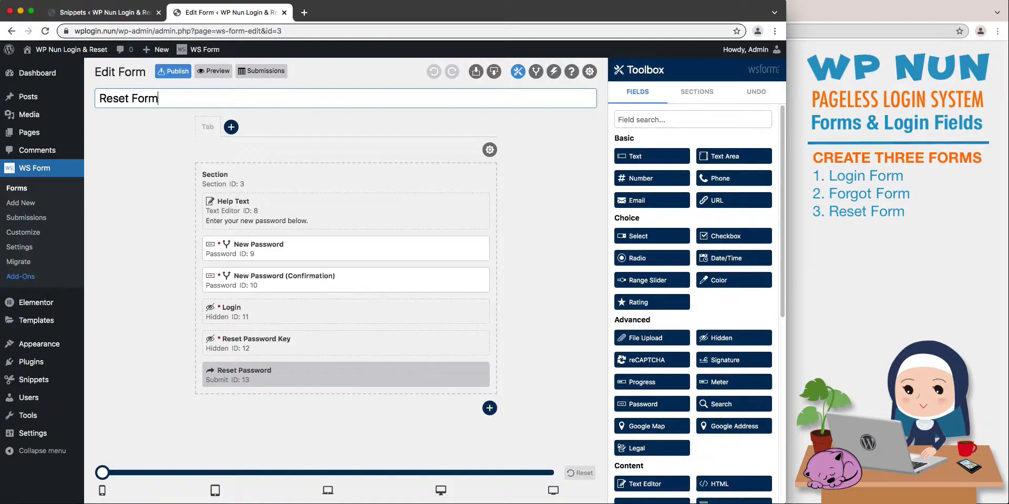
click(178, 71)
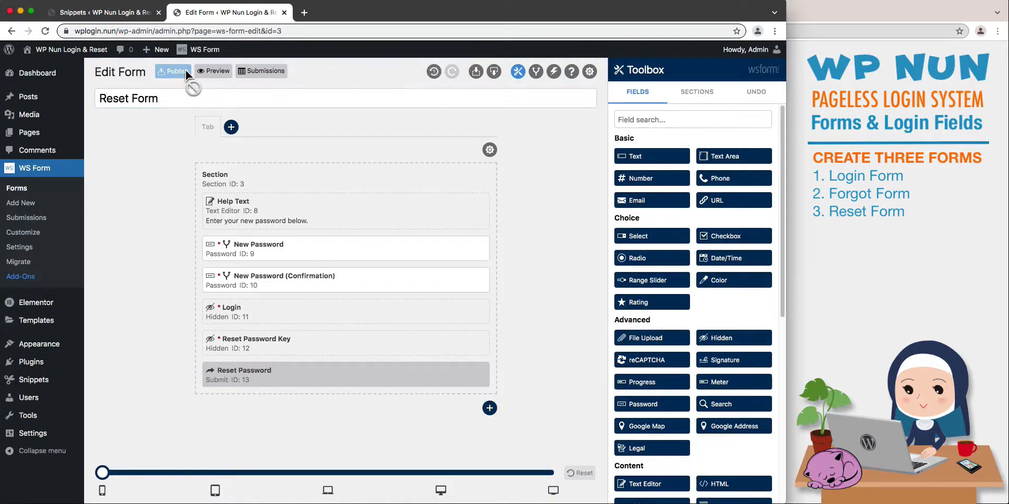
In the Login Form, replace the Username or Email Address field with an Email field above Password.
click(35, 192)
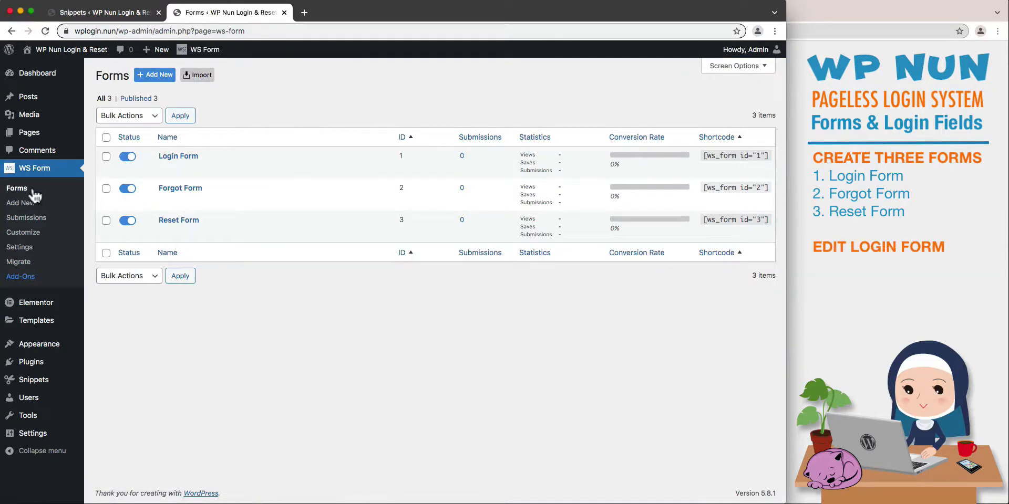
mouse_move(162, 168)
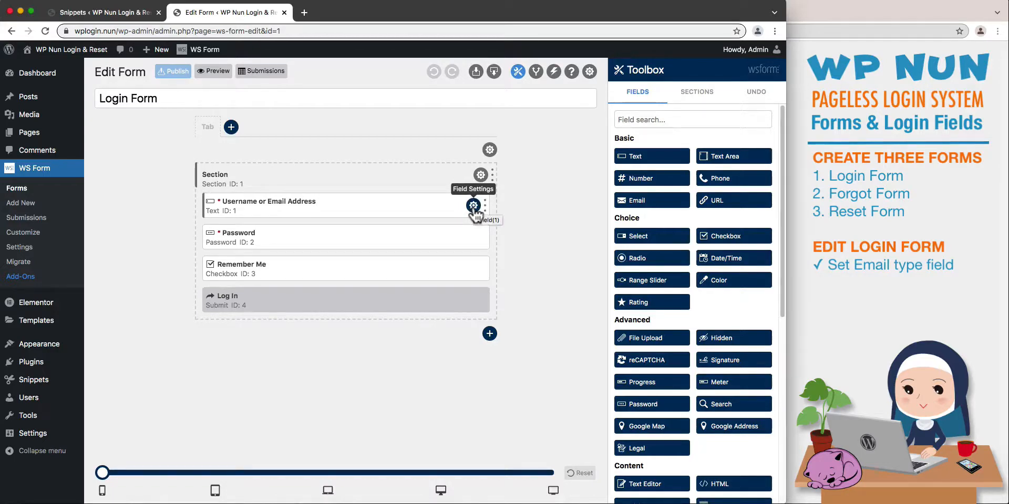
click(474, 206)
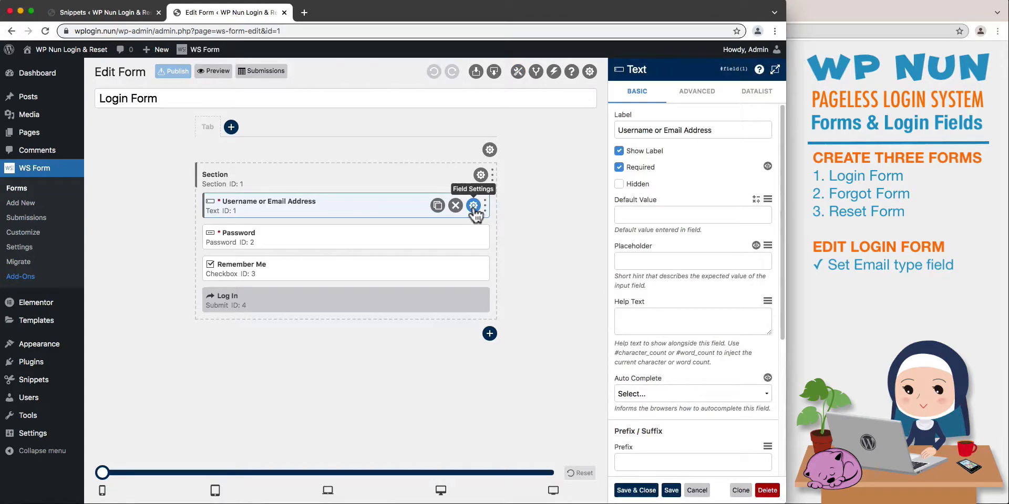
click(456, 206)
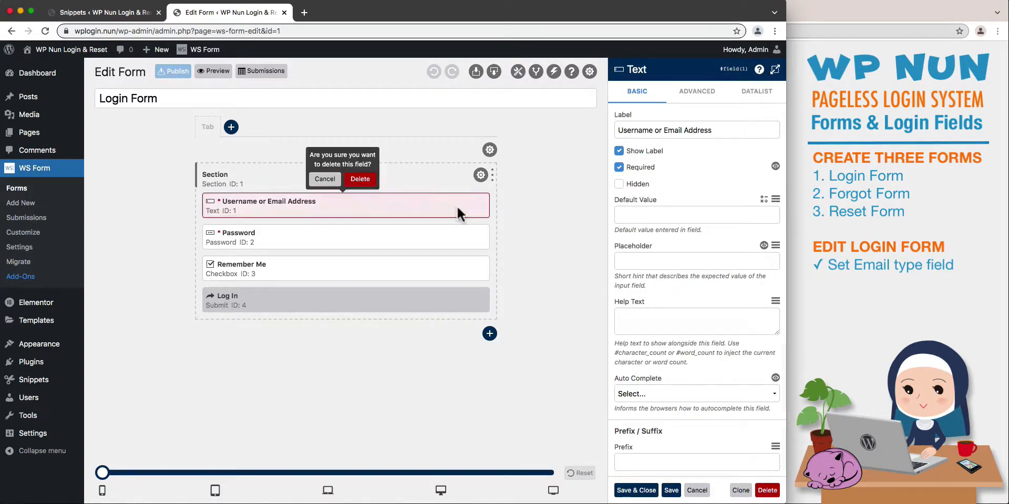
click(360, 183)
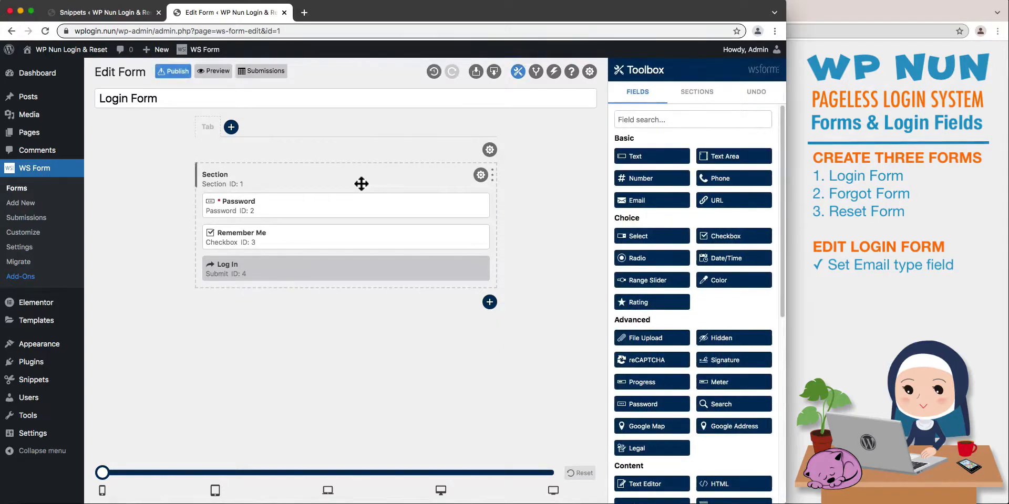
drag(619, 202, 474, 203)
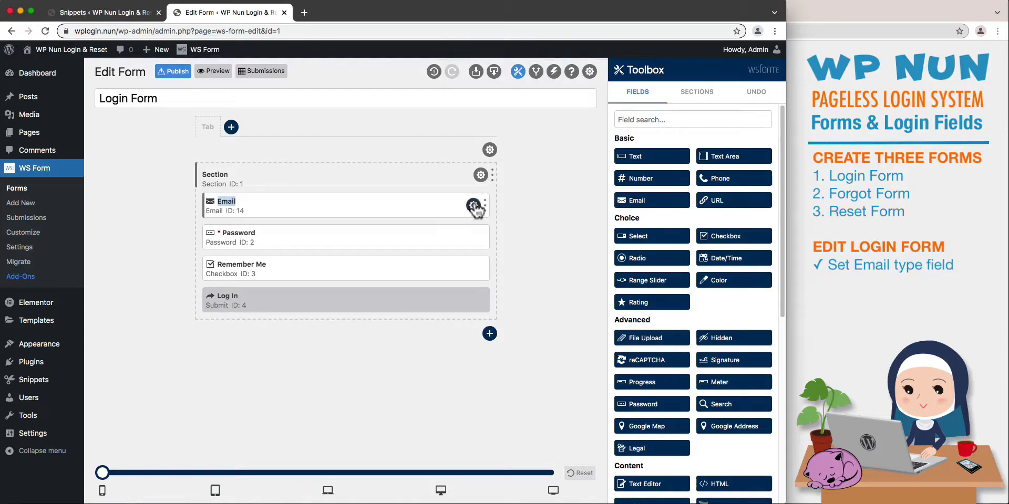
Hide the Email field's label, make it required, set its placeholder to Email and auto complete to off, and save.
click(473, 206)
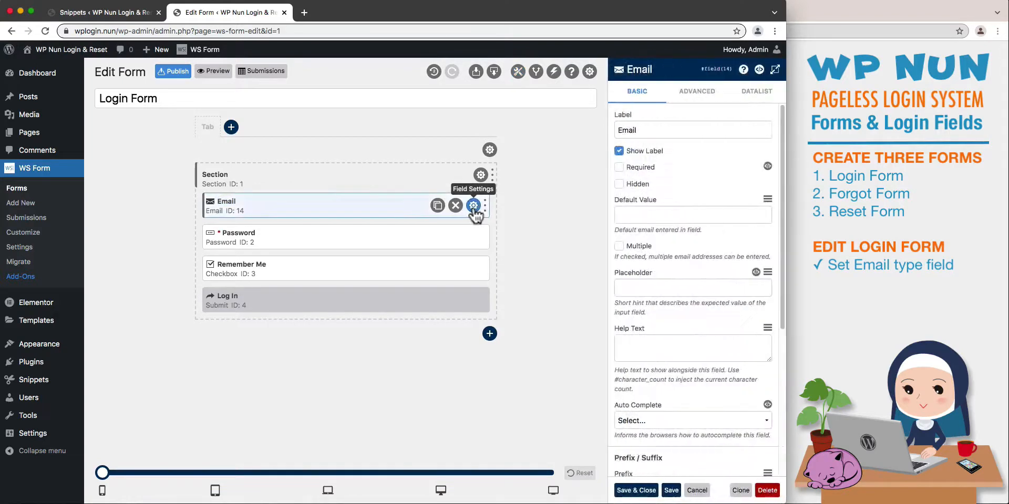
click(618, 150)
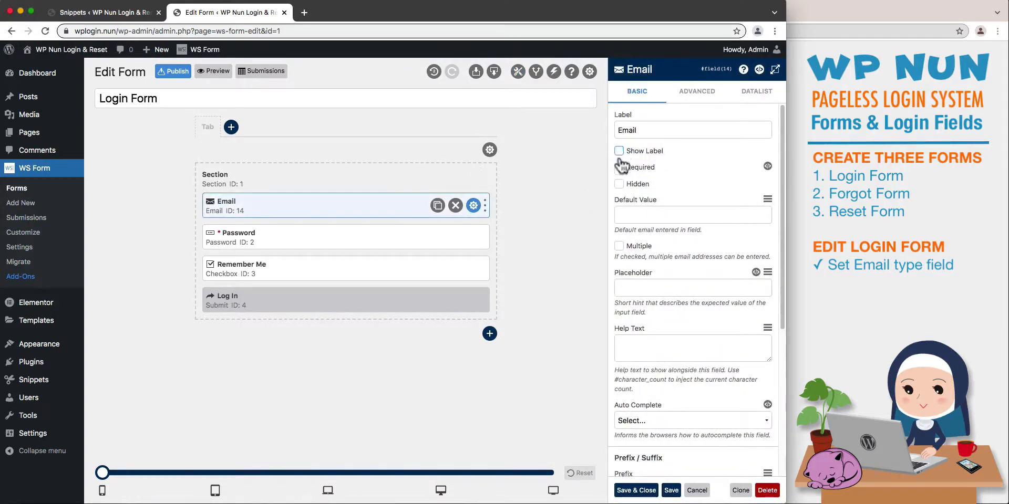
click(619, 167)
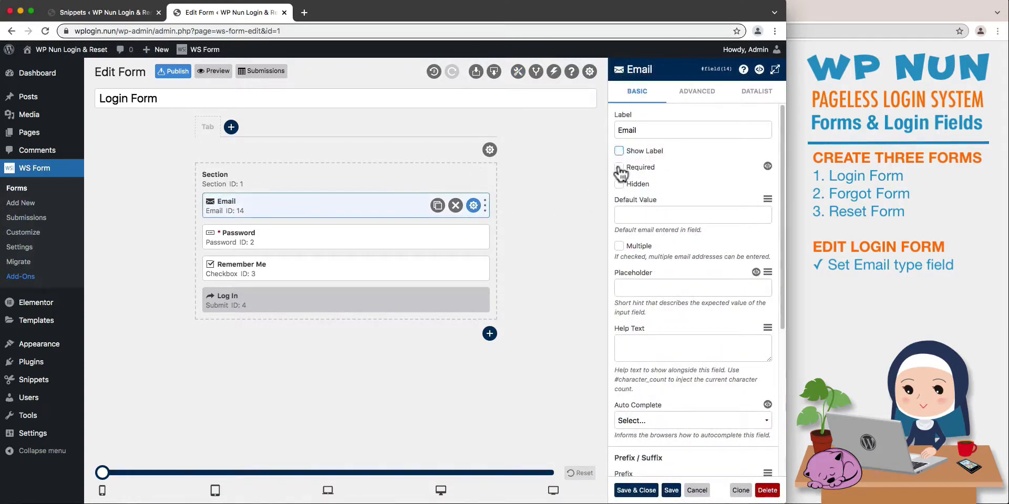
click(627, 286)
text(E)
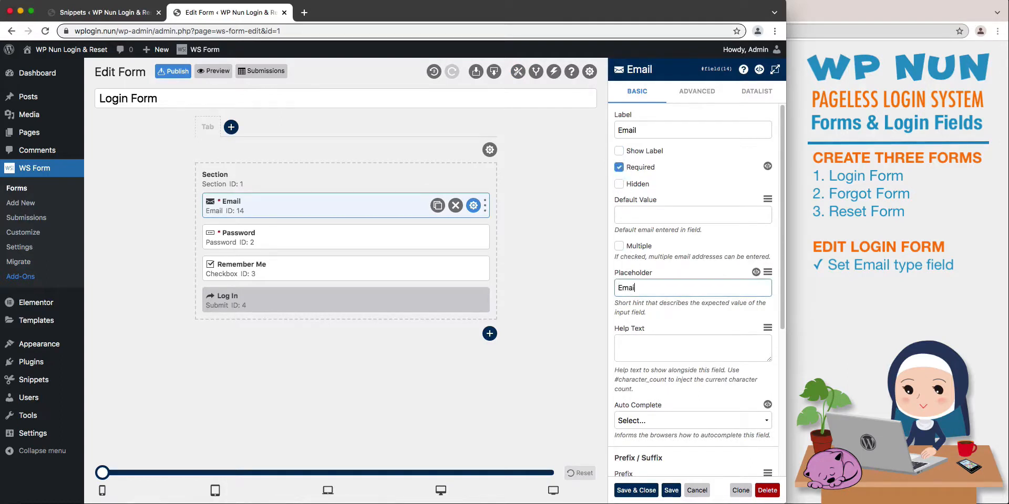
text(mail)
click(643, 420)
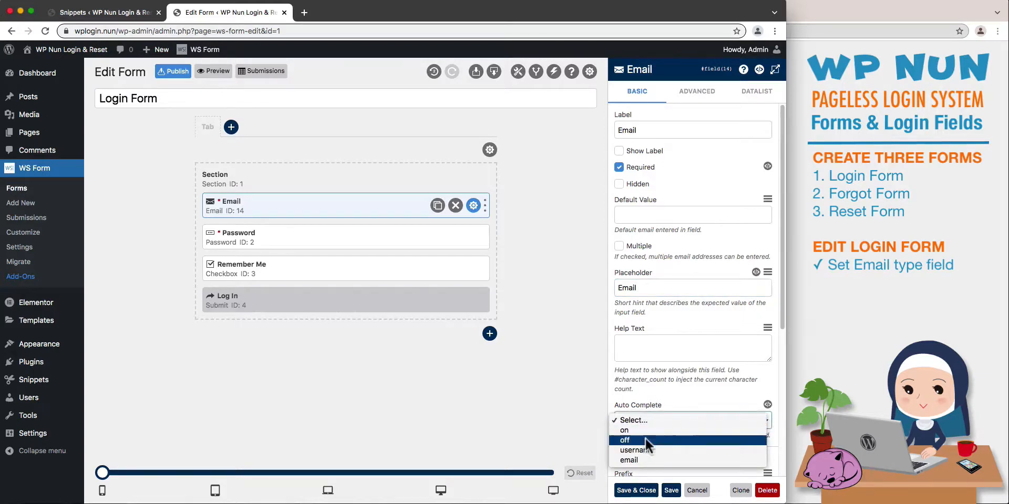
click(646, 439)
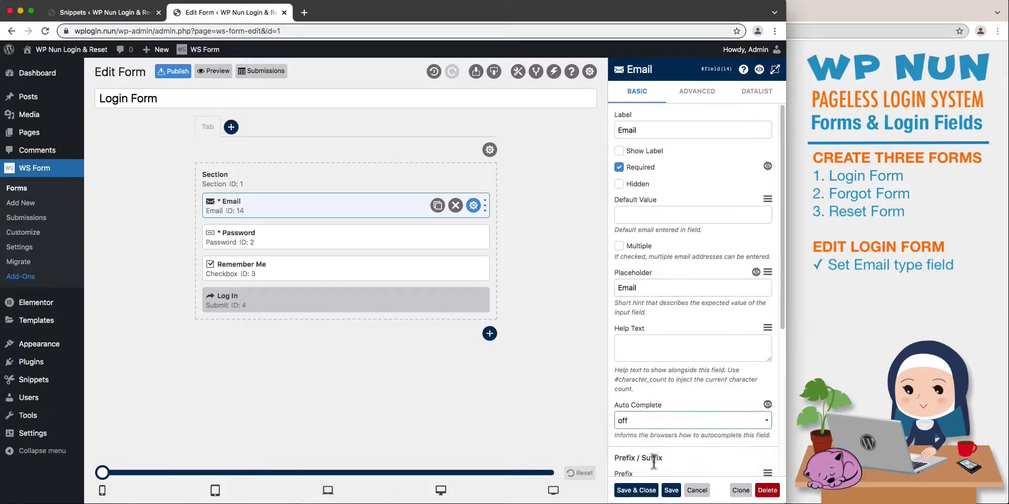
click(671, 490)
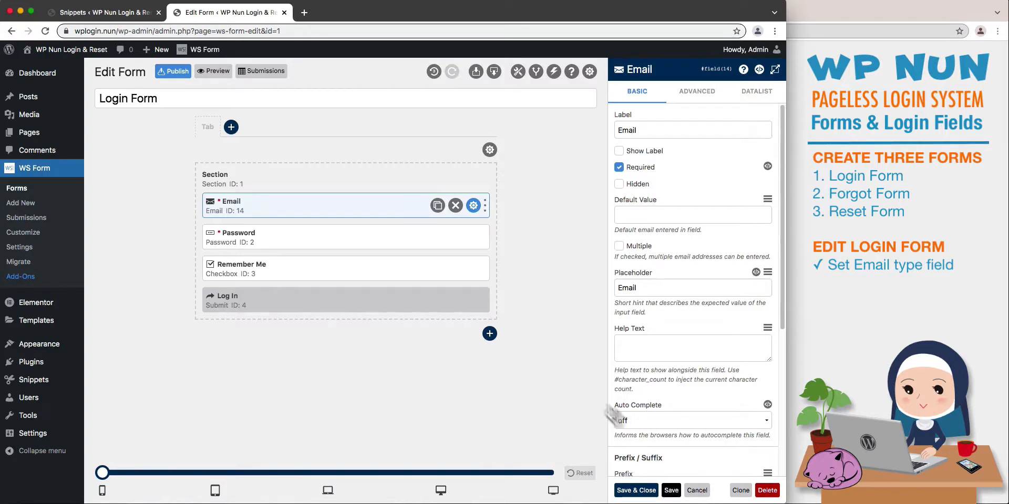
Hide the Password field's label, set its placeholder to Password and auto complete to off, enable the Password Visibility Toggle, and save.
click(473, 237)
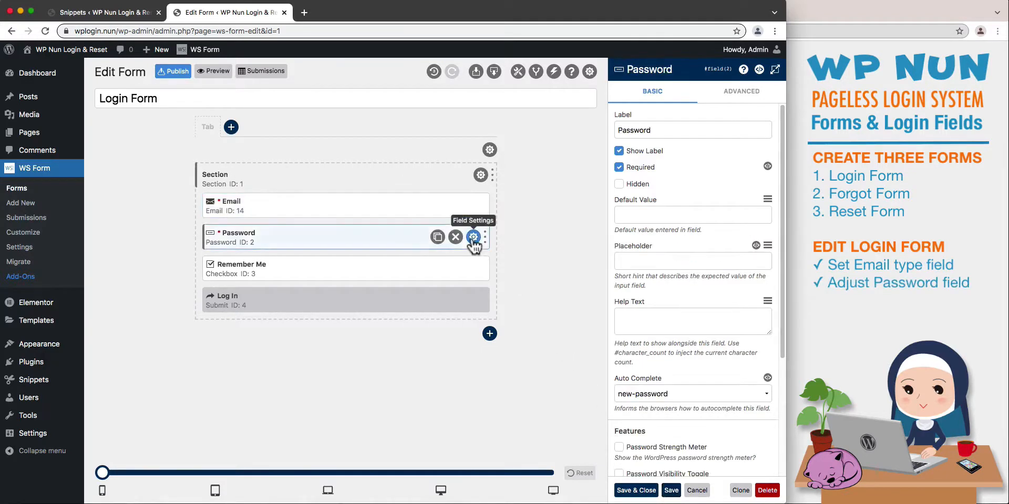
click(619, 152)
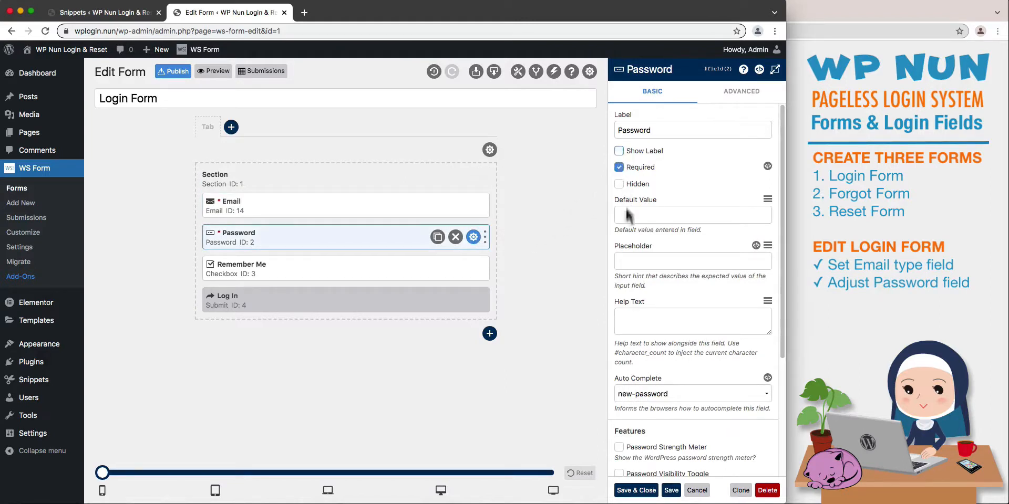
click(629, 261)
text(Password)
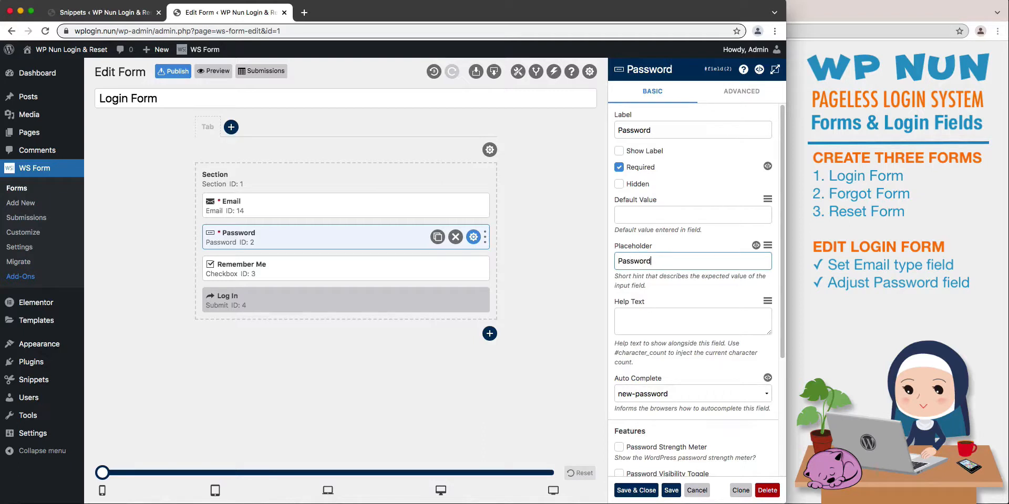
click(650, 391)
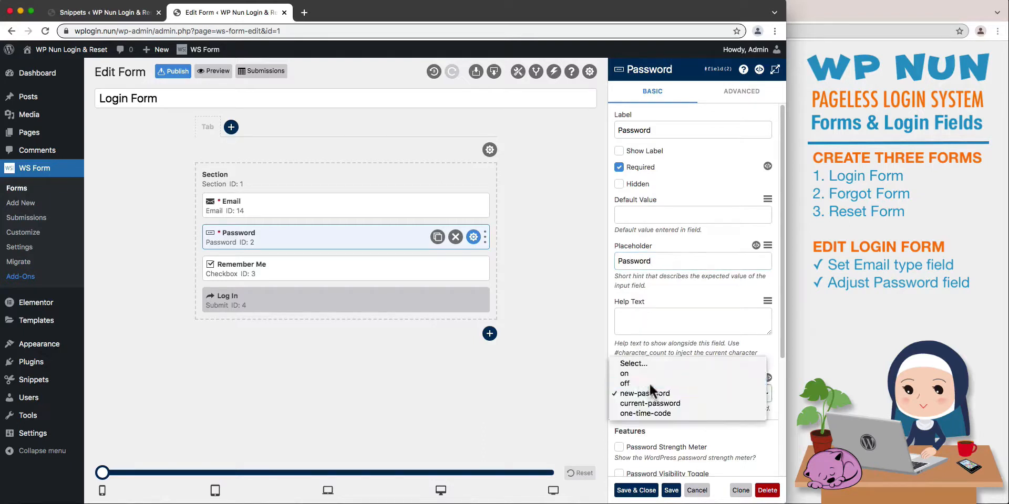
click(648, 383)
scroll(654, 430, down, 1)
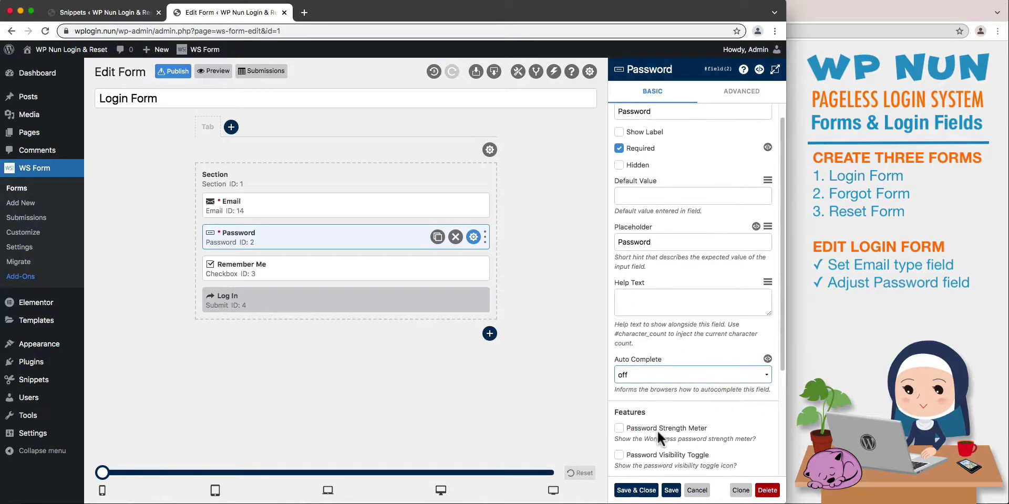
click(620, 454)
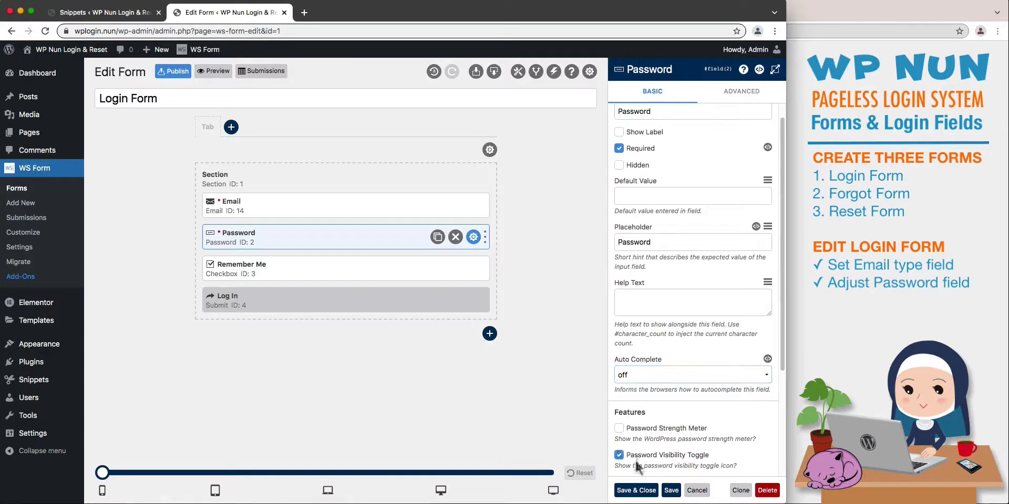
click(670, 491)
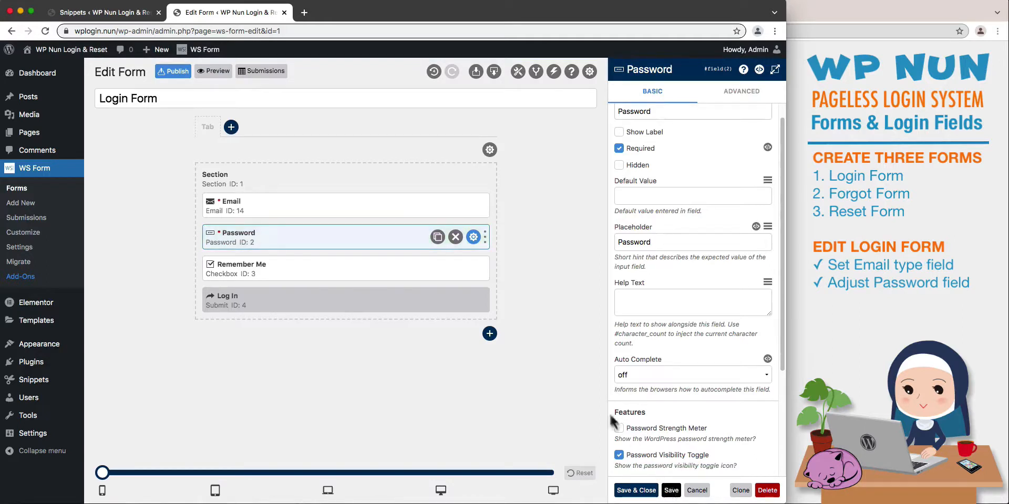
Delete the Remember Me checkbox field from the Login Form.
click(473, 269)
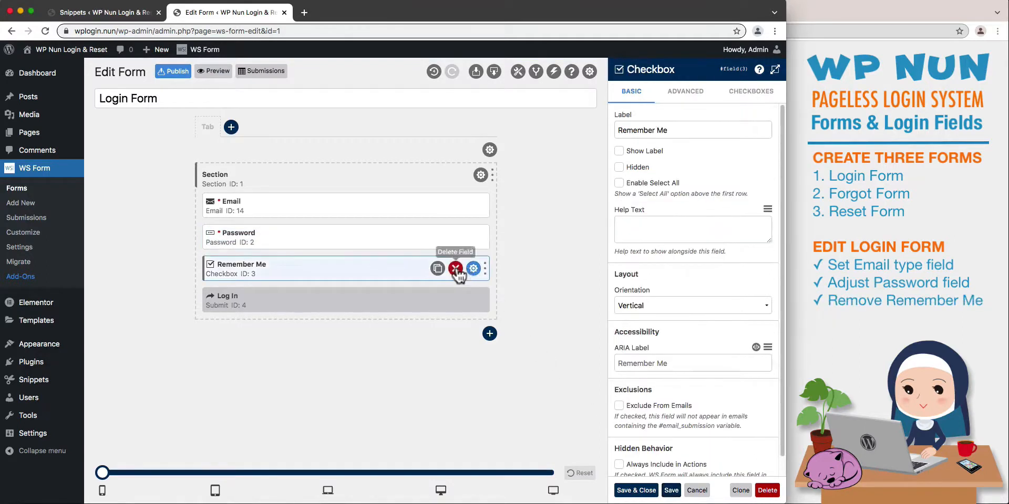
click(455, 269)
click(363, 245)
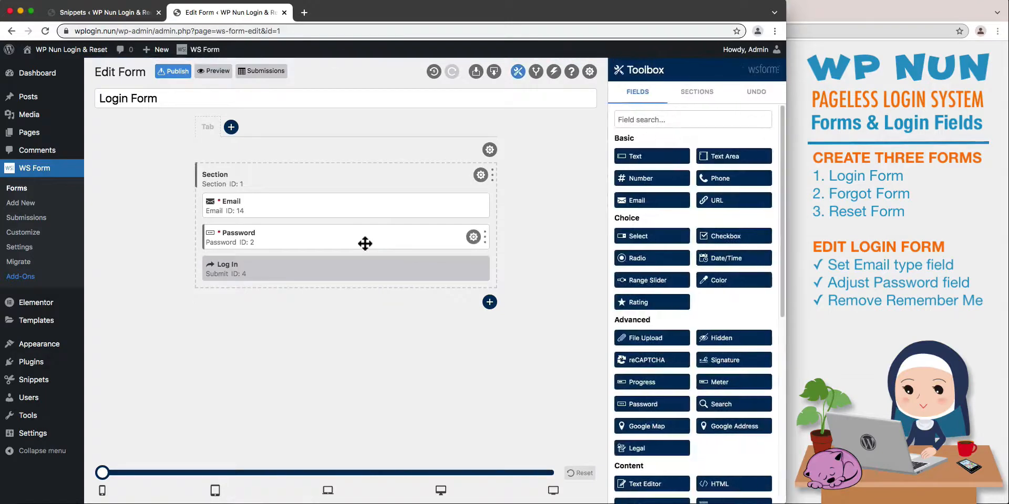
Change the submit button's label to Login, save the field and publish the form.
click(473, 269)
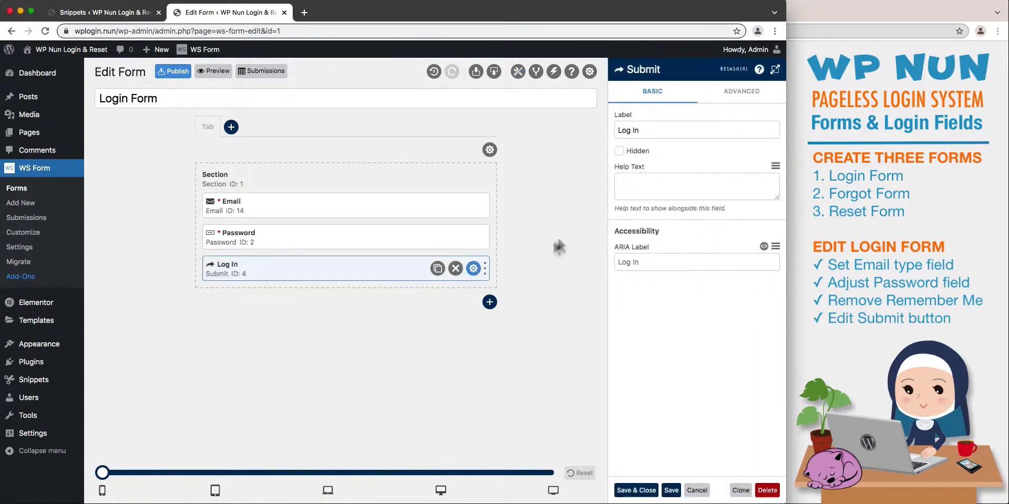
click(650, 136)
key(BackSpace)
key(BackSpace)
key(BackSpace)
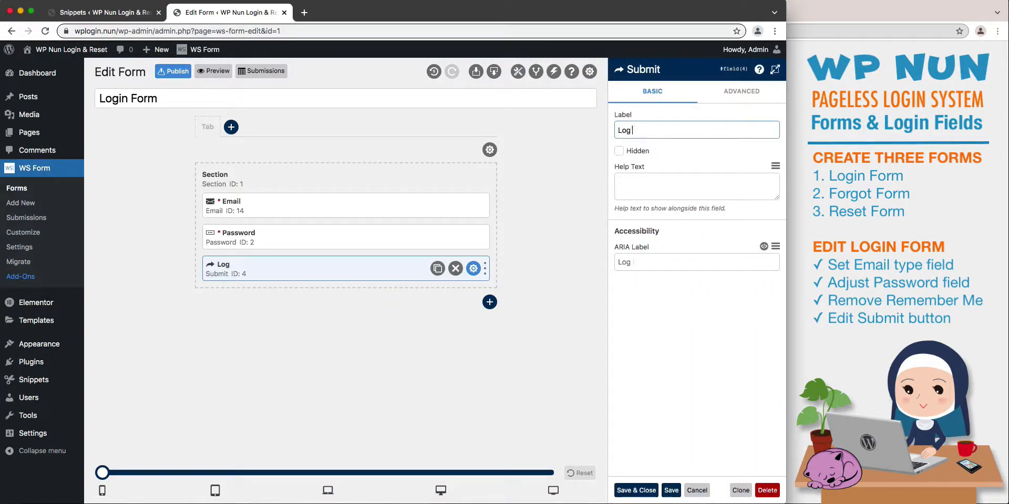
text(in)
click(636, 491)
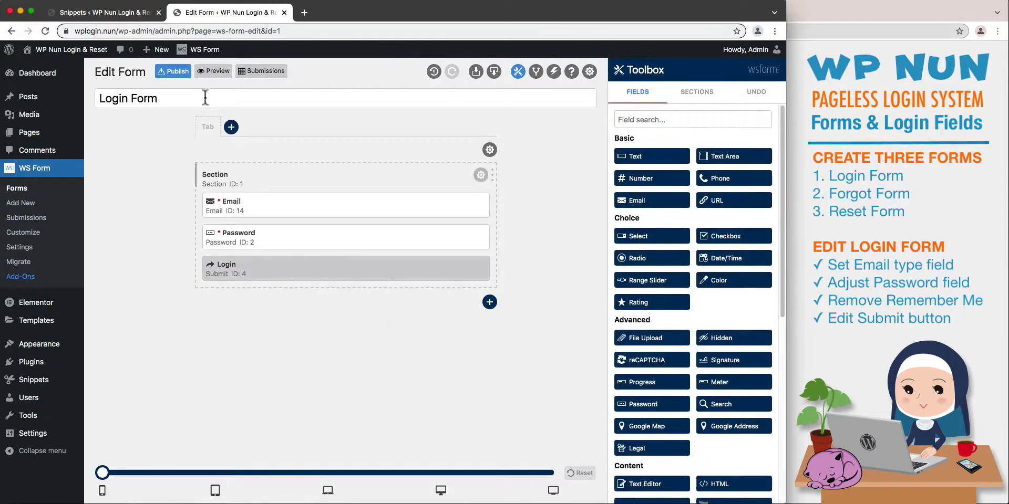
click(170, 74)
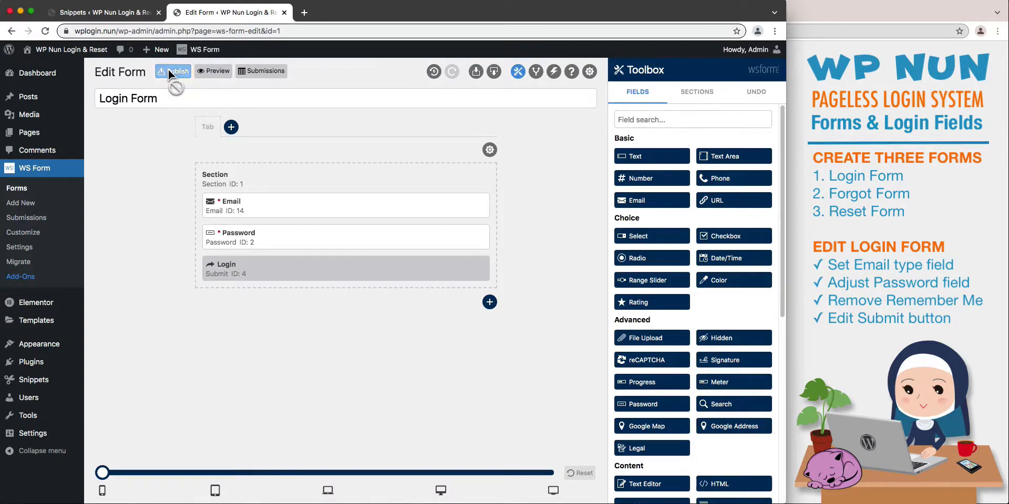
Preview the Login Form and check its Email field, Password field and Login button.
click(213, 71)
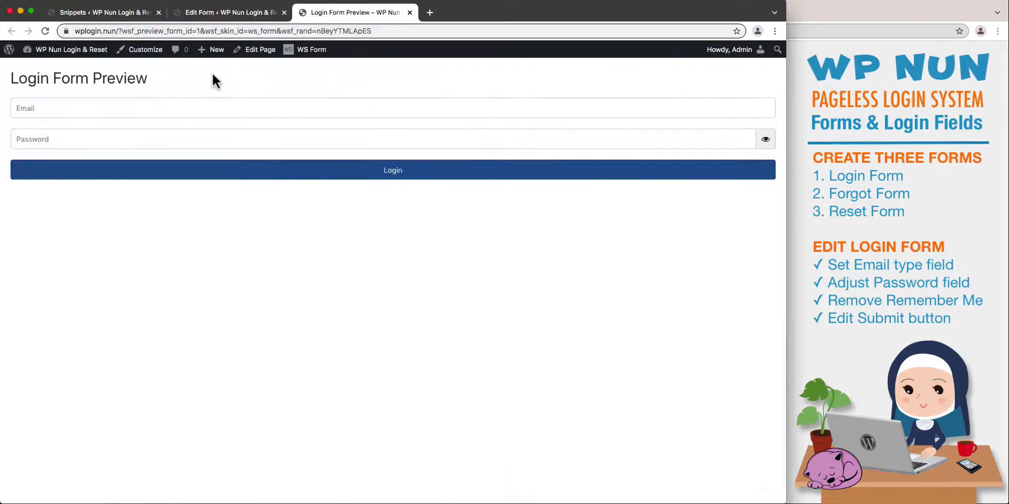
click(216, 109)
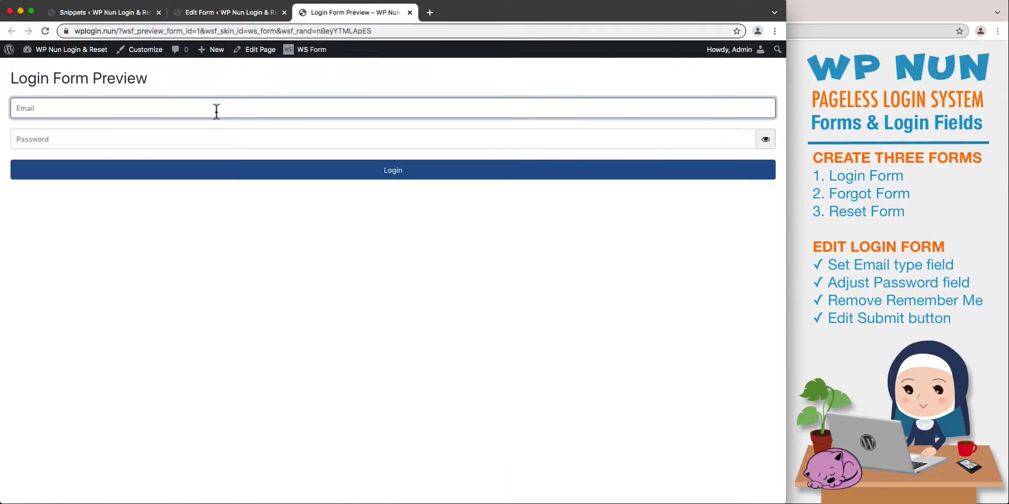
click(220, 139)
click(385, 175)
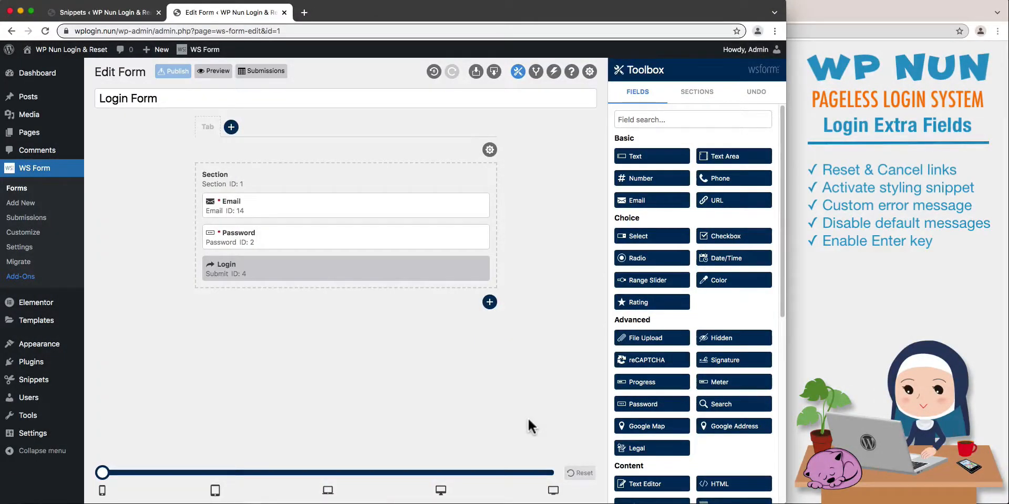
Add an HTML field below the Login button and label it Reset & Cancel.
scroll(735, 440, down, 2)
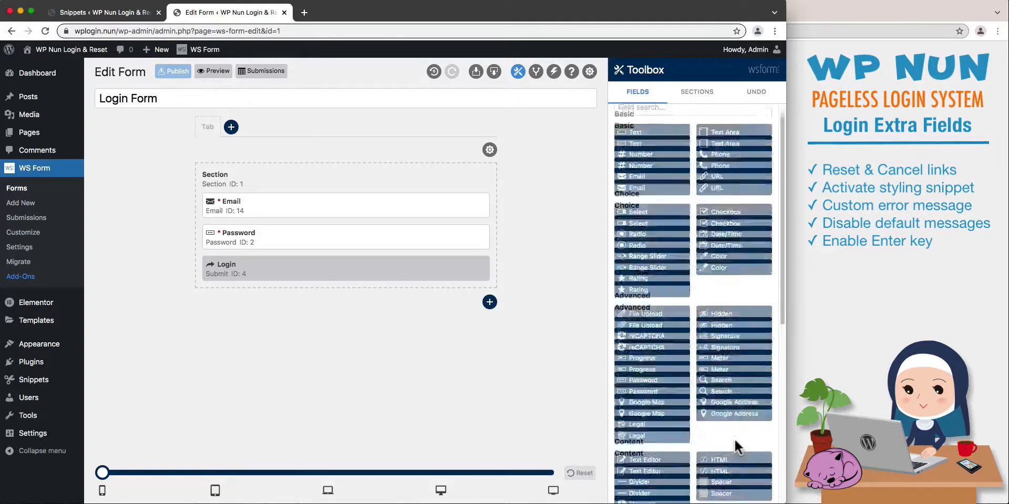
scroll(735, 440, down, 3)
click(738, 323)
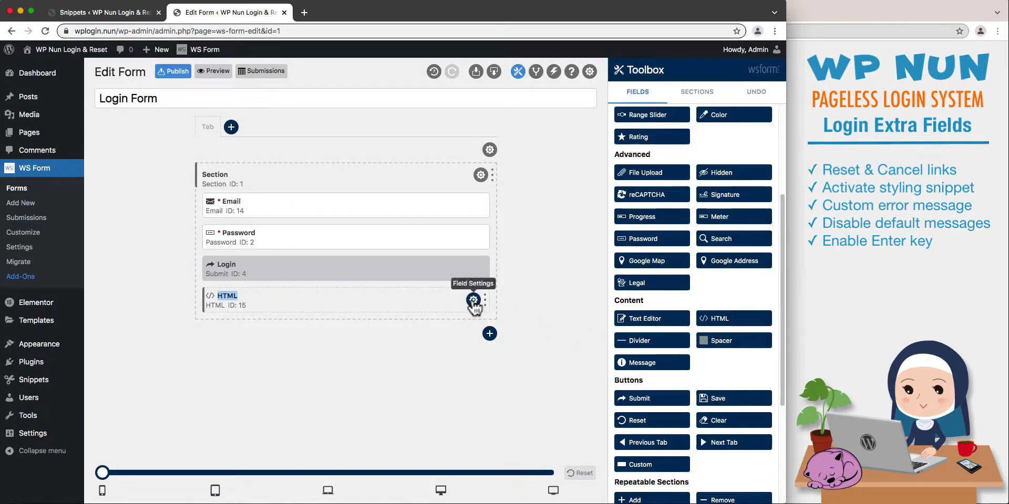
click(473, 300)
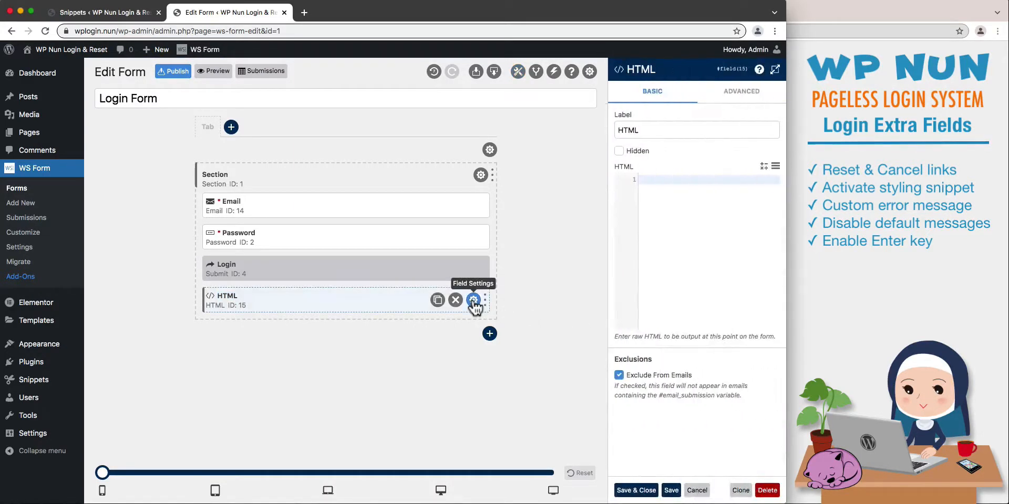
drag(644, 131, 609, 128)
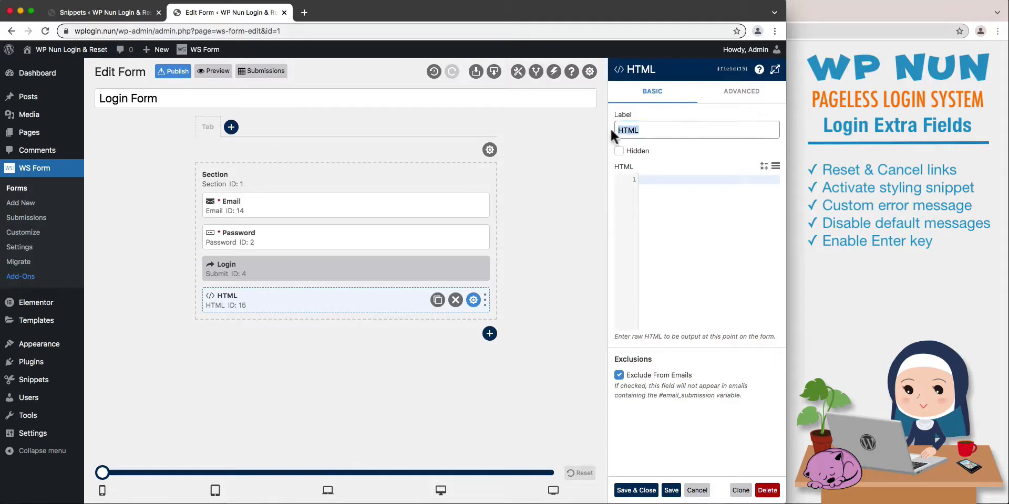
text(Reset & Cancel)
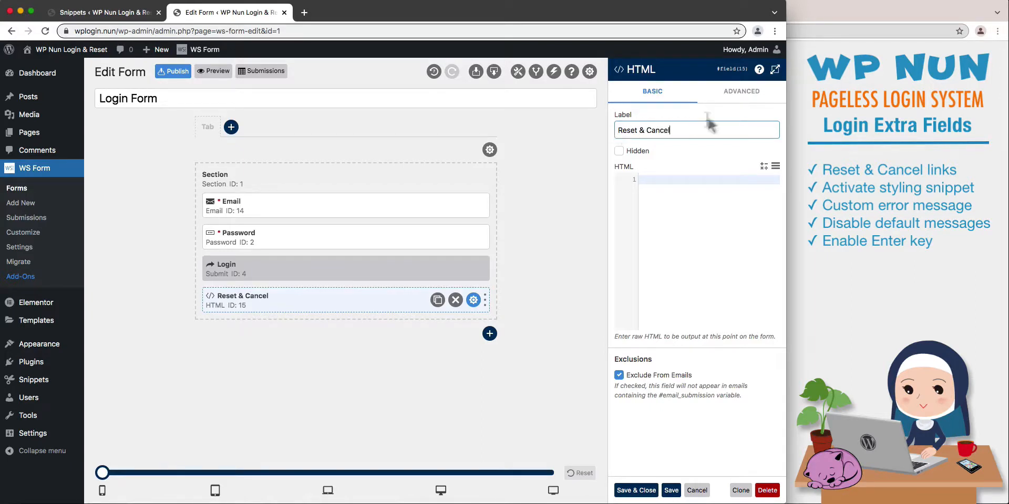
Paste centred Reset and Cancel link markup using the wpnun_forgot_popup, wpnun_close_popup and wpnun_link_style classes, save the field and preview the form.
click(774, 70)
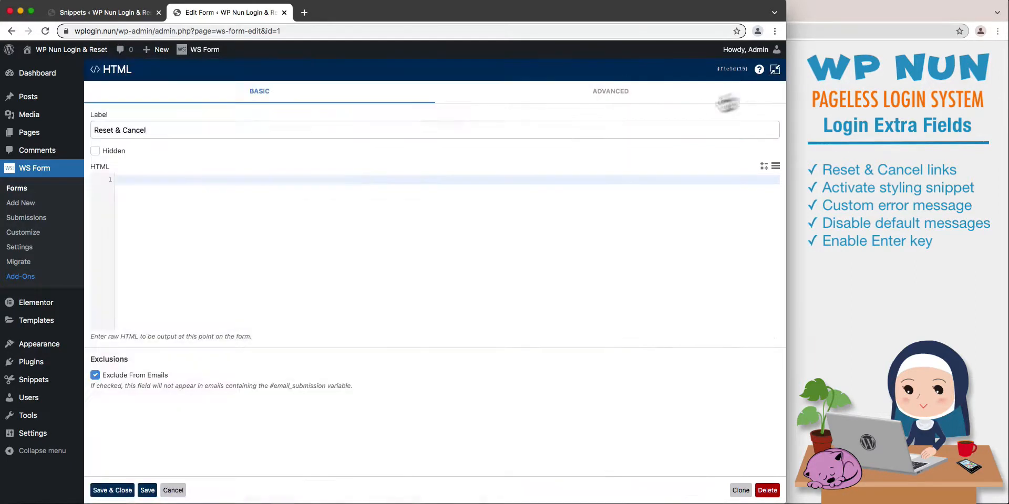
click(121, 182)
text(<p style="text-align:center">     <span class="wpnun_forgot_popup wpnun_close_popup wpnun_link_style">Reset</span>     &nbsp;&nbsp;&nbsp;&nbsp;&nbsp;&bull;&nbsp;&nbsp;&nbsp;&nbsp;&nbsp;     <span class="wpnun_close_popup wpnun_link_style">Cancel</span> </p>)
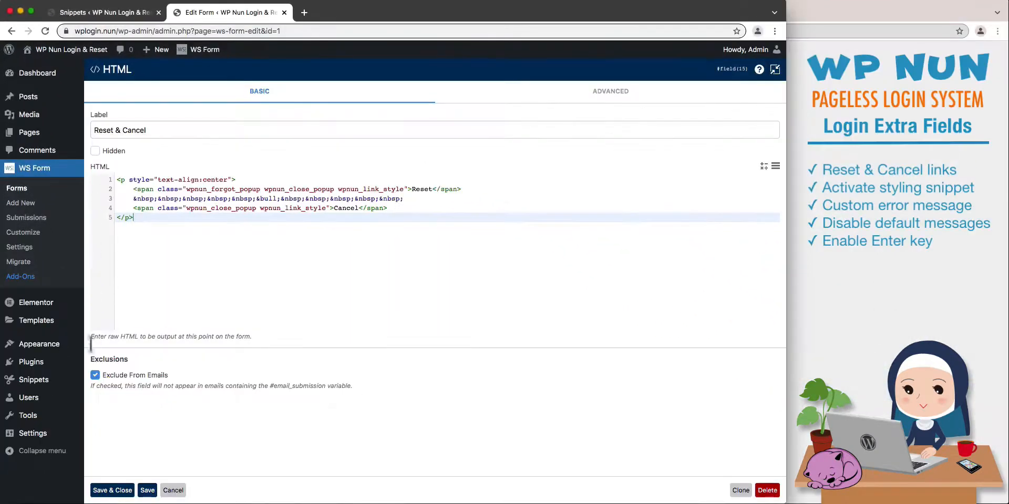
click(112, 490)
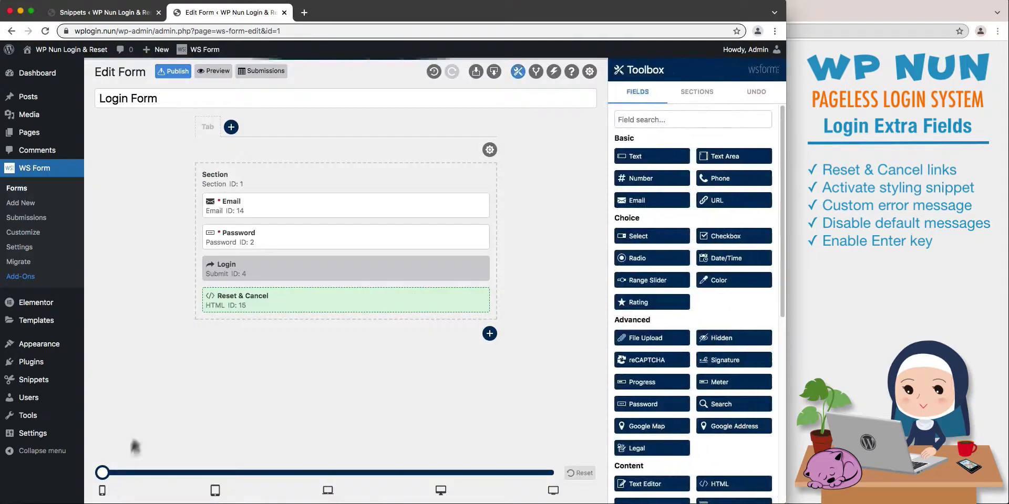
click(207, 72)
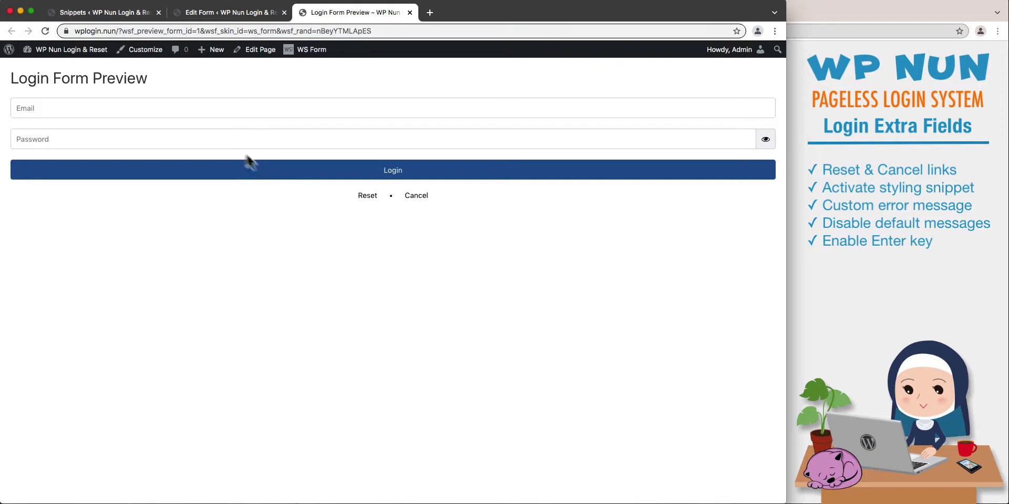
Activate the snippet 01 - WP Nun - WS Form - Link Style - CSS, view its code and reload the login form preview.
click(113, 14)
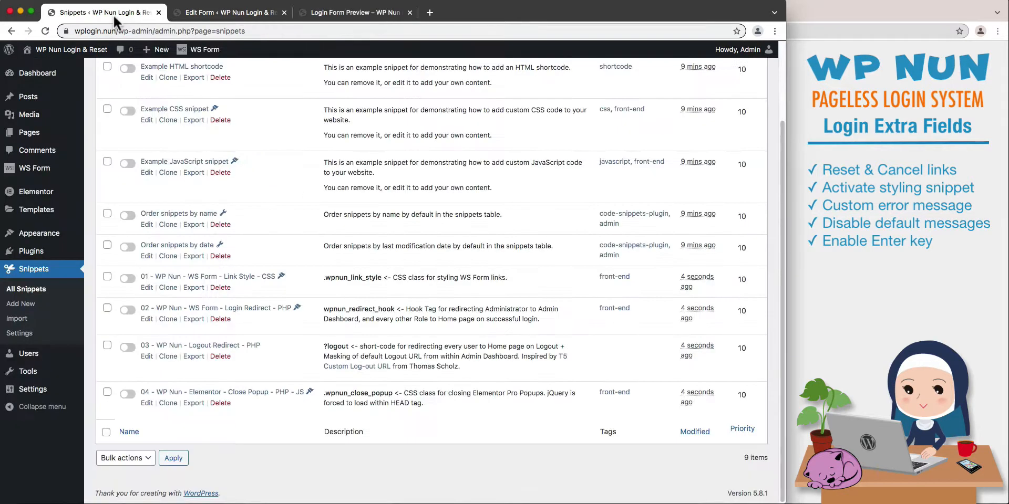
click(127, 279)
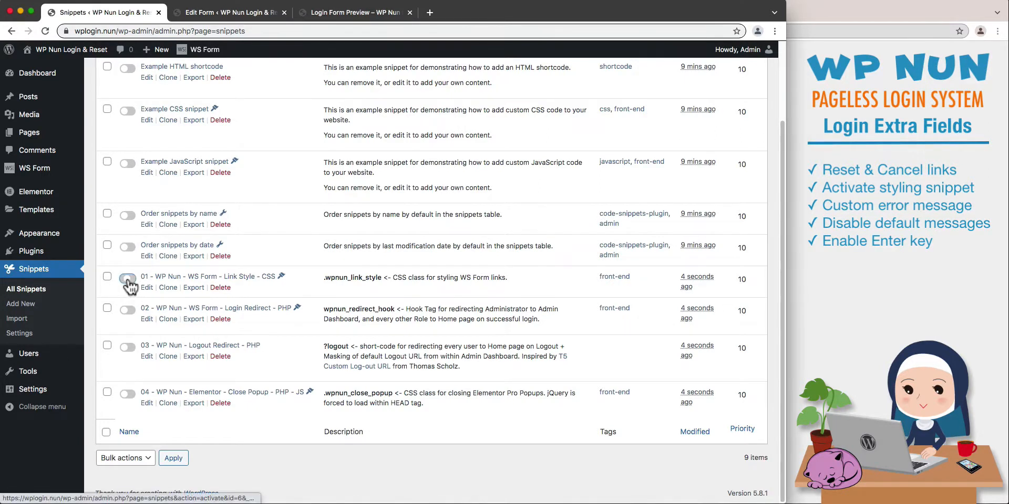
click(159, 279)
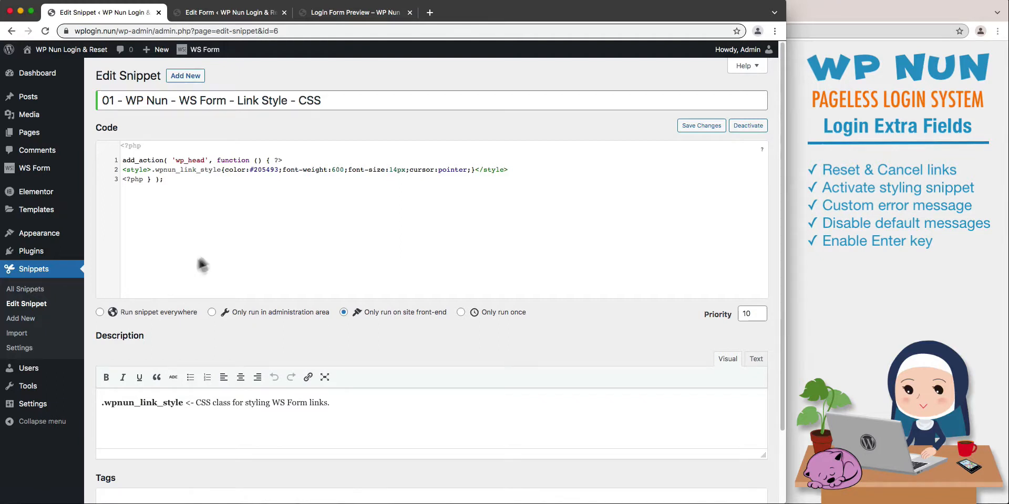
click(342, 12)
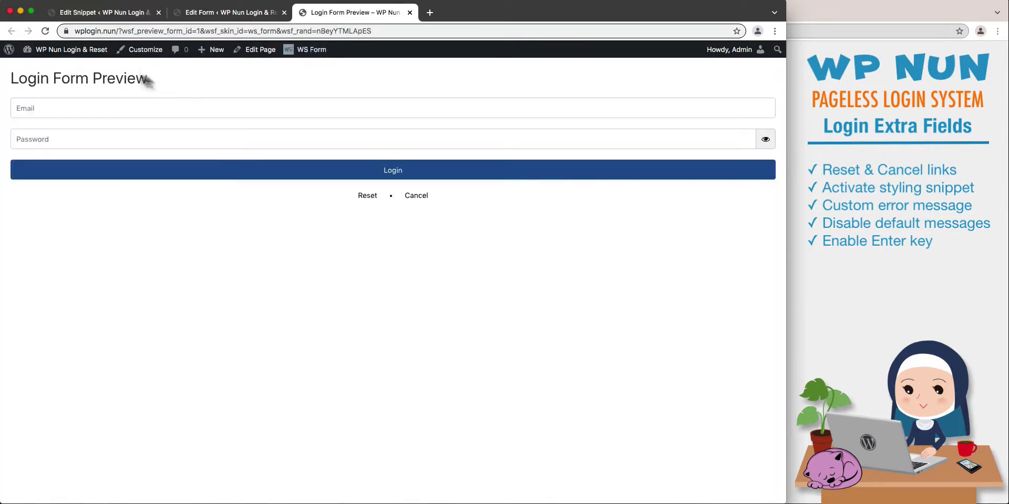
click(46, 31)
Add a Message field to the Login Form above the Email field and label it Error Message.
click(223, 12)
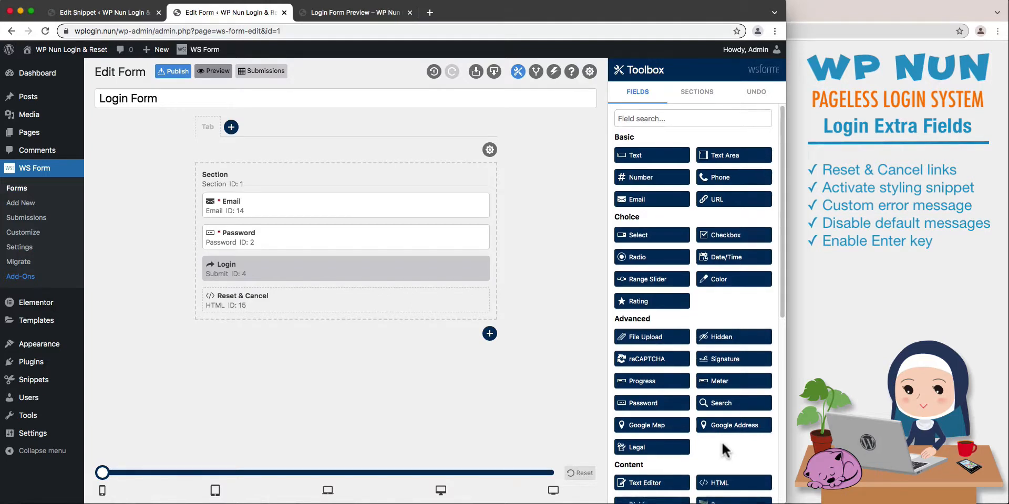
scroll(724, 451, down, 7)
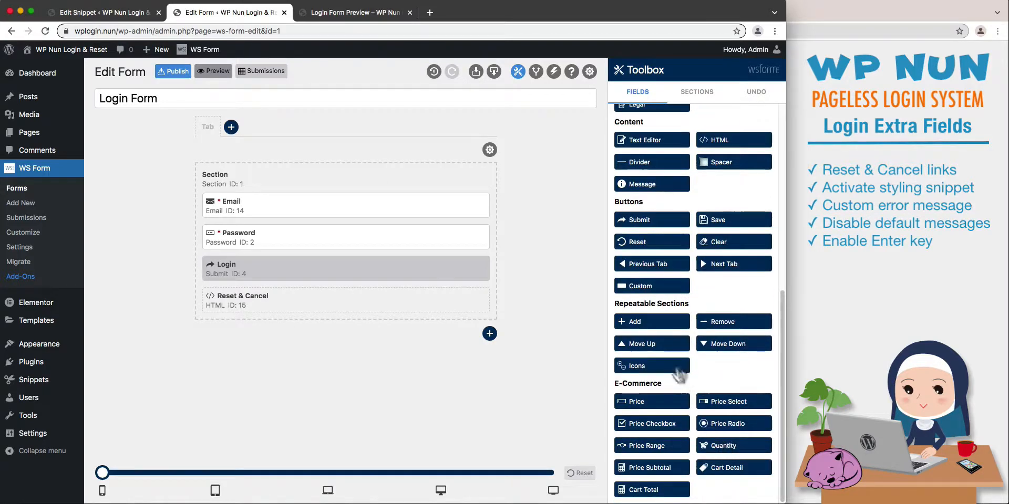
click(637, 188)
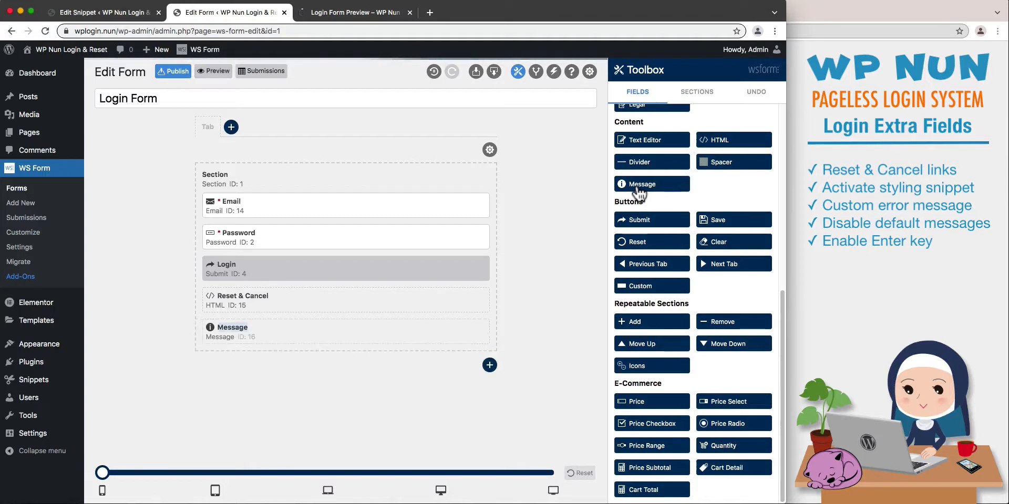
drag(407, 341, 408, 202)
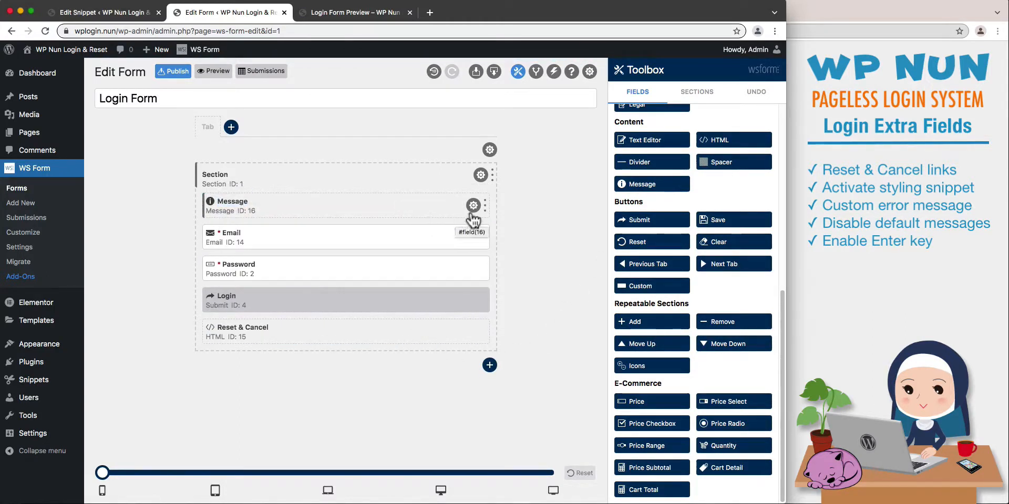
click(474, 205)
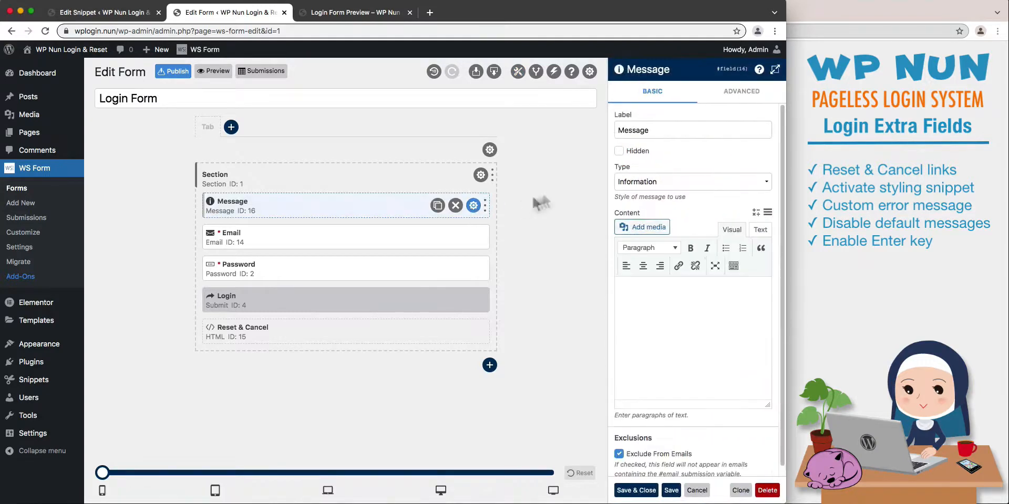
click(616, 131)
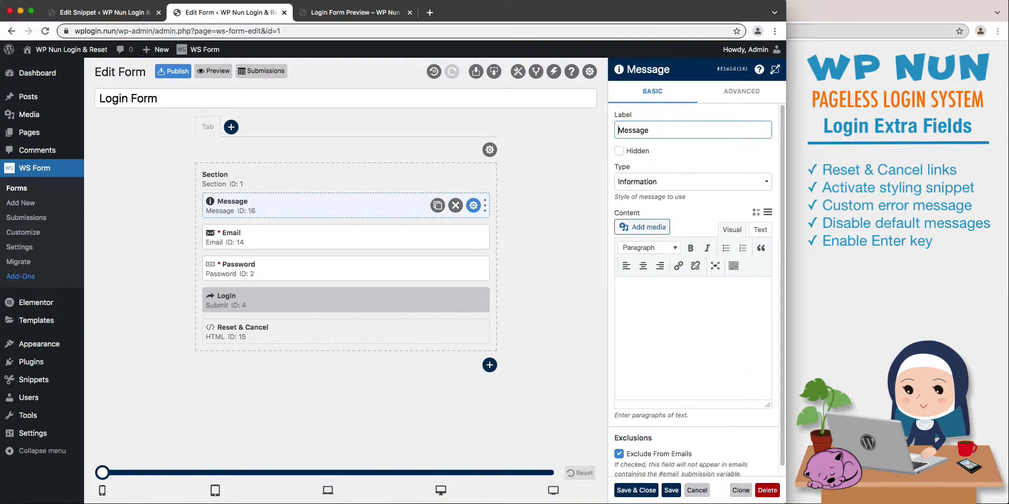
text(Error)
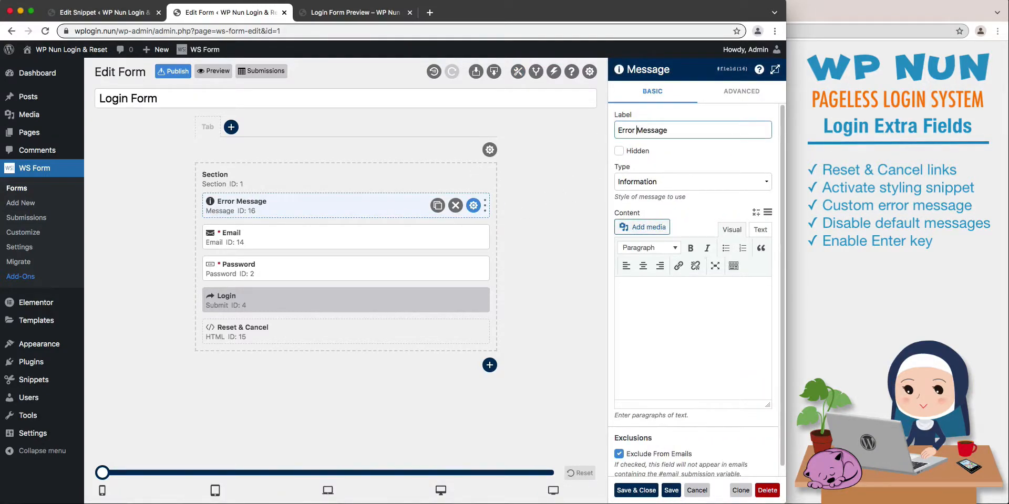
Hide the Error Message field, set its type to Danger, add centred content "Wrong credentials! Try again." and save it.
click(619, 151)
click(636, 184)
click(630, 201)
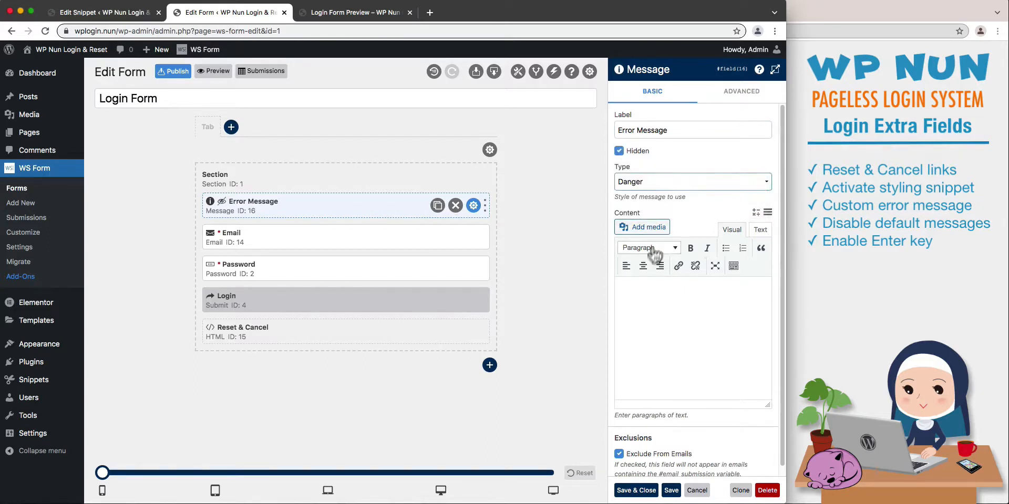
click(643, 266)
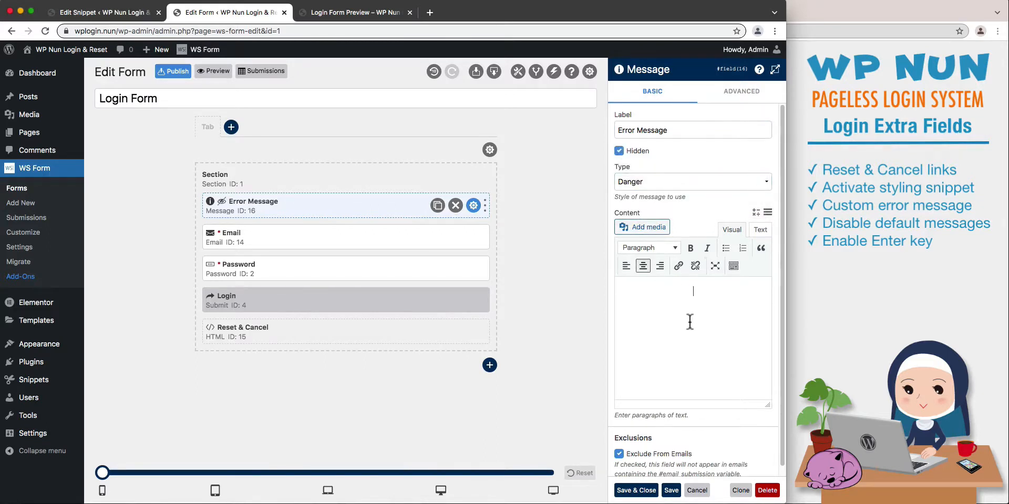
key(super+v)
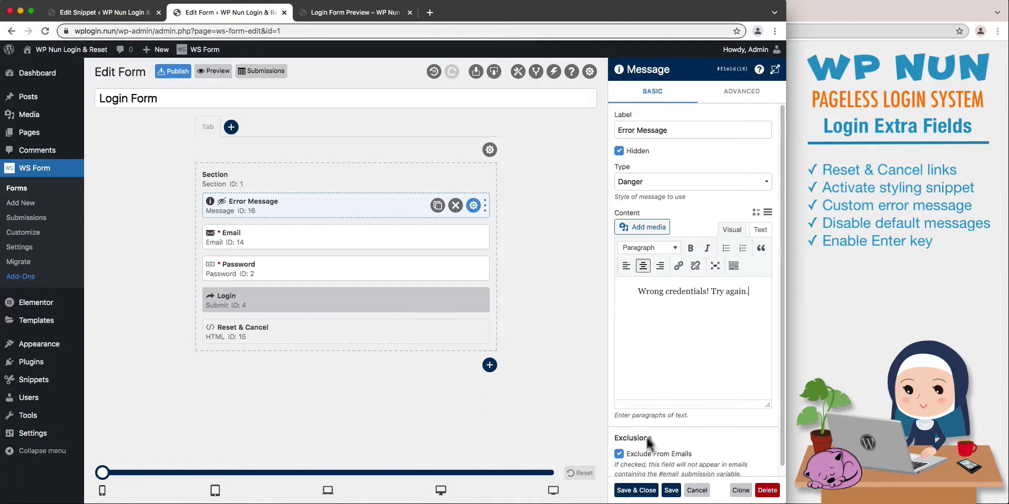
click(636, 490)
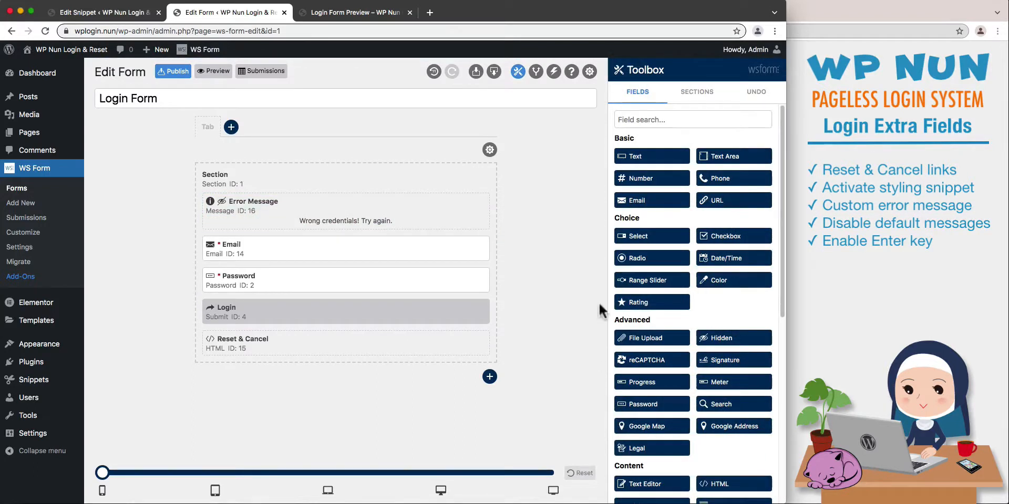
In the form settings, disable Show Server Side Error Messages, enable Form Submit On Enter, and save and publish the form.
click(589, 72)
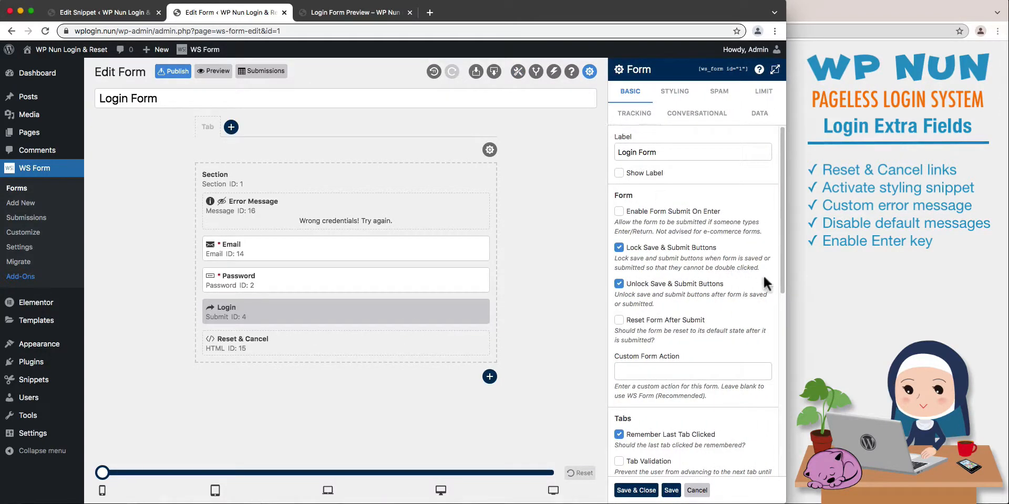
drag(782, 279, 793, 384)
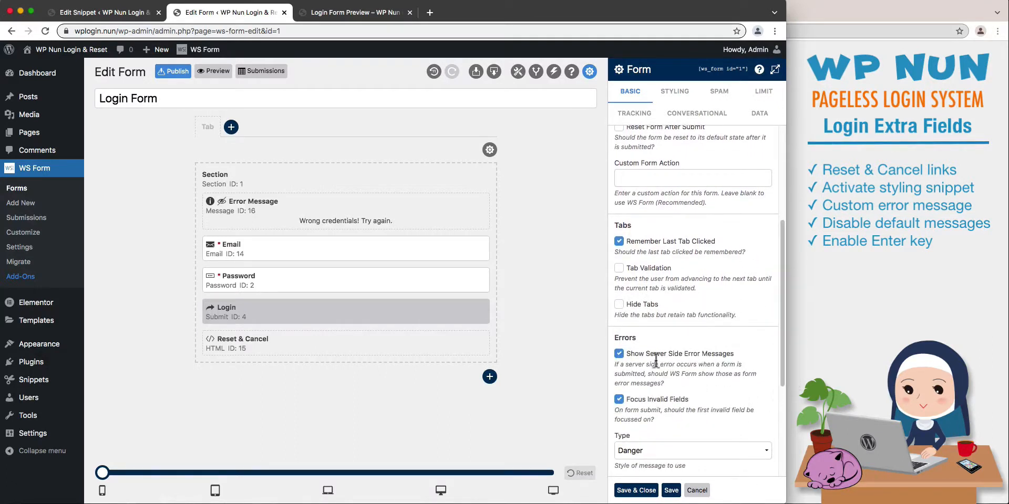
click(621, 355)
drag(777, 333, 780, 244)
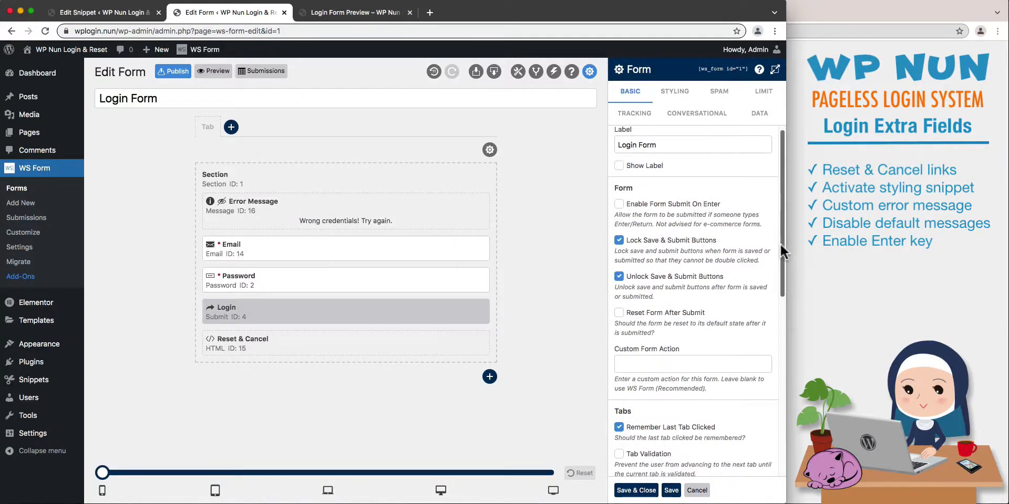
click(619, 208)
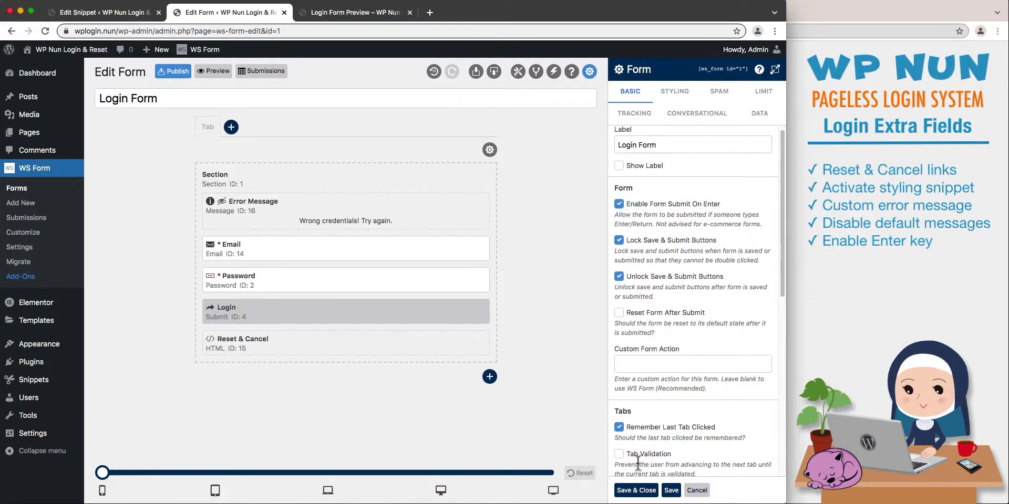
click(636, 490)
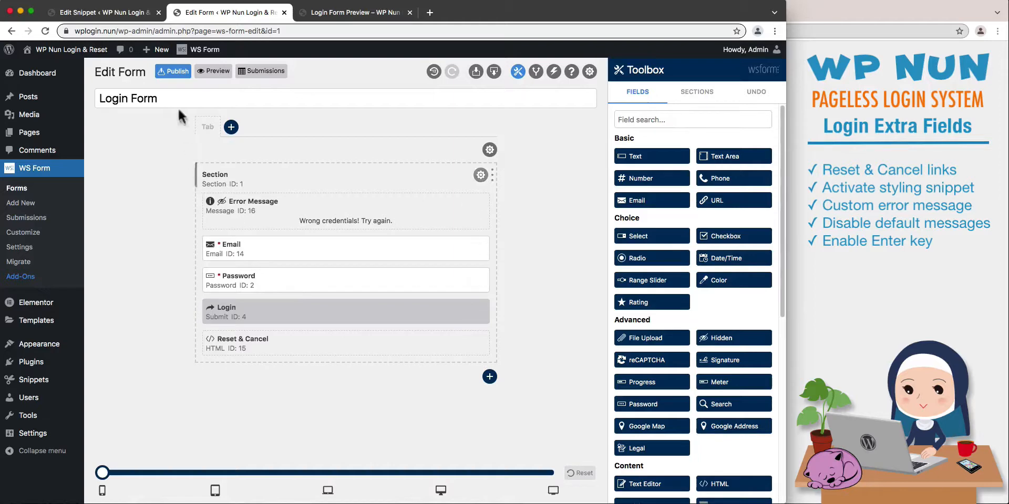
click(173, 74)
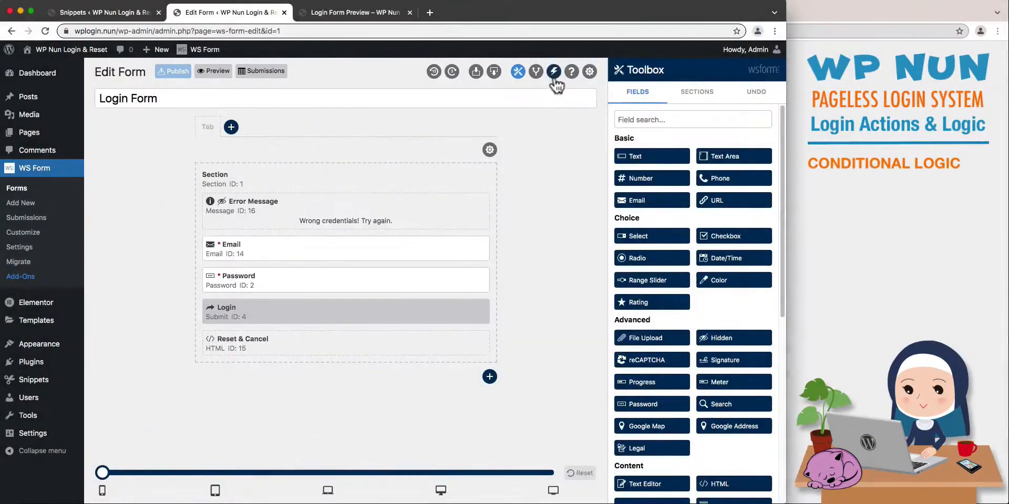
Auto-map the fields of the form's User Management action, with Email (ID: 14) mapped to Username or Email Address.
click(553, 72)
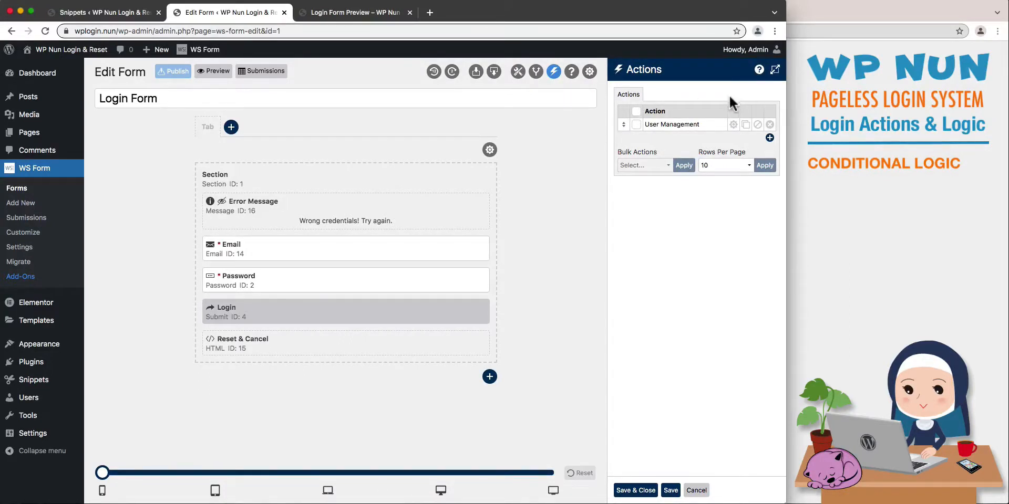
click(731, 125)
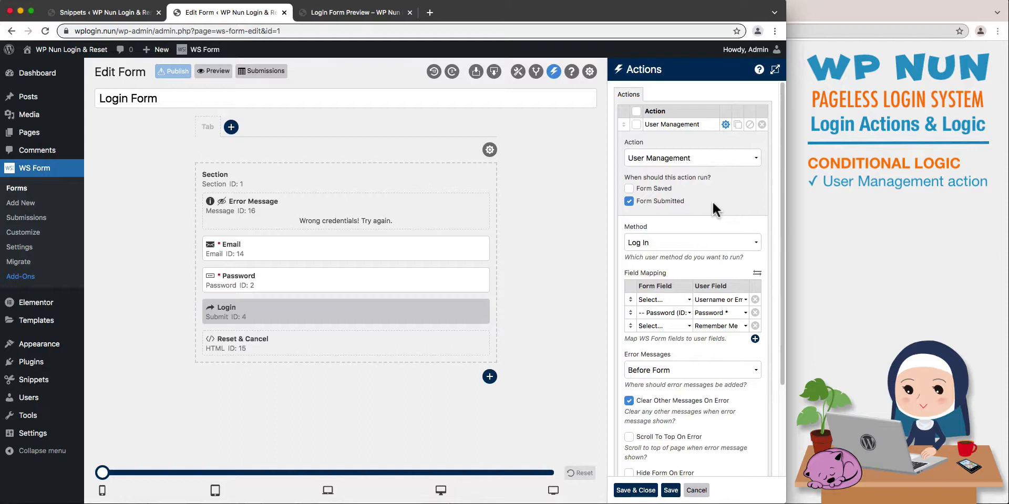
click(757, 274)
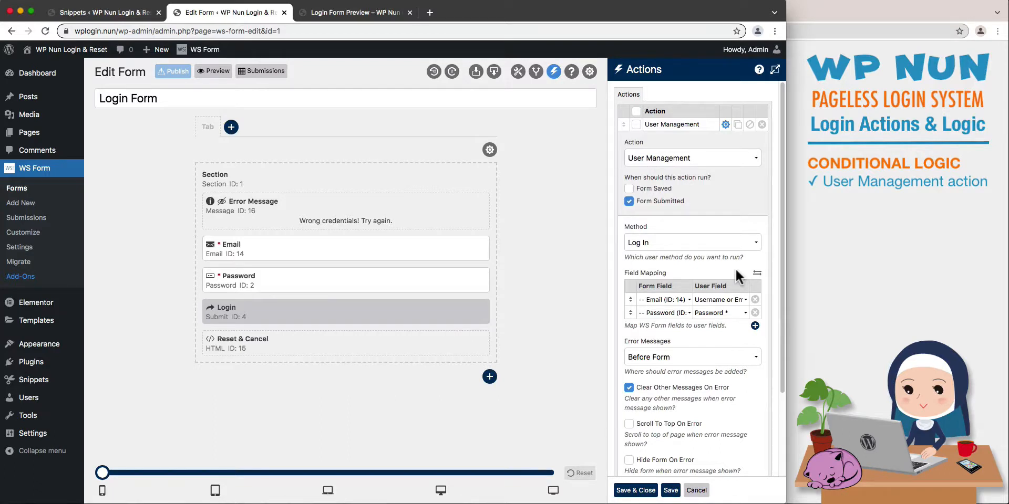
click(685, 297)
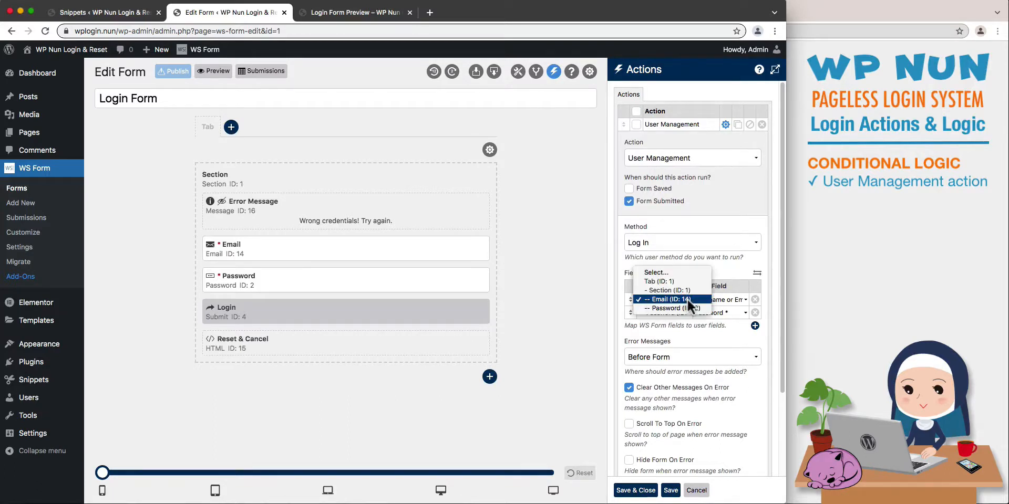
click(686, 298)
click(702, 301)
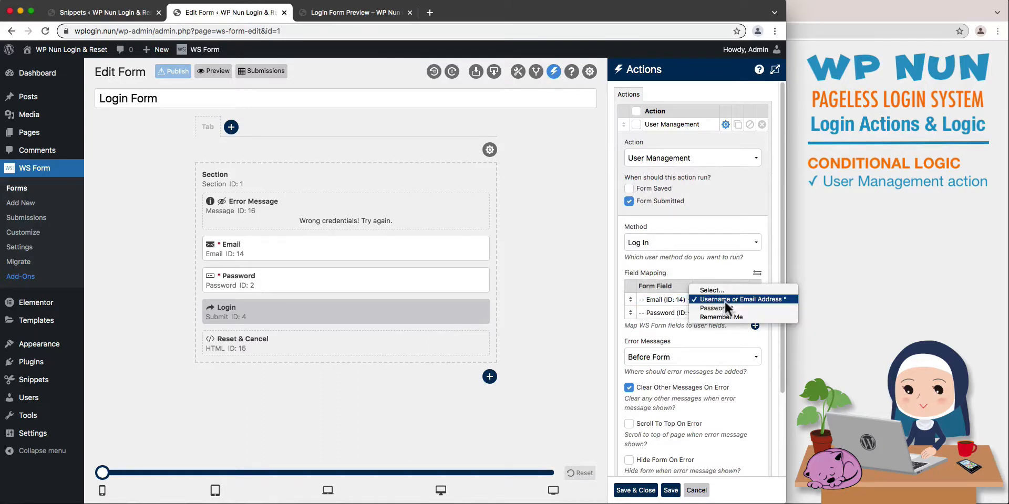
click(724, 300)
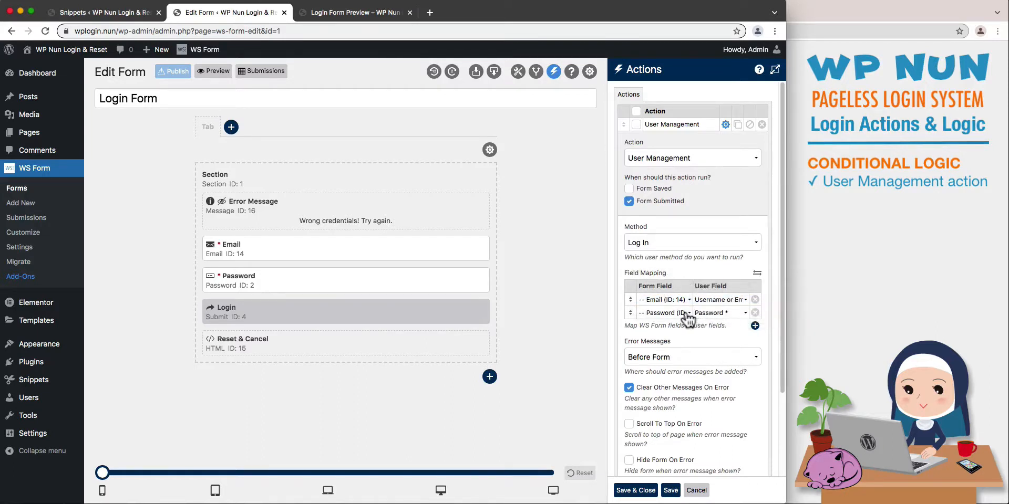
Keep the Password form field mapped to the Password user field, and save and collapse the User Management action.
click(686, 313)
click(724, 311)
click(724, 311)
click(724, 311)
click(670, 490)
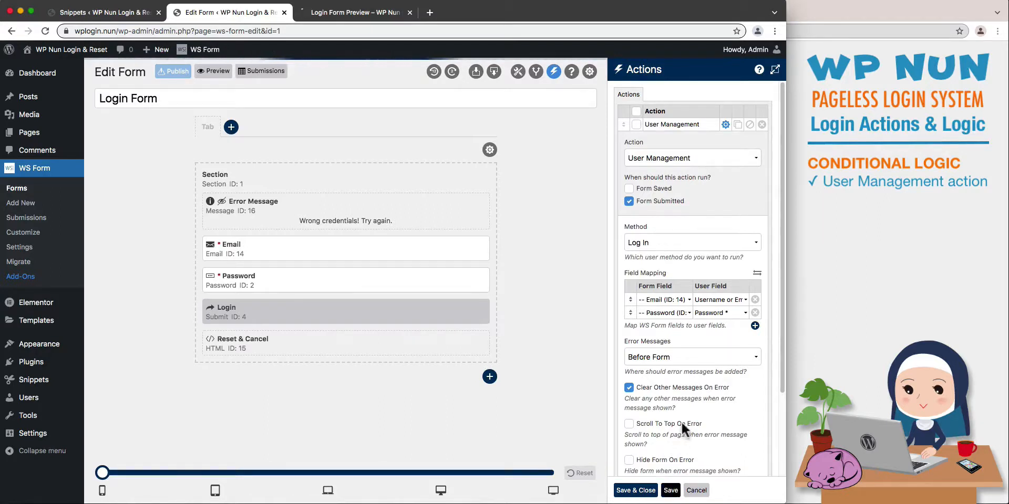
click(723, 129)
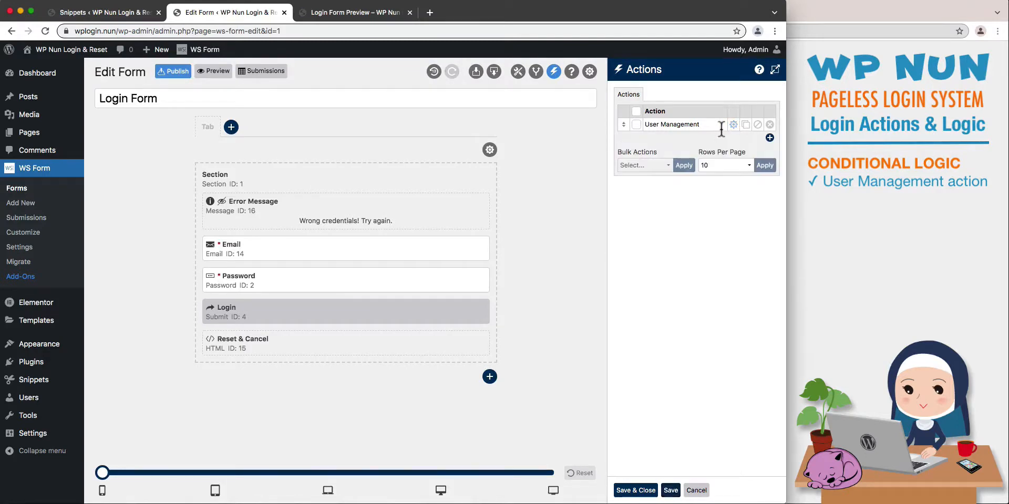
Add a second form action named Success Message and set it to Show Message.
click(769, 138)
text(S)
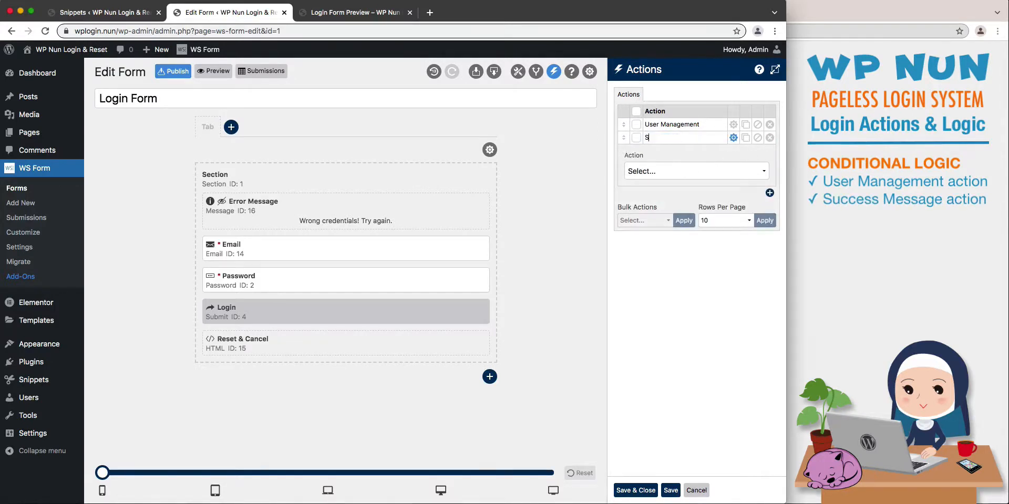
text(uccess Message)
click(682, 167)
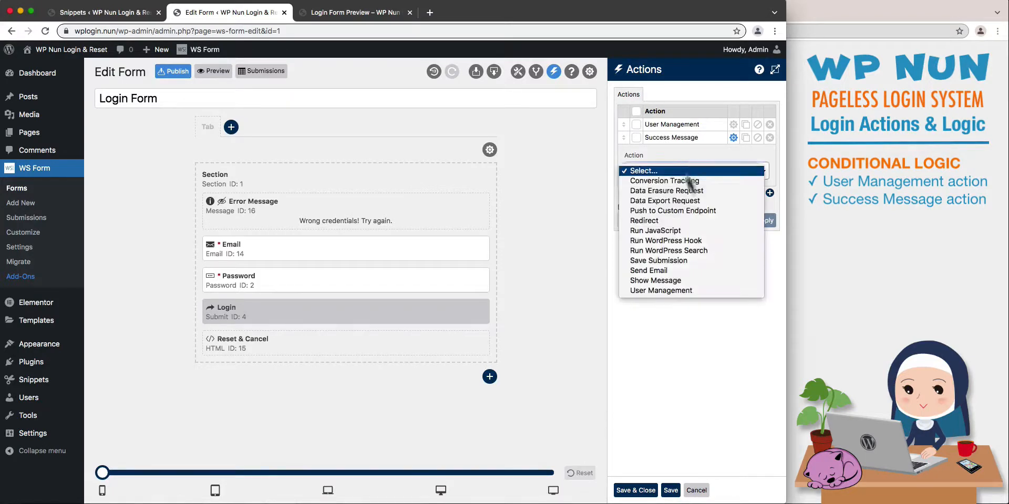
click(701, 283)
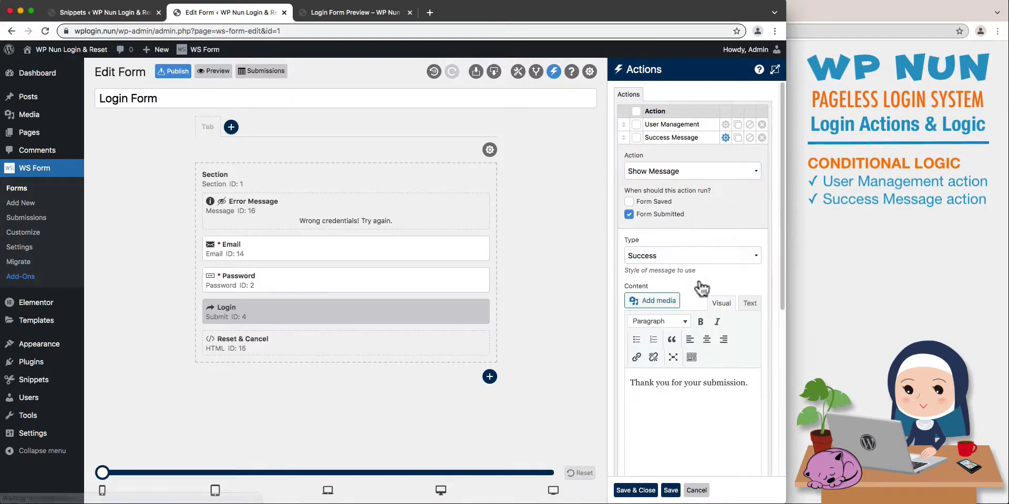
Replace the Success Message action's default content with the centred text "Success! Redirecting...".
drag(748, 383, 628, 363)
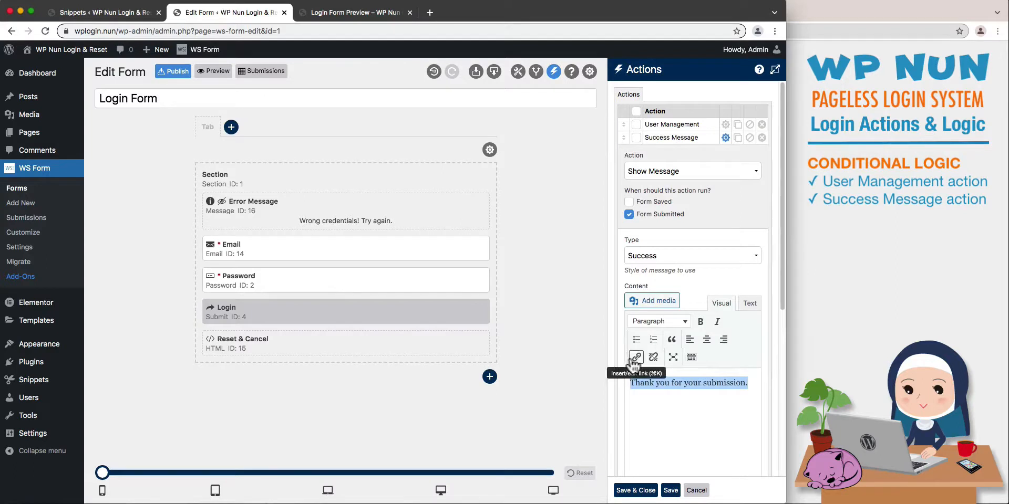
key(BackSpace)
click(706, 340)
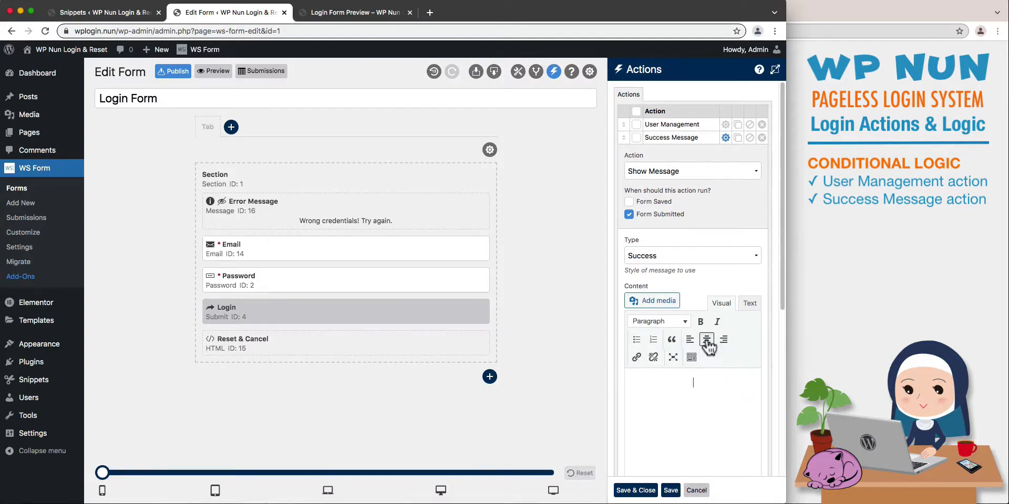
text(Success! Redirecting...)
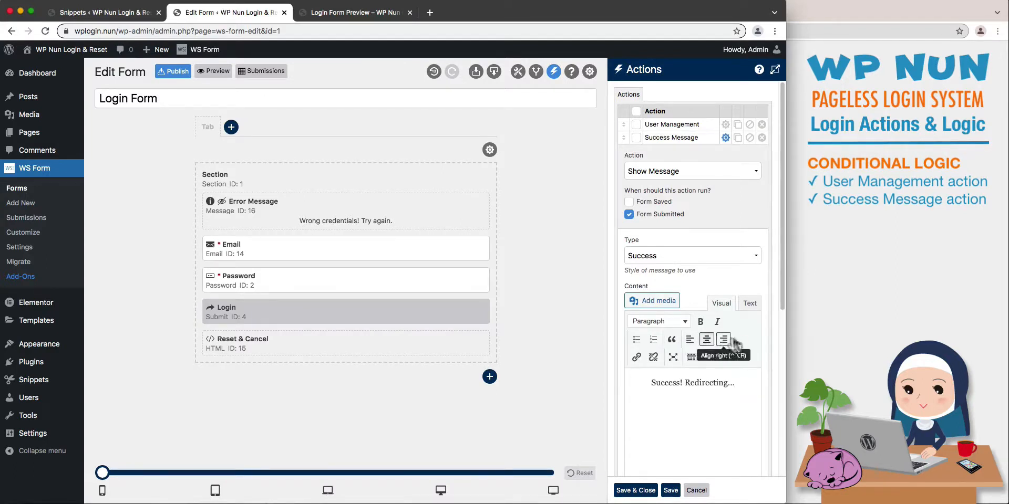
Set the success message's show duration to 2000 ms, and save and collapse the action.
drag(781, 301, 783, 443)
click(728, 427)
text(2000)
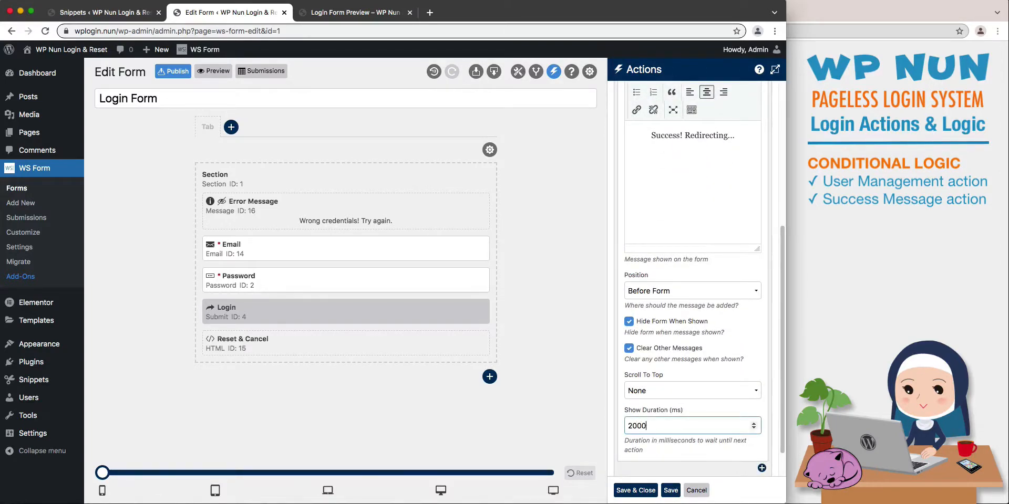
click(673, 490)
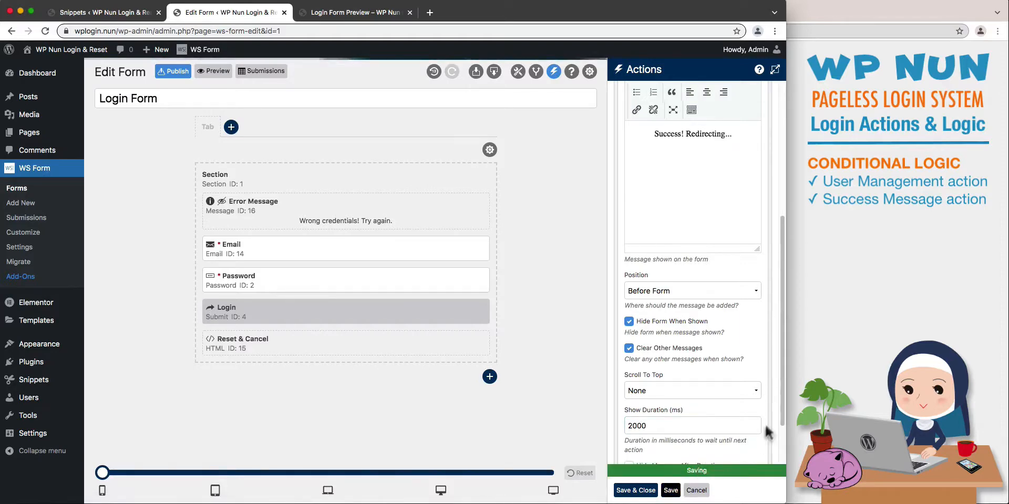
drag(781, 411, 761, 220)
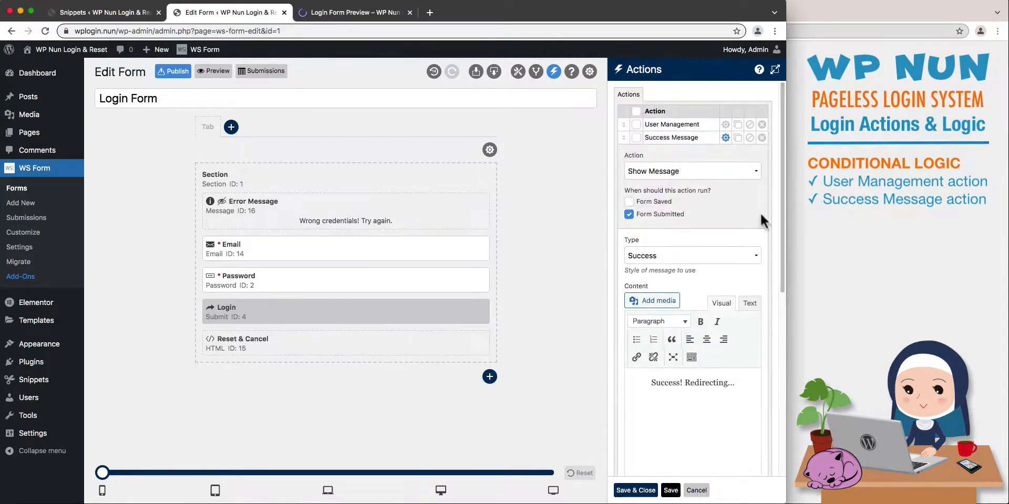
click(725, 137)
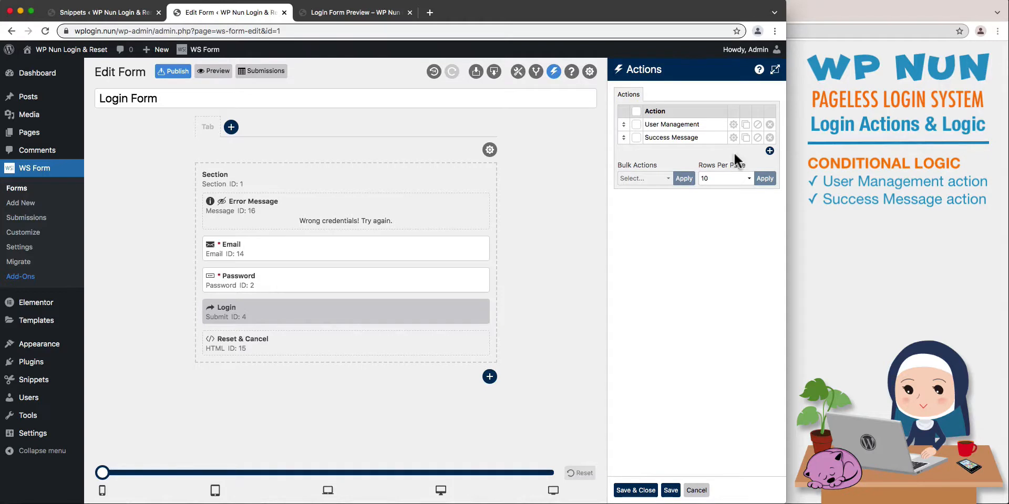
Add a third form action named User Redirect and set it to Run WordPress Hook.
click(769, 151)
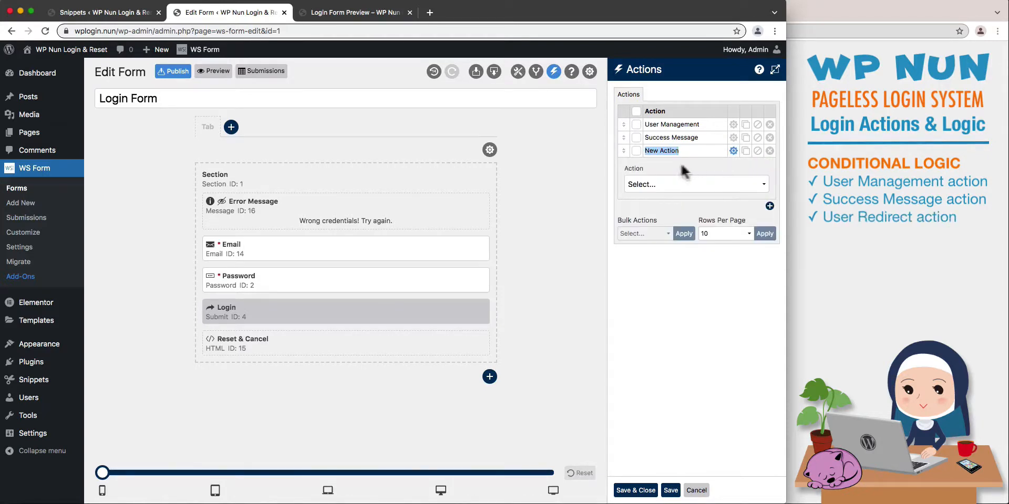
text(User Redirect)
click(696, 184)
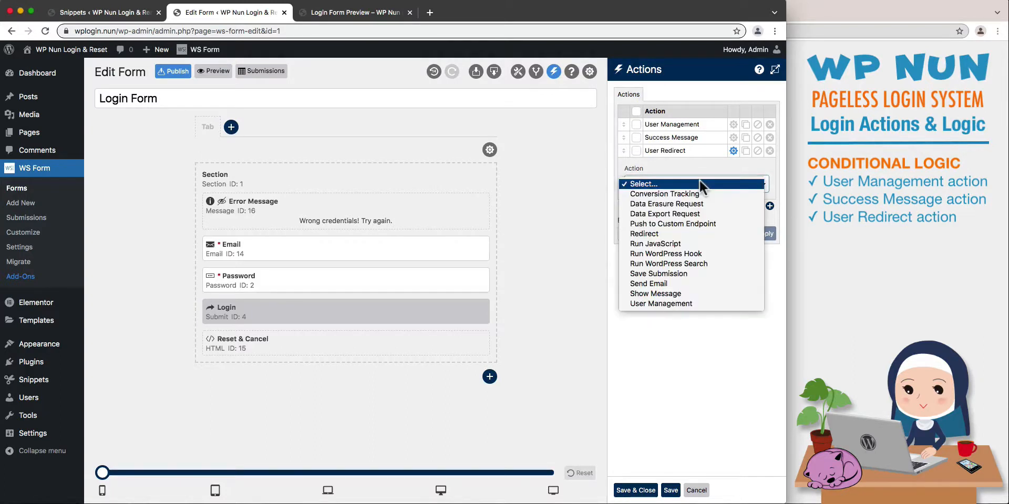
click(701, 233)
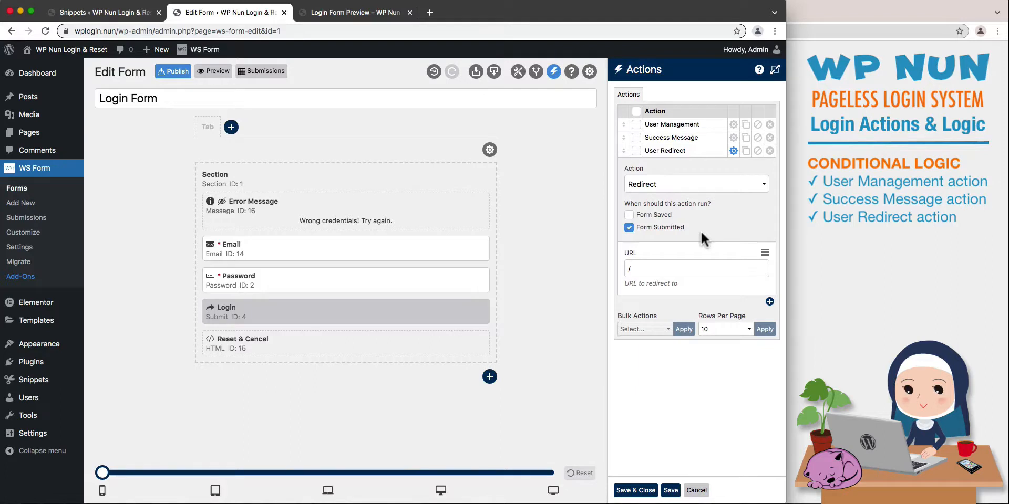
click(755, 185)
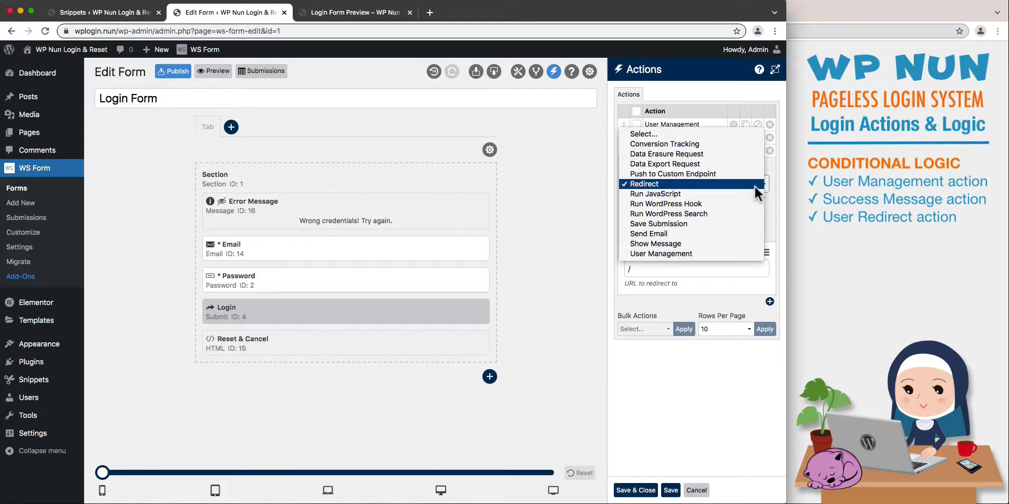
click(755, 205)
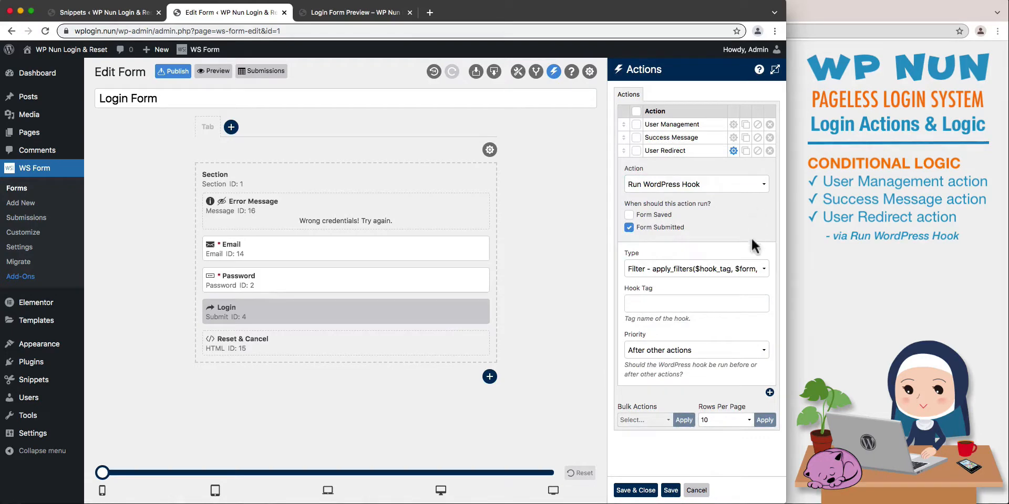
Keep the User Redirect action's hook type on Filter - apply_filters and start editing its hook tag.
click(755, 268)
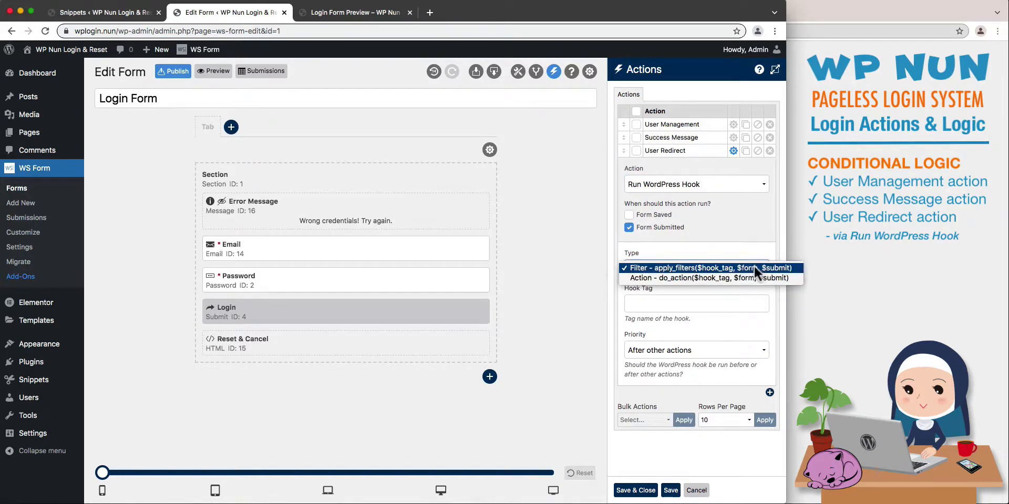
click(753, 265)
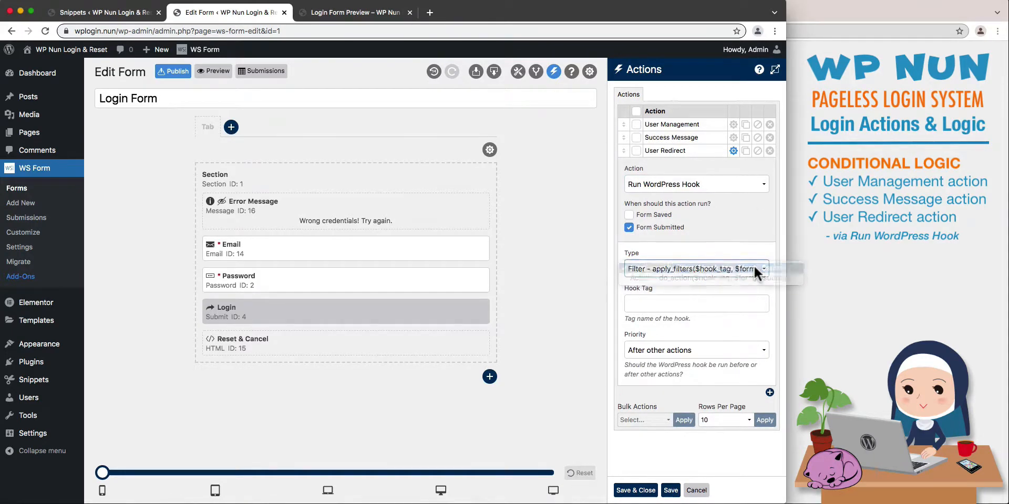
click(749, 301)
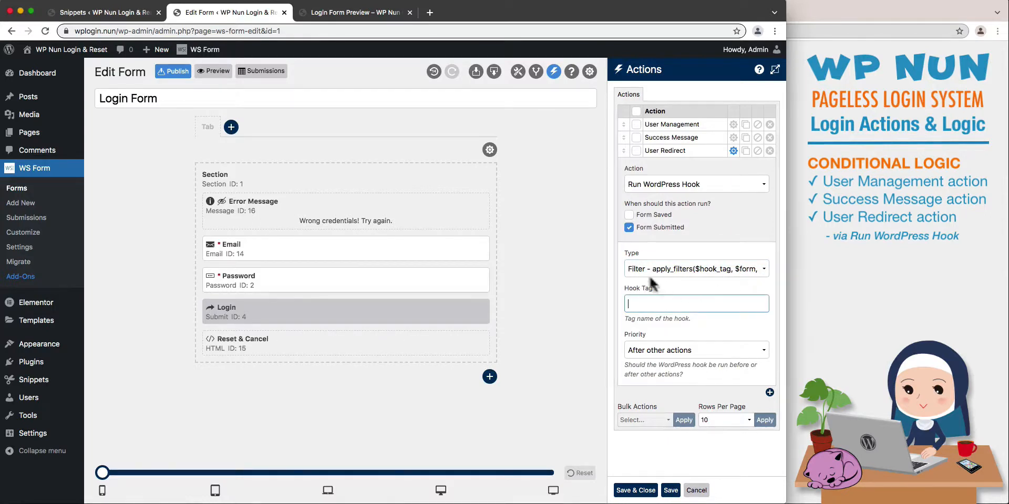
Activate the snippet "02 - WP Nun - WS Form - Login Redirect - PHP", review its code and return to the snippets list.
click(136, 13)
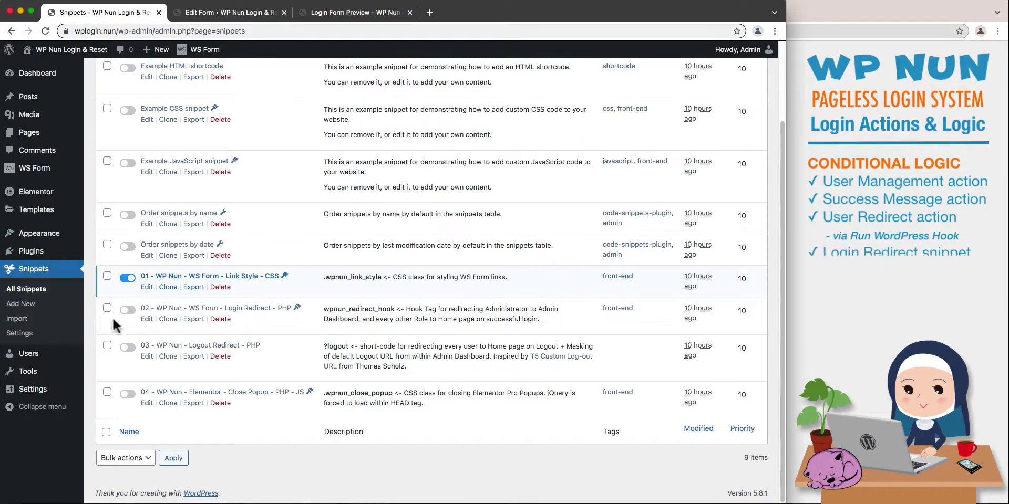
click(127, 311)
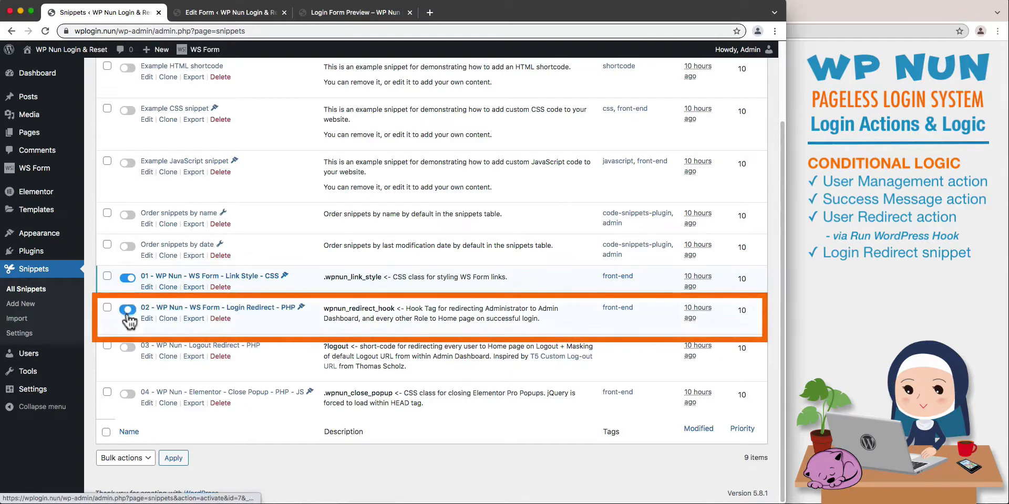
click(172, 311)
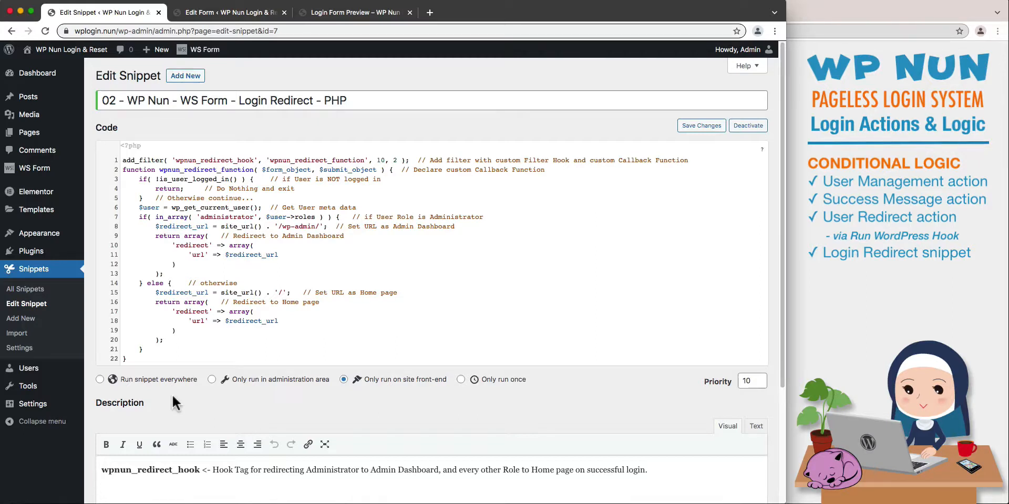
click(36, 291)
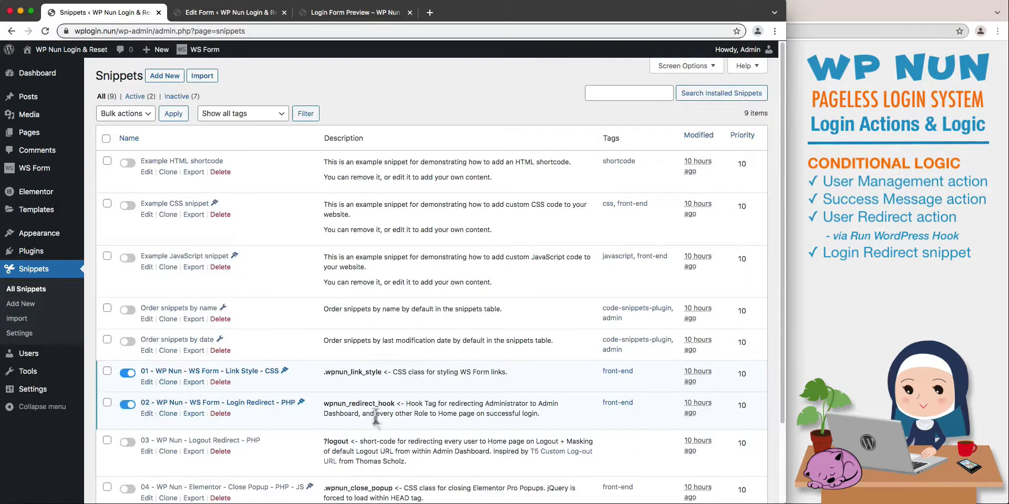
Copy wpnun_redirect_hook from the Login Redirect snippet's description into the User Redirect action's hook tag, and save and close the actions.
drag(393, 404, 323, 404)
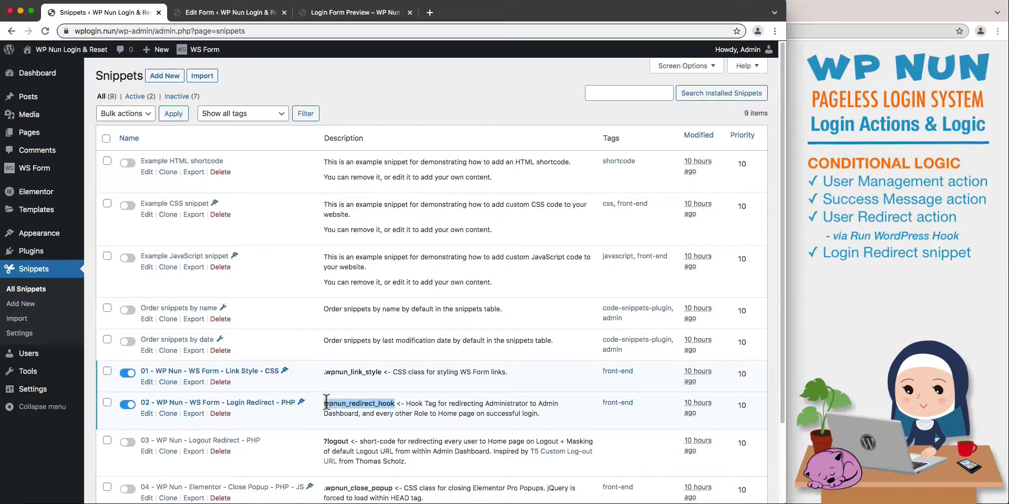
right_click(331, 406)
click(344, 426)
click(240, 13)
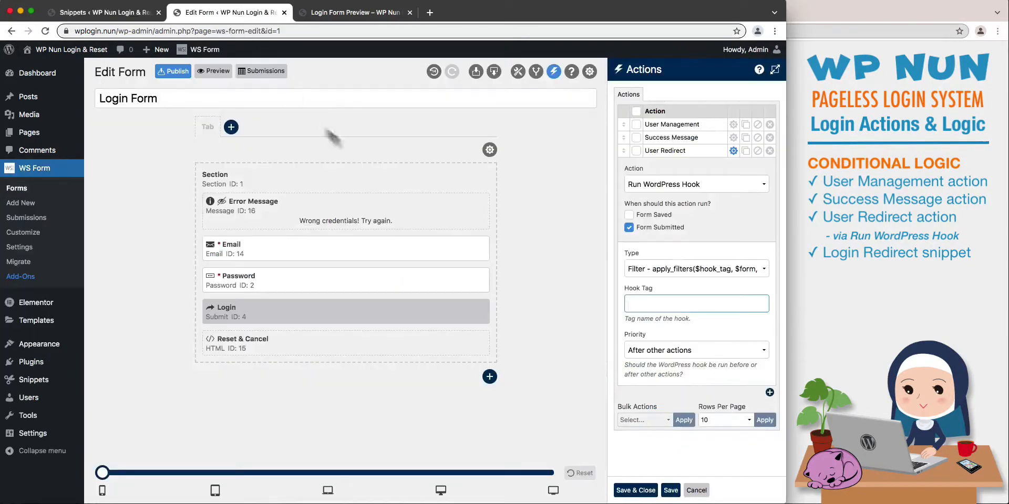
right_click(633, 303)
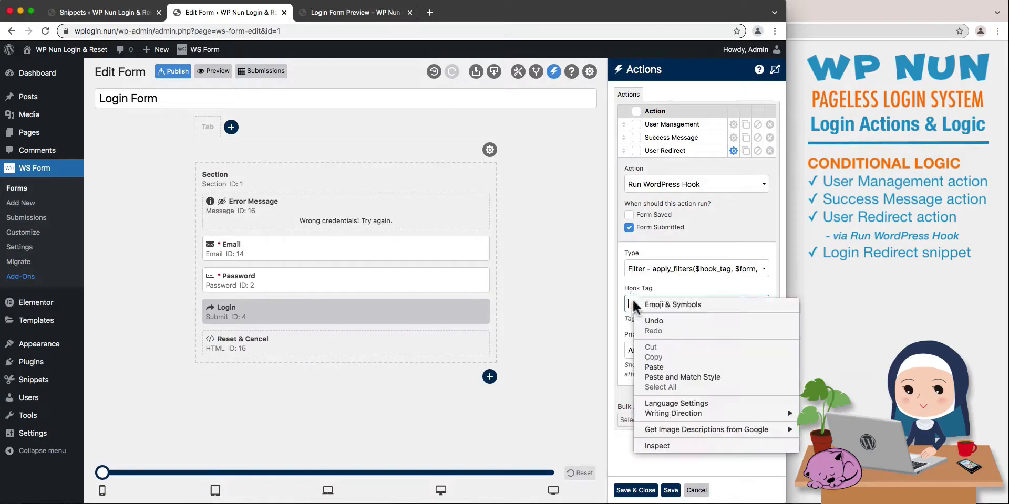
click(652, 367)
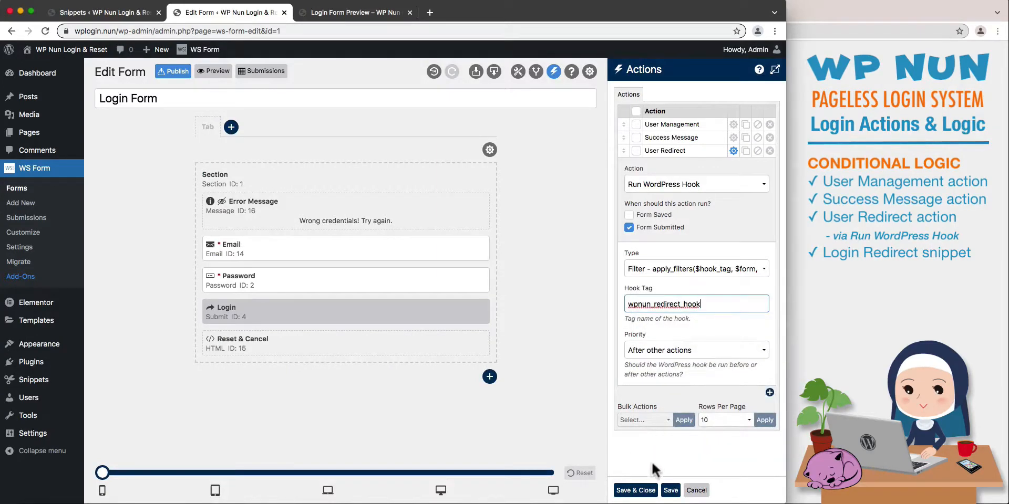
click(635, 490)
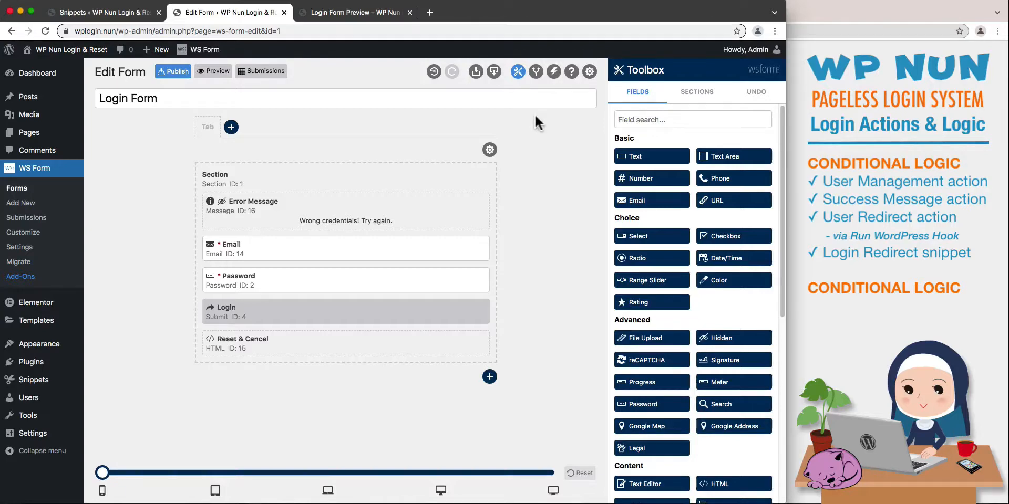
Add a conditional logic rule named Error Message to the Login Form.
click(536, 72)
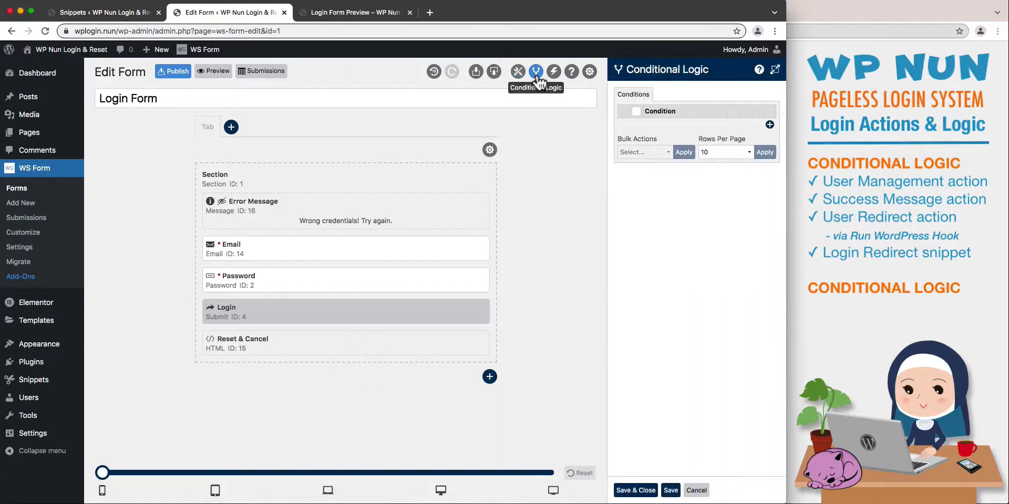
click(769, 125)
text(E)
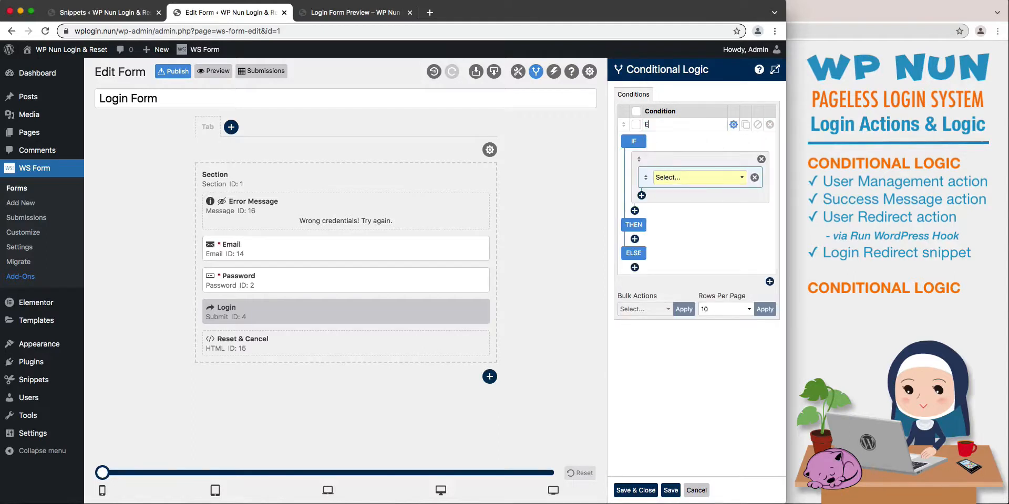
text(rror Message)
Set the Error Message rule's IF condition to Form with the Submit error event.
click(678, 179)
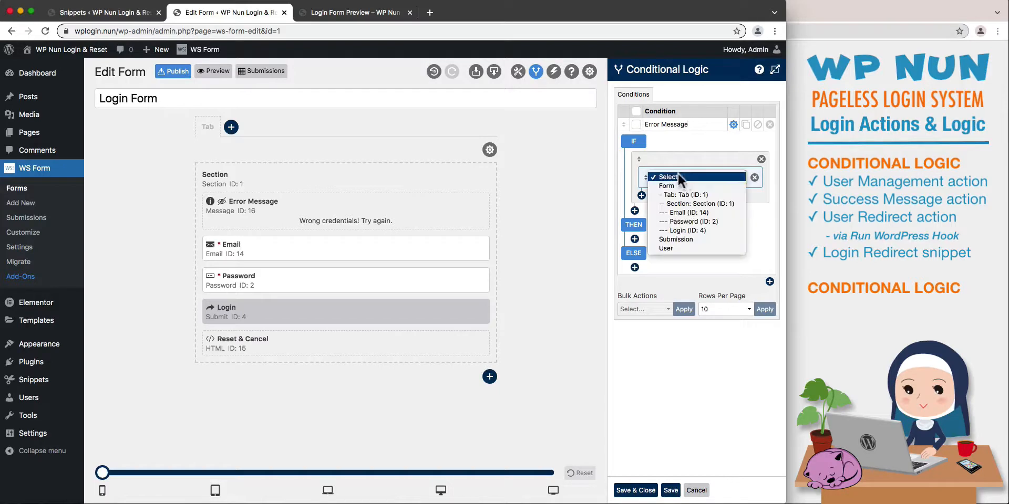
click(683, 185)
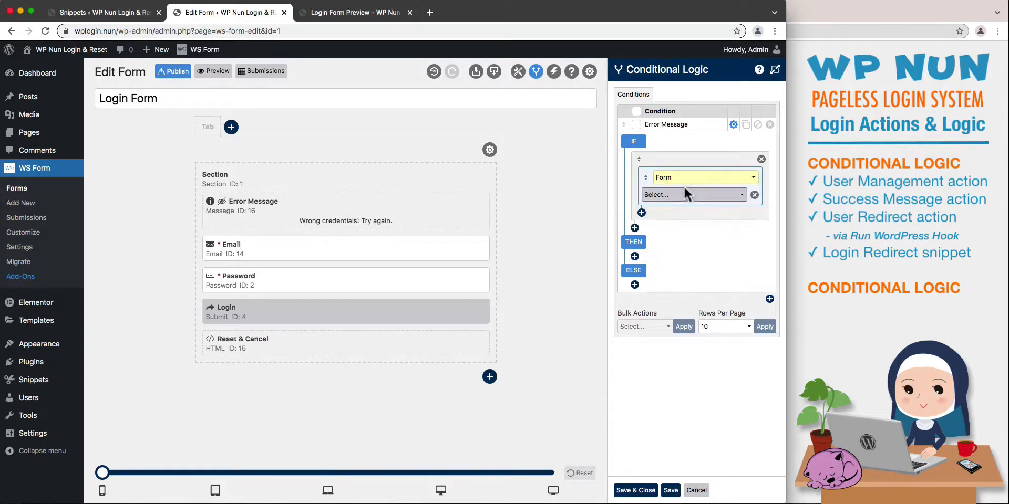
click(695, 195)
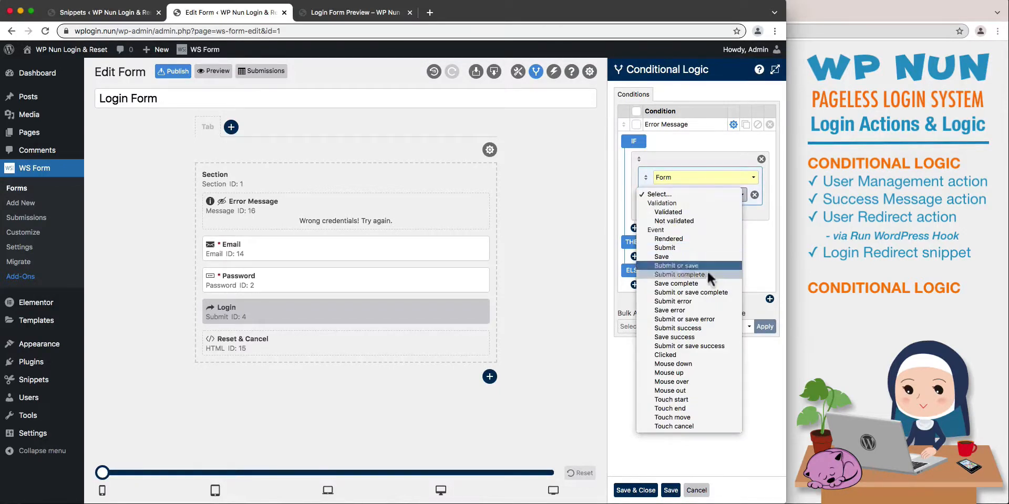
click(707, 301)
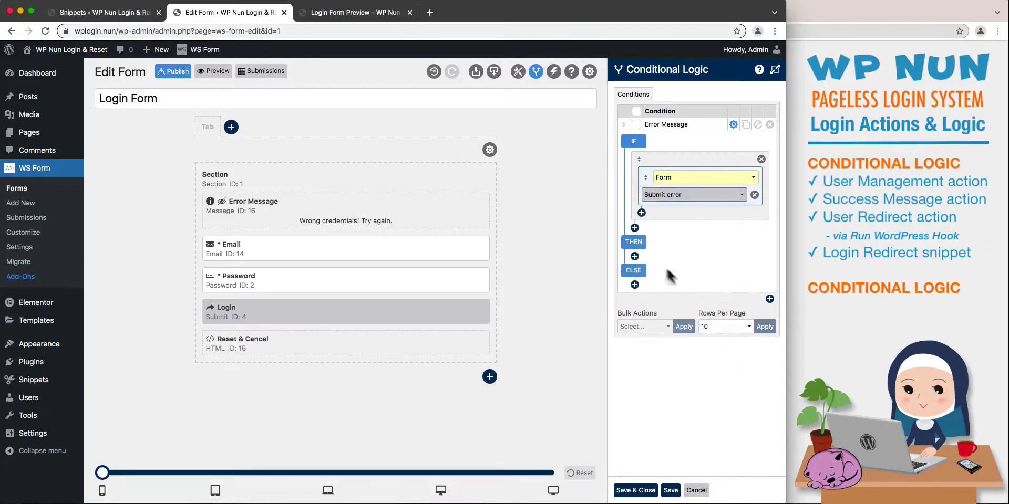
Add a THEN action that sets the visibility of the Error Message field to Visible.
click(635, 257)
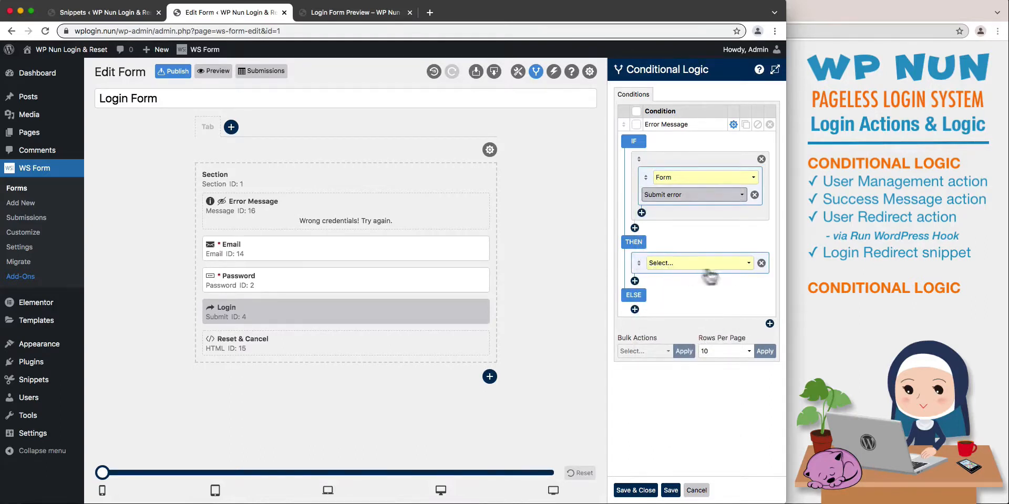
click(732, 267)
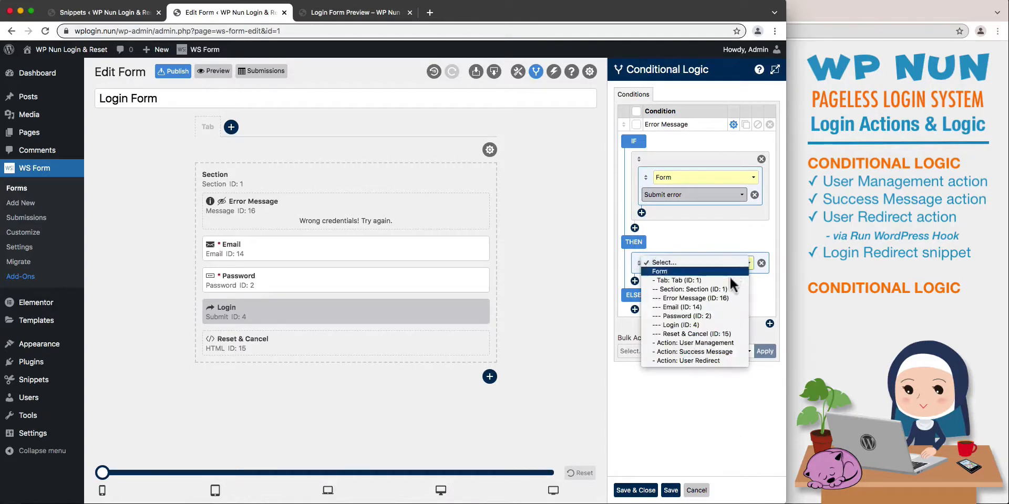
click(725, 298)
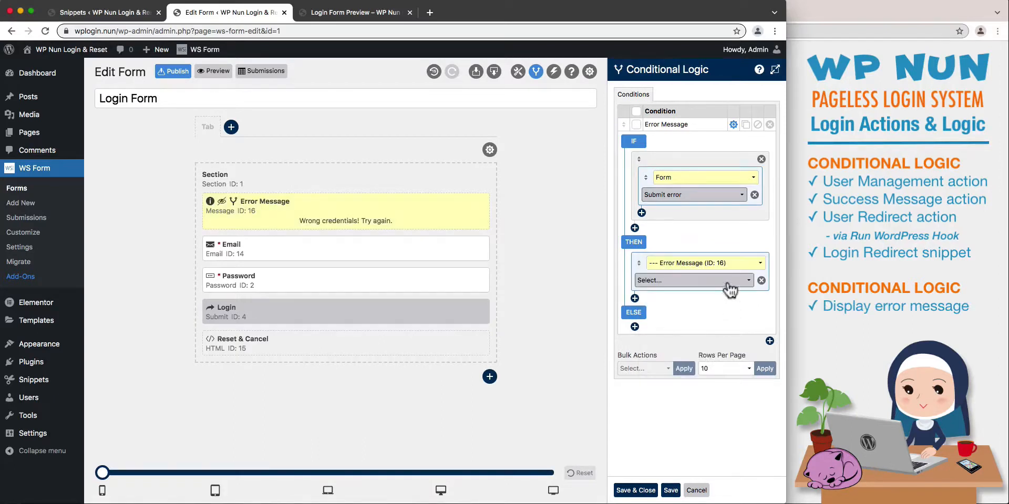
click(725, 281)
click(724, 287)
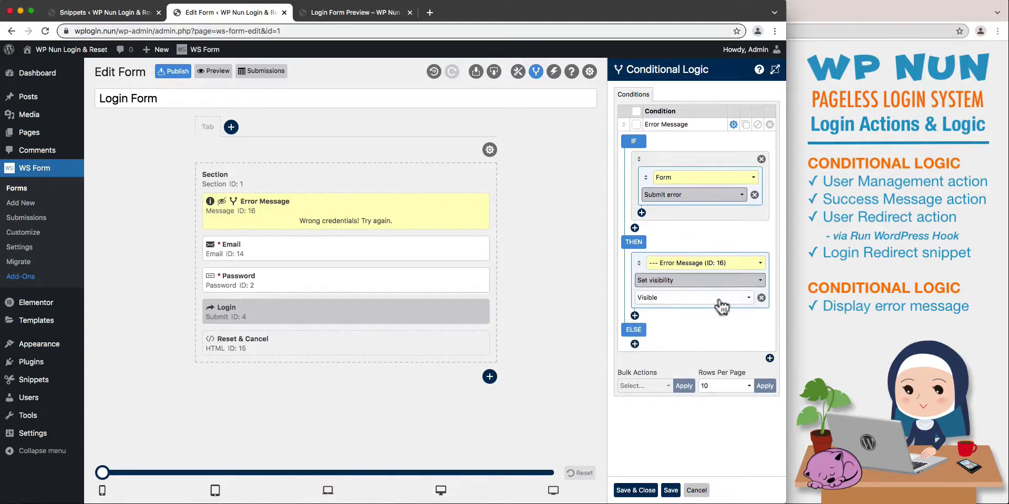
Add a second THEN action that clears the form, and save and close the conditional logic.
click(635, 315)
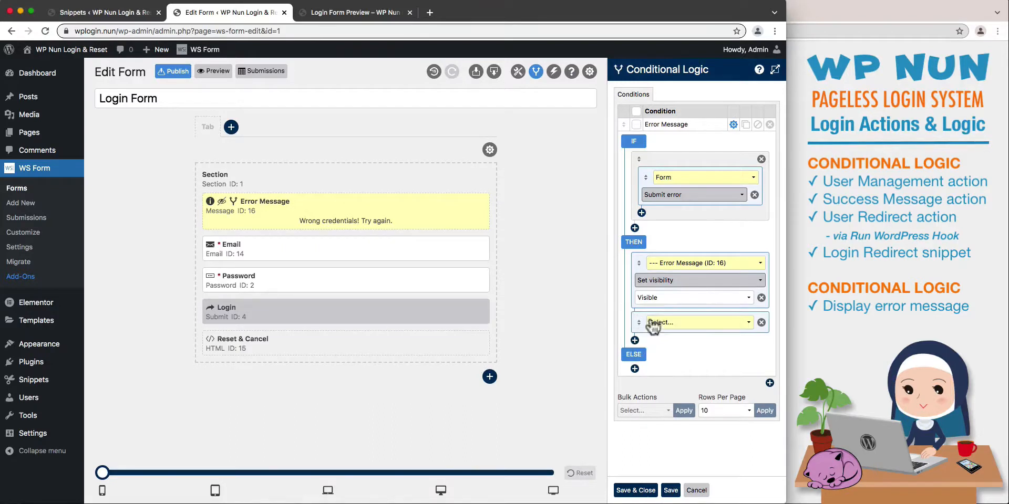
click(707, 322)
click(709, 330)
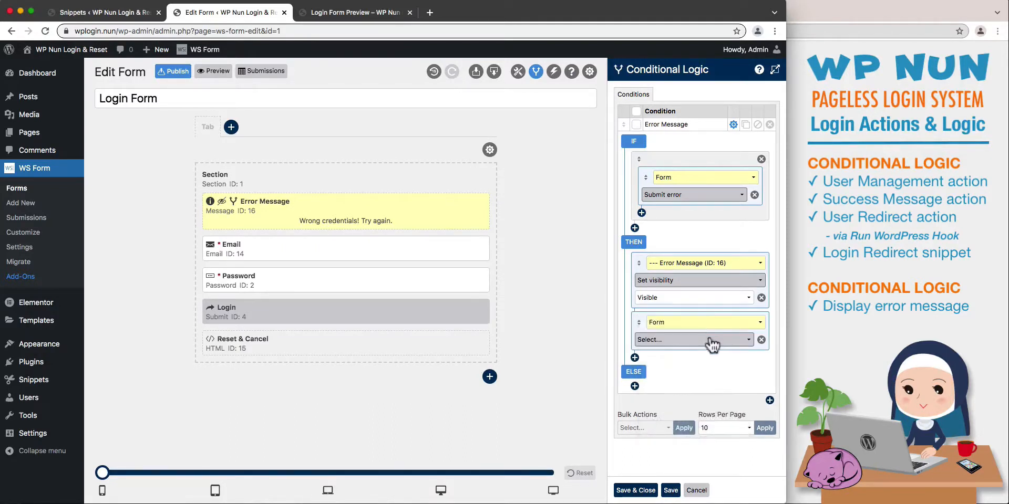
click(707, 340)
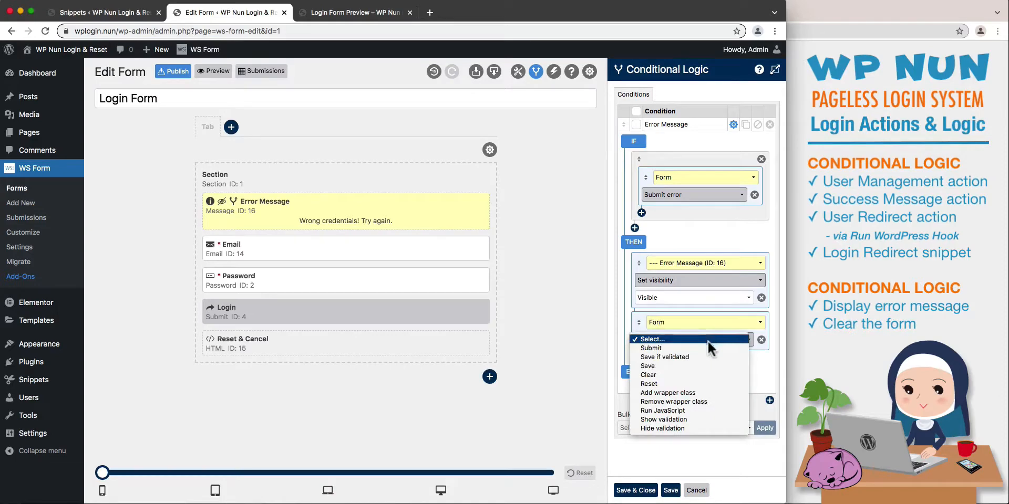
click(708, 374)
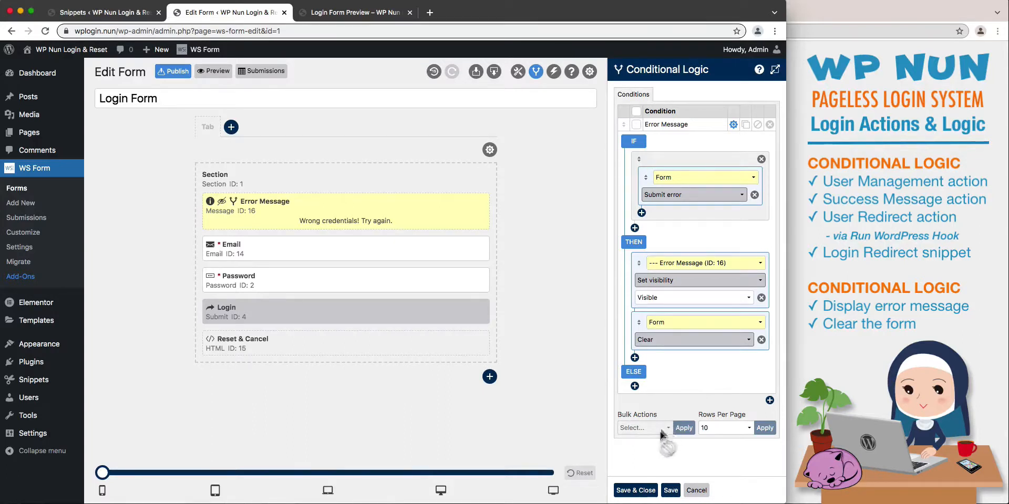
click(635, 489)
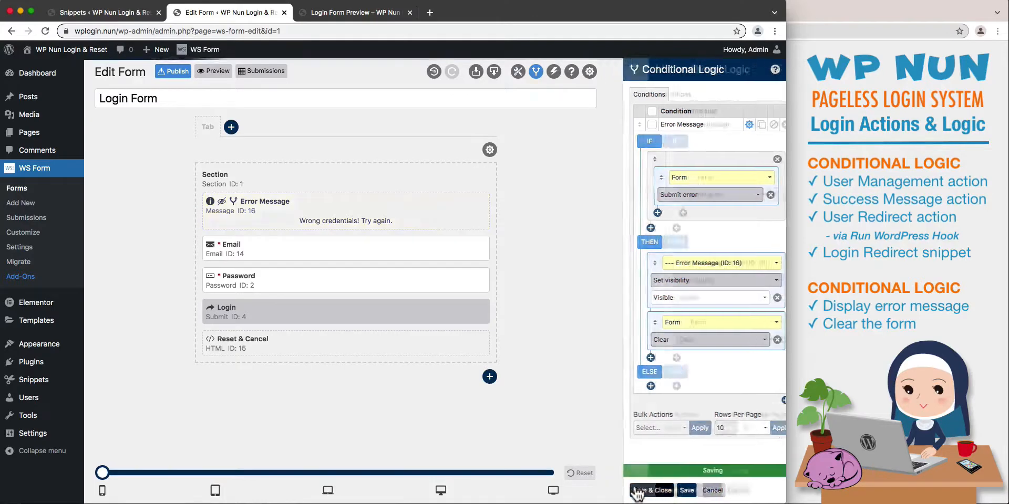
Publish the Login Form and test its preview by submitting a made-up email address and password.
click(174, 78)
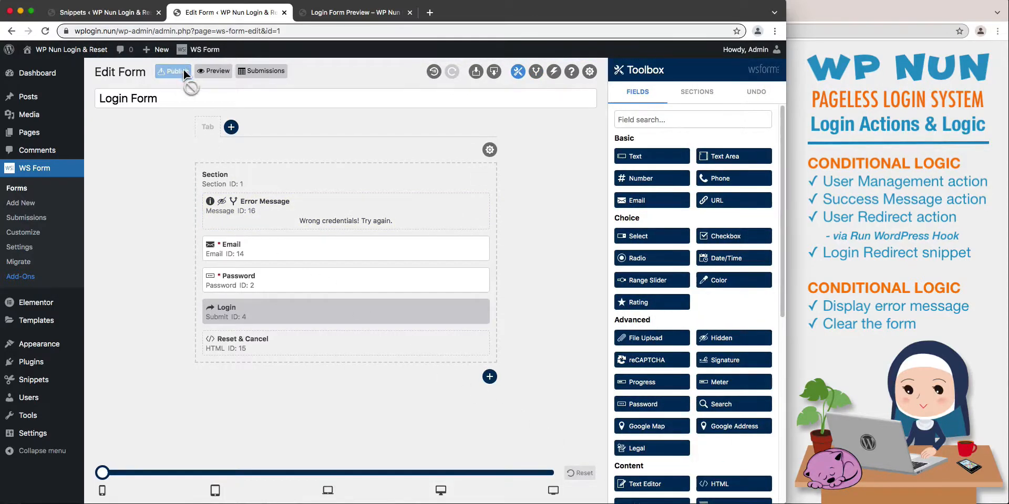
click(213, 71)
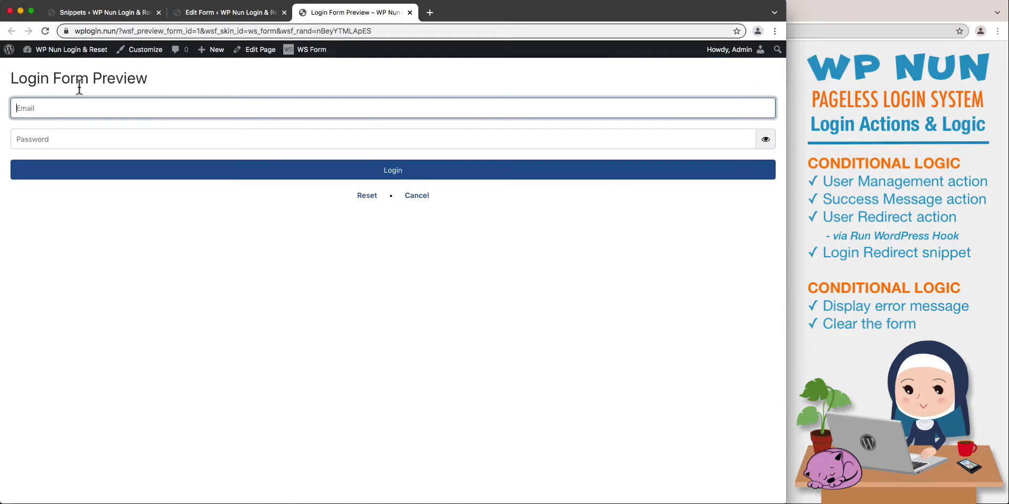
text(qwerty@qwerty.com)
key(Tab)
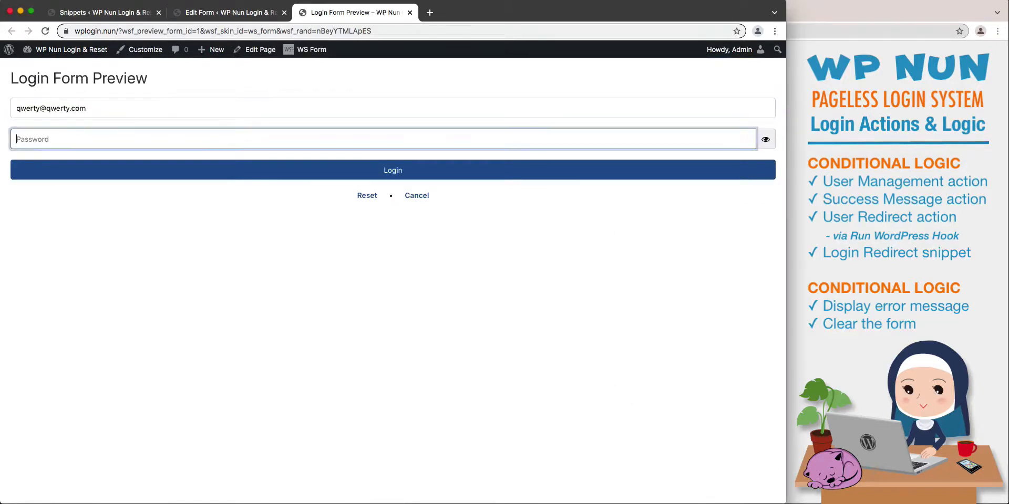
text(qwertyqwerty)
key(Return)
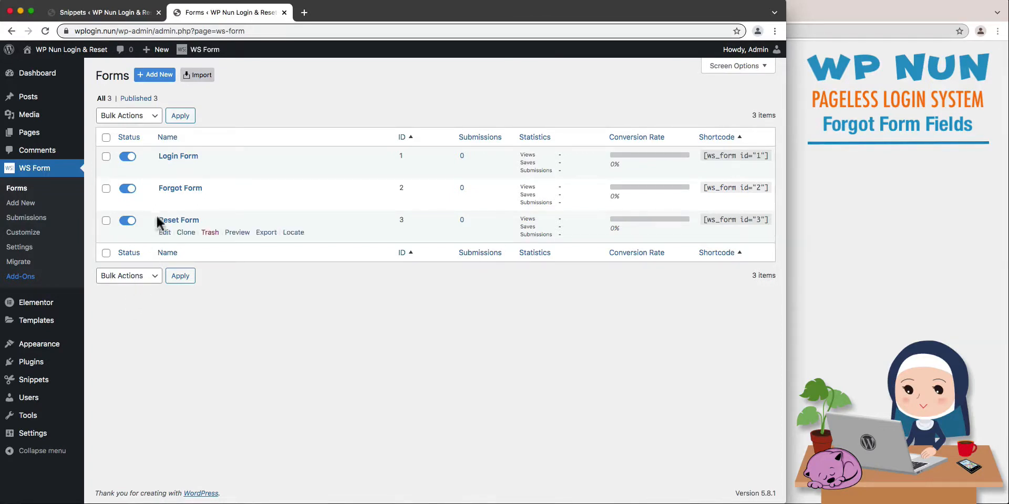
Open the Forgot Form, replace its Help Text content with "Please enter your registered email address to initiate a password reset request." and save.
click(164, 201)
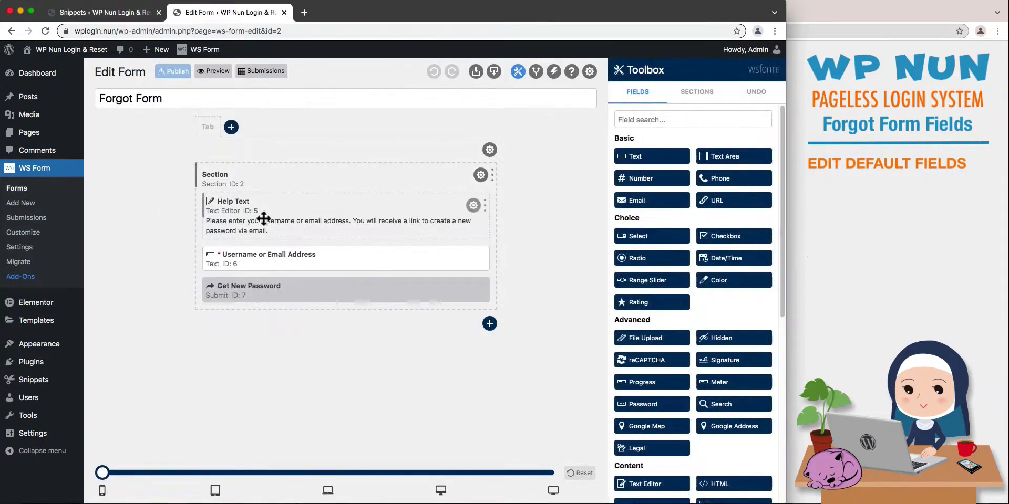
click(473, 206)
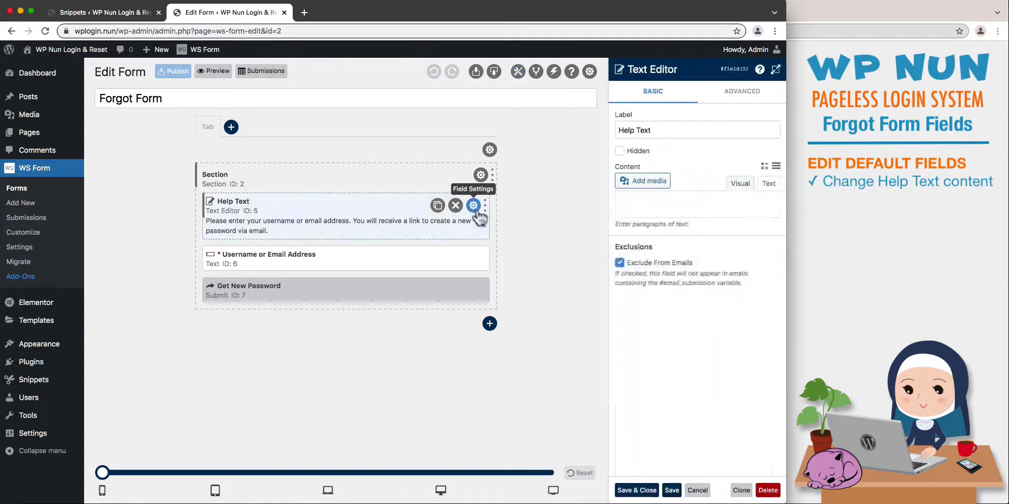
drag(718, 272, 604, 244)
key(super+v)
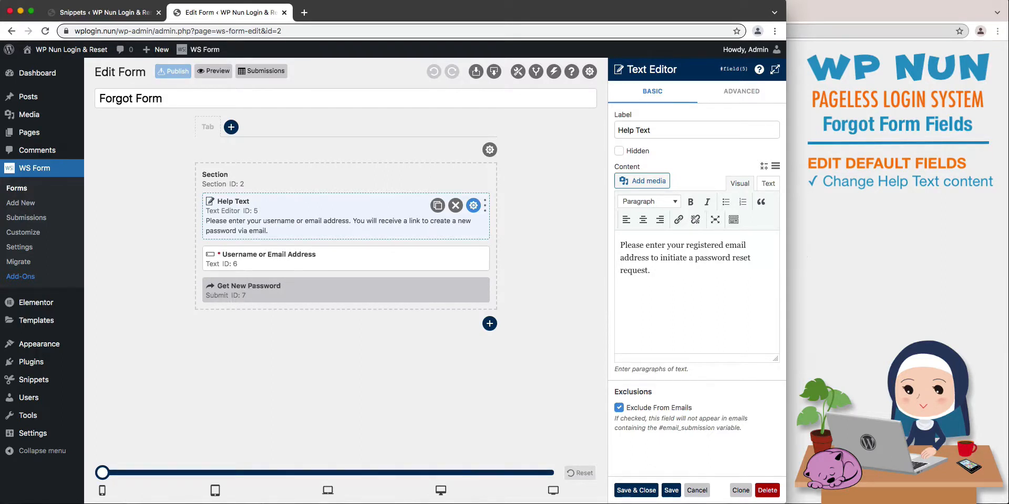
click(670, 490)
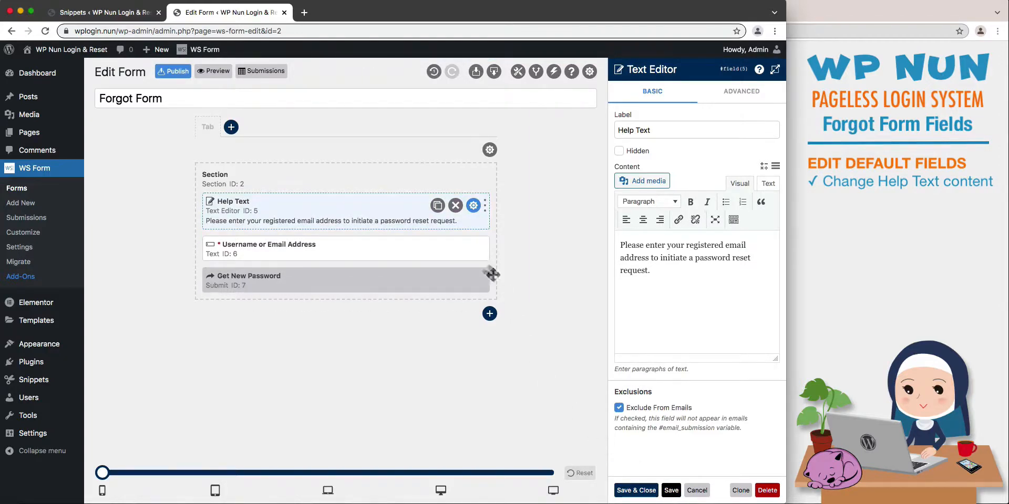
Delete the Username or Email Address field and add an Email field between Help Text and the Get New Password button.
click(473, 249)
click(456, 248)
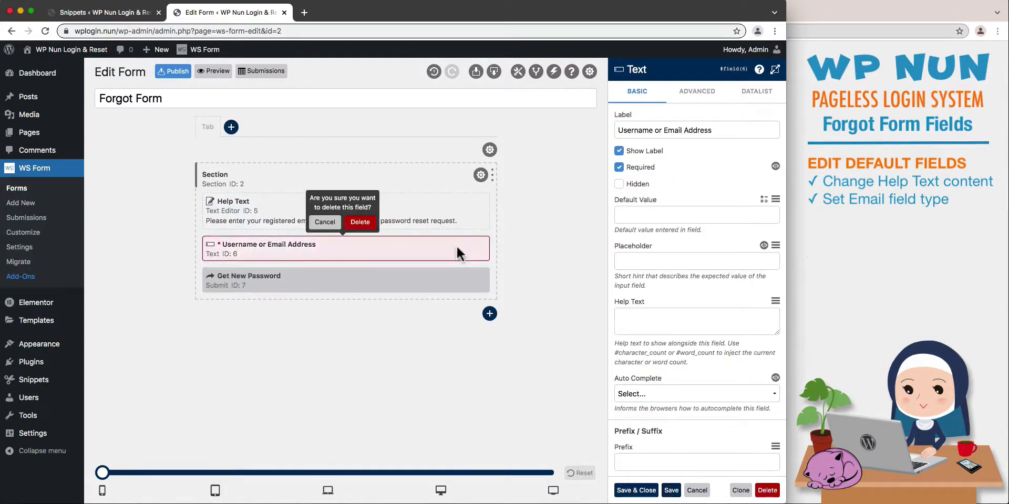
click(373, 226)
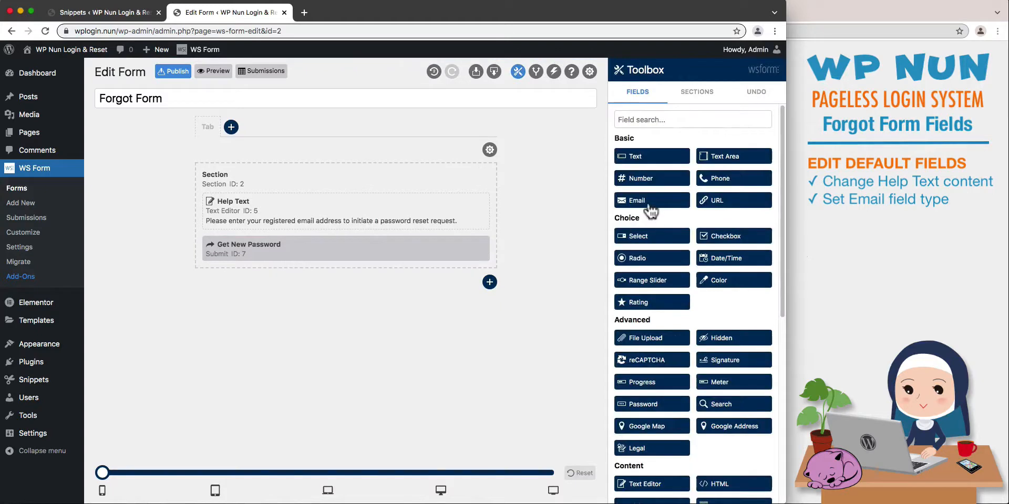
drag(651, 201, 480, 237)
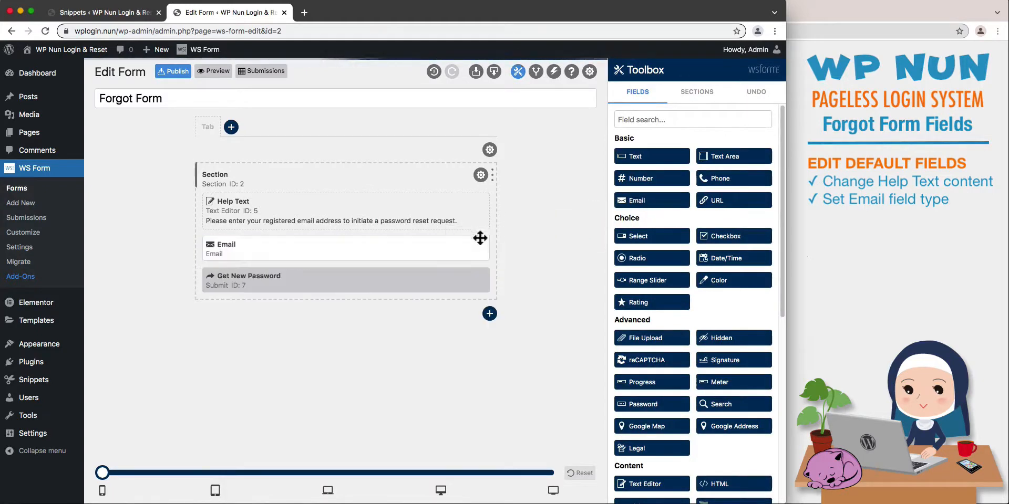
Configure the Email field with its label hidden, Required enabled, placeholder "Registered Email" and Auto Complete off, and save it.
click(474, 249)
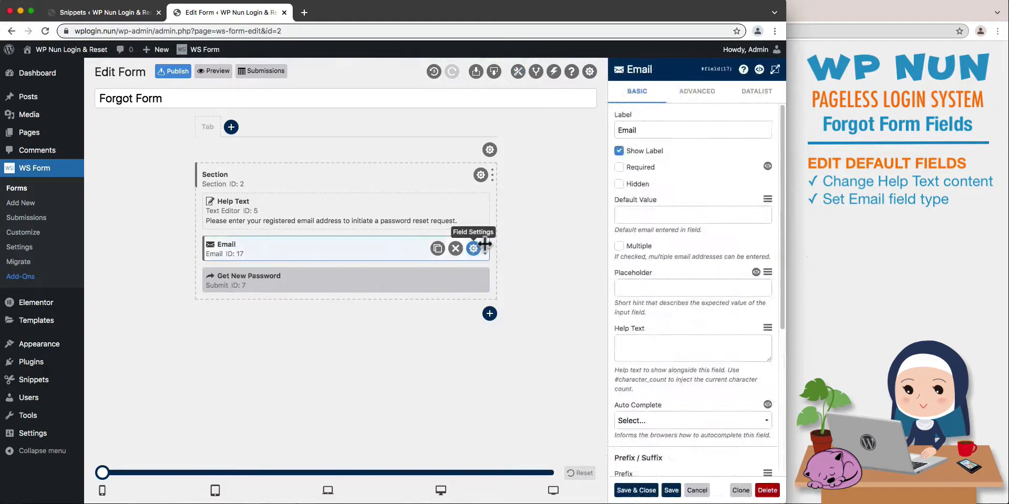
click(619, 152)
click(619, 167)
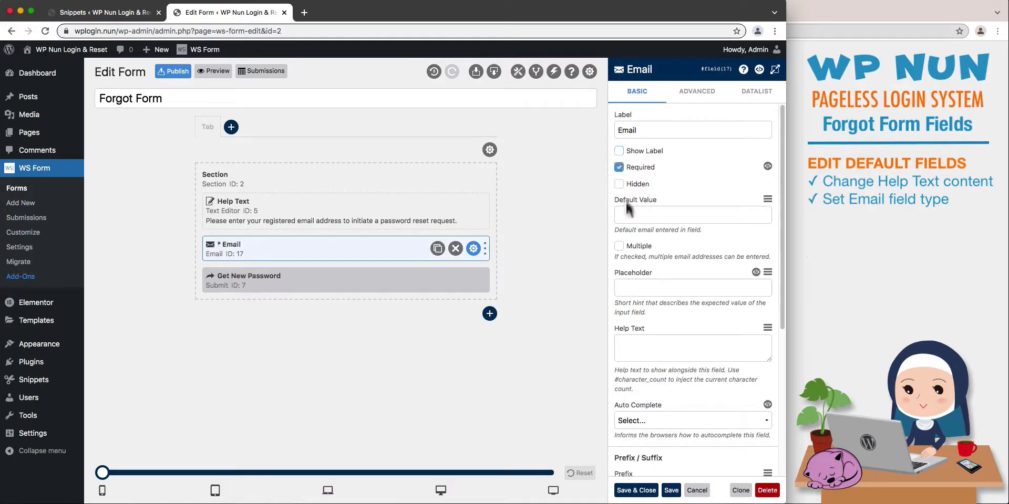
click(630, 287)
text(Registered Email)
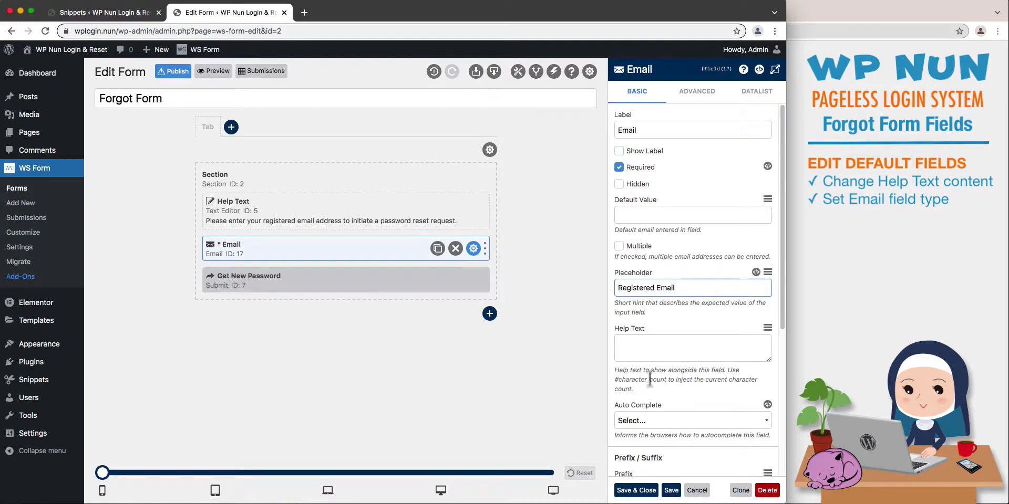
click(647, 424)
click(650, 439)
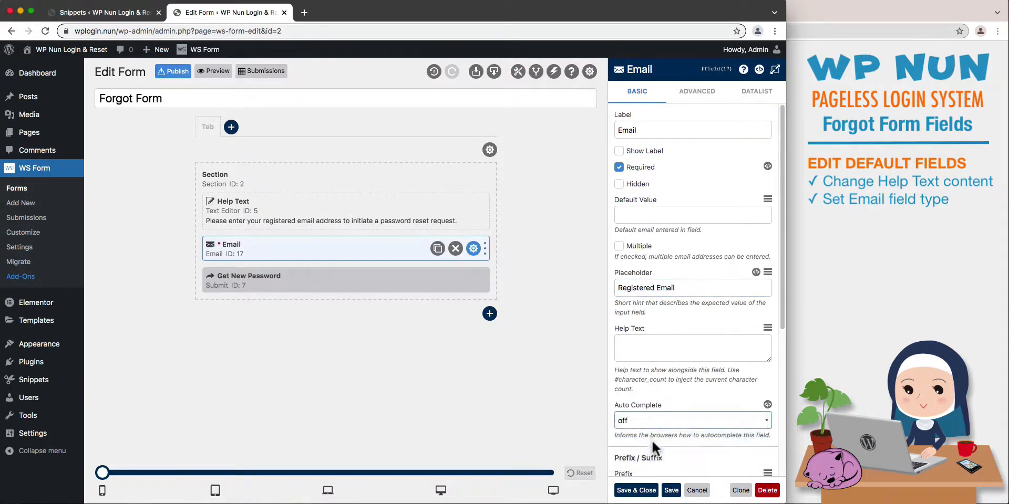
click(670, 490)
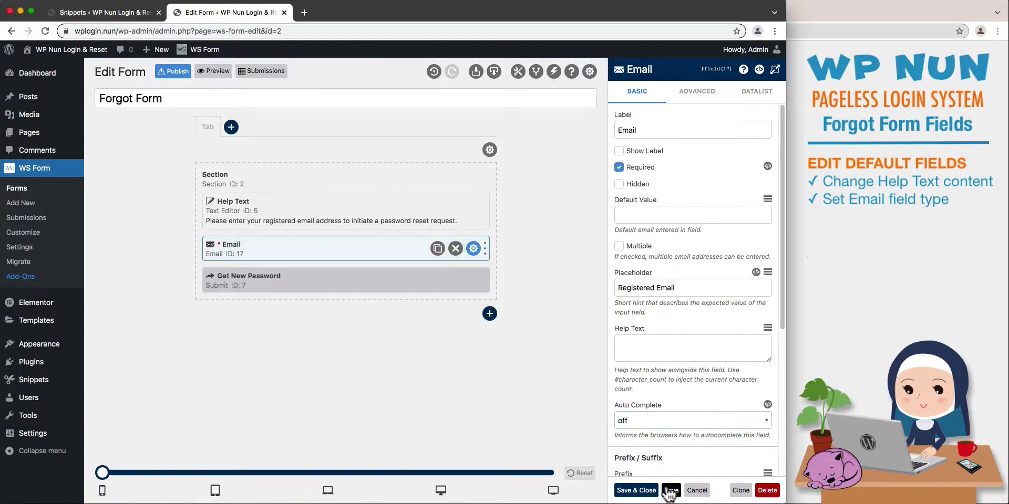
Change the Get New Password button's label to "Submit", and save and close its settings.
click(473, 280)
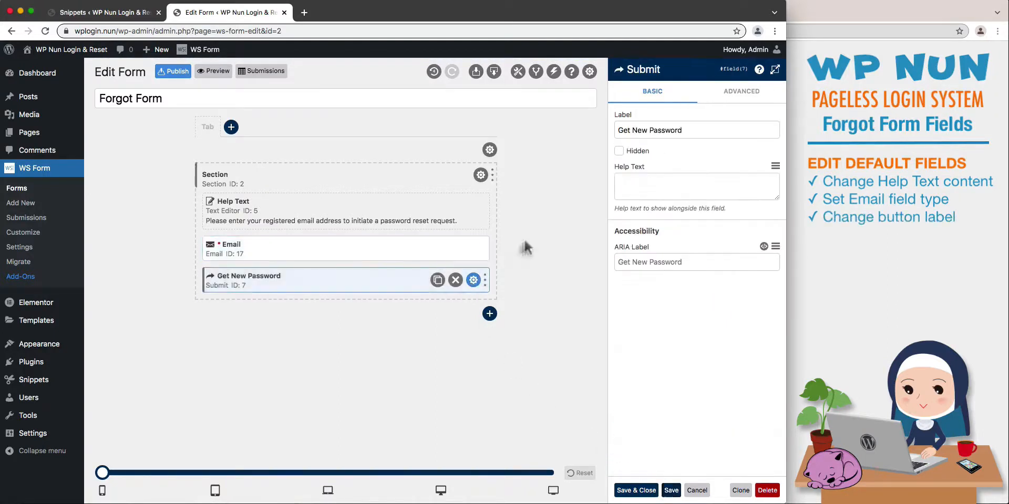
drag(682, 130, 603, 124)
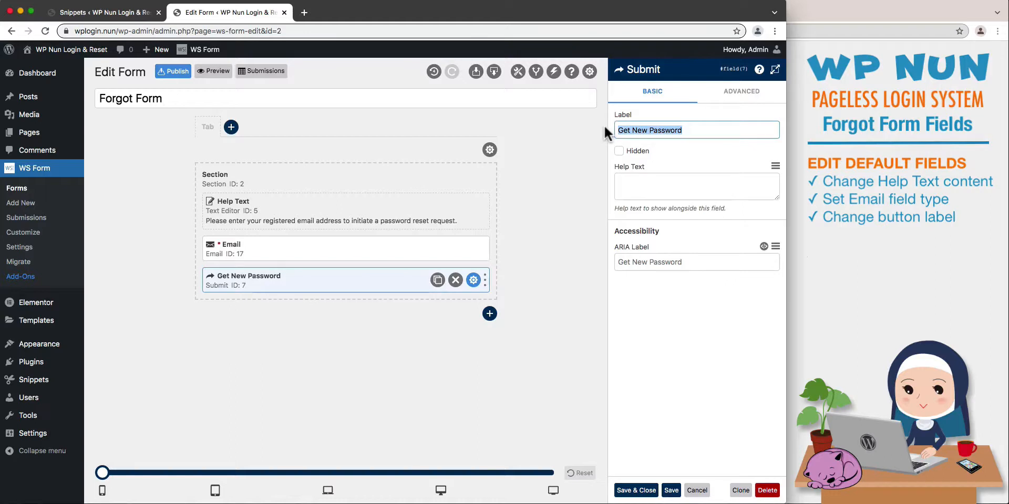
text(Submit)
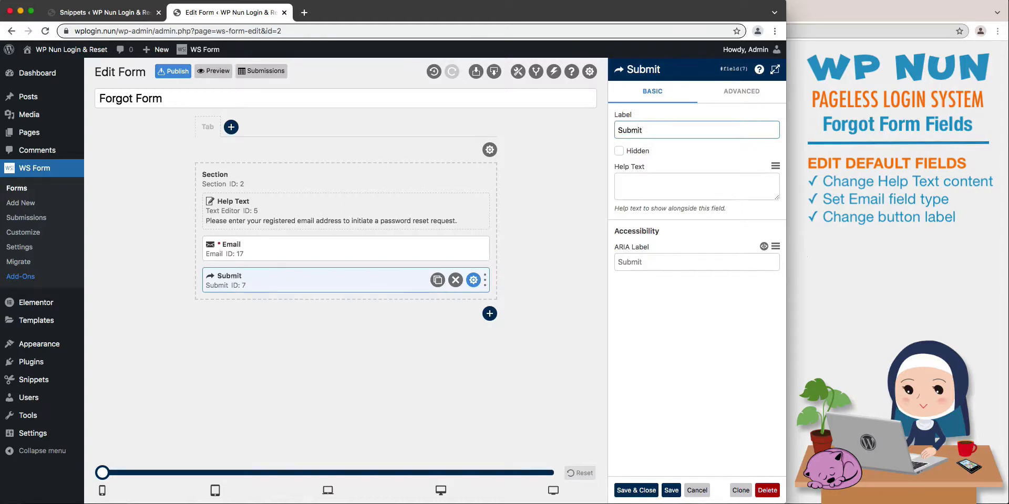
click(637, 491)
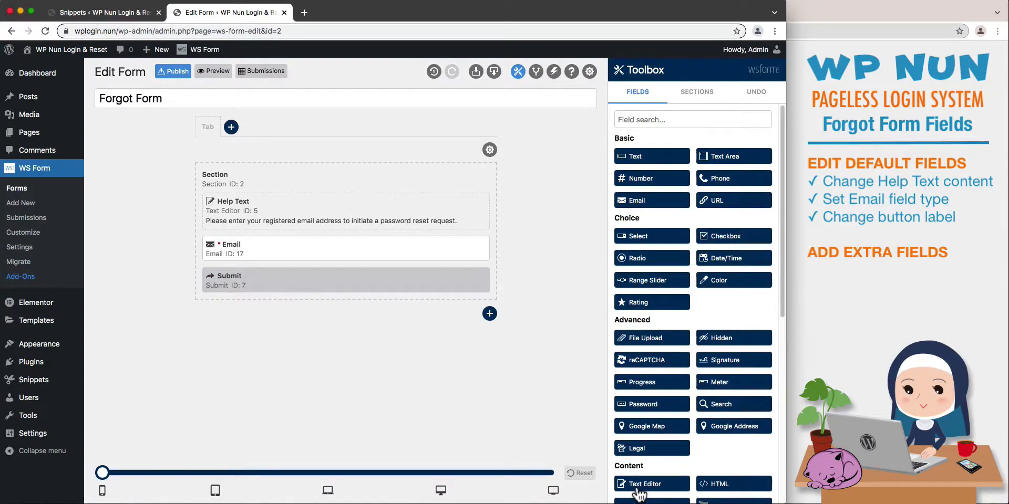
Add an HTML field labelled "Login & Cancel" containing a centred paragraph with Login and Cancel popup link spans separated by a bullet, and save it.
click(712, 484)
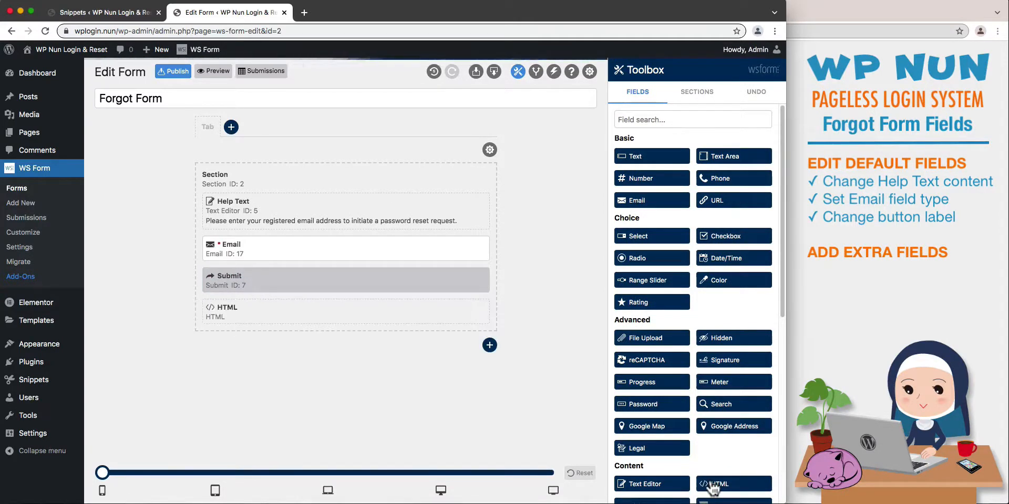
click(474, 312)
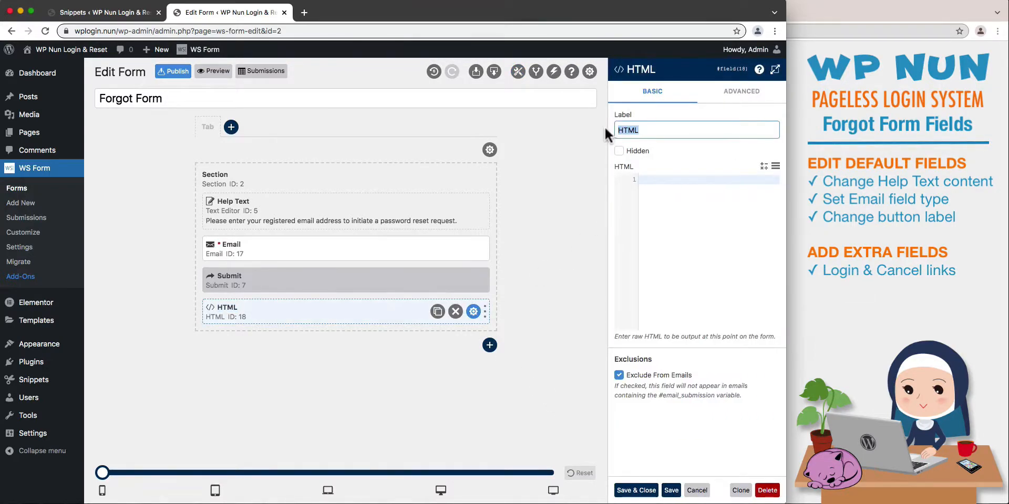
text(Login & Canc)
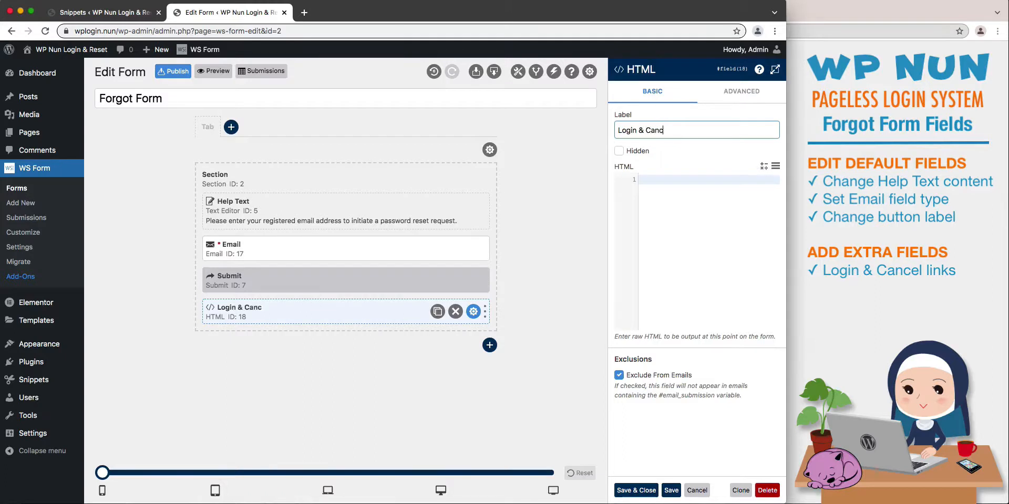
text(el)
click(774, 70)
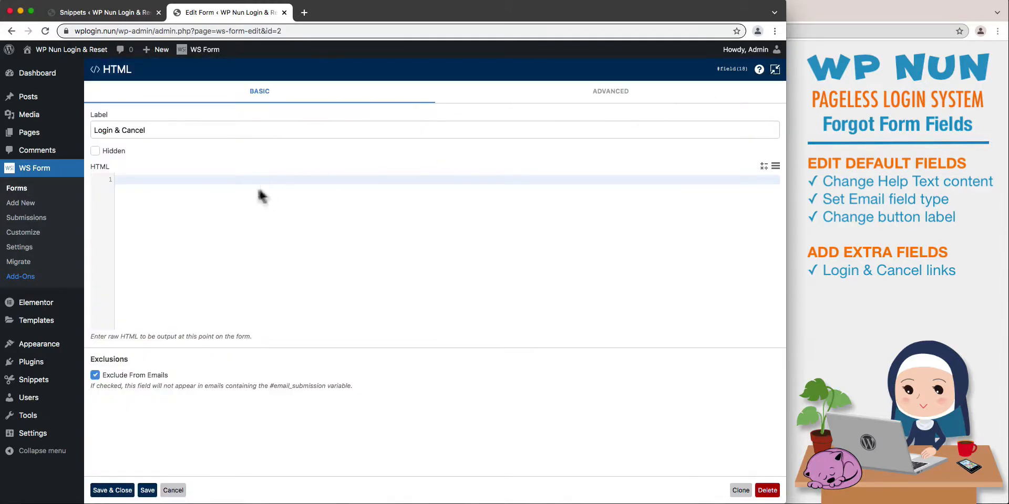
key(super+v)
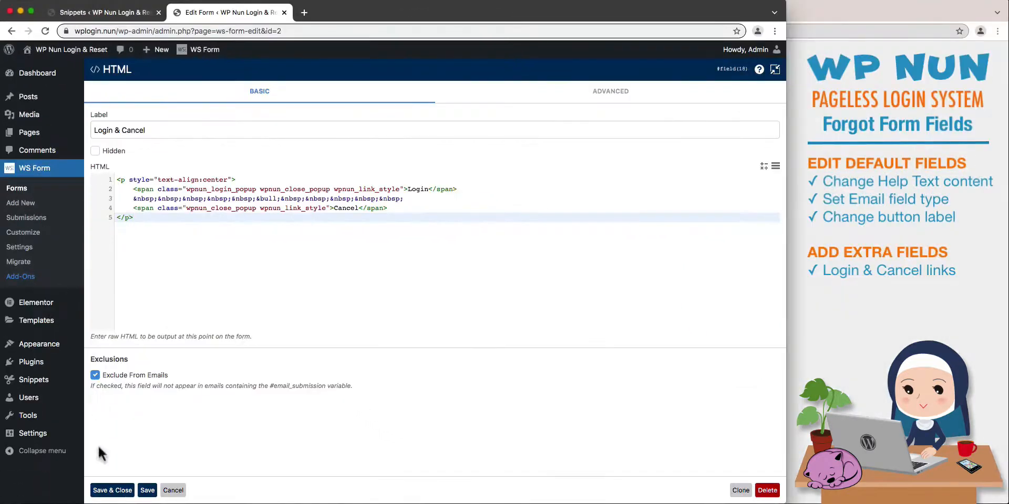
click(102, 490)
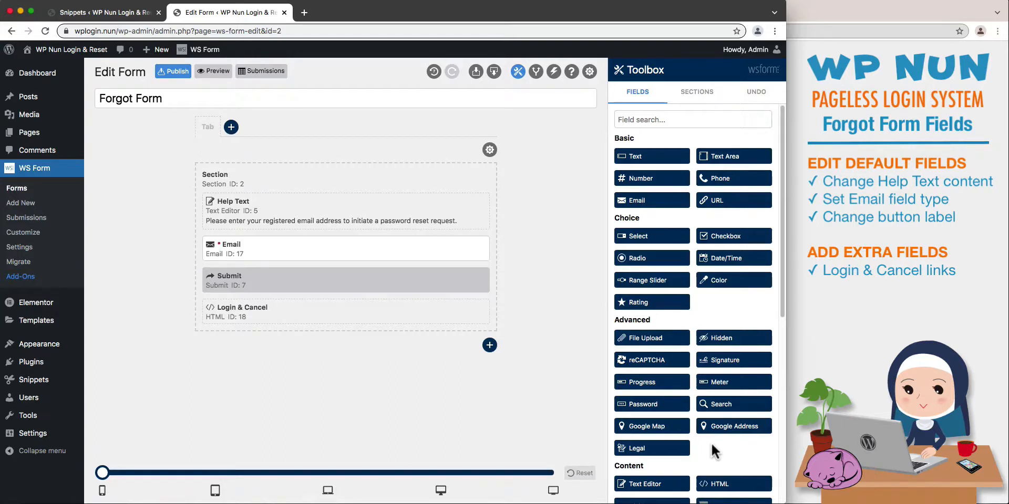
Add a Message field and move it above Help Text as the first field in the section.
scroll(711, 442, down, 3)
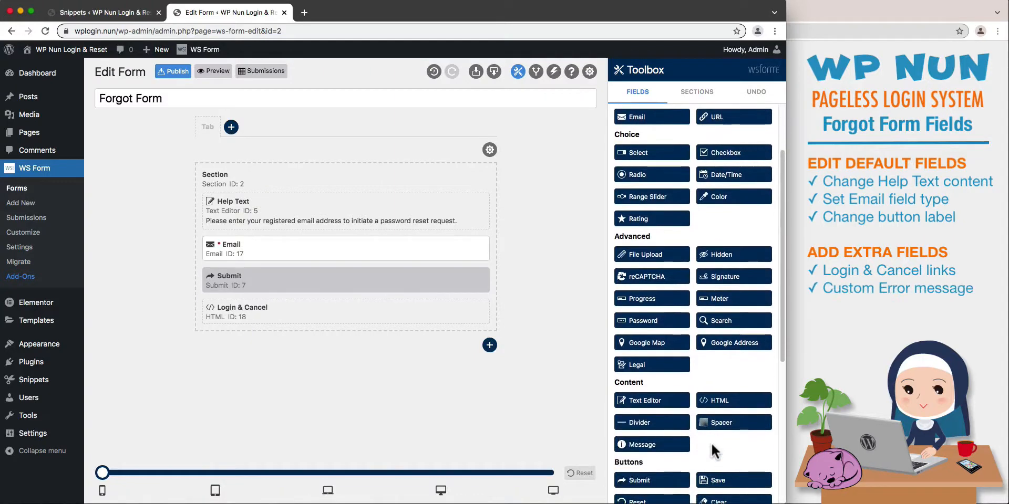
click(649, 445)
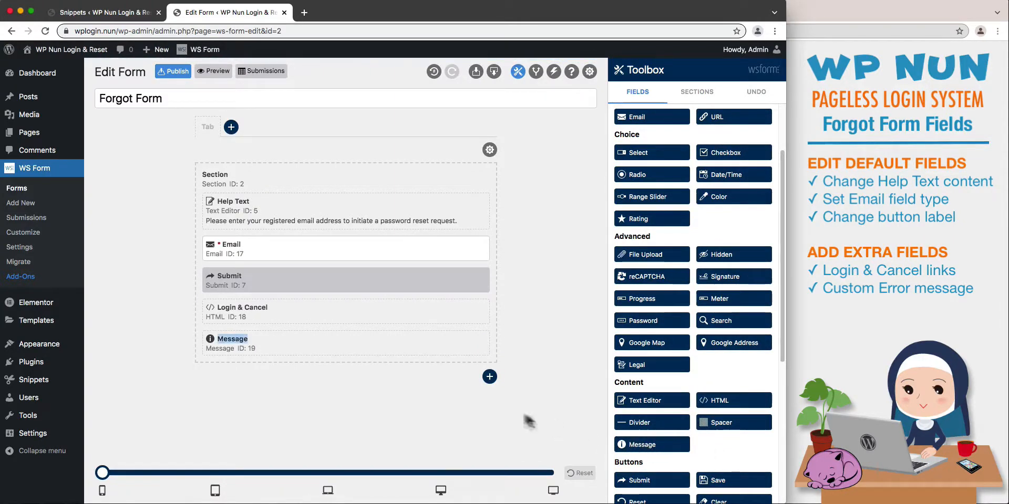
drag(402, 347, 408, 216)
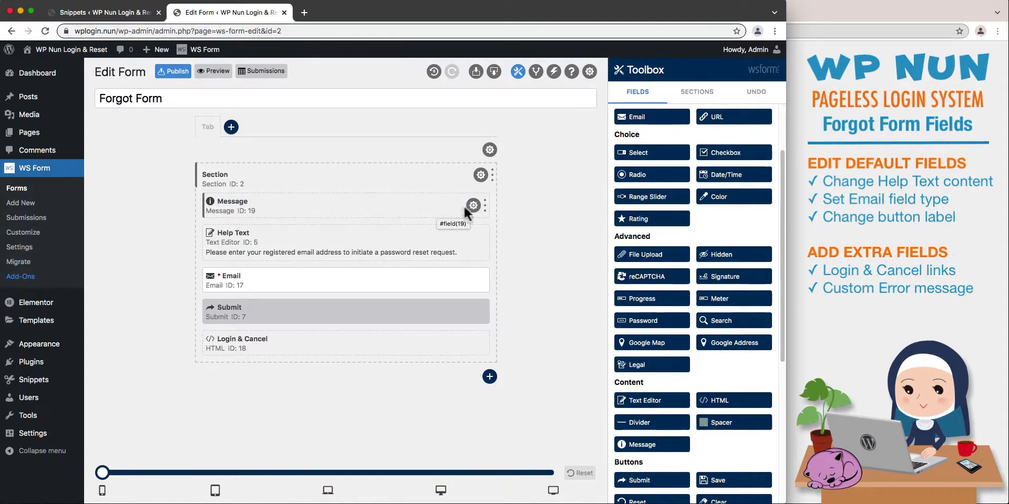
Label the Message field "Error Message", make it Hidden with type Danger and centred content "Wrong credentials! Try again.", and save it.
click(473, 206)
click(618, 130)
text(Error Message)
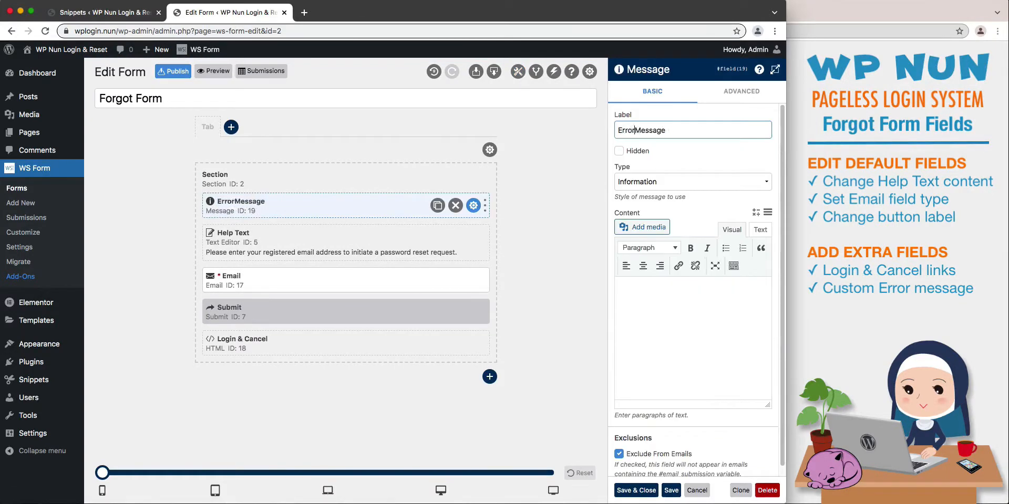
click(619, 151)
click(632, 181)
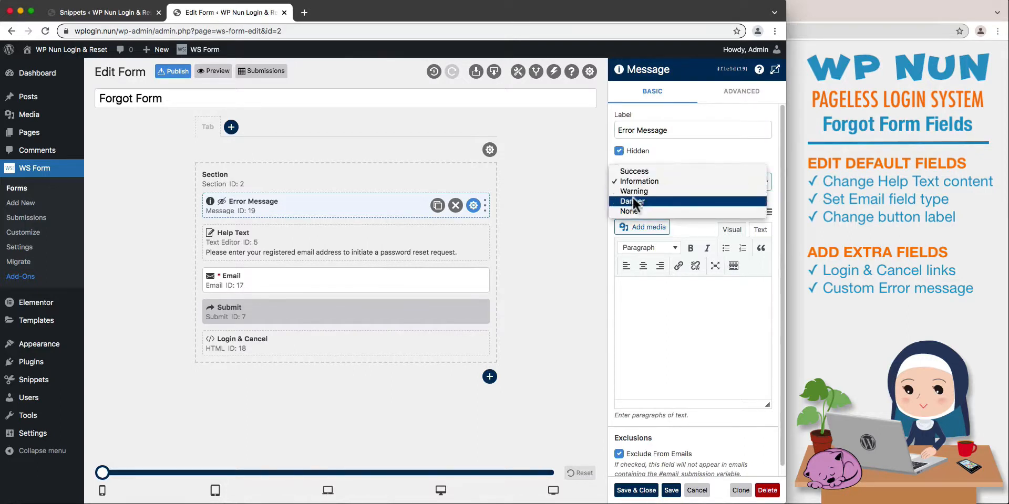
click(633, 201)
click(642, 265)
key(super+v)
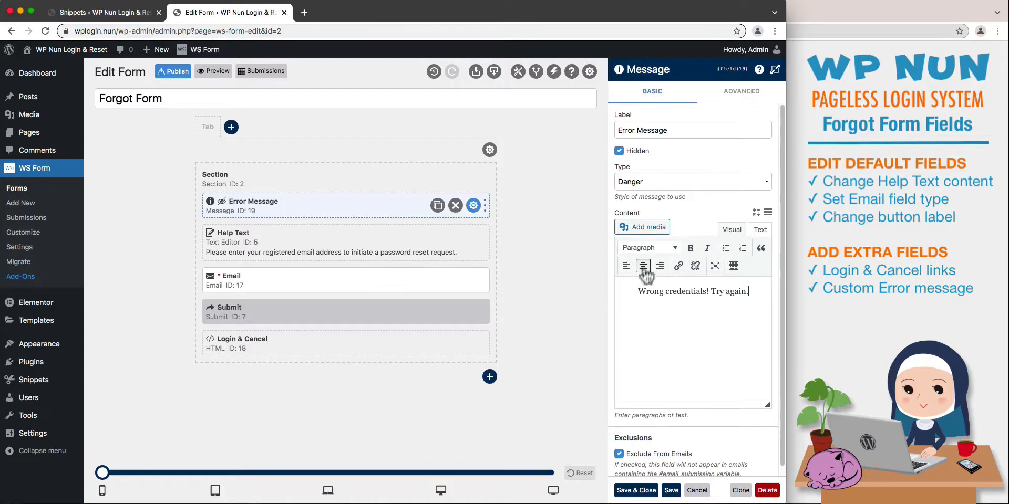
click(627, 492)
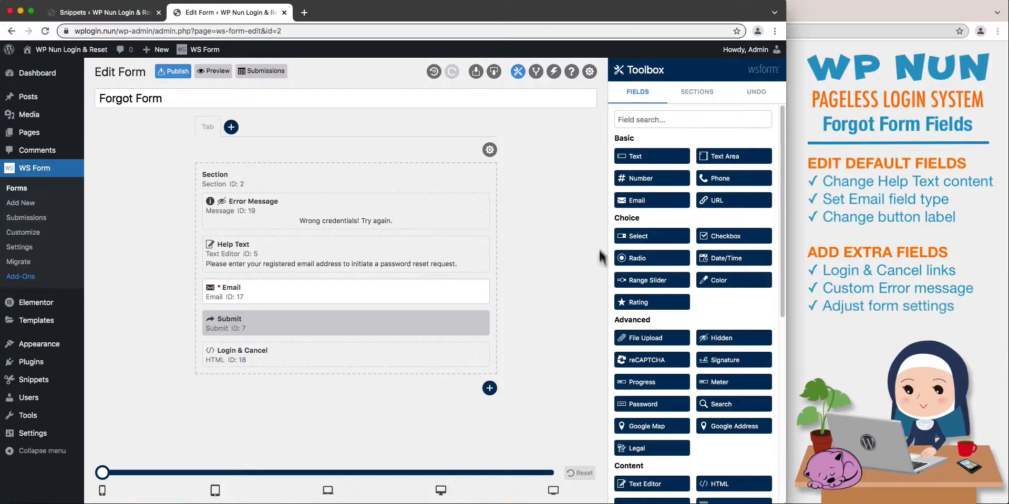
Turn off Show Server Side Error Messages in the Forgot Form's settings, save them and publish the form.
click(590, 71)
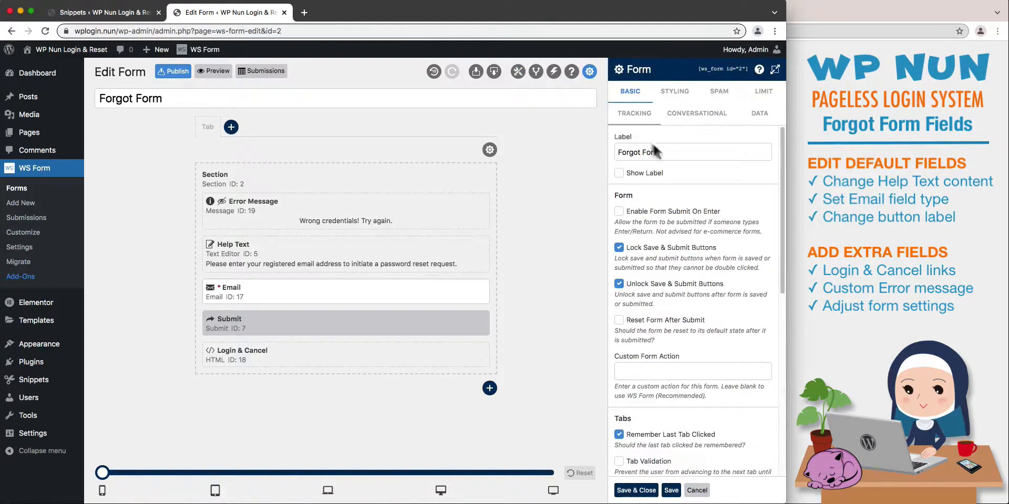
click(694, 210)
drag(779, 269, 778, 358)
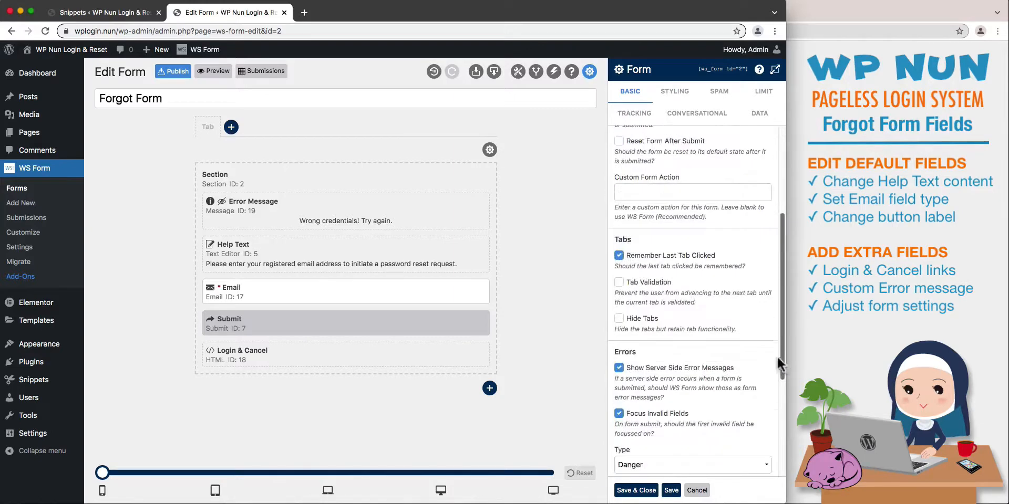
click(723, 365)
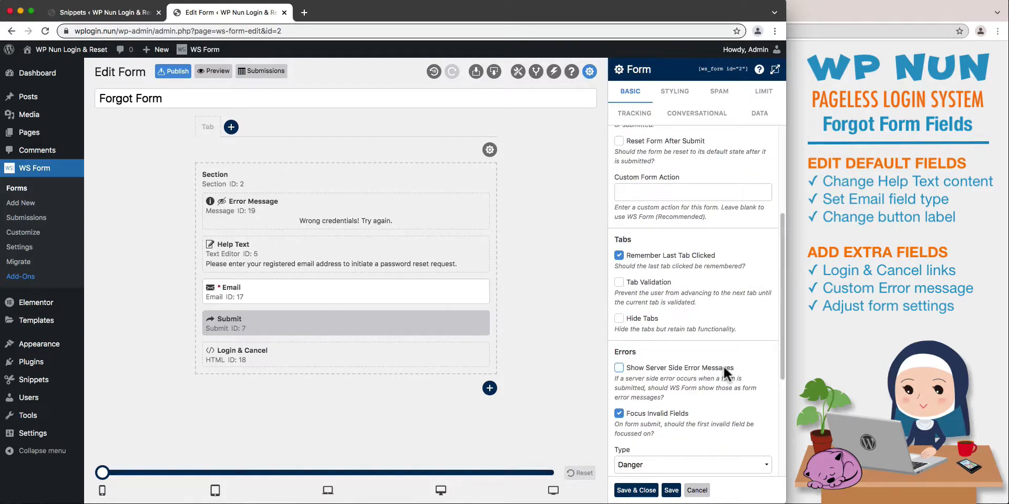
click(635, 491)
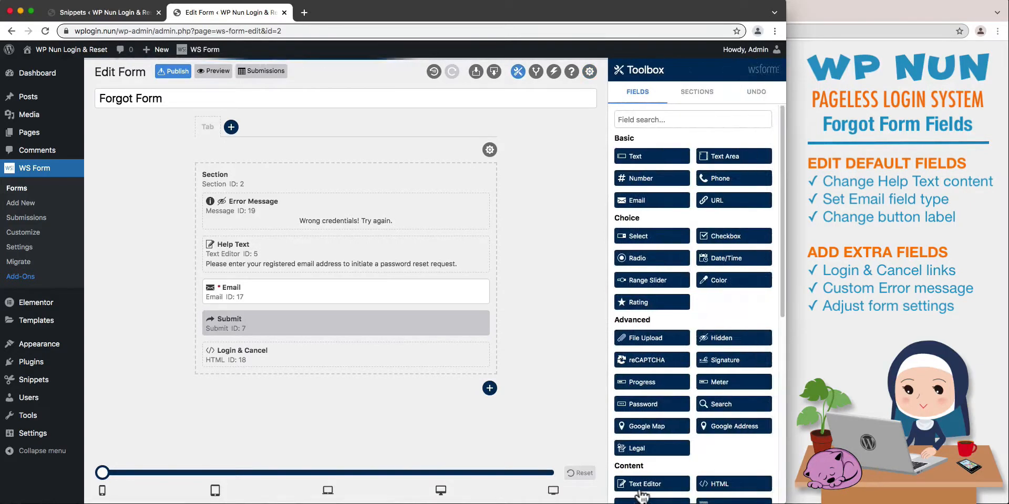
click(179, 76)
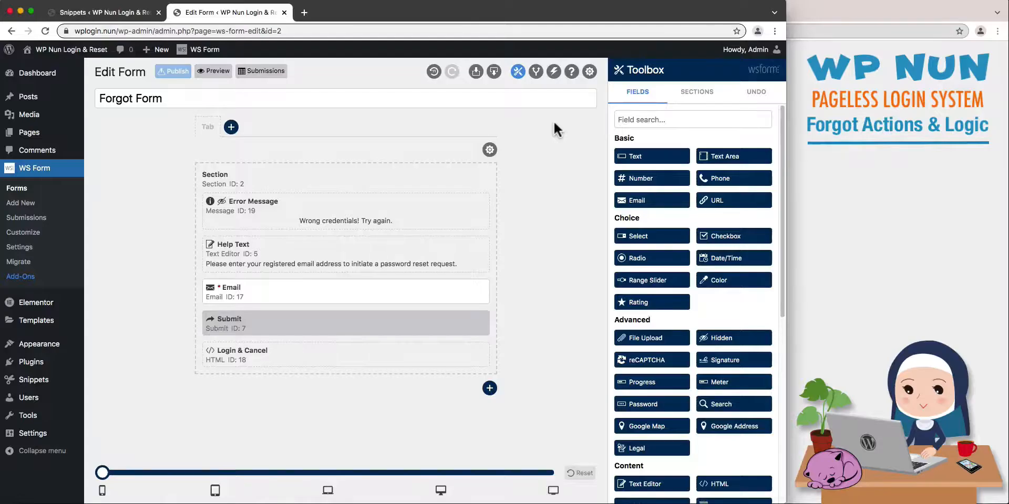
In the User Management action, map the Email form field to Username or Email Address, remove the empty mapping row and save.
click(554, 74)
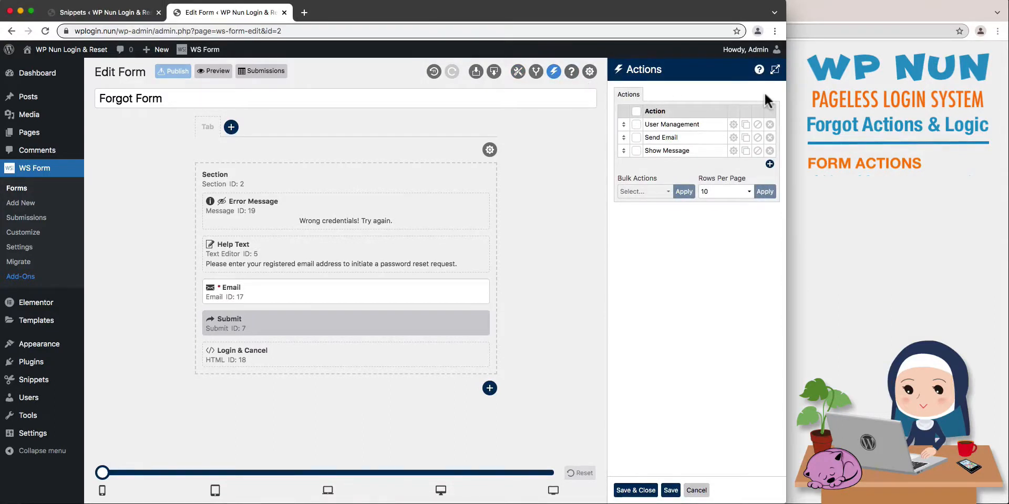
click(774, 70)
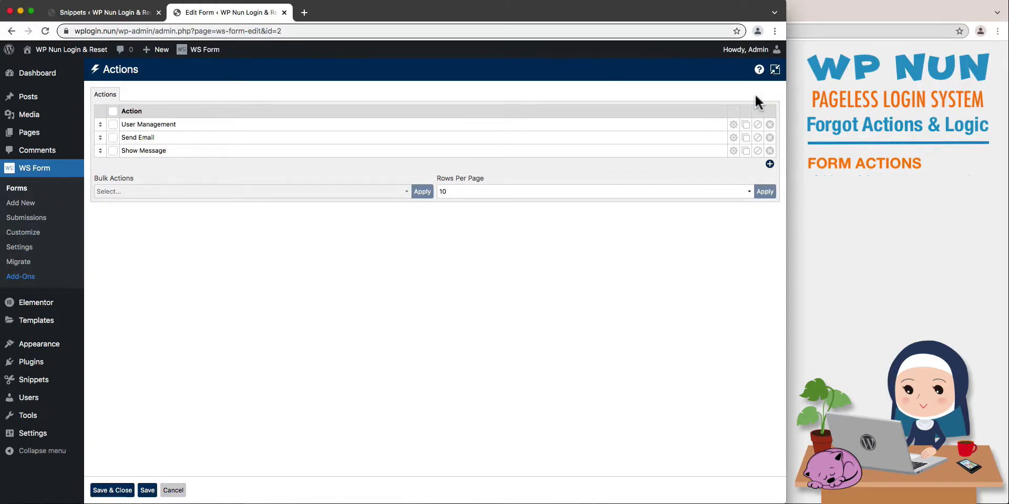
click(733, 125)
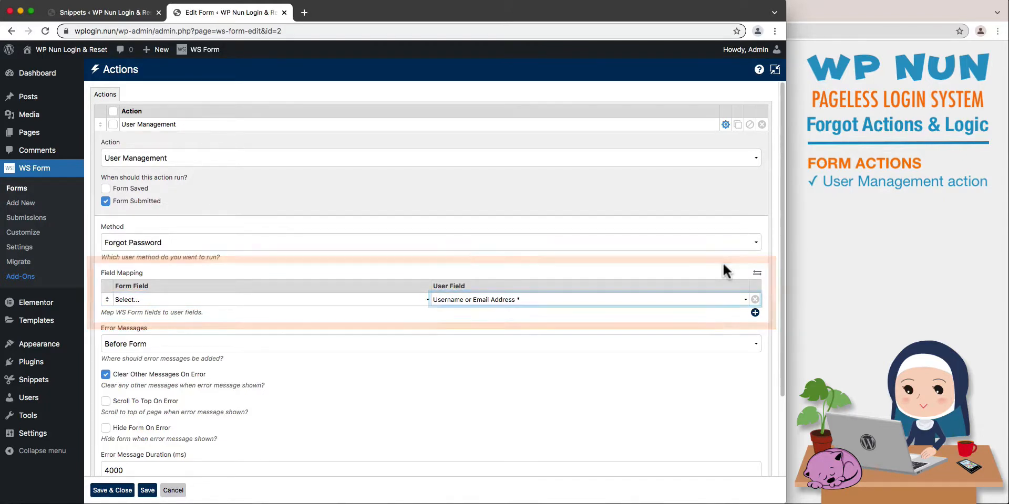
click(757, 274)
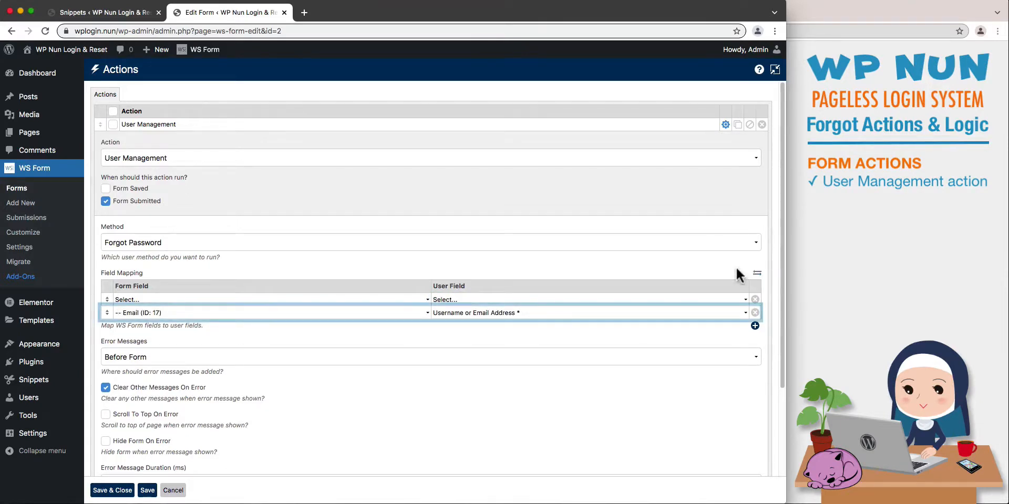
click(754, 299)
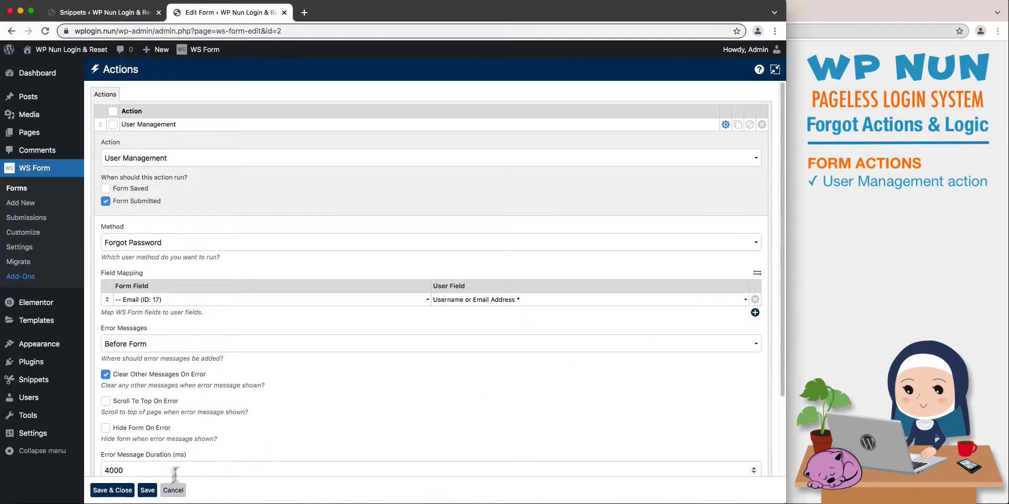
click(147, 490)
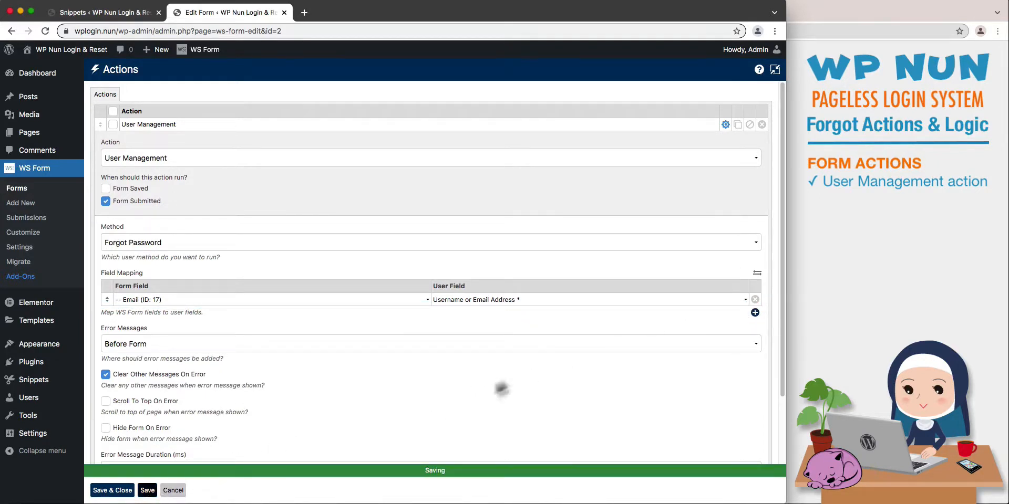
In the Send Email action, insert the lost password URL variable with a path on a new line at the end of the message.
click(724, 125)
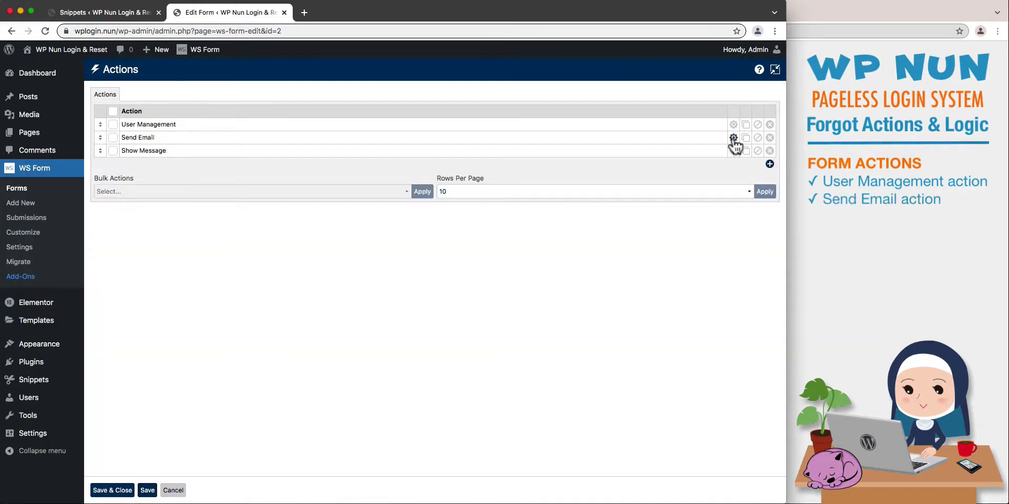
click(732, 137)
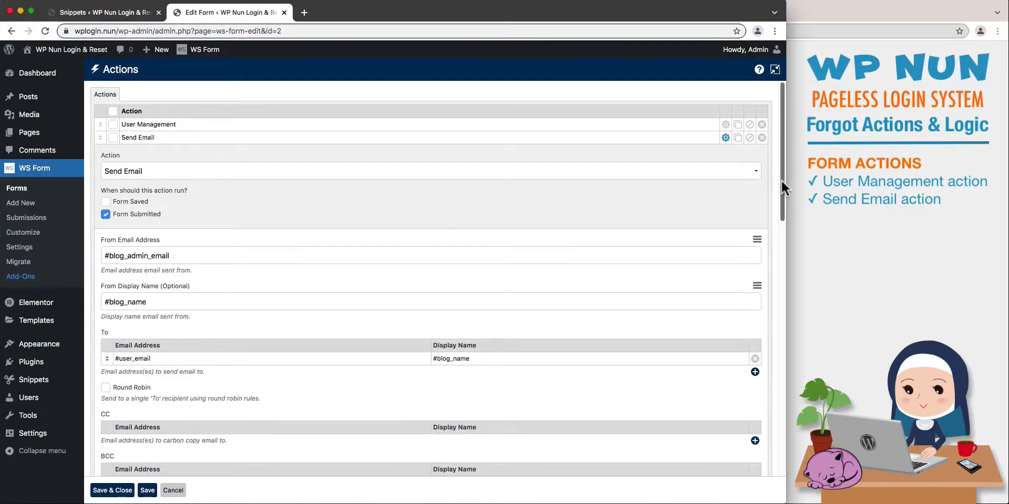
drag(780, 179, 779, 323)
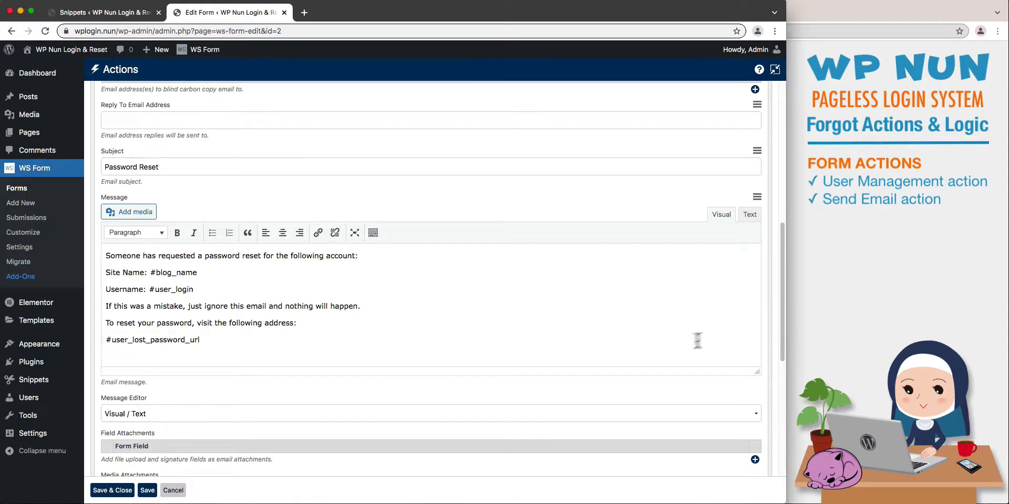
click(254, 340)
key(Return)
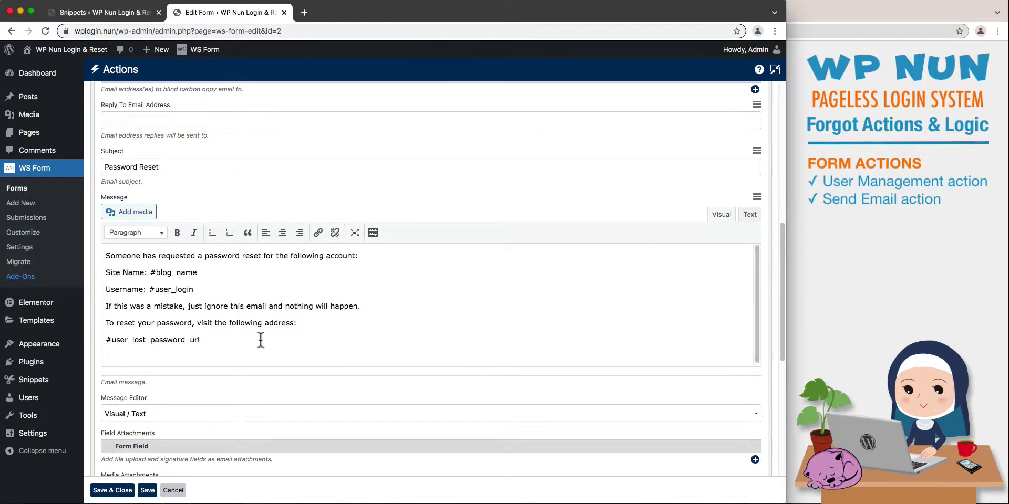
click(756, 198)
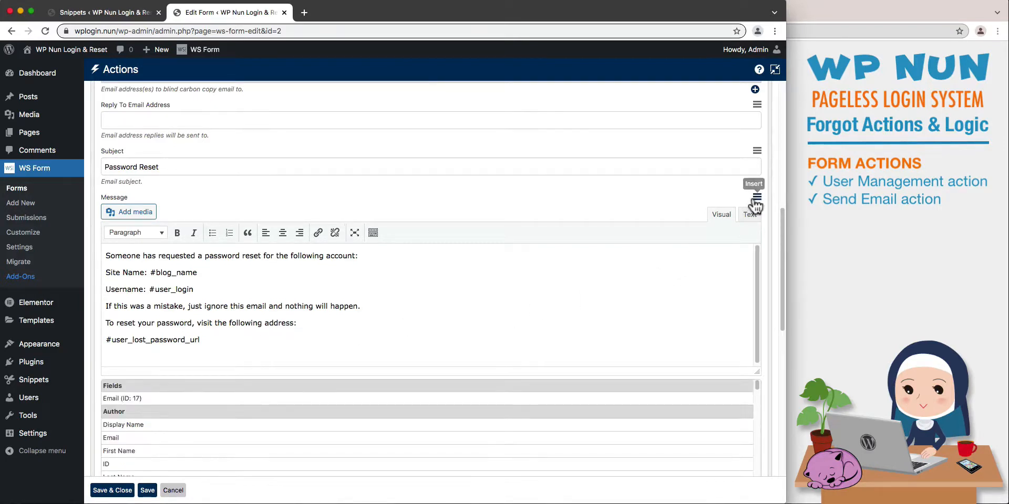
drag(755, 384, 767, 496)
click(708, 468)
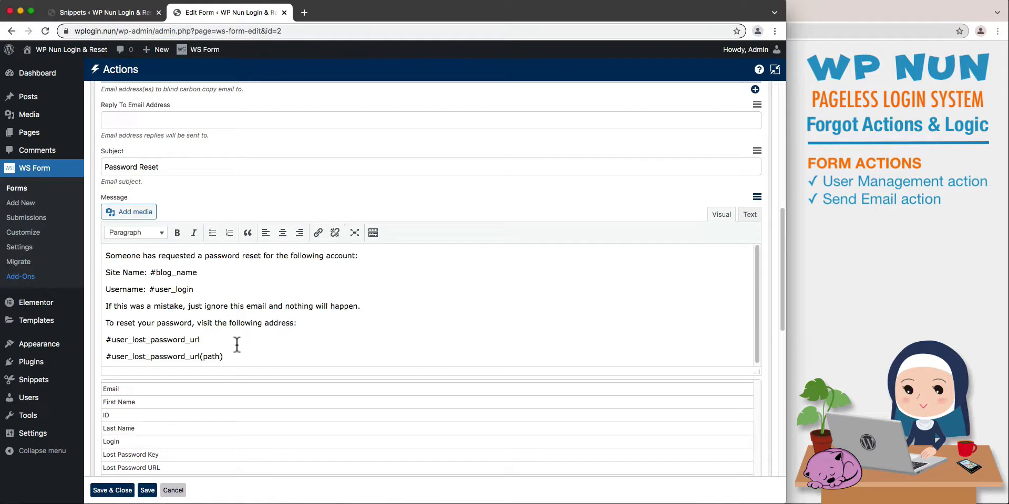
Change the inserted variable to #user_lost_password_url(xyz/), delete the original #user_lost_password_url line, save and collapse the Send Email action.
key(BackSpace)
key(BackSpace)
key(BackSpace)
key(BackSpace)
text(xyz)
drag(201, 341, 98, 340)
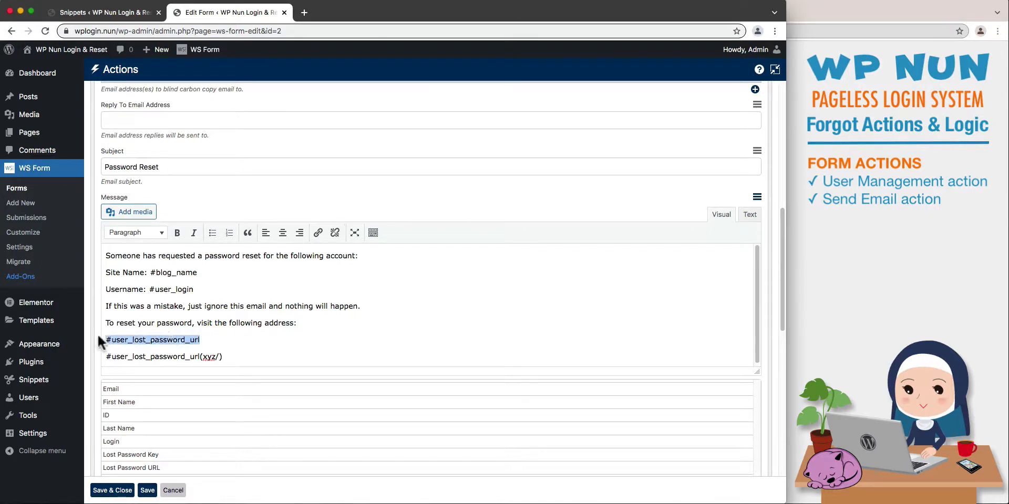
key(BackSpace)
key(BackSpace)
click(147, 490)
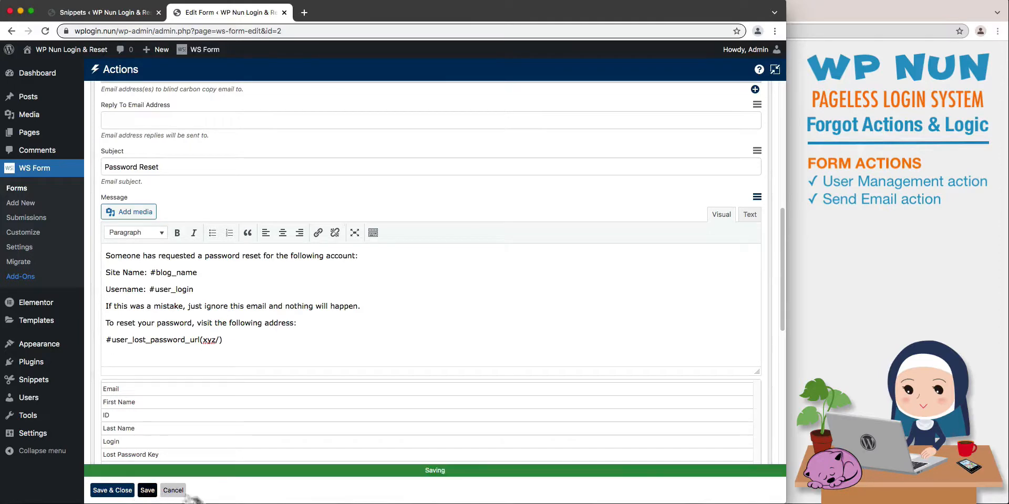
drag(779, 244, 778, 103)
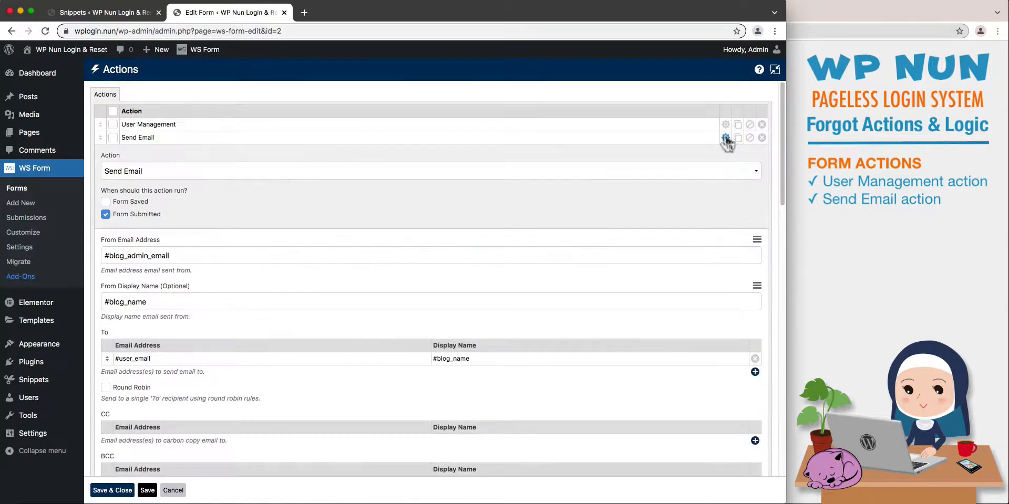
click(726, 138)
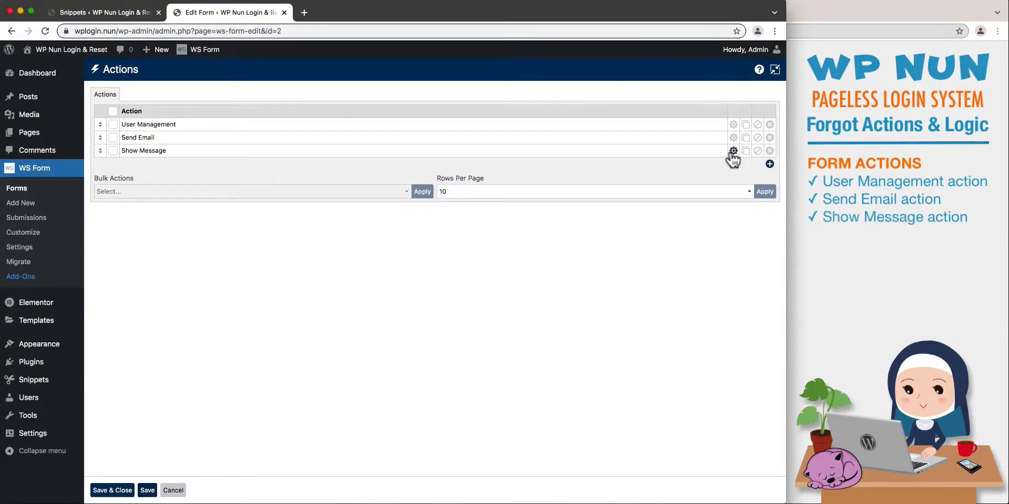
Replace the Show Message action's content with "Success! Please check your email for the password reset link. Redirecting...".
click(733, 151)
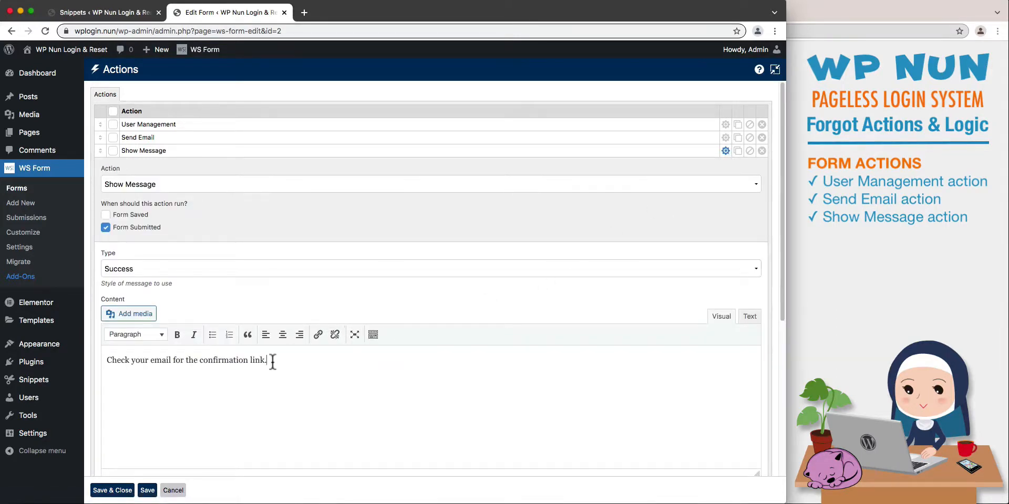
drag(273, 362, 110, 354)
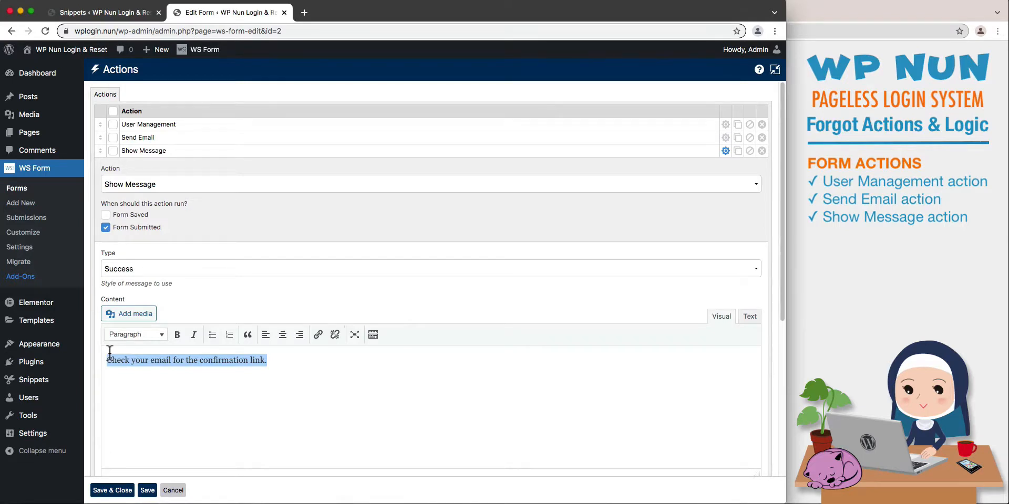
key(super+v)
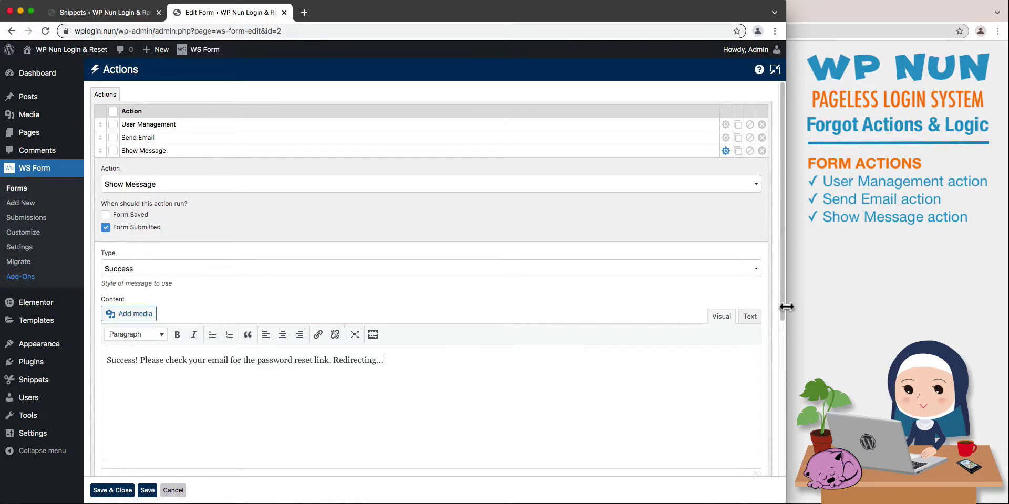
Set the Show Message action's Show Duration to 3000 ms, save it and collapse its settings.
drag(782, 303, 783, 424)
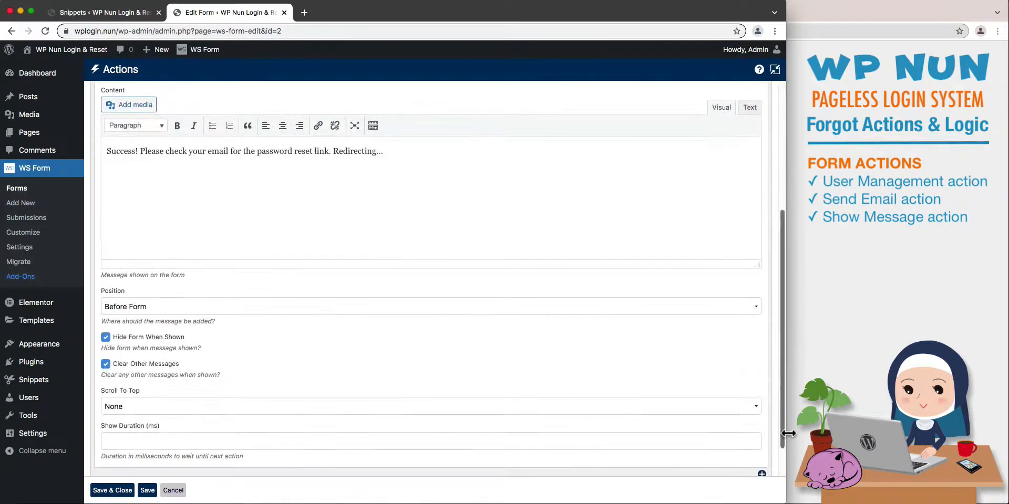
click(707, 441)
text(3000)
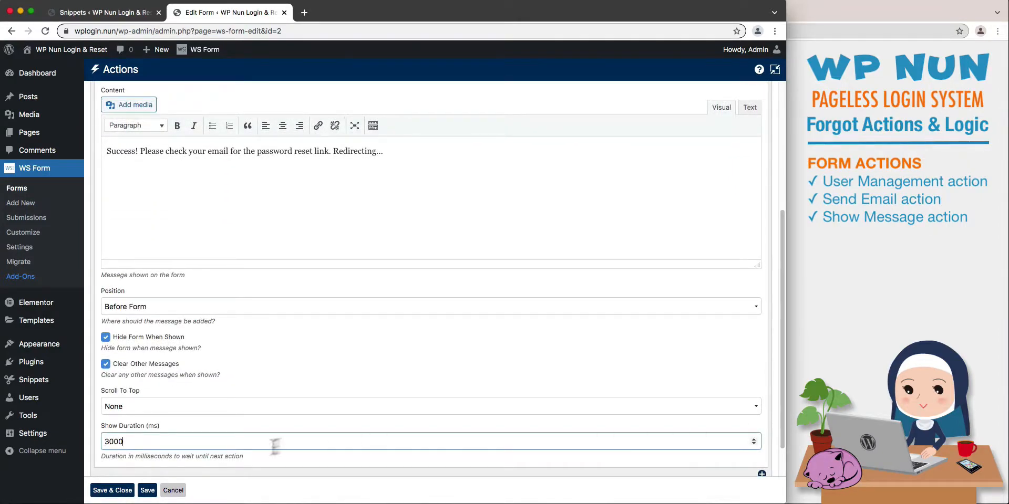
click(147, 490)
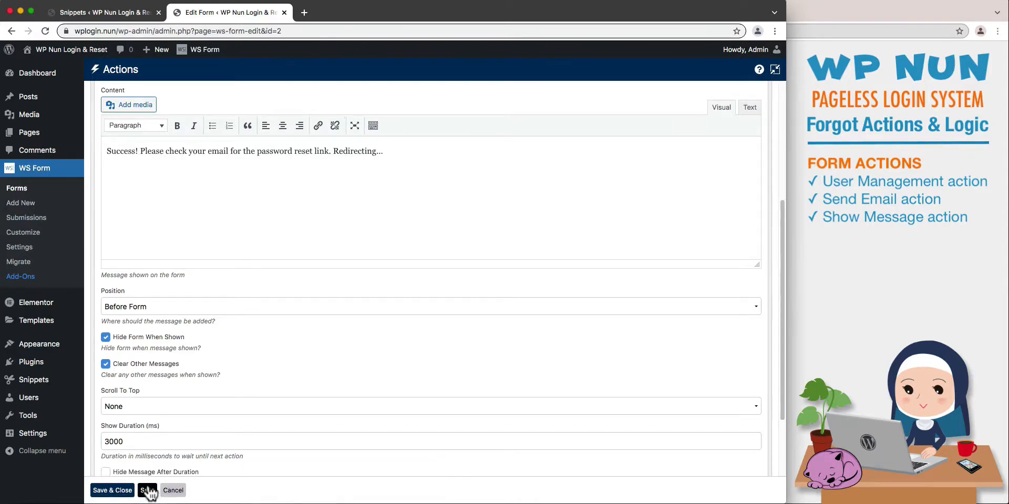
drag(779, 388, 778, 245)
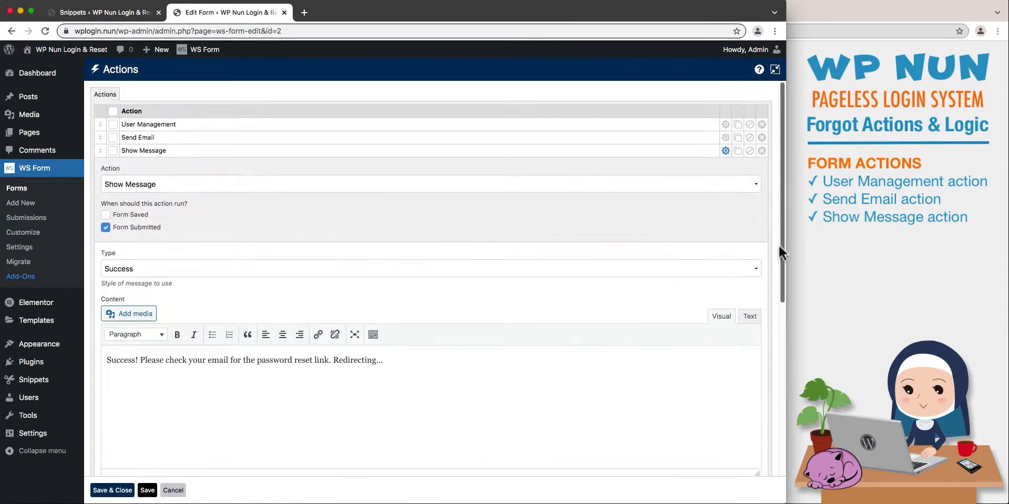
click(727, 151)
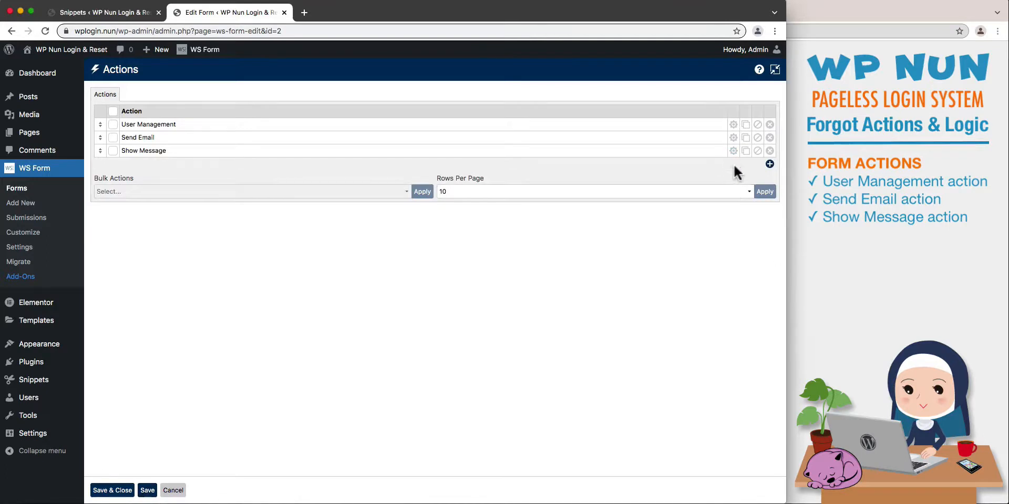
Add a new action named "User Redirect" and set its type to Redirect.
click(769, 164)
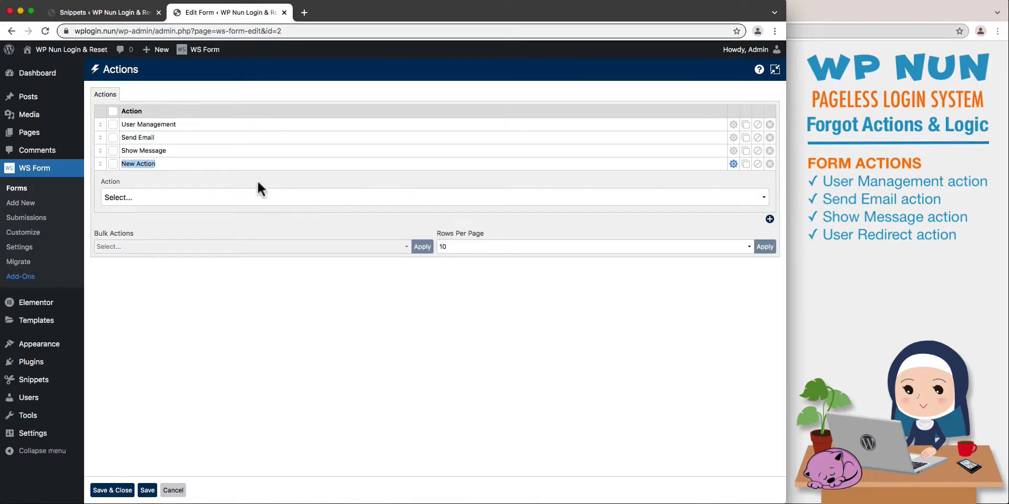
text(User Redirect)
click(269, 198)
click(266, 247)
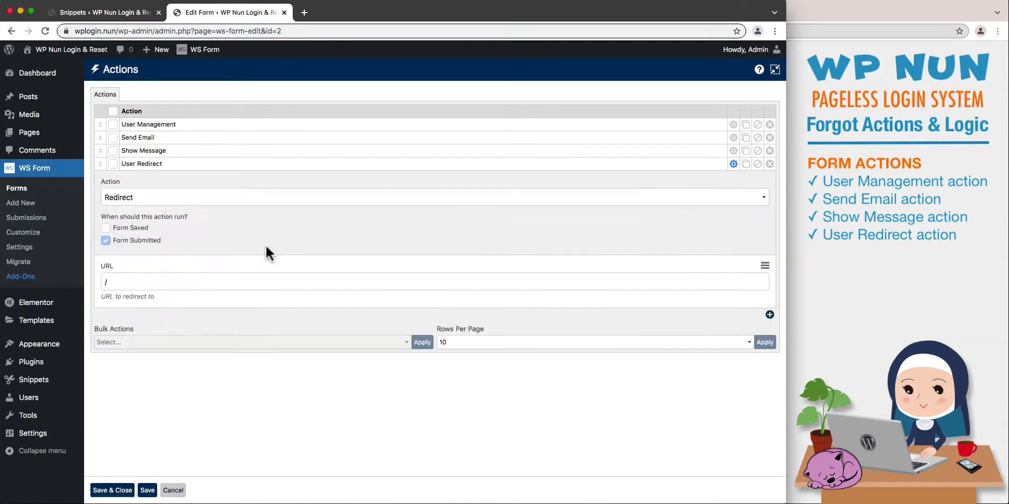
Set the redirect URL to #blog_url/ using the Blog URL variable, and save and close the form's actions.
click(765, 267)
scroll(756, 296, down, 5)
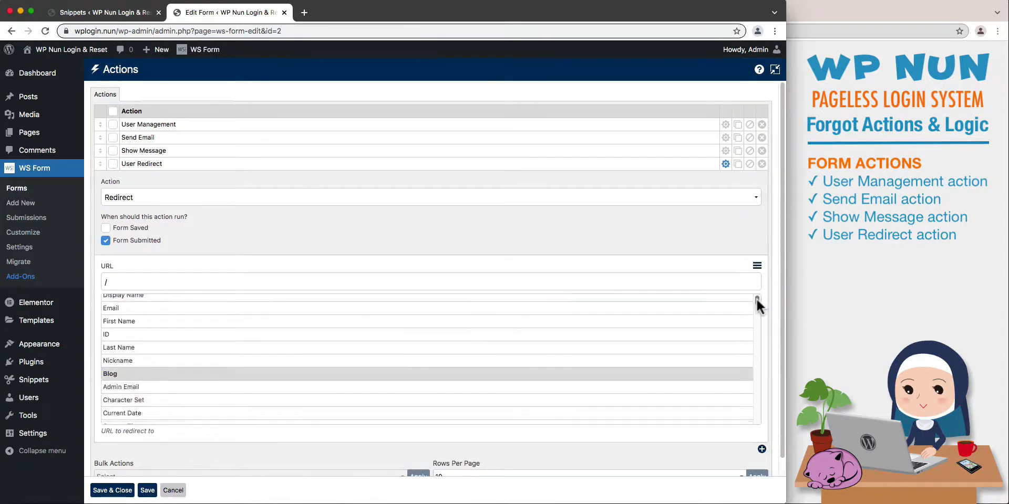
click(664, 419)
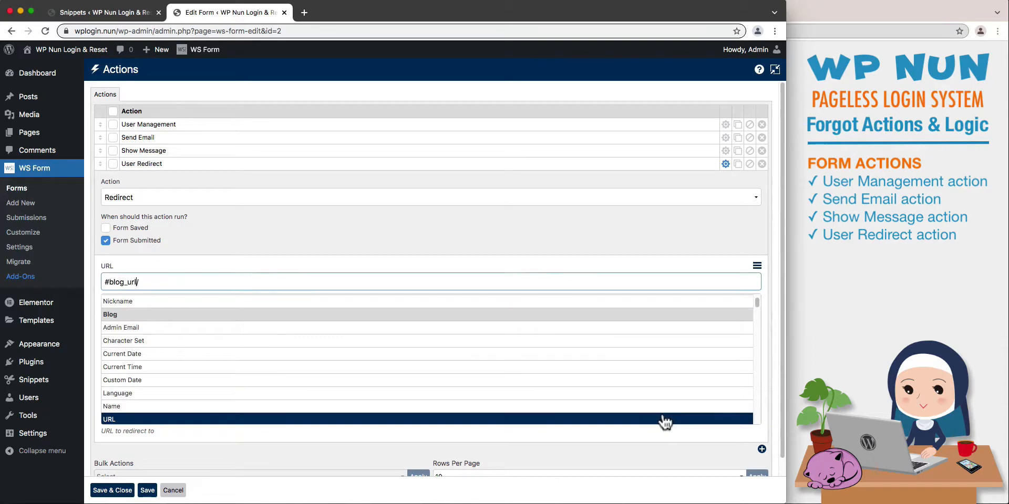
click(121, 491)
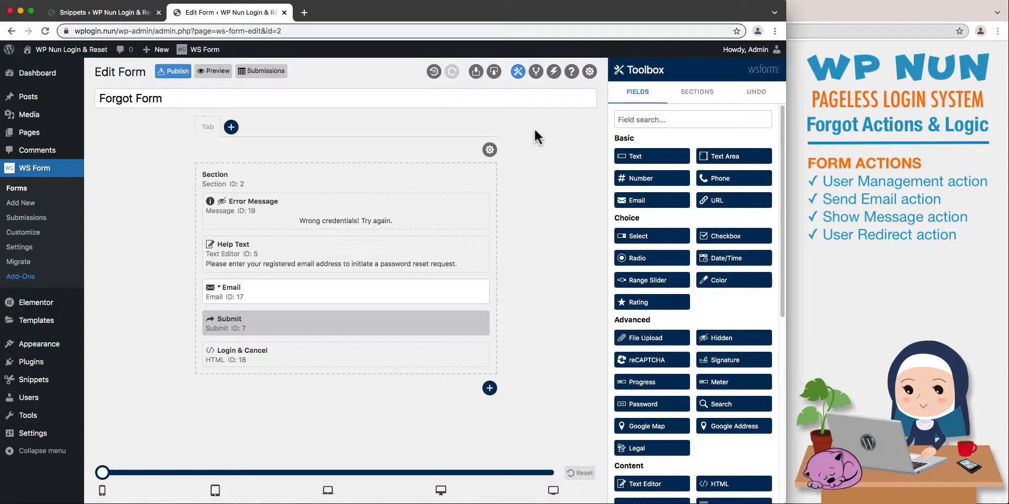
Add a conditional logic rule named "Error Message" with the IF condition set to Form, Submit error.
click(536, 72)
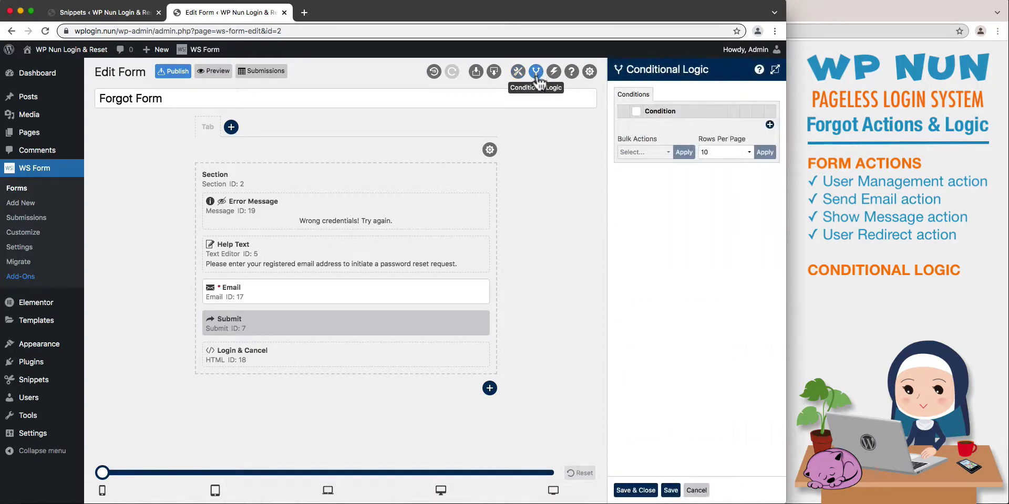
click(768, 126)
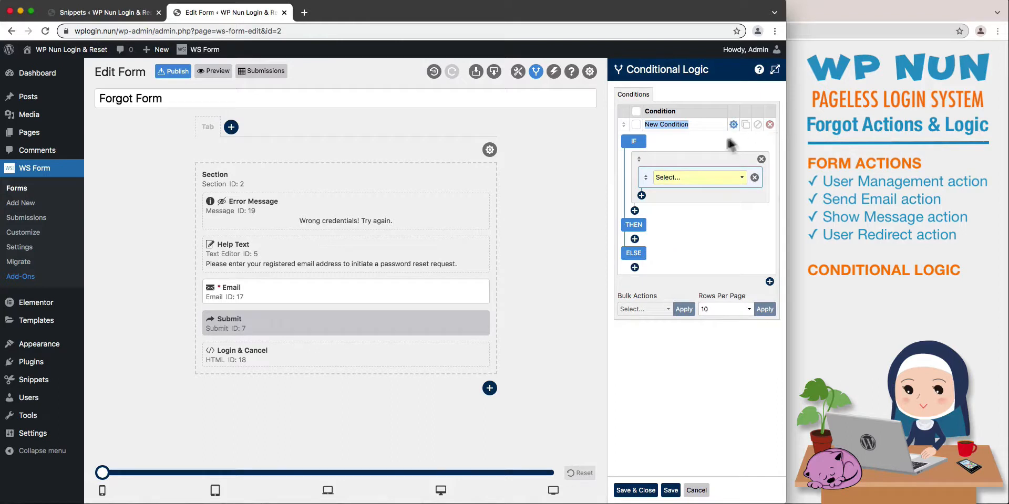
text(E)
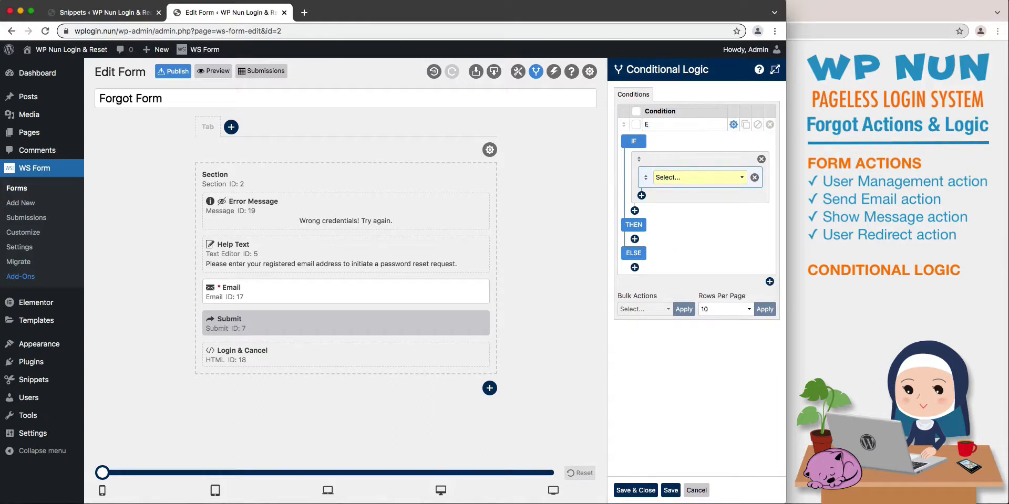
text(rror Message)
click(692, 173)
click(696, 185)
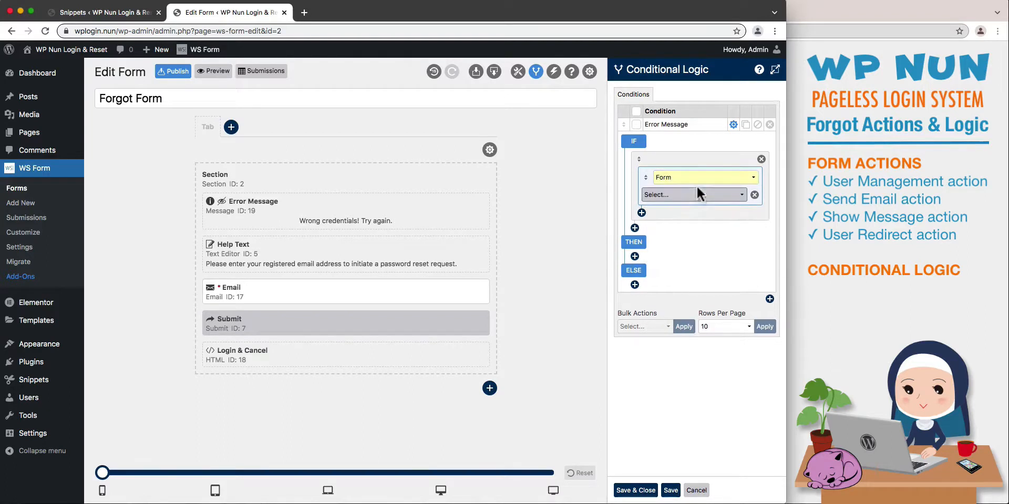
click(698, 194)
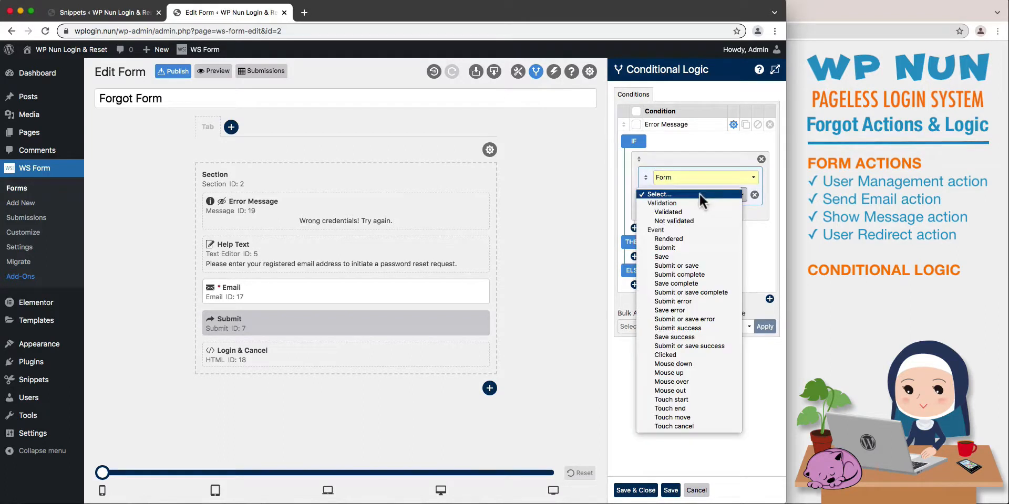
click(707, 301)
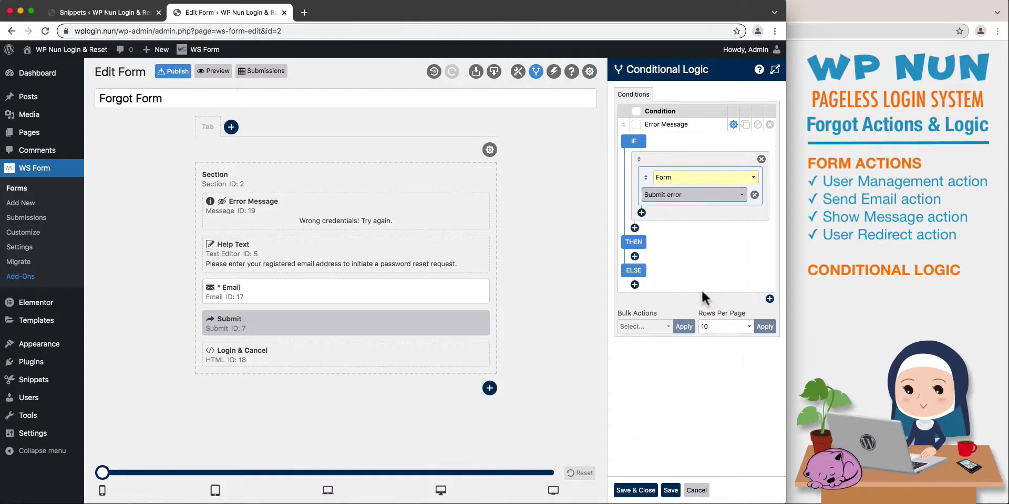
Add a THEN action that sets the Error Message field's visibility to Visible.
click(634, 257)
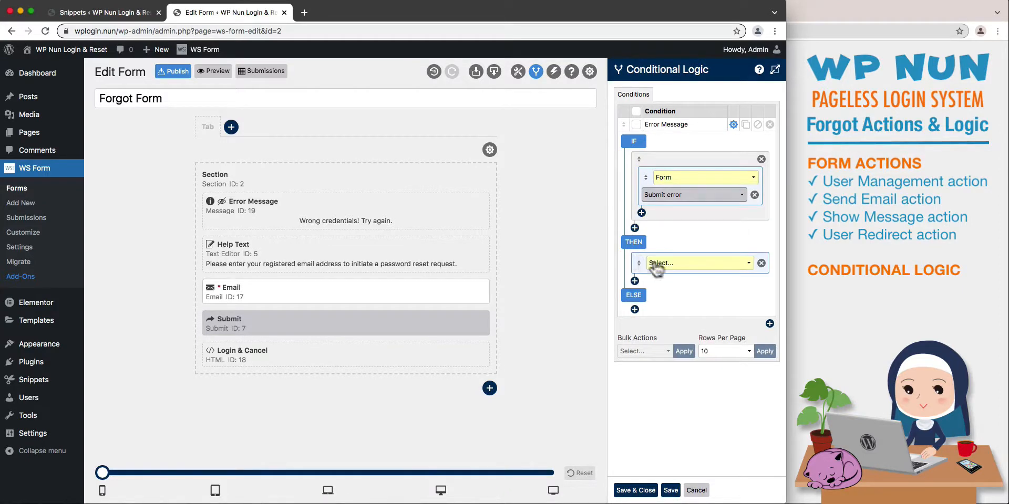
click(726, 265)
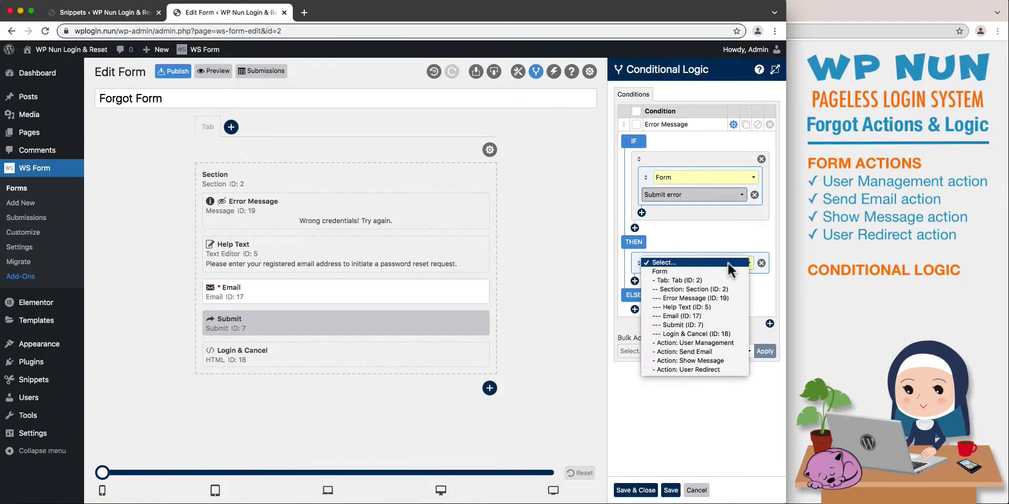
click(727, 297)
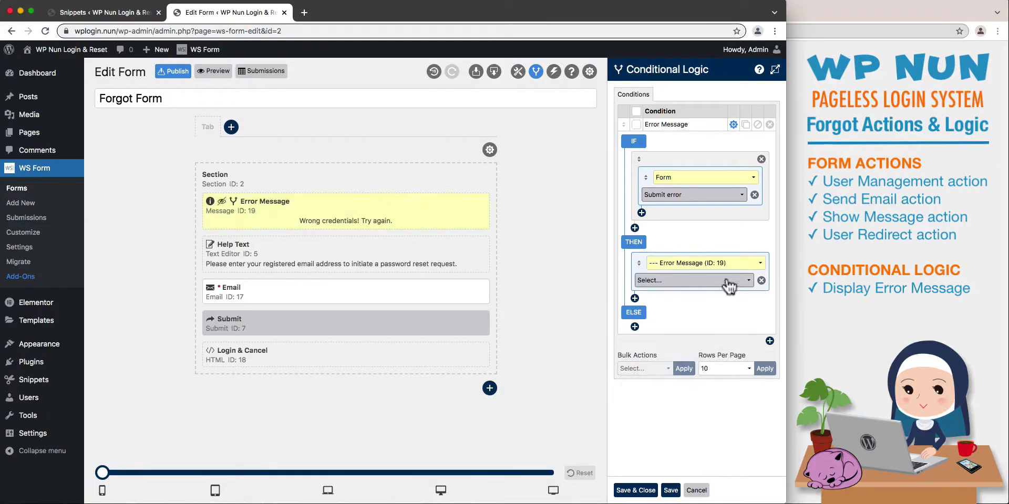
click(729, 284)
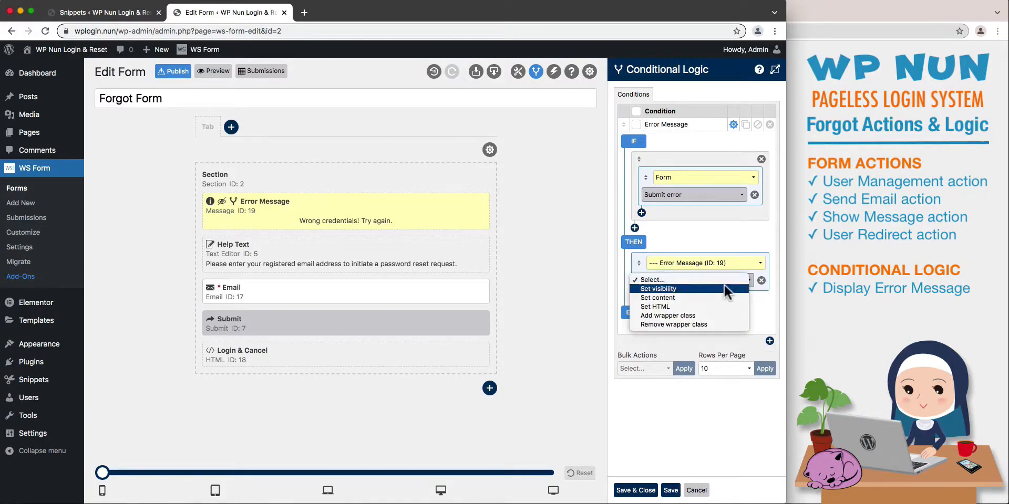
click(724, 287)
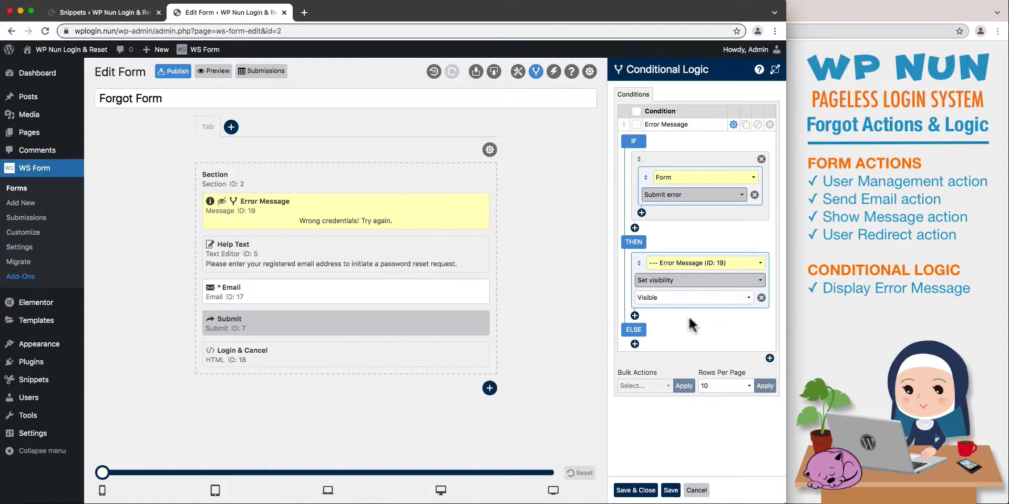
Add a second THEN action that applies Clear to the Form, and save and close the conditional logic.
click(635, 315)
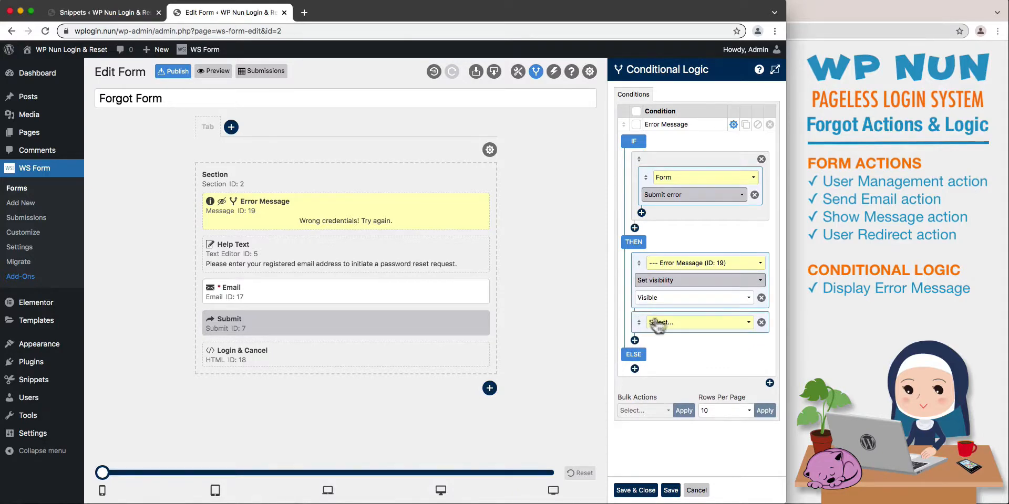
click(704, 322)
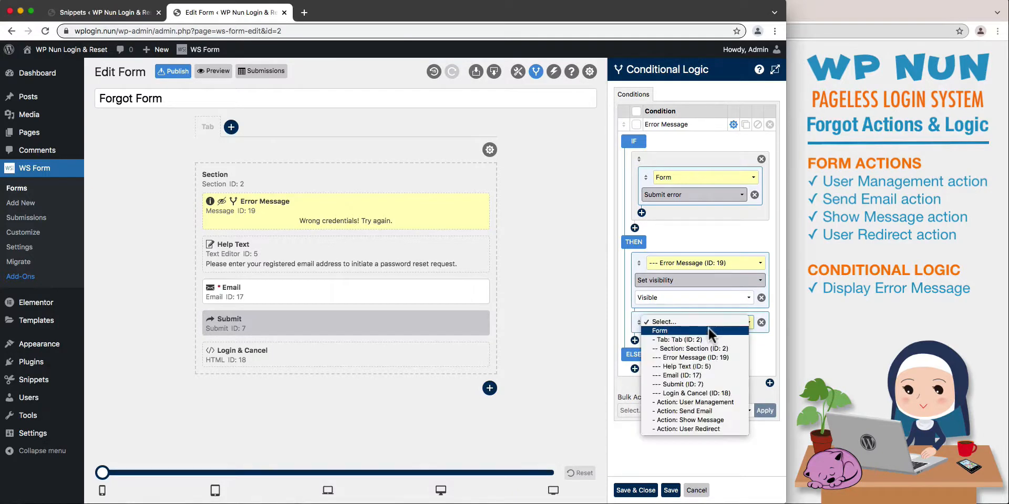
click(708, 327)
click(708, 339)
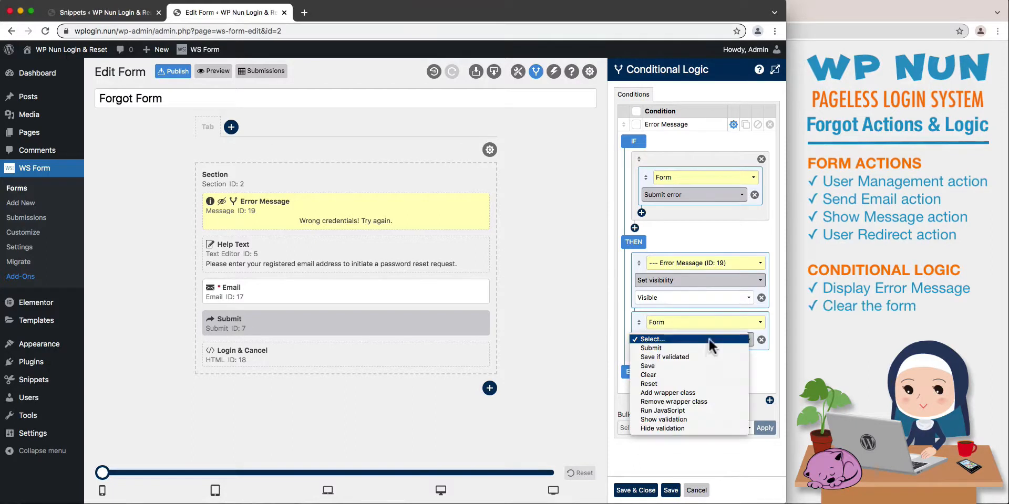
click(701, 371)
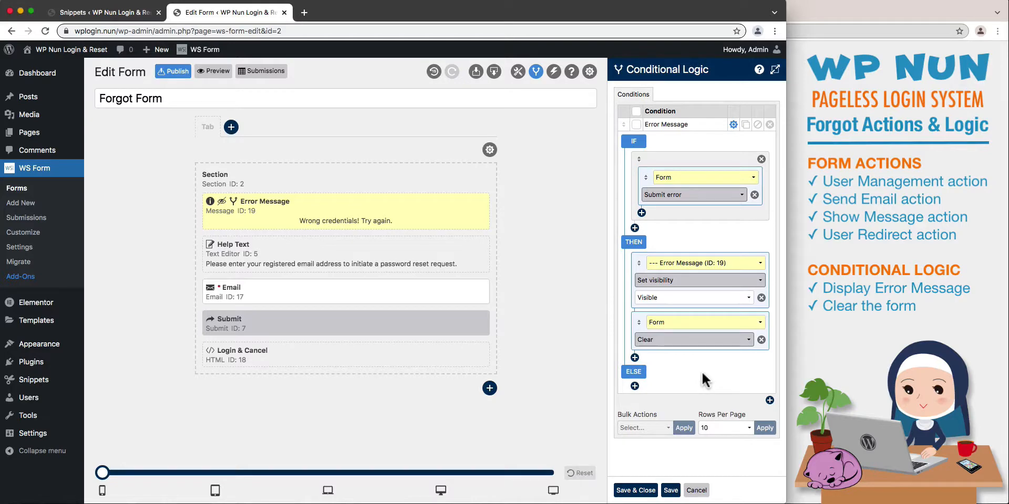
click(632, 490)
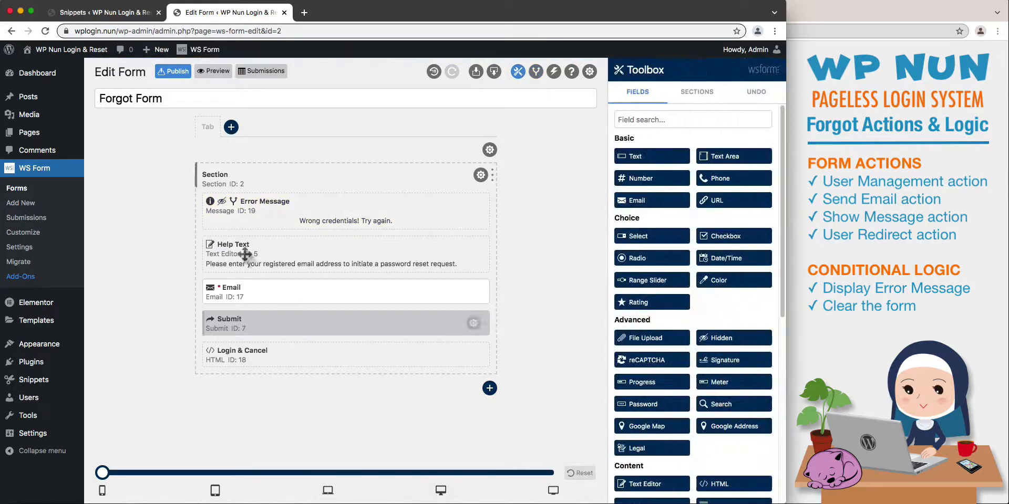
Publish the Forgot Form, and test its preview by submitting an unregistered email address.
click(175, 71)
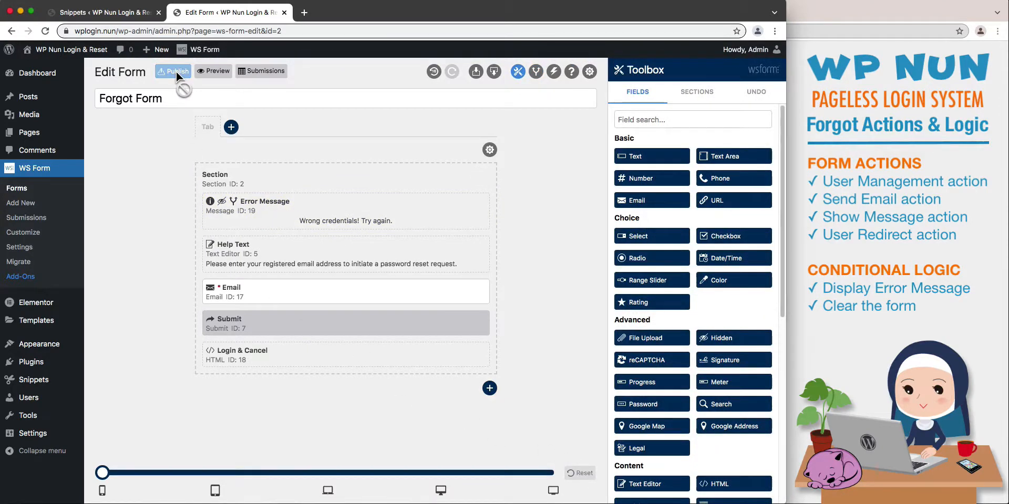
click(209, 71)
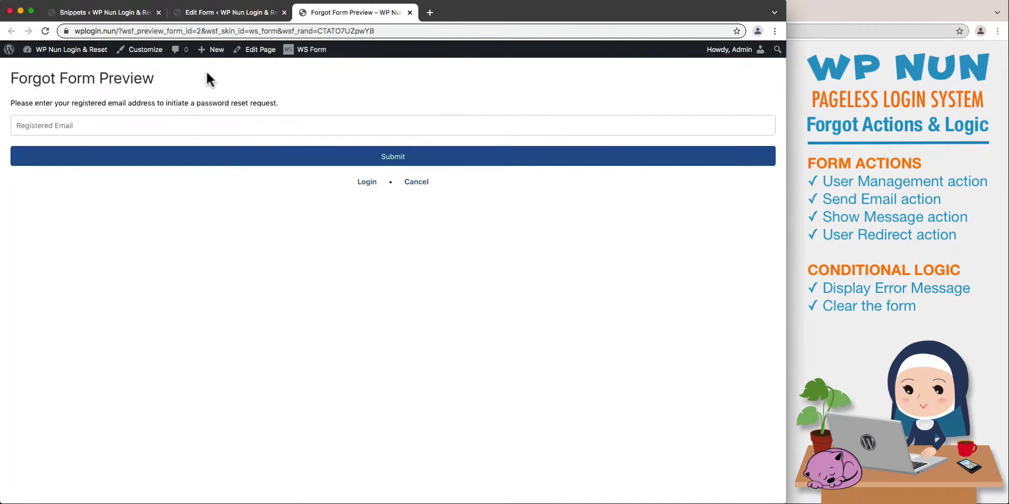
click(193, 119)
text(qwerty@qwerty.co)
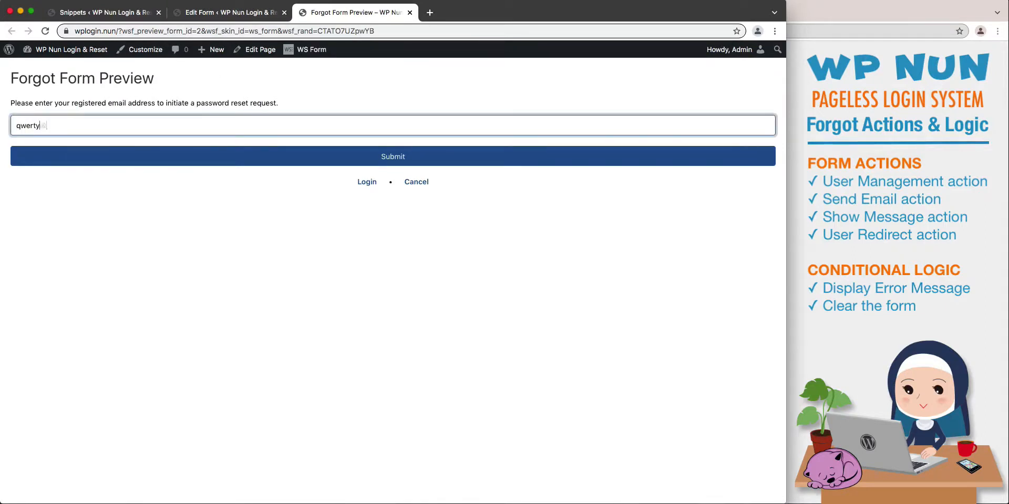
text(m)
key(Return)
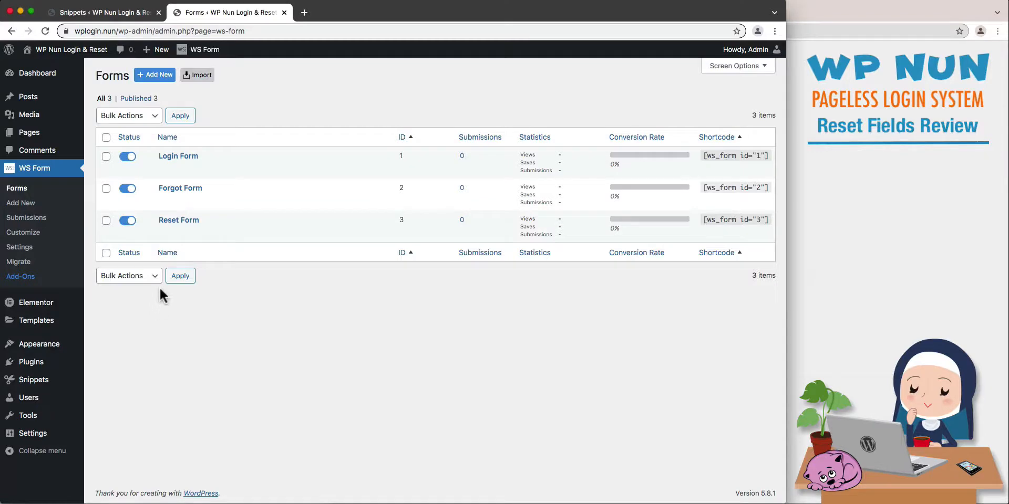
Open the Reset Form for editing from the forms list.
click(165, 236)
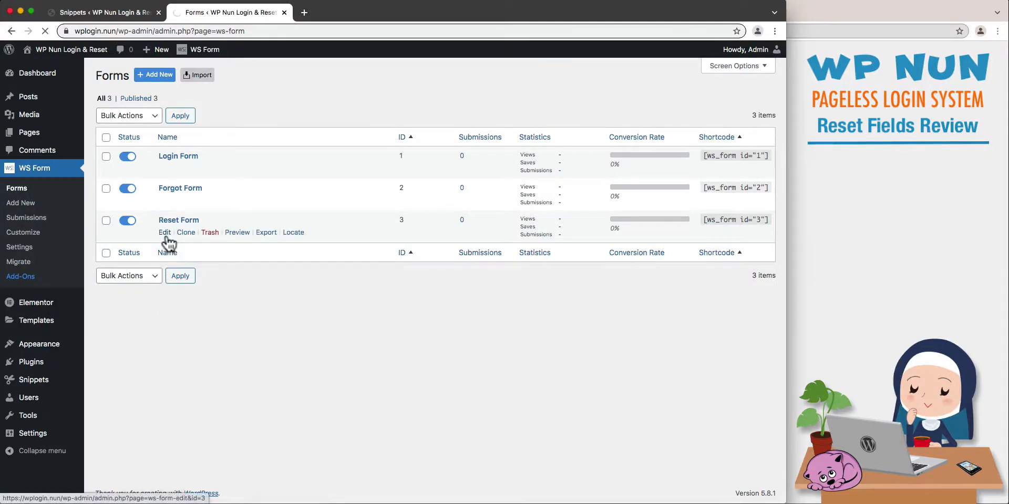
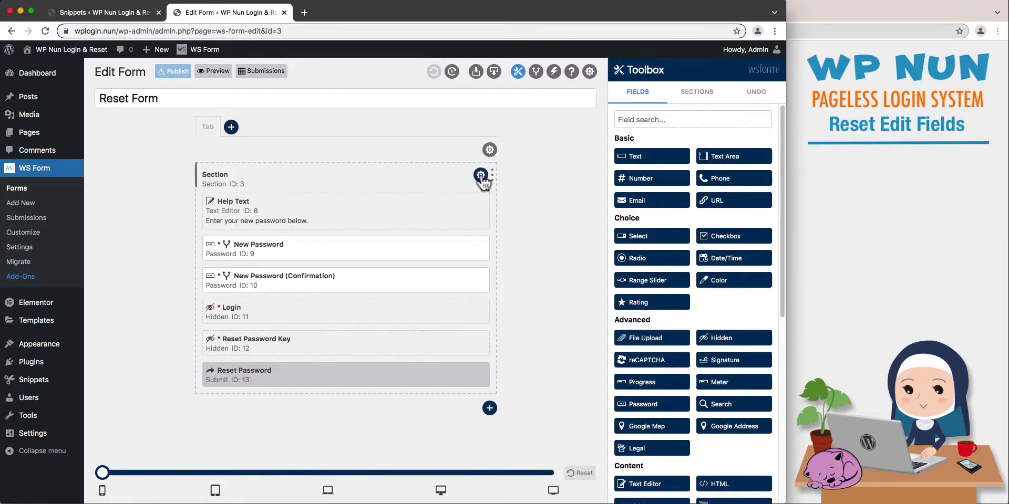
Rename the form's existing section as "Form Section" and save the section settings.
click(480, 175)
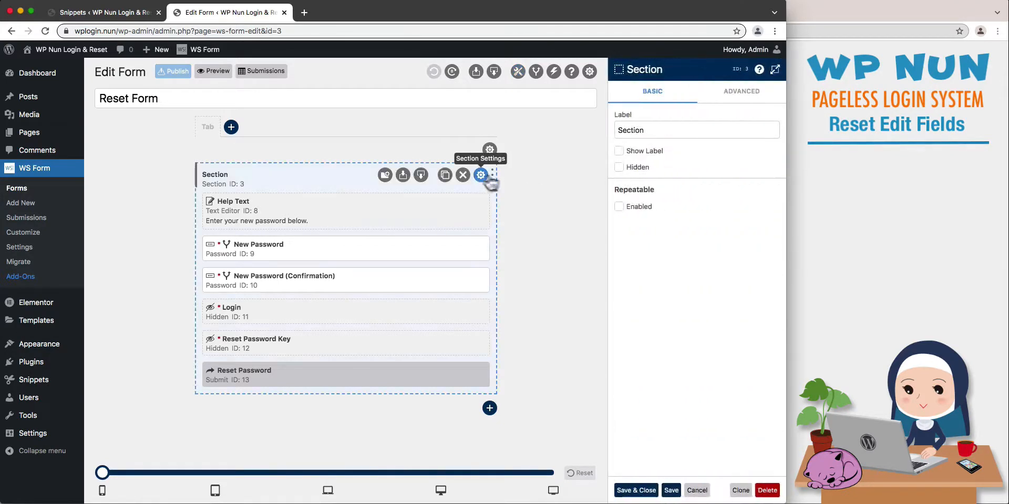
click(616, 130)
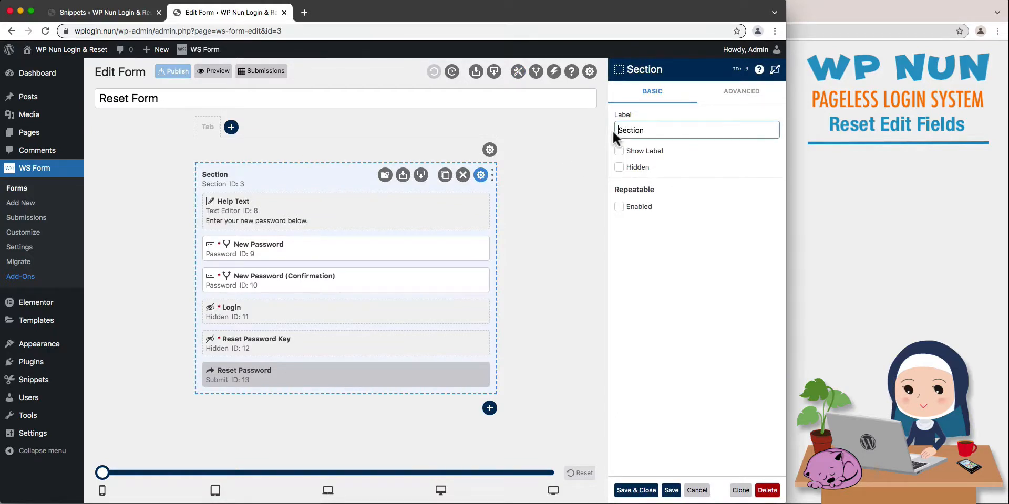
text(Form)
click(671, 490)
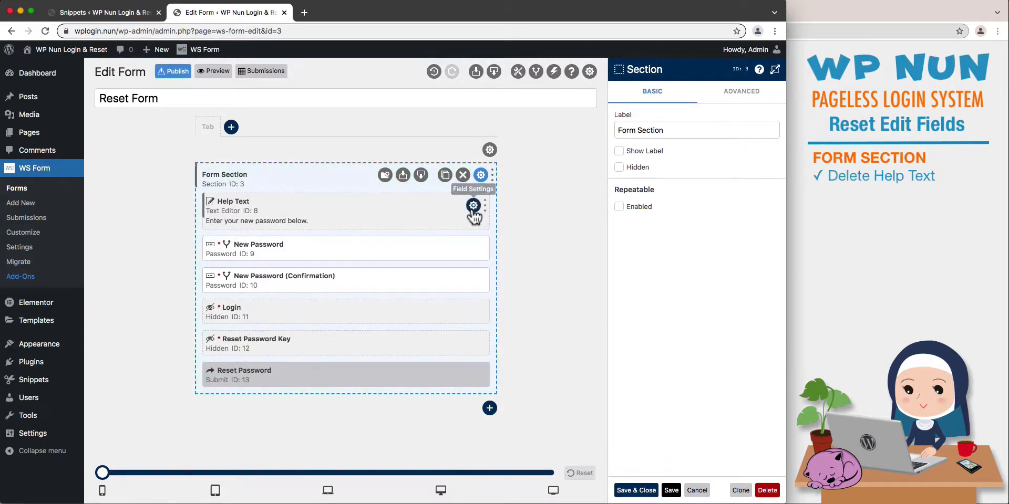
Delete the Help Text field from the Form Section.
click(469, 209)
click(456, 205)
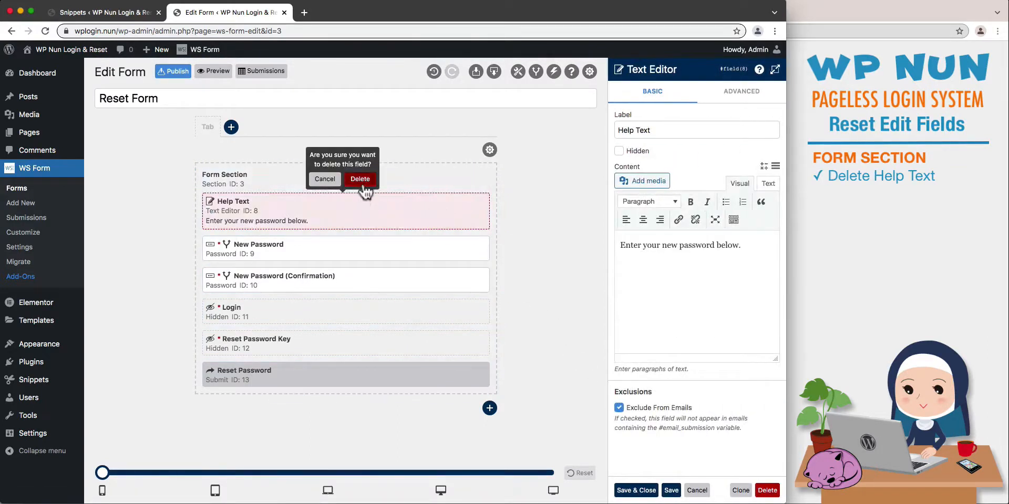
click(362, 180)
Hide the label of the New Password field and set its placeholder to "New Password".
click(473, 205)
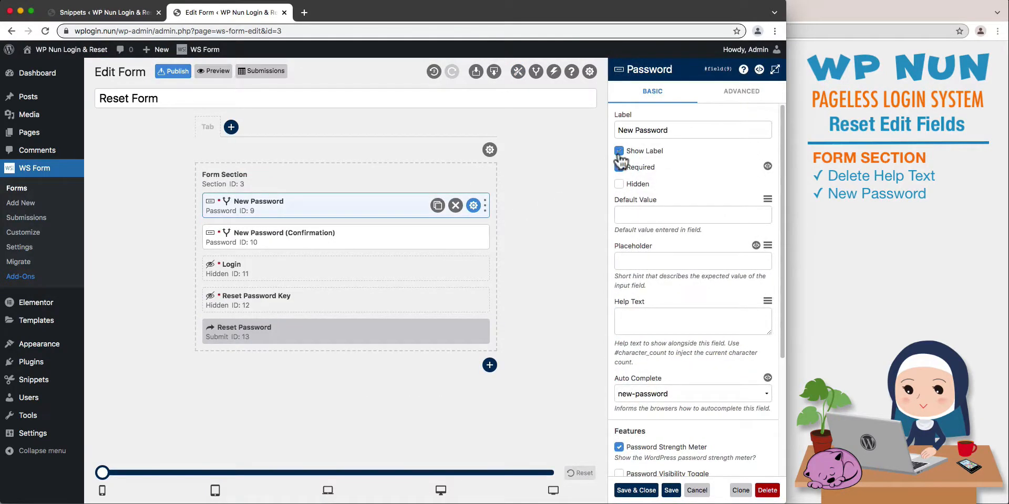
click(619, 153)
click(630, 260)
key(super+v)
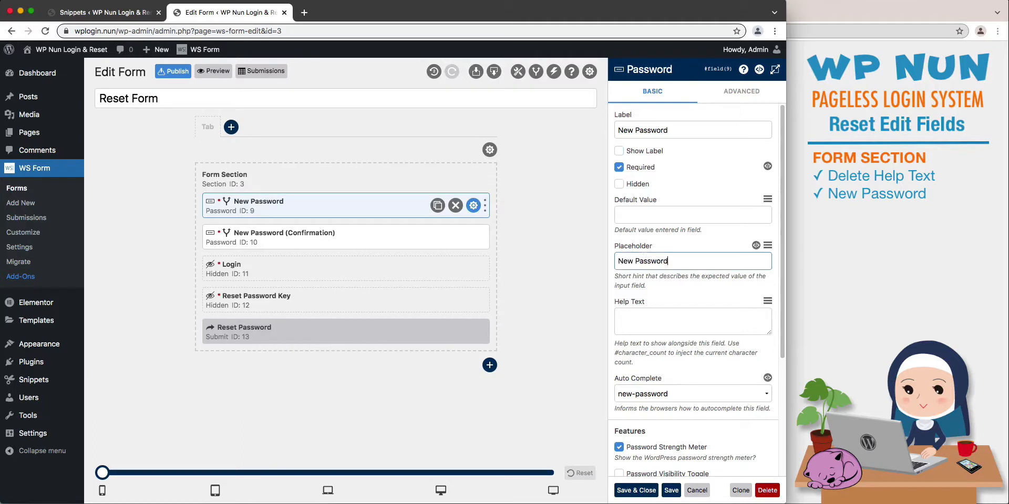
Set the New Password field's Auto Complete to off, disable its strength meter, enable its Password Visibility Toggle, and save.
click(661, 394)
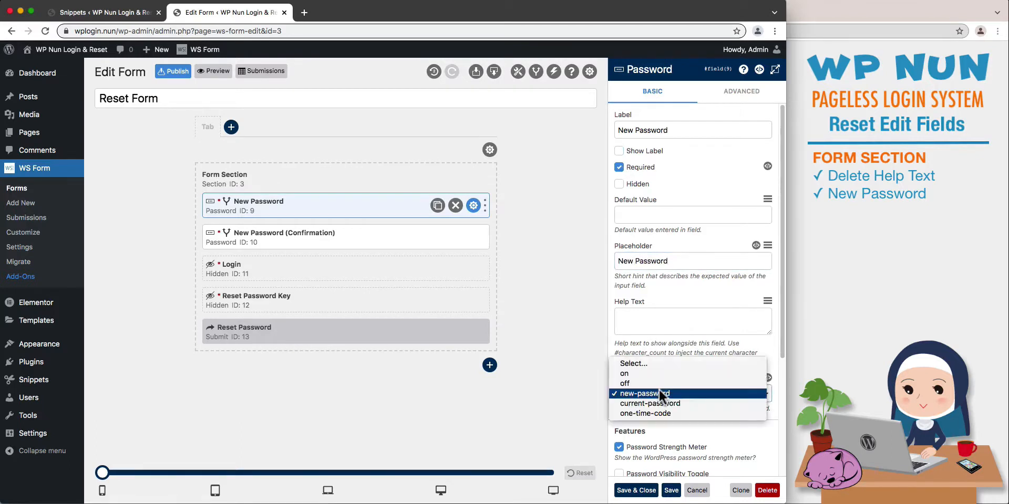
click(658, 383)
scroll(663, 417, down, 2)
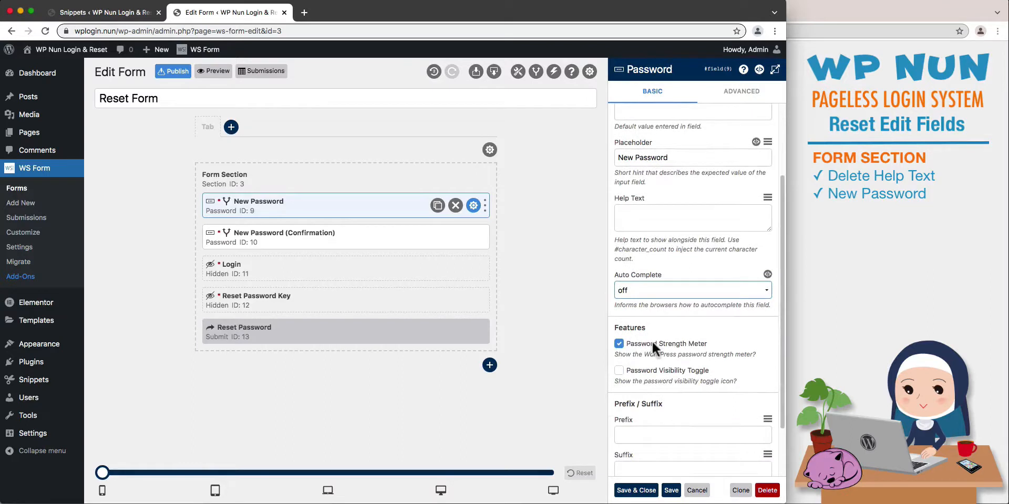
click(651, 343)
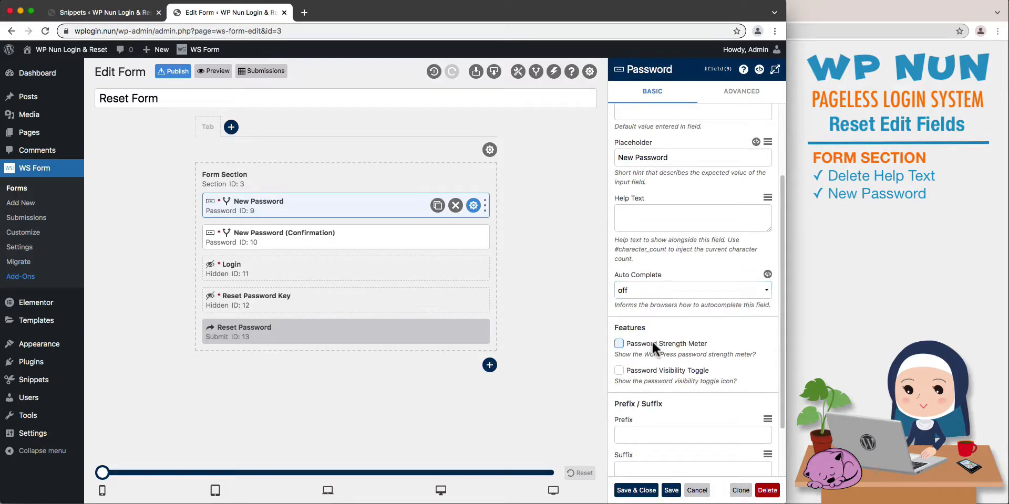
click(642, 371)
click(670, 491)
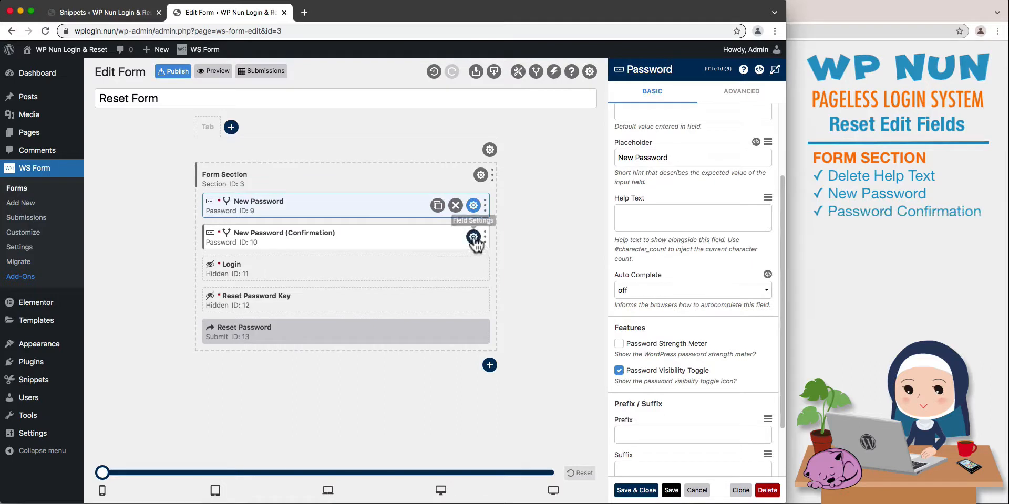
Hide the label of the New Password (Confirmation) field and set its placeholder to "New Password (Confirmation)".
click(473, 238)
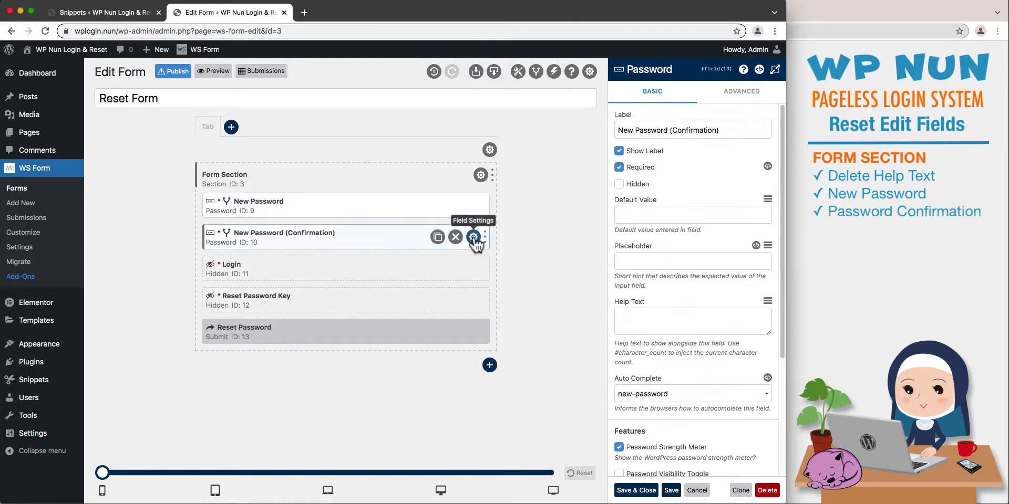
click(619, 151)
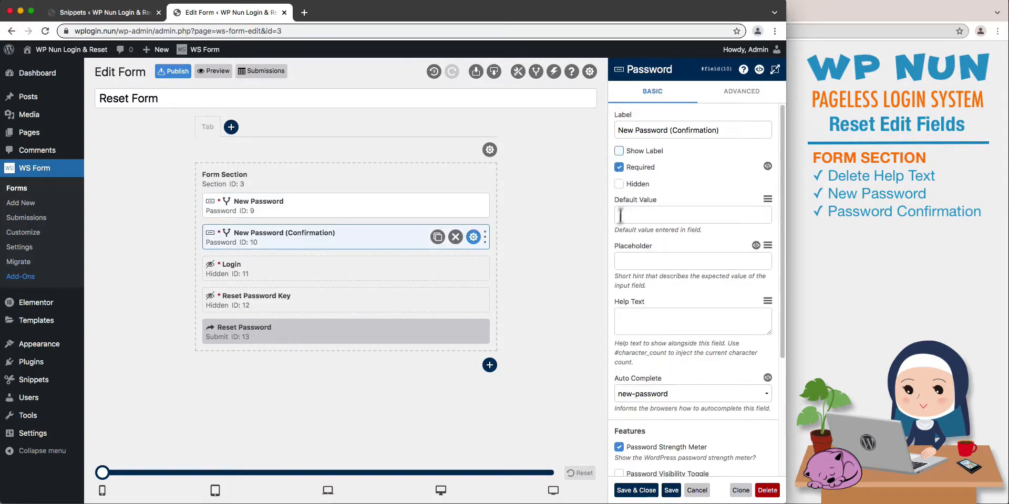
click(630, 261)
key(ctrl+v)
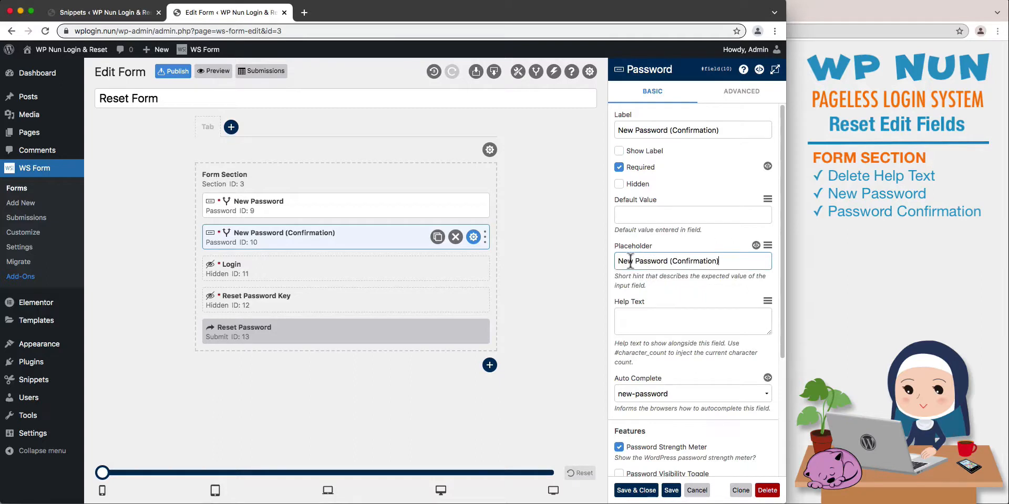
Set the confirmation field's Auto Complete to off, disable its strength meter, enable its Password Visibility Toggle, and save.
click(629, 390)
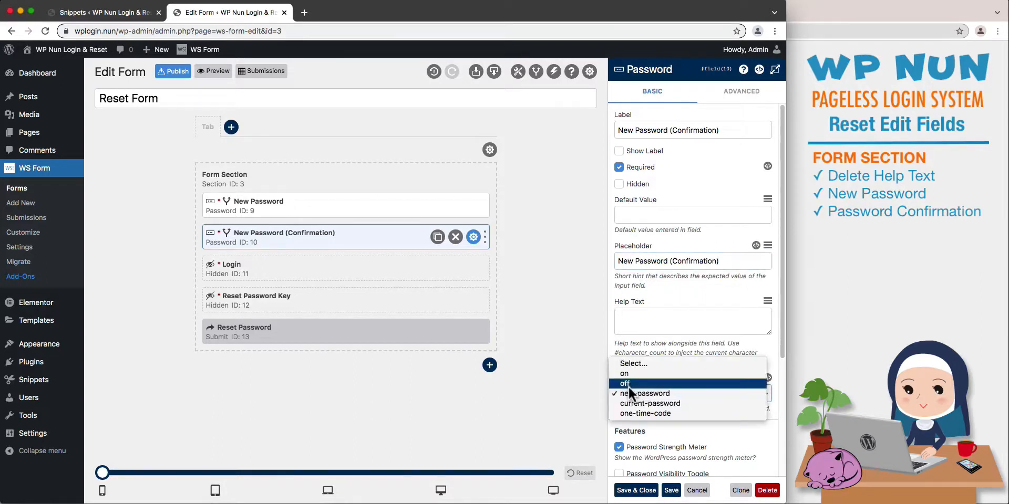
click(629, 384)
scroll(657, 427, down, 1)
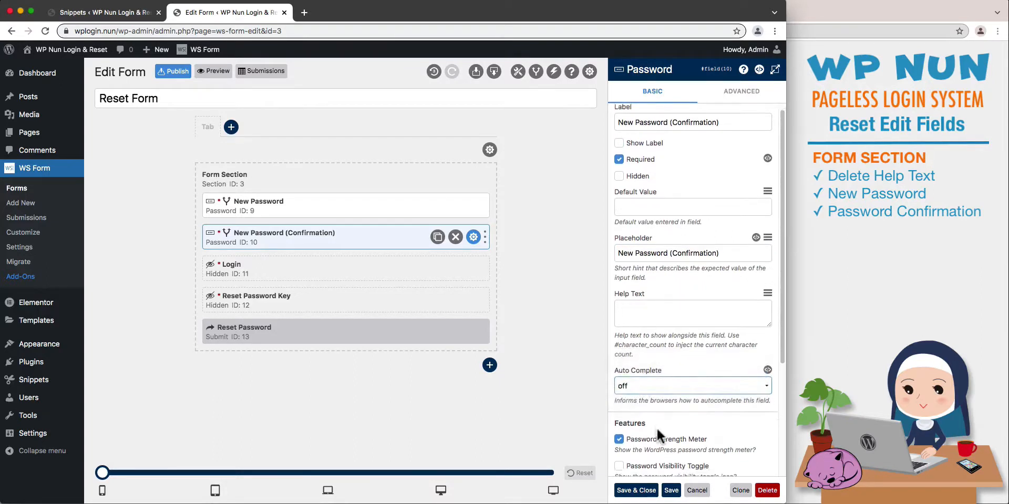
click(657, 439)
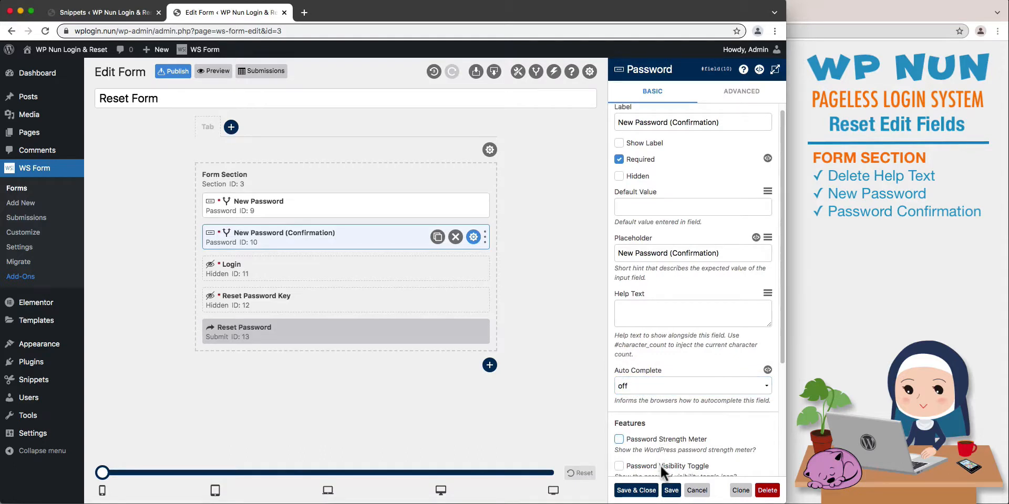
click(660, 465)
click(674, 491)
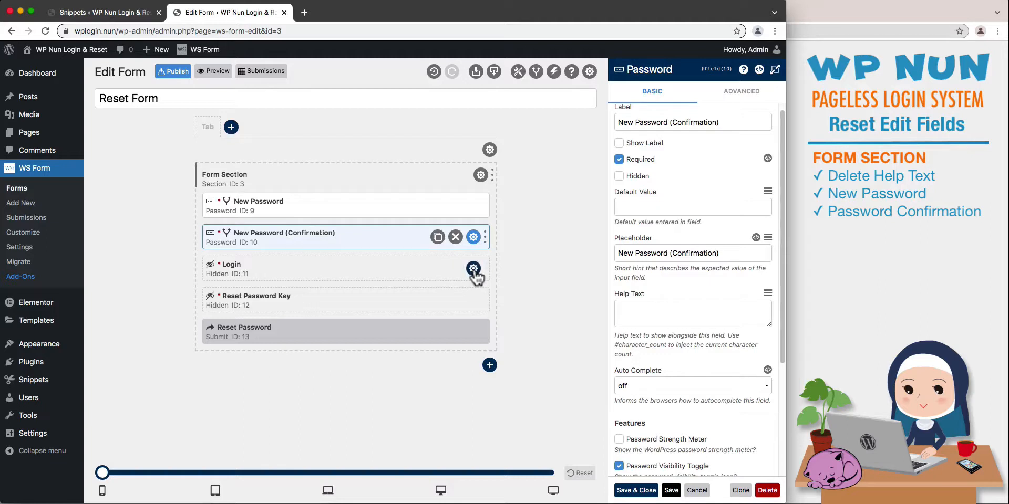
Rename the hidden Login field as "Login Key" and save it.
click(473, 269)
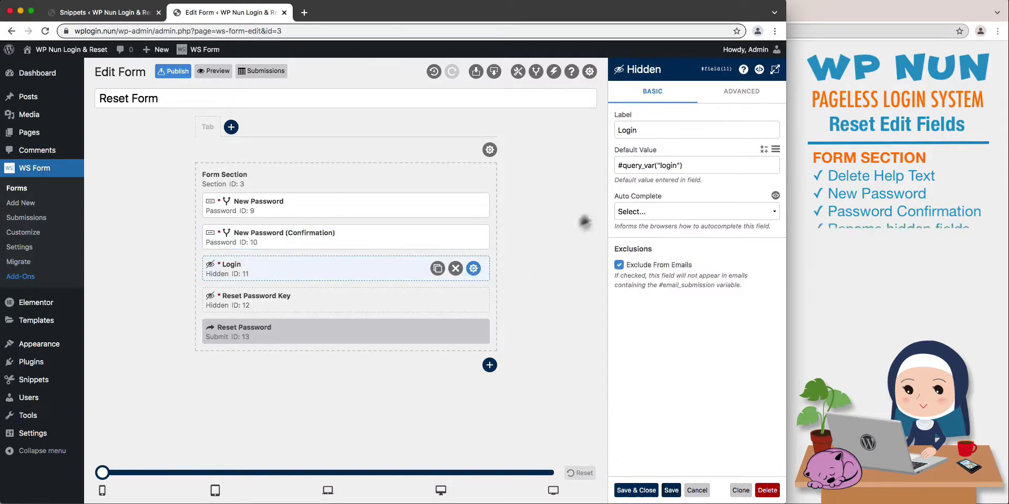
click(646, 132)
text(Key)
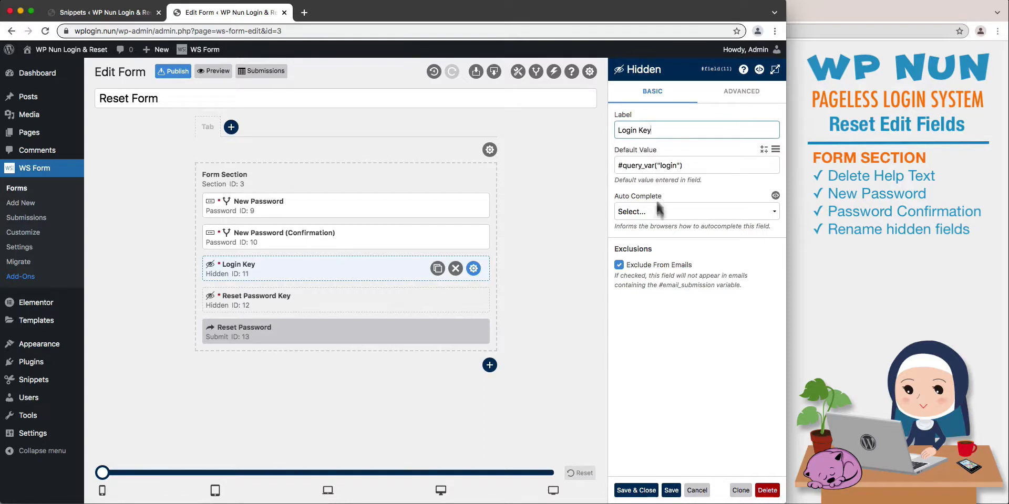
click(671, 490)
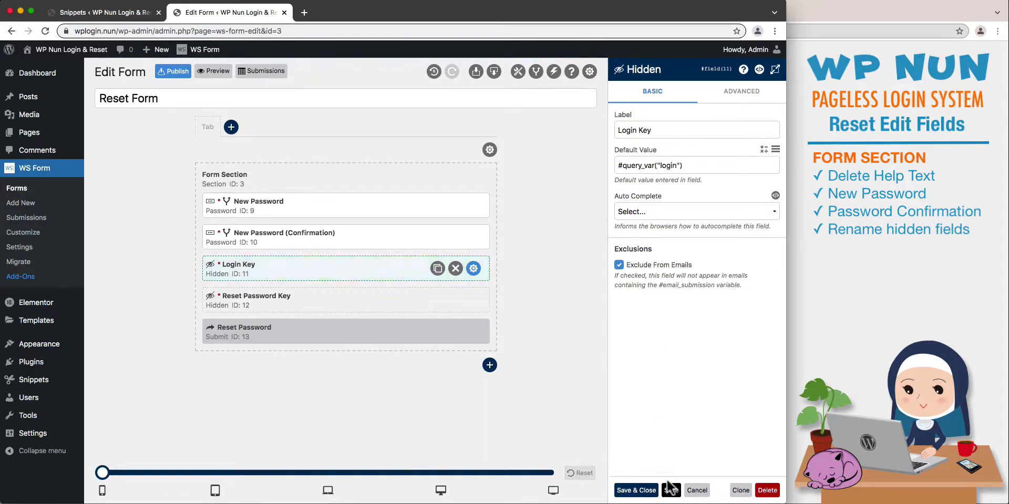
Rename the hidden Reset Password Key field as "Reset Key" and save it.
click(473, 300)
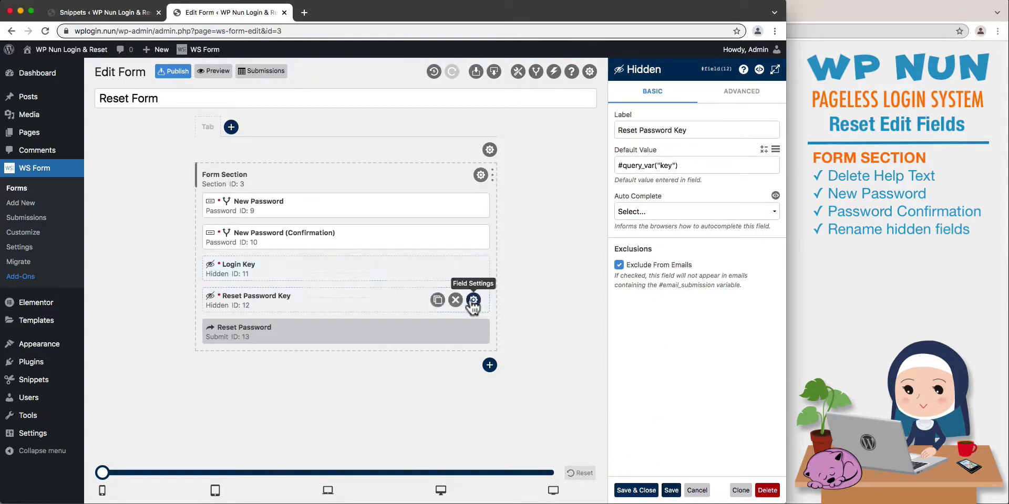
click(665, 132)
double_click(666, 131)
key(BackSpace)
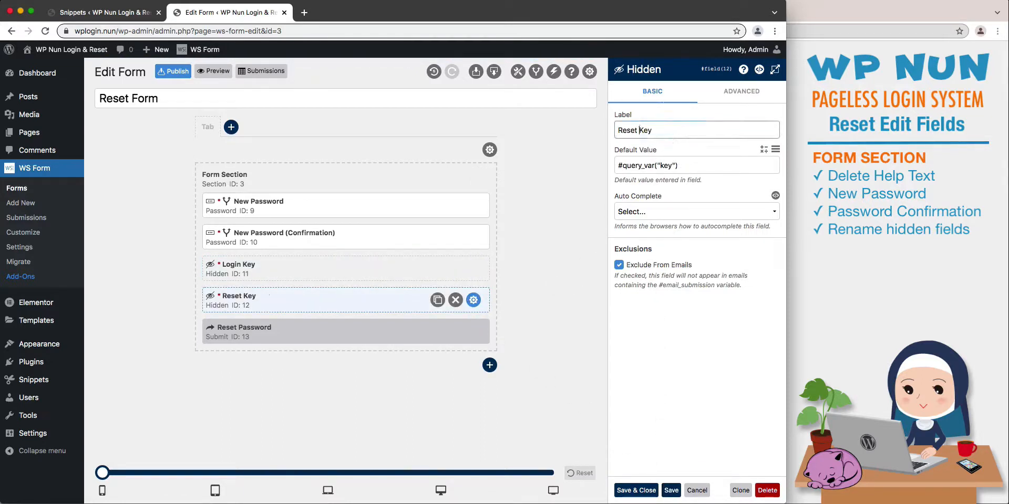
click(671, 490)
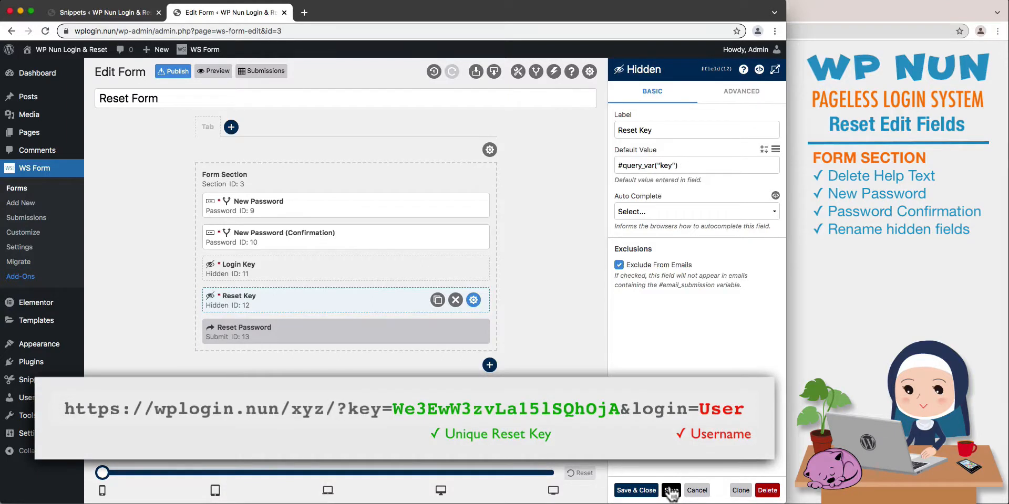
Change the submit button's label to "Reset", and save and close its settings.
click(473, 331)
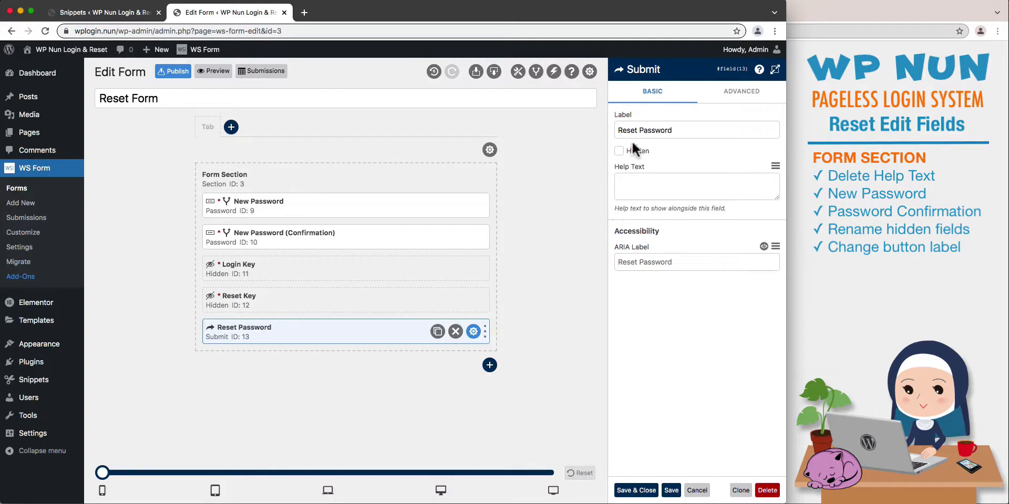
drag(637, 131, 678, 133)
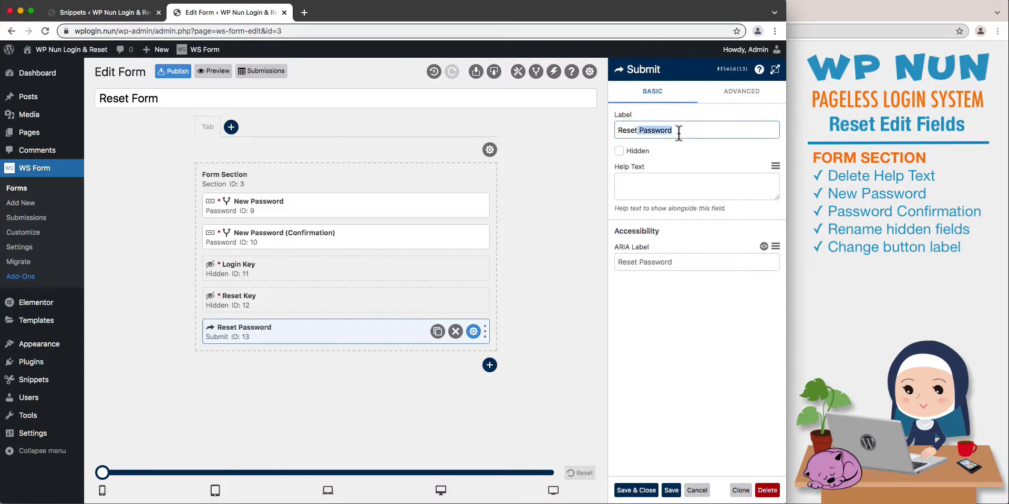
key(BackSpace)
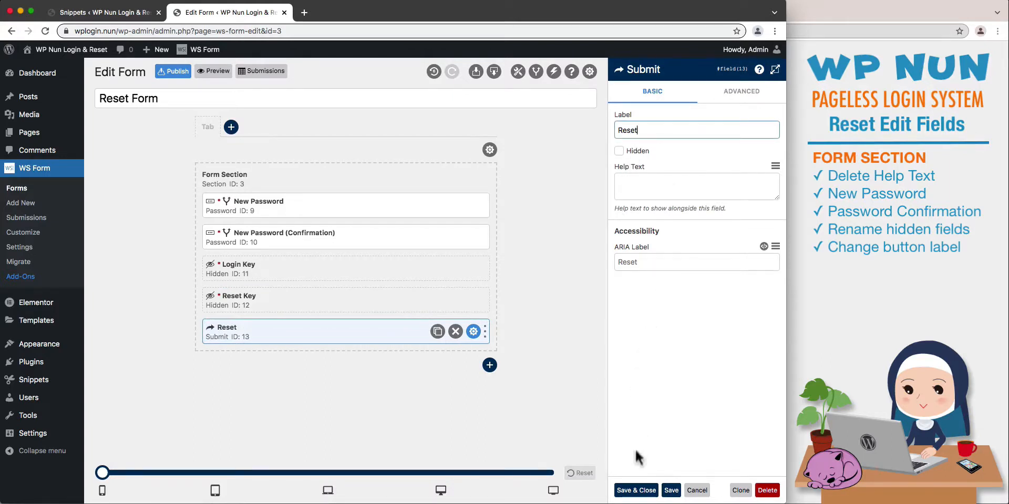
click(637, 490)
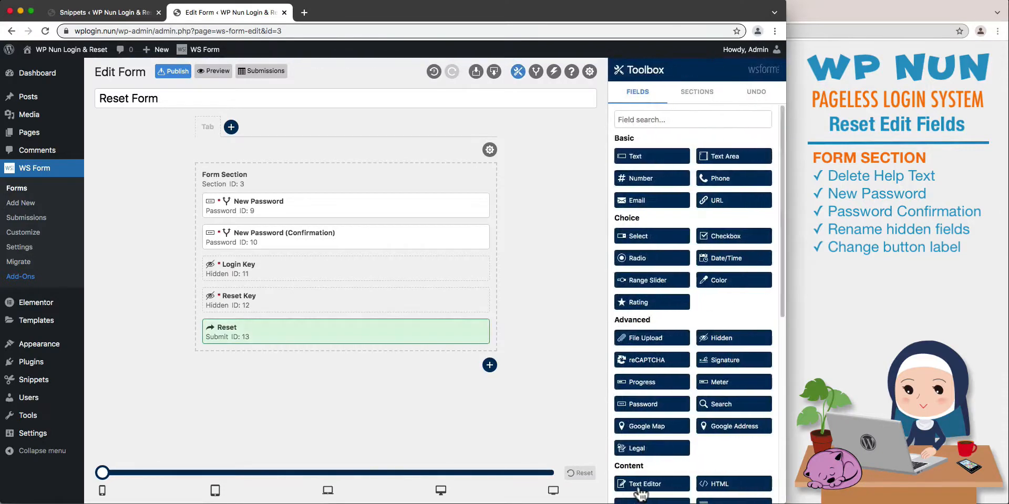
Add an HTML field labelled "Cancel" below the Reset button, containing a centred Cancel link to "/", and save it.
click(713, 486)
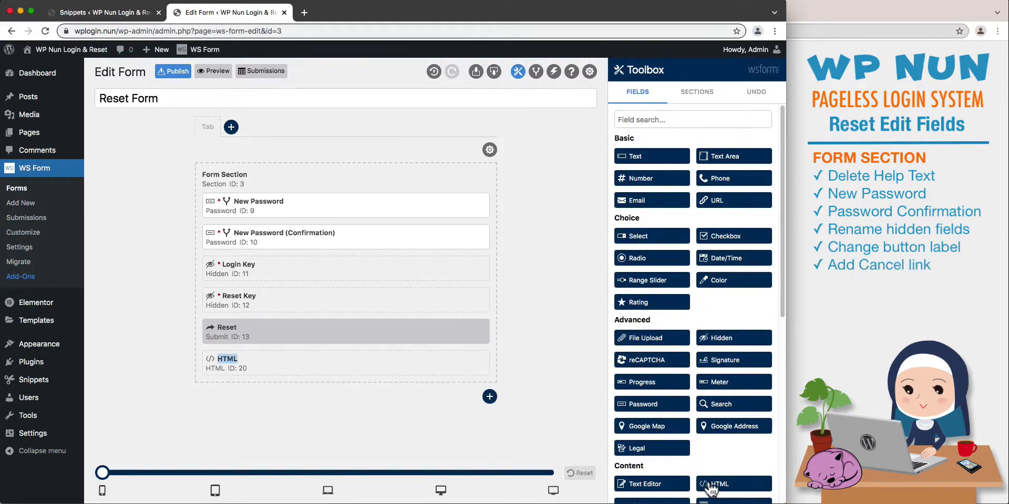
click(473, 364)
drag(645, 131, 600, 123)
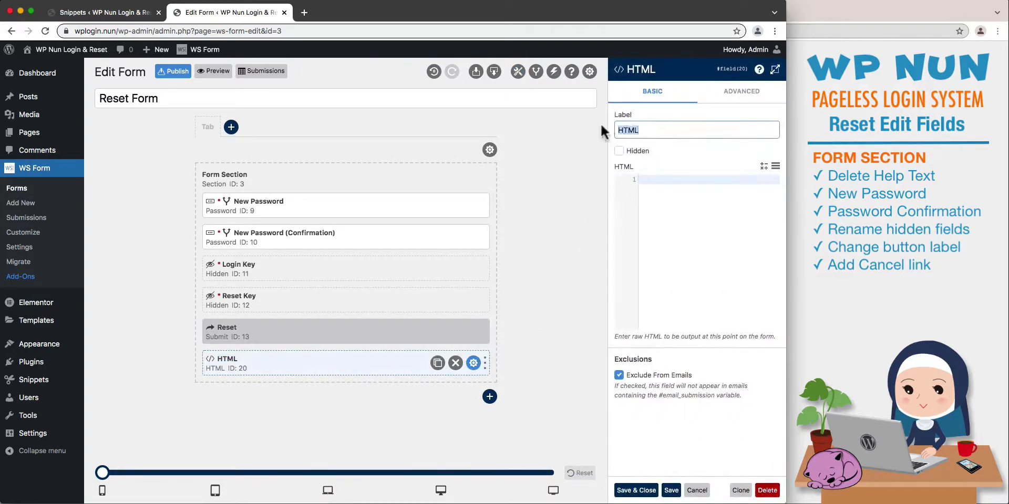
text(Cancel)
click(663, 182)
text(<p style="text-align:center">     <a href="/" class="wpnun_link_style" >Cancel</a> </p>)
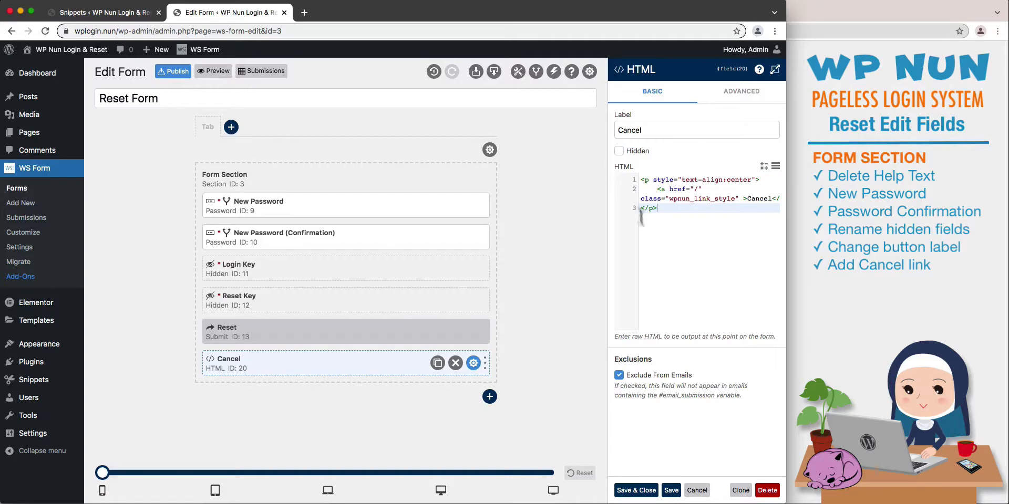
click(671, 490)
Add a second section below the Form Section, name it "Message Section", and save and close its settings.
click(489, 396)
click(476, 401)
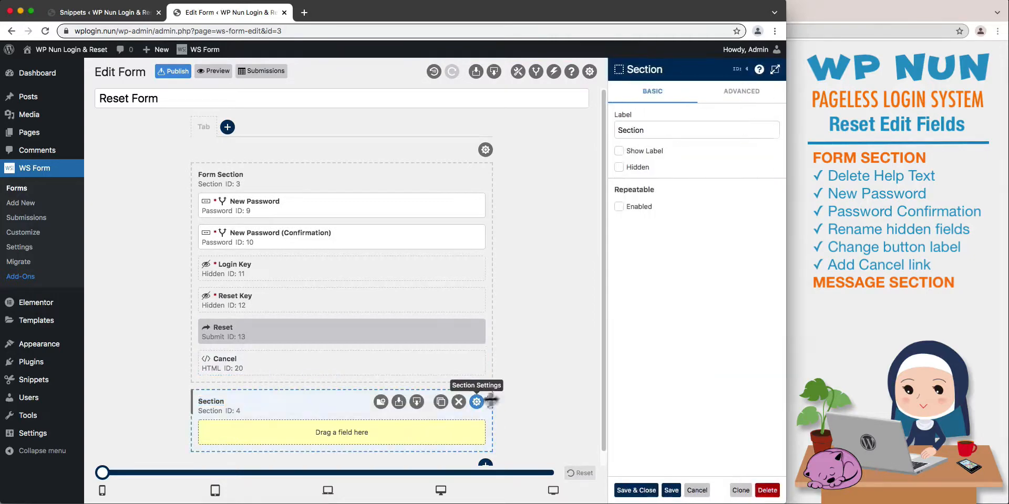
click(618, 131)
text(Message)
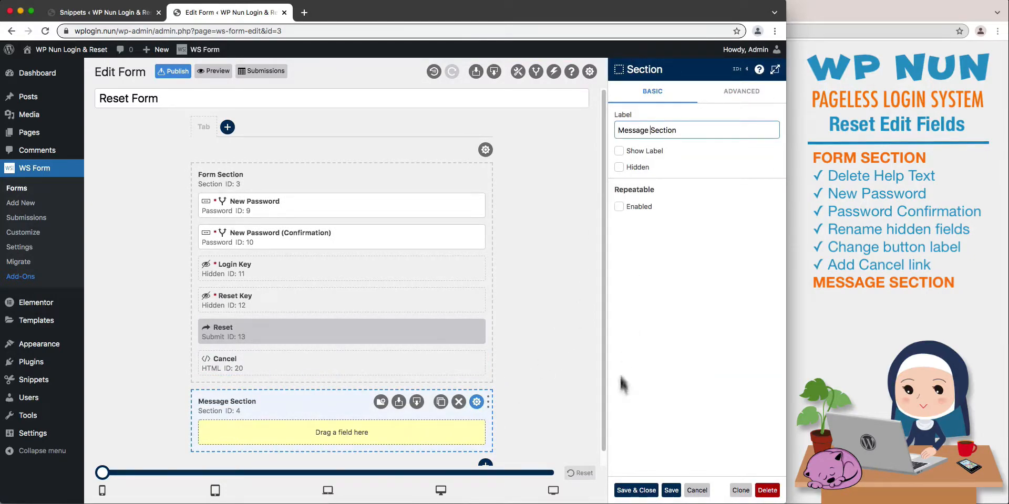
click(631, 491)
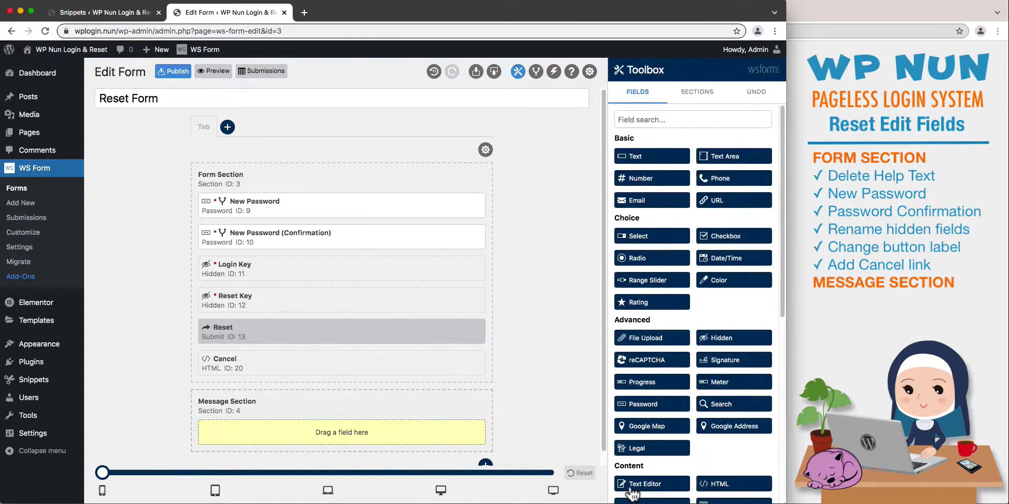
Add two HTML fields to the Message Section.
click(716, 486)
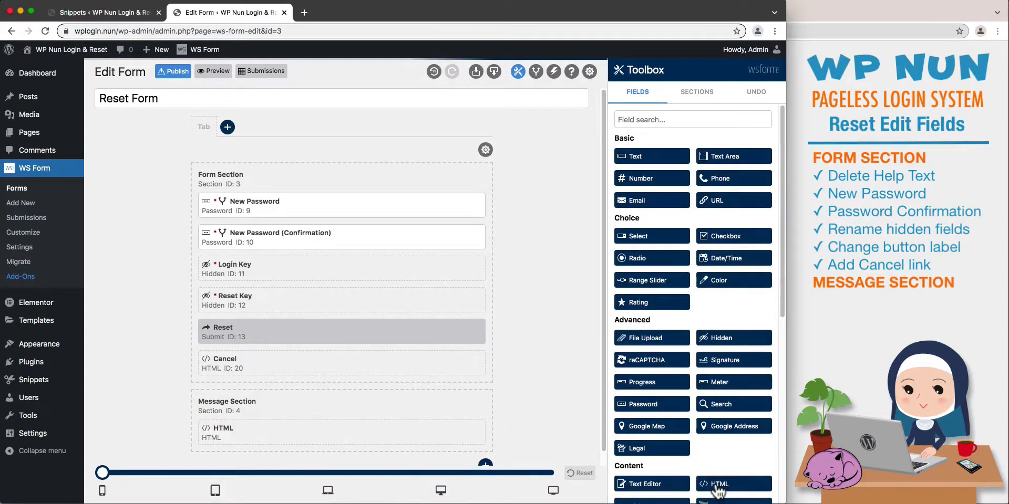
click(717, 486)
scroll(548, 399, down, 1)
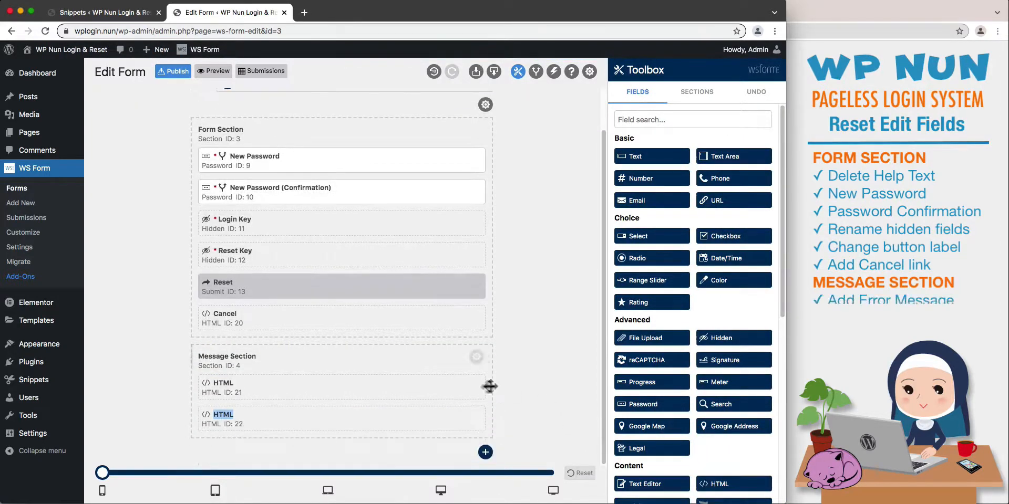
Label the Message Section's first HTML field "Invalid Message" and set it as hidden.
click(469, 387)
drag(648, 132, 609, 127)
text(Invali)
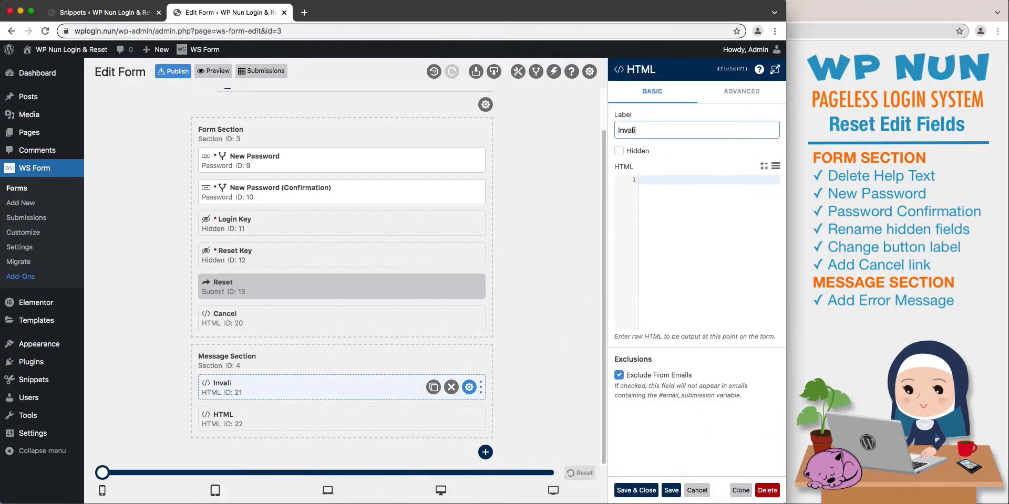
text(d Message)
click(618, 151)
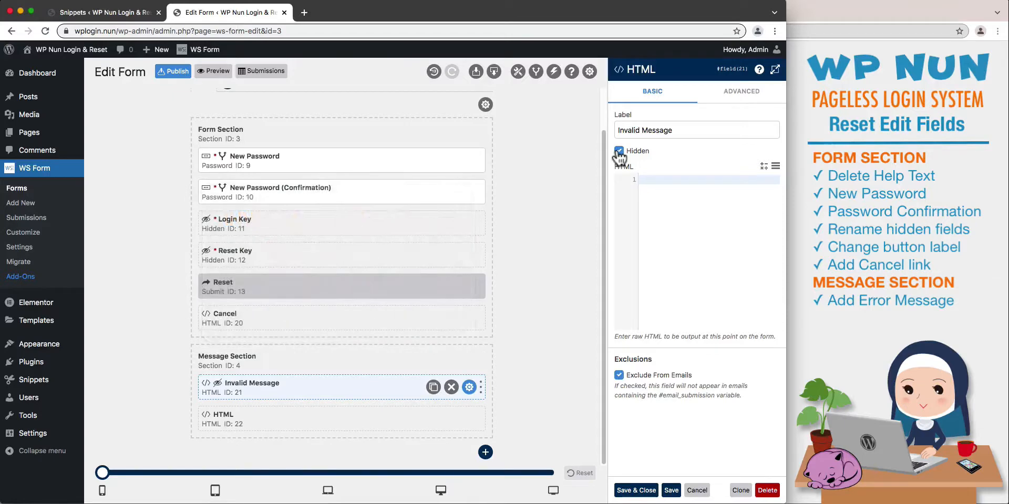
Give Invalid Message centred red HTML "Invalid password reset request!" with links Generate New Request (class wpnun_forgot_popup) and Cancel ("/"), and save it.
click(775, 70)
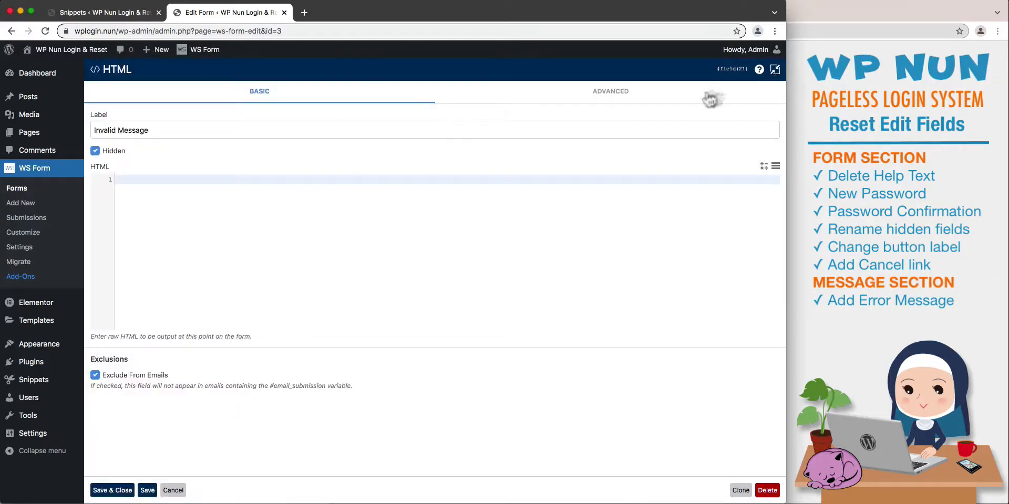
click(124, 179)
key(cmd+v)
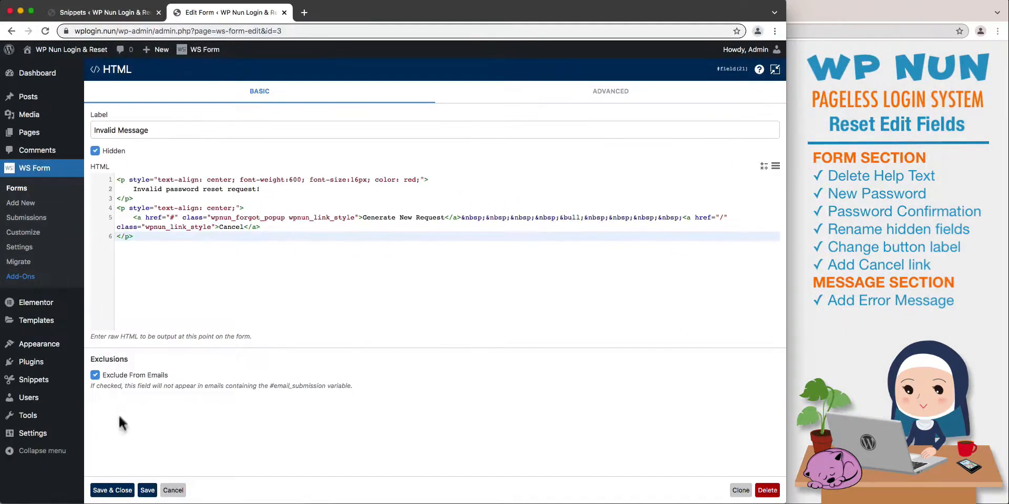
click(113, 490)
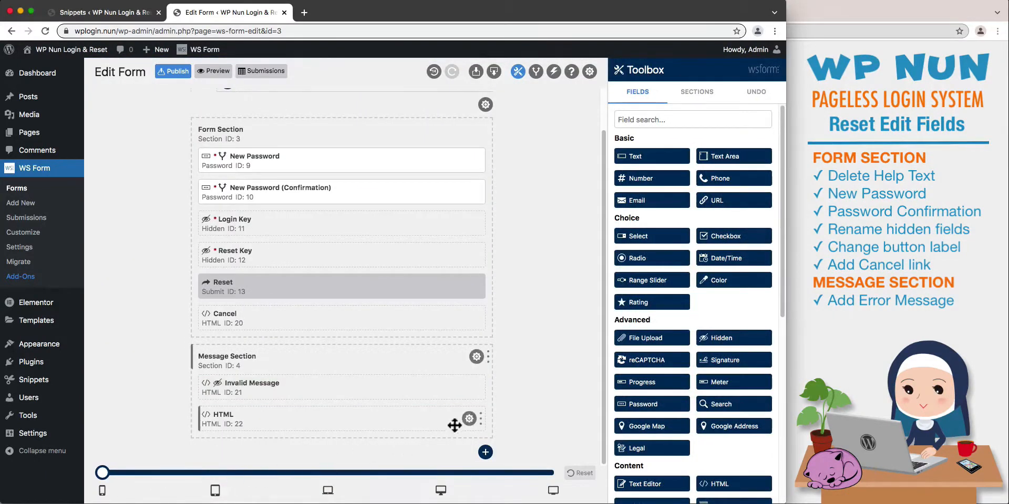
Label the Message Section's second HTML field "Success Message" and set it as hidden.
click(468, 419)
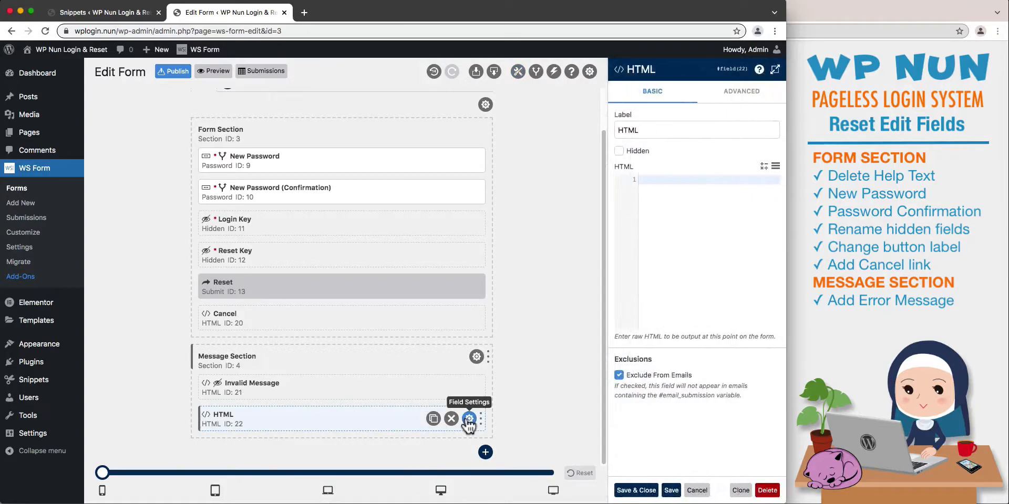
double_click(646, 129)
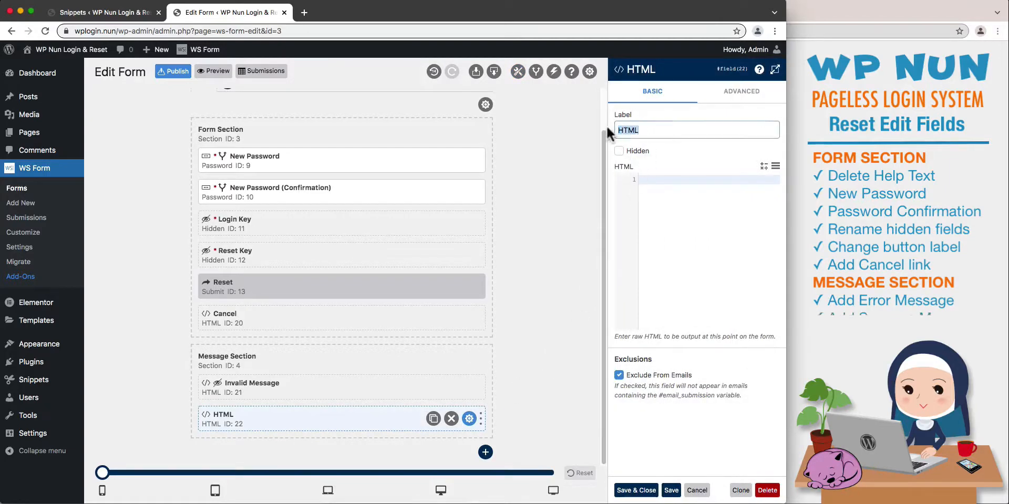
text(Success Message)
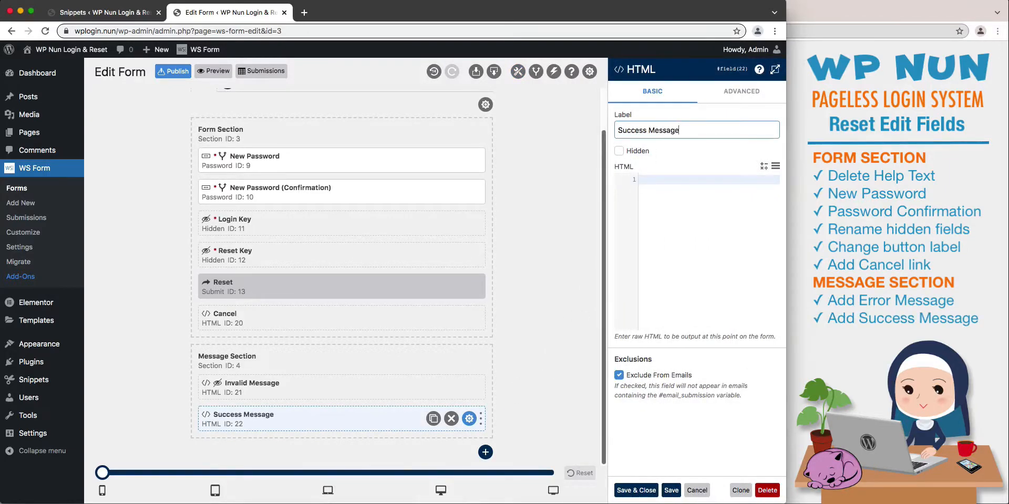
click(619, 151)
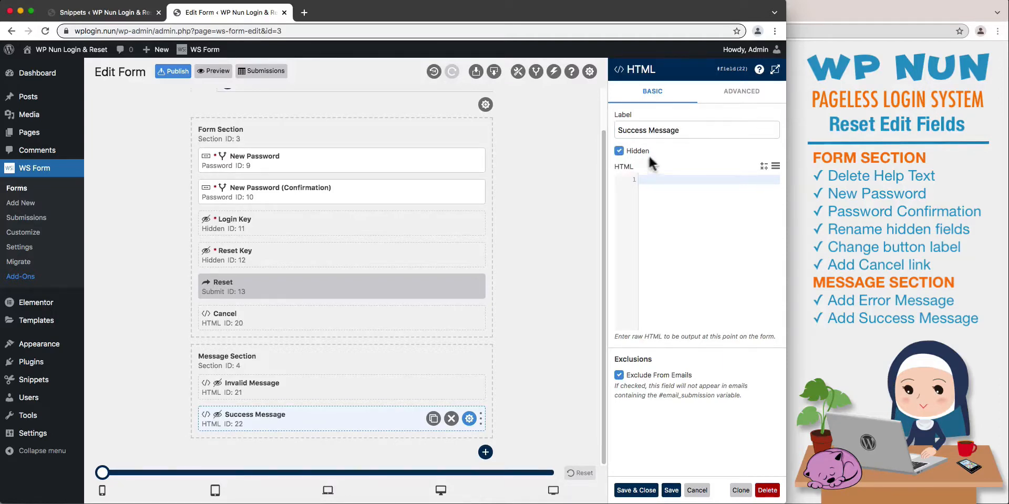
Give Success Message centred green HTML "Your password has been reset!" with links Home Page ("/") and Login Now (class wpnun_login_popup), save it and publish the form.
click(775, 72)
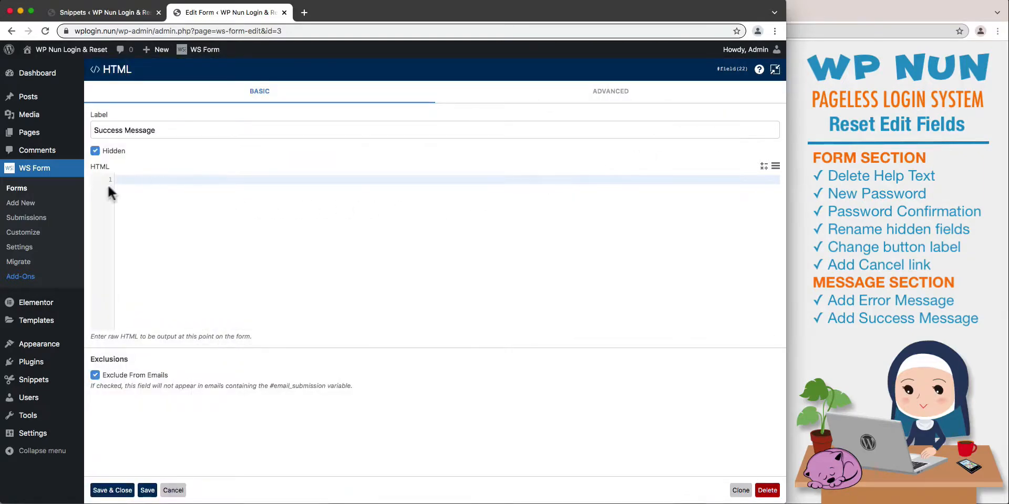
key(super+v)
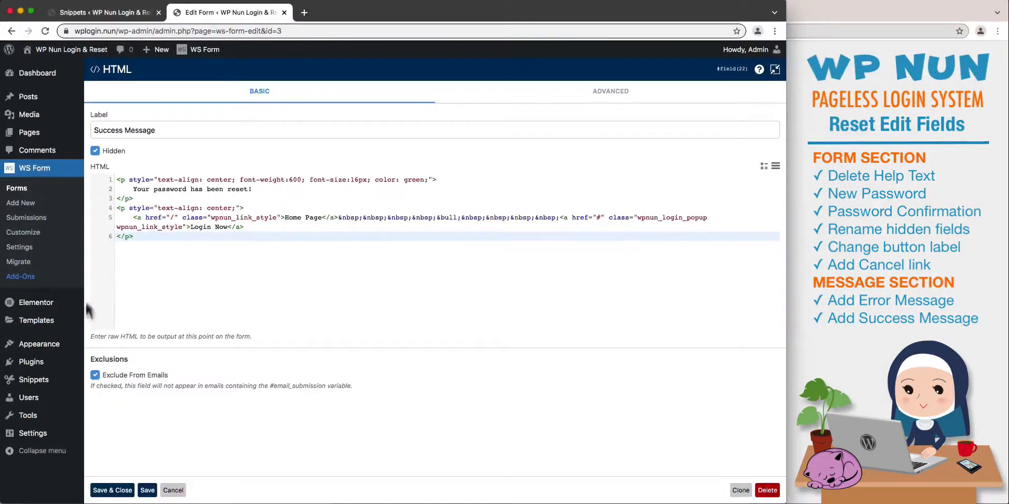
click(111, 490)
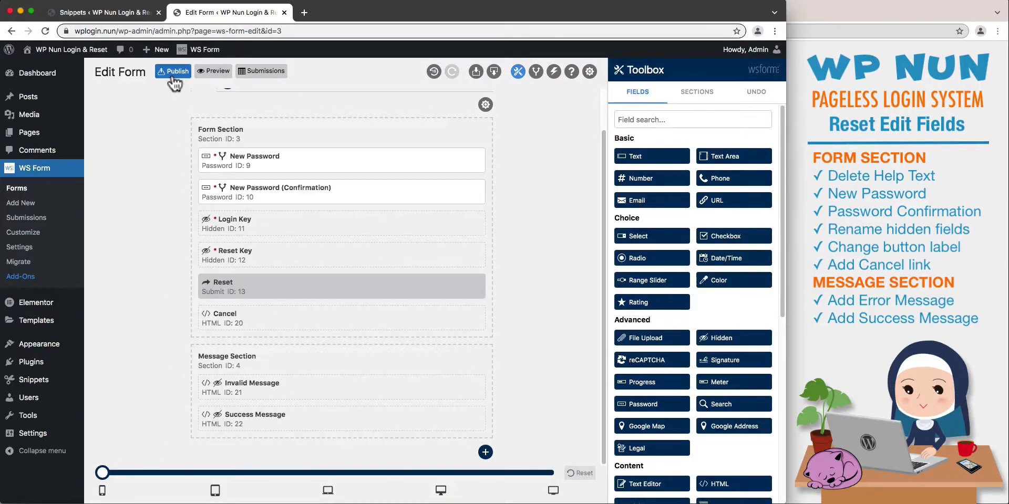
click(173, 76)
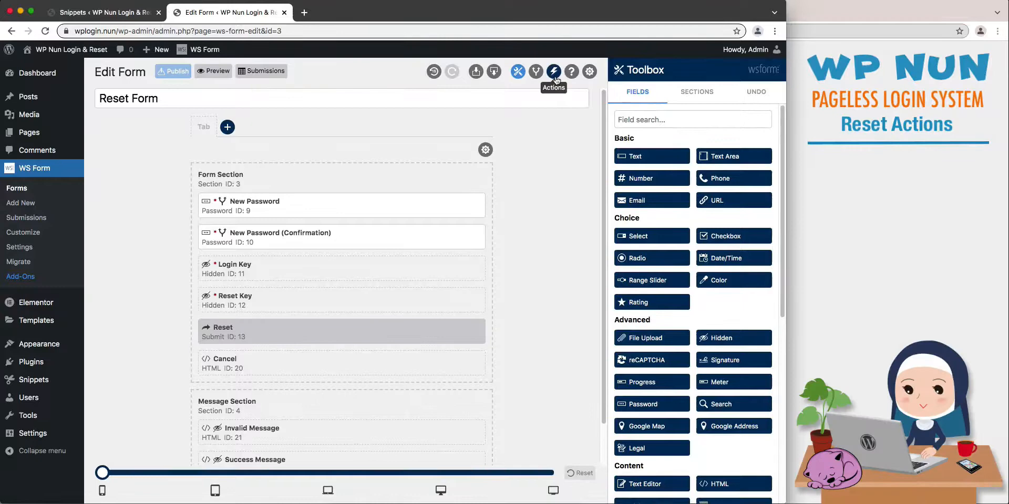
Open the form's User Management action and remove the Help Text row from its field mapping.
click(555, 78)
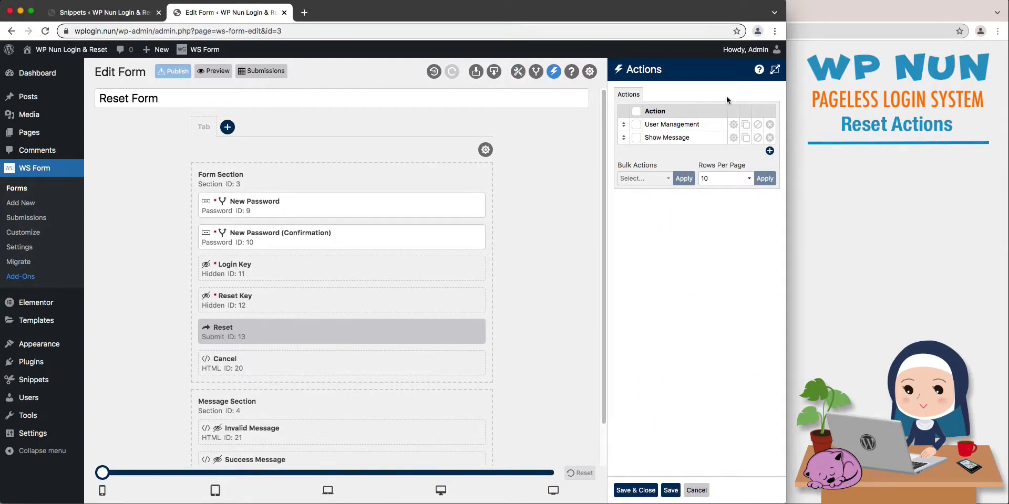
click(730, 124)
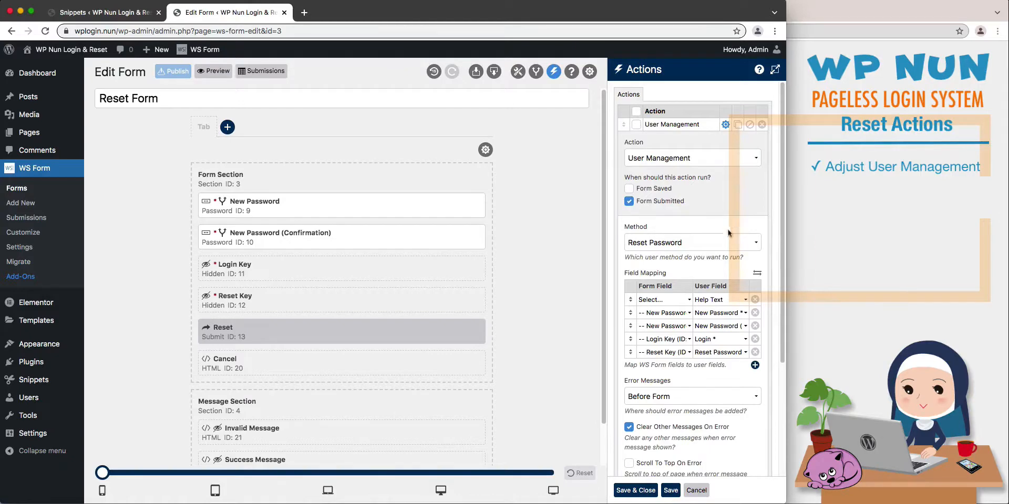
click(754, 300)
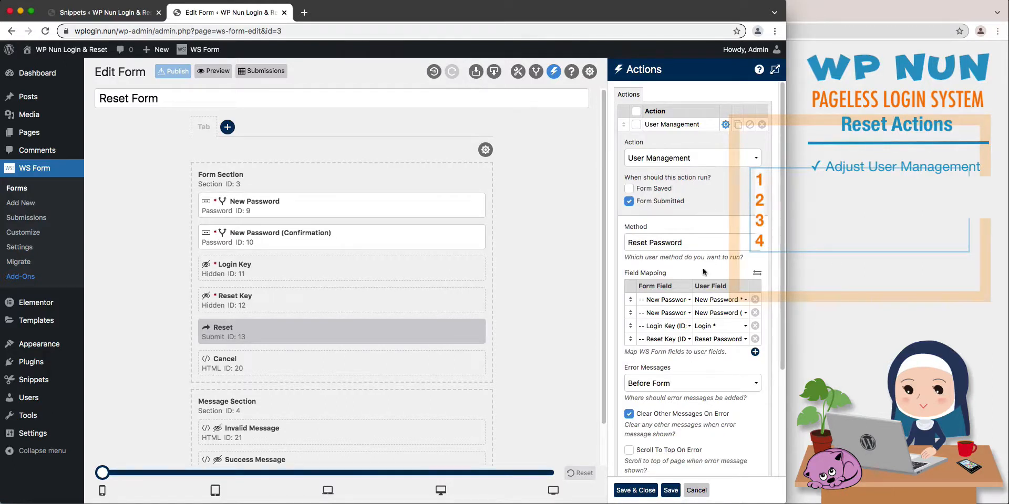
Check the User Management field mappings for New Password, New Password (Confirmation), Login Key and Reset Key.
click(687, 300)
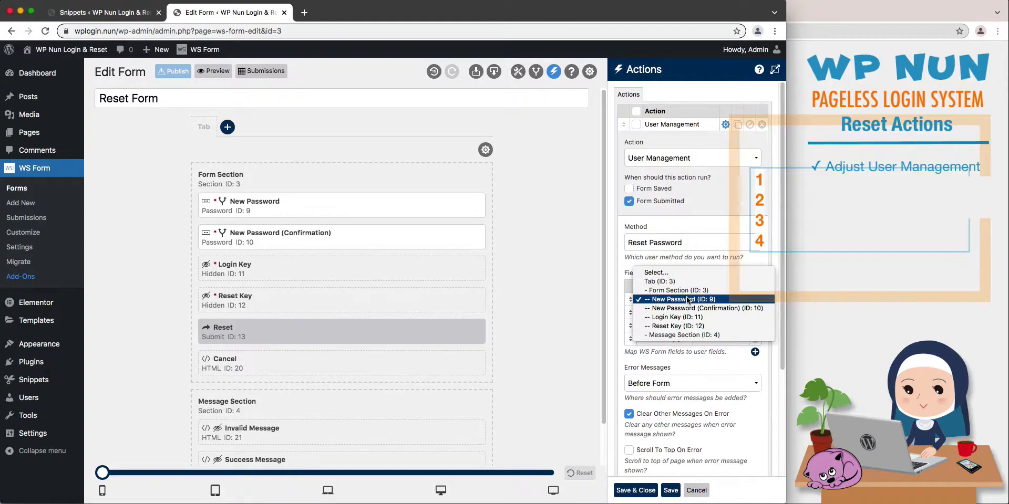
click(687, 299)
click(702, 300)
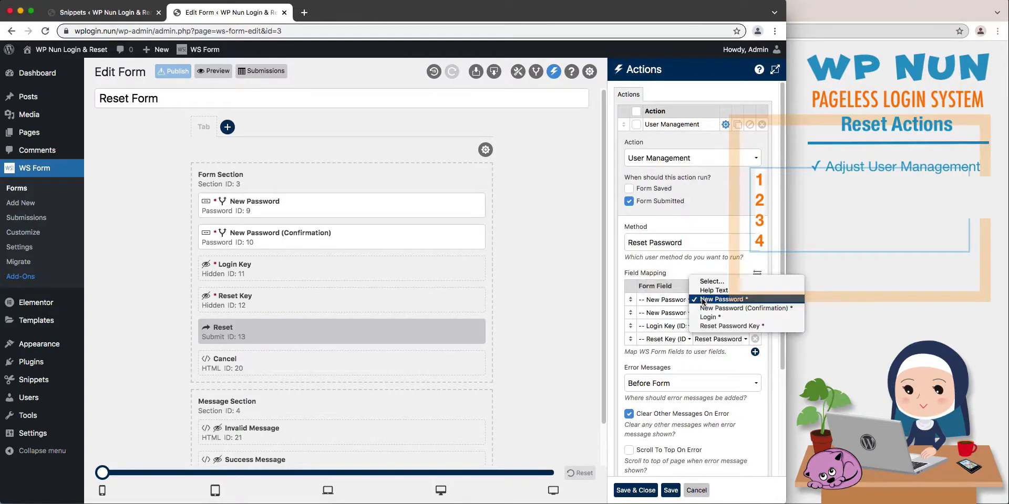
click(702, 299)
click(687, 312)
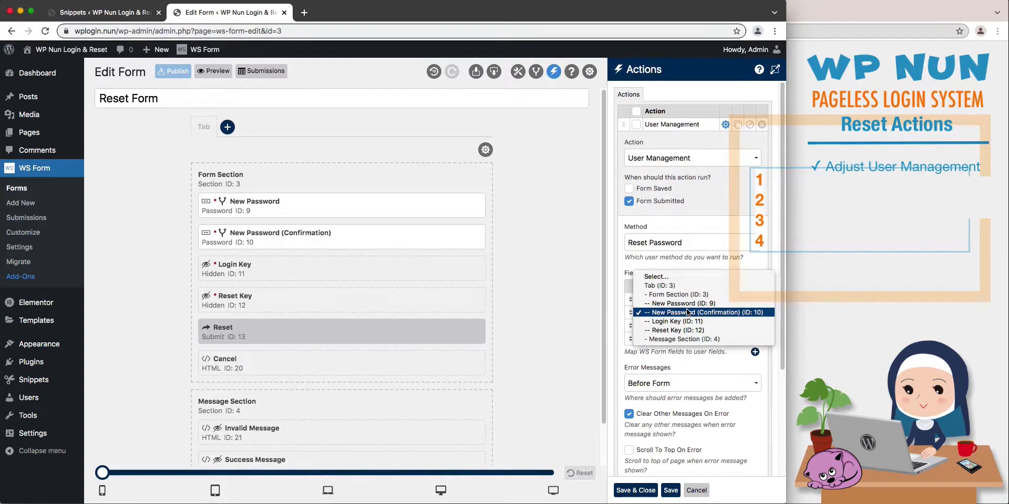
click(687, 312)
click(701, 314)
click(701, 313)
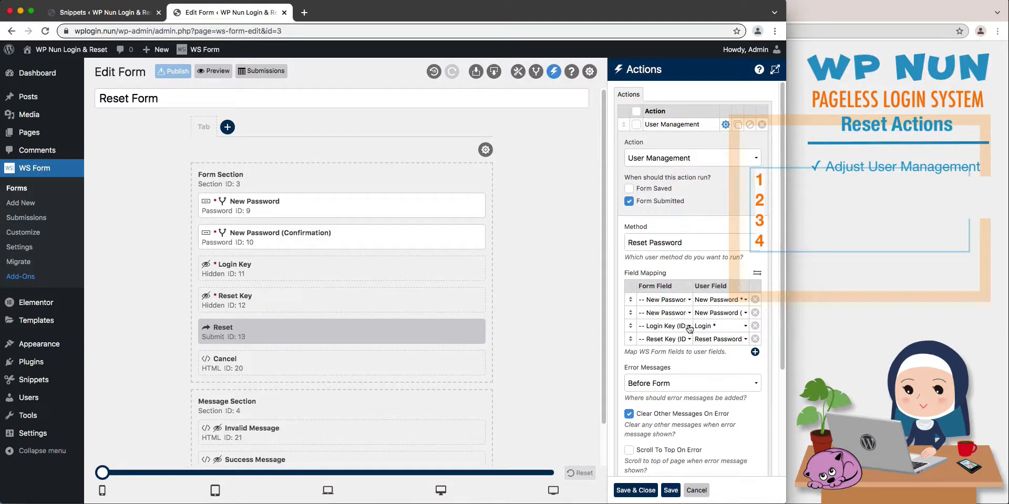
click(690, 329)
click(690, 326)
click(698, 326)
click(699, 325)
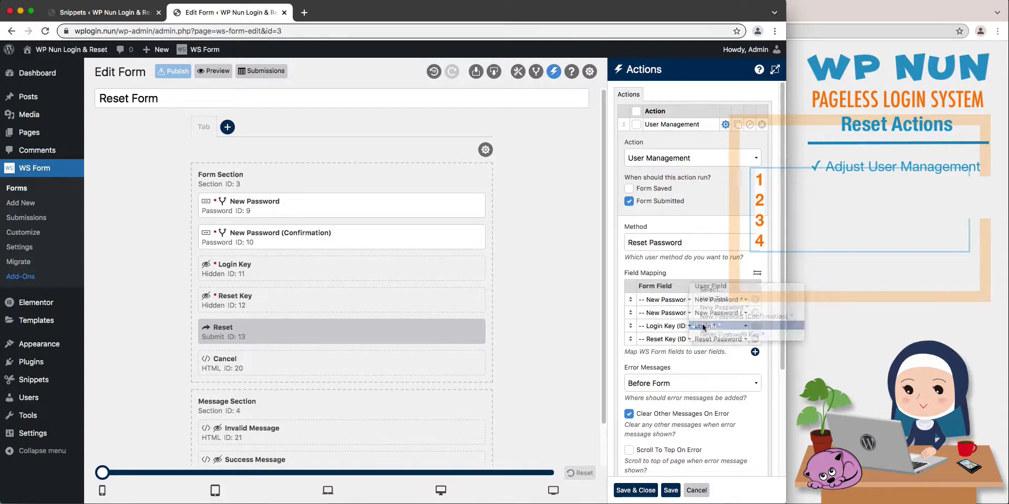
click(681, 339)
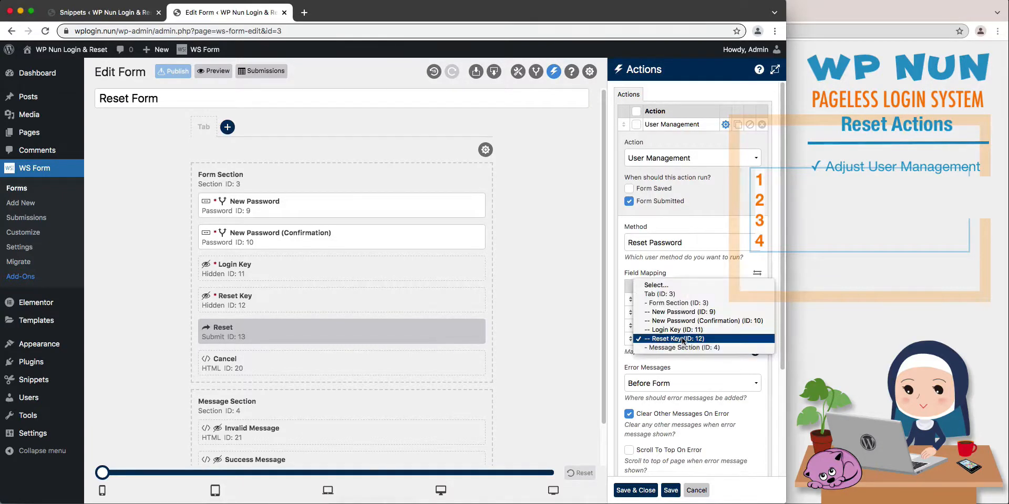
click(682, 339)
click(702, 340)
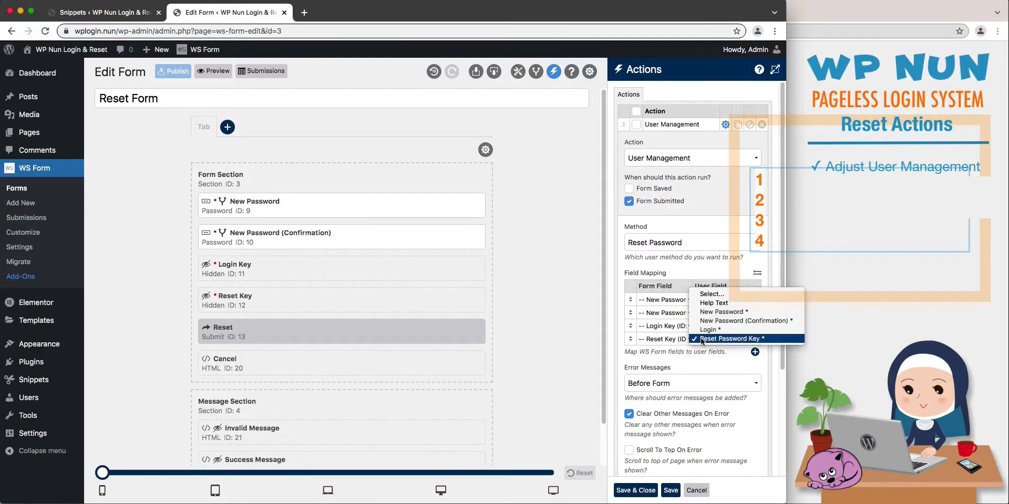
click(702, 339)
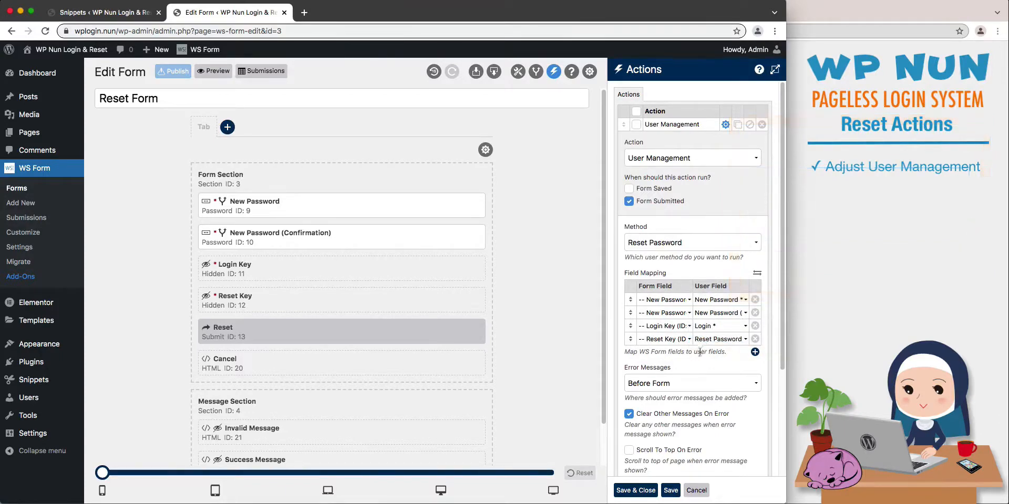
Save the User Management changes and delete the Show Message action.
click(667, 490)
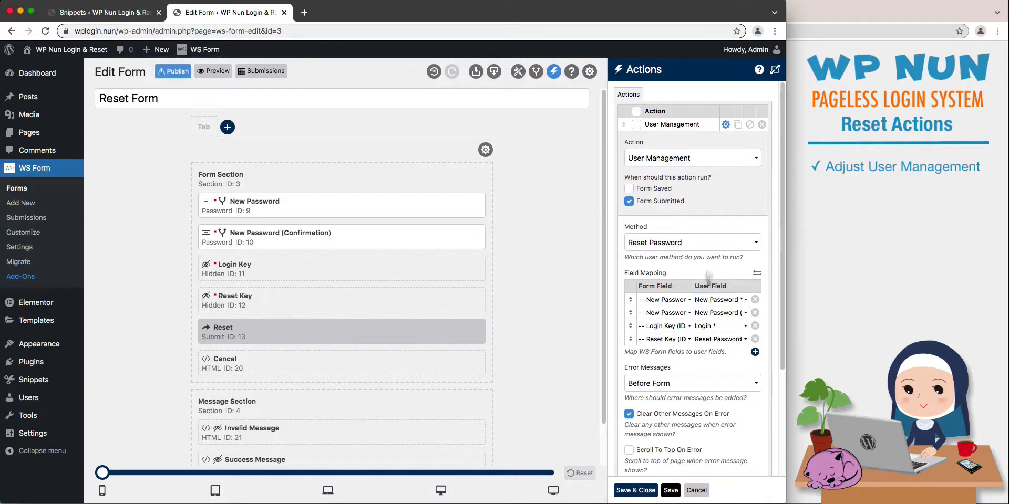
click(726, 129)
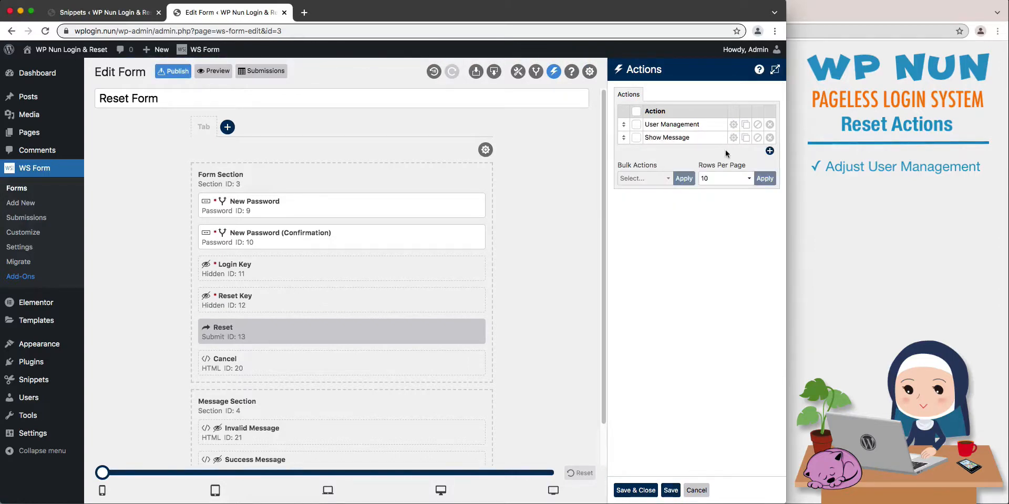
click(770, 138)
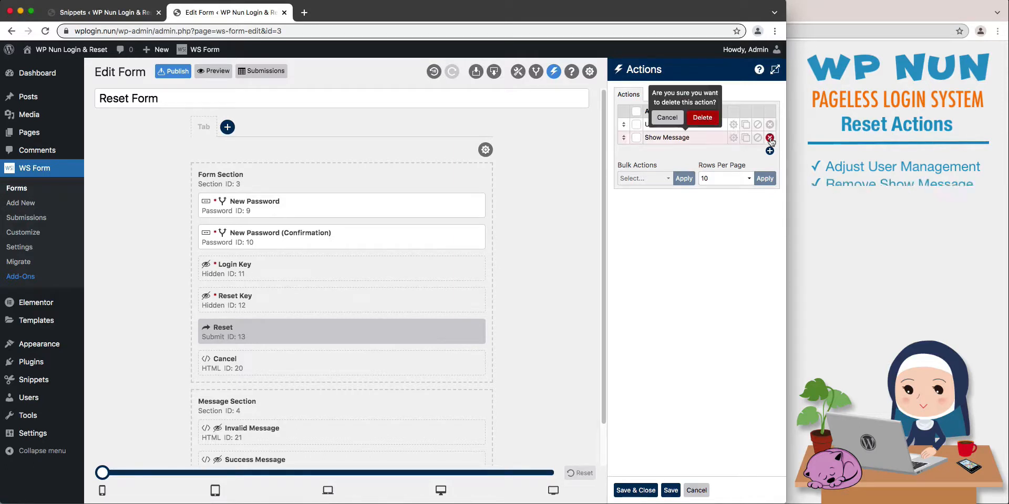
click(710, 123)
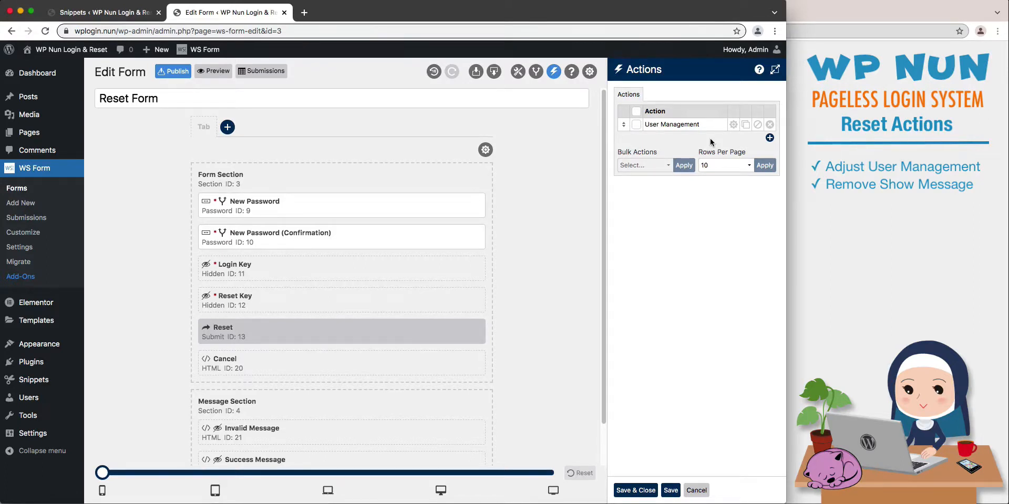
Add an action named "User Redirect" and set its action type to Redirect.
click(769, 138)
text(User Redirect)
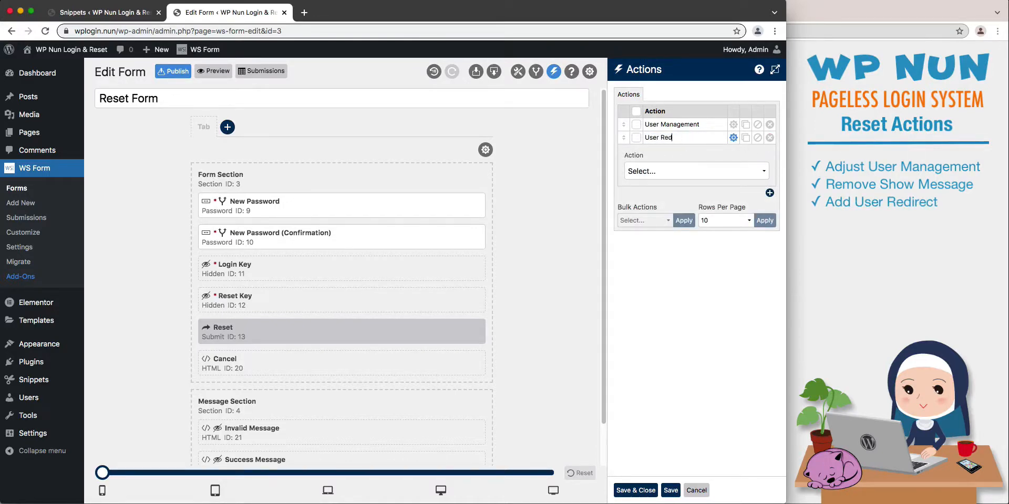
click(688, 172)
click(694, 220)
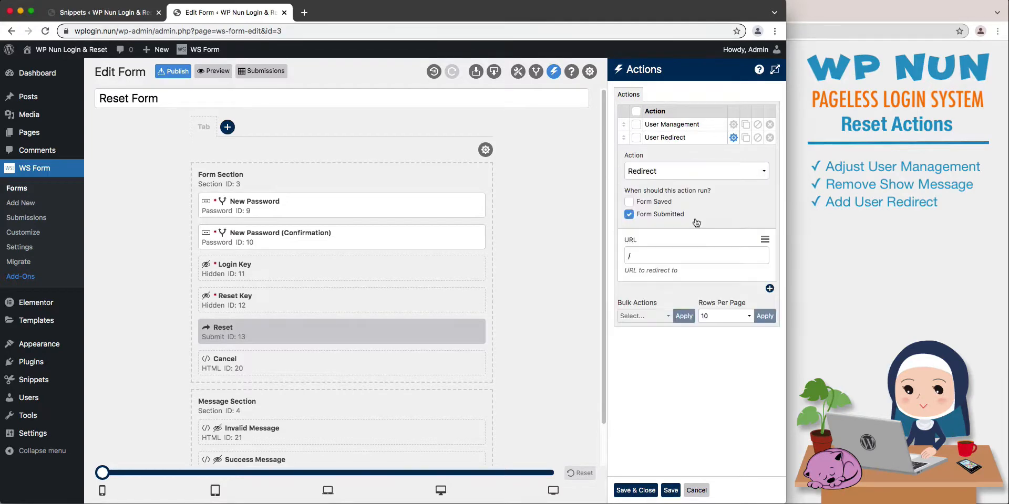
Set the User Redirect URL to "#blog_url/" using the Blog URL variable, and turn off running it when the form is submitted.
click(765, 240)
scroll(736, 336, down, 5)
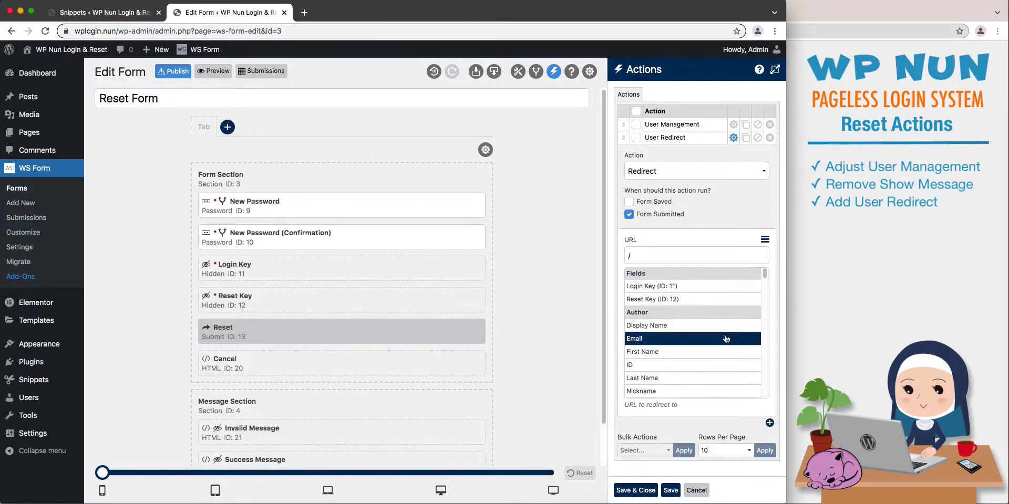
scroll(726, 339, down, 3)
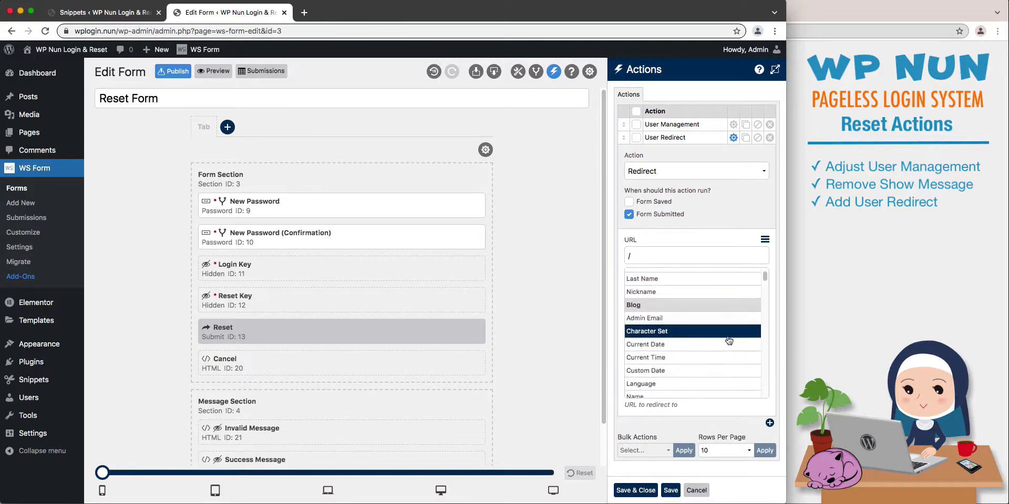
click(727, 370)
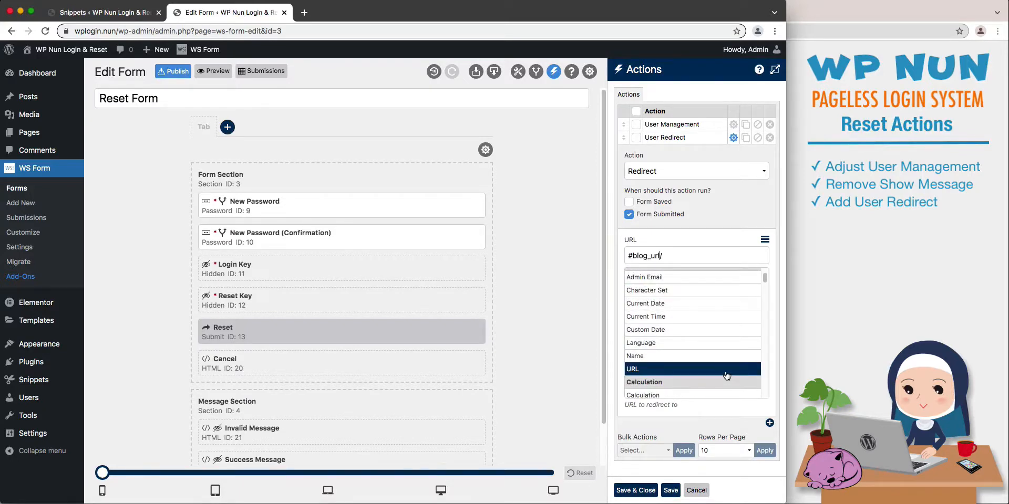
click(764, 243)
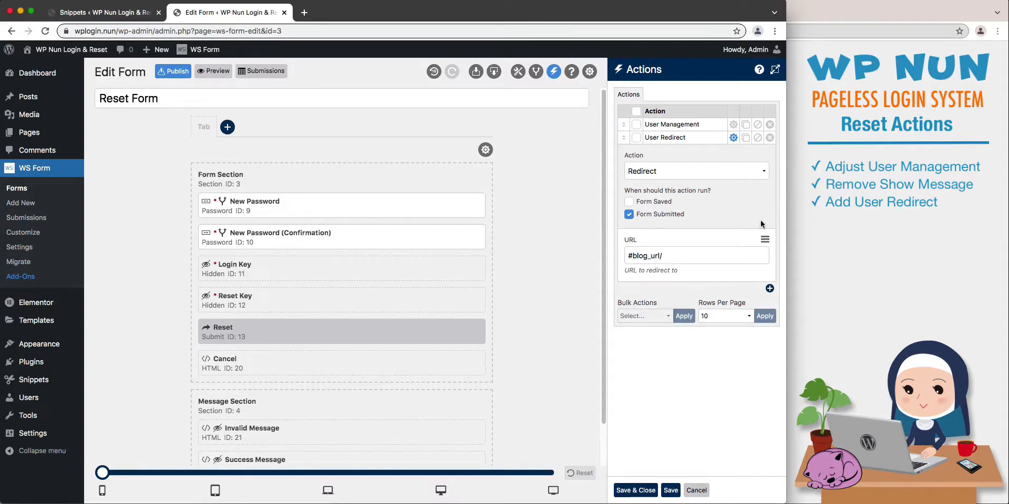
click(628, 215)
Save and close the Reset Form's actions, and publish the form.
click(637, 491)
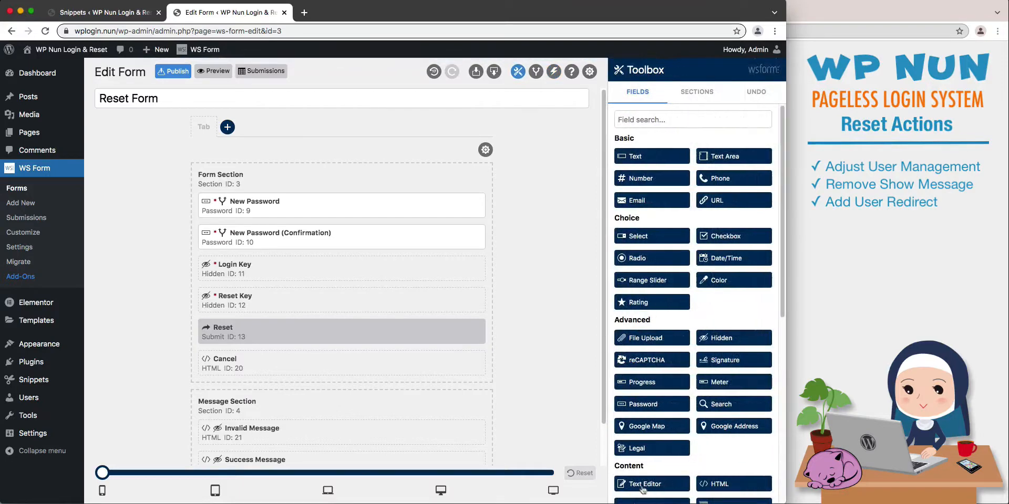
click(173, 74)
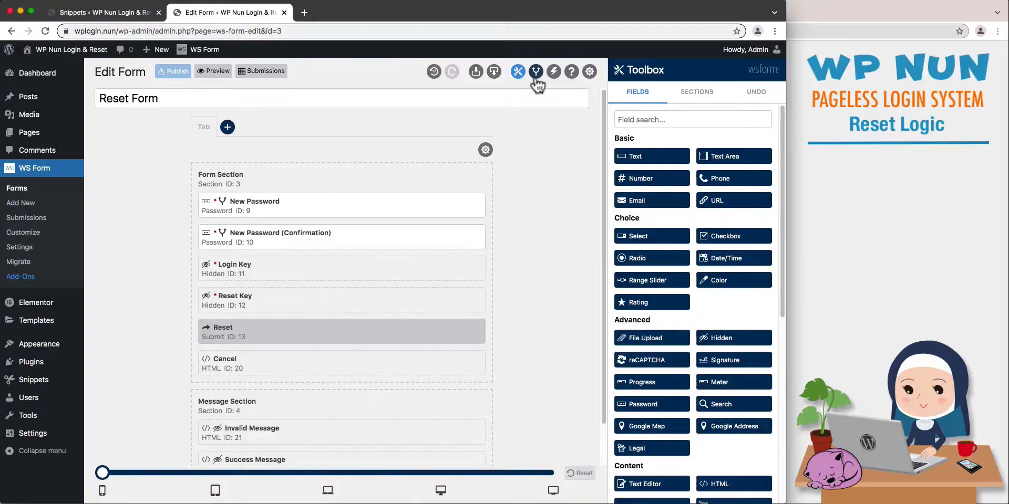
Review the IF, THEN and ELSE rules of the "Check passwords match" condition in the form's conditional logic.
click(535, 71)
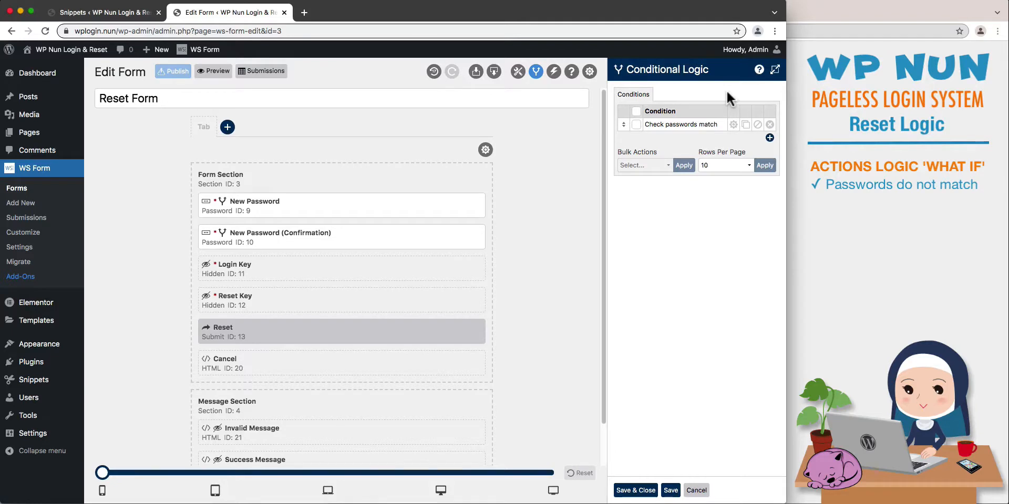
click(733, 126)
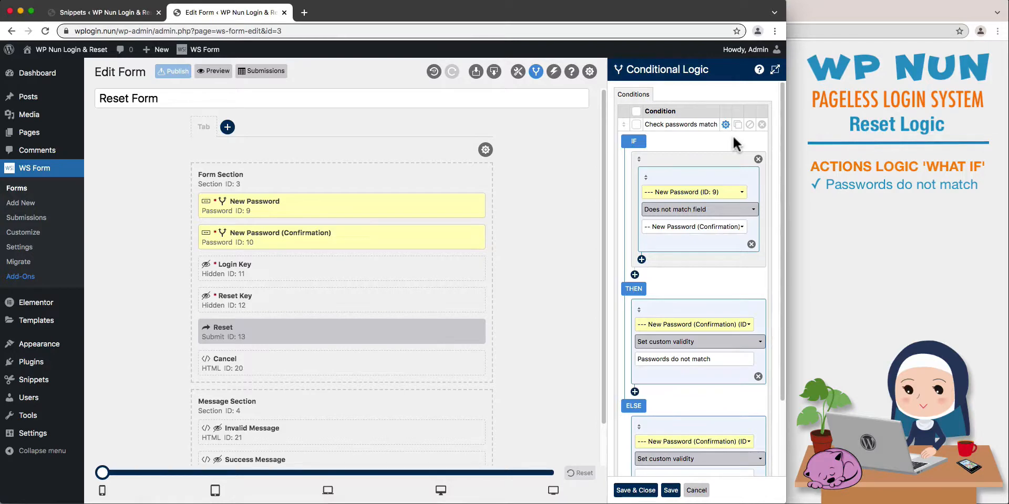
scroll(734, 141, down, 4)
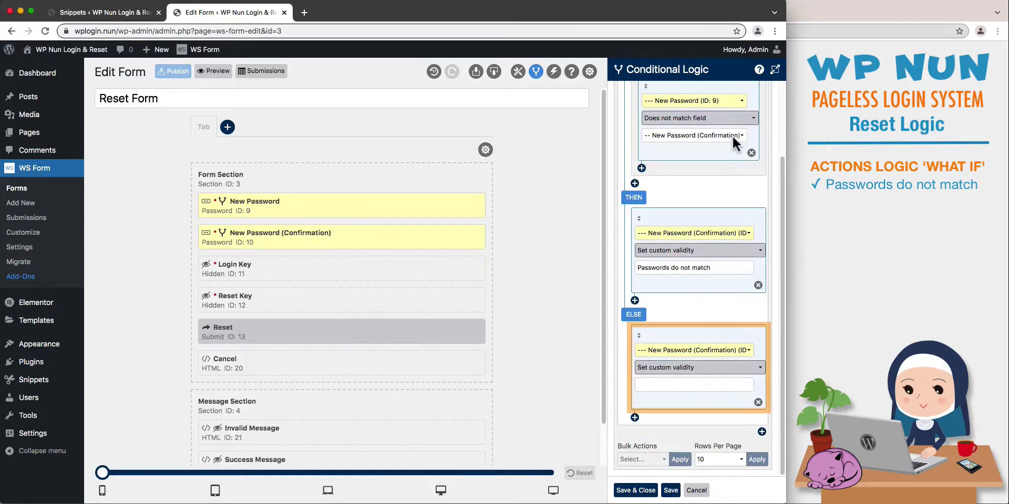
scroll(732, 135, up, 4)
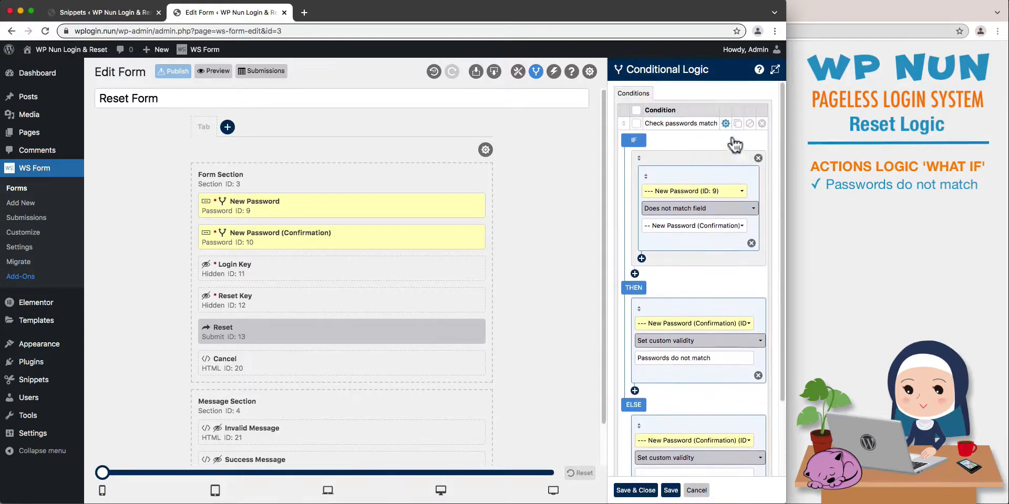
click(726, 125)
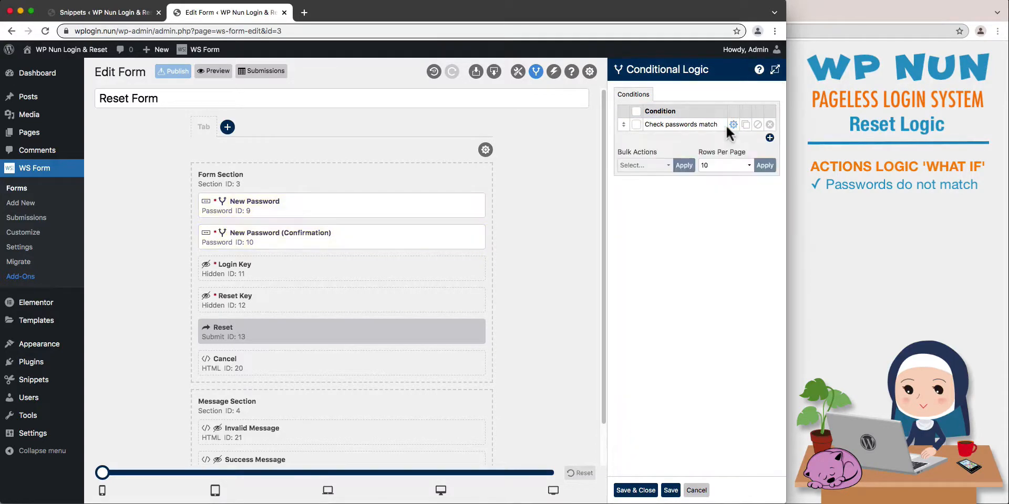
Add a condition named "Blank Keys" in the expanded conditional logic view, with an IF rule that Login Key is blank.
click(775, 70)
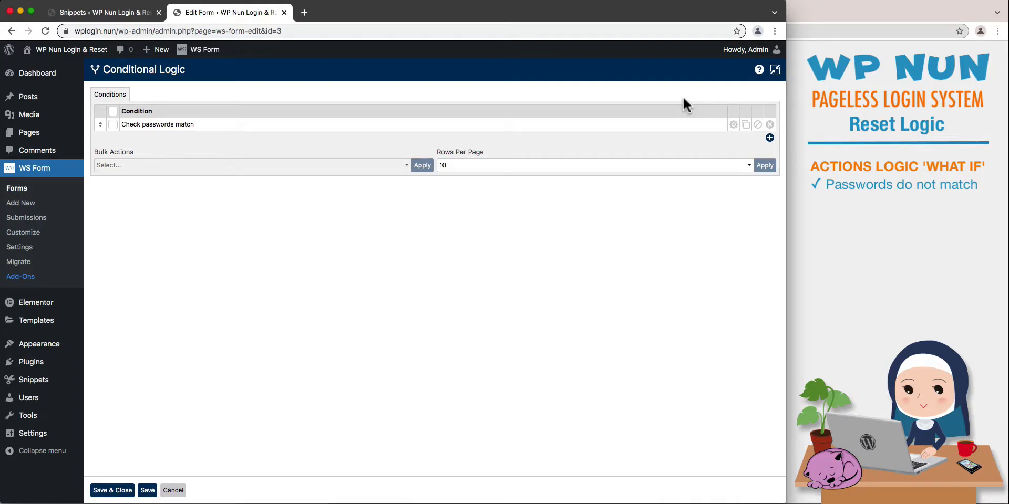
click(769, 138)
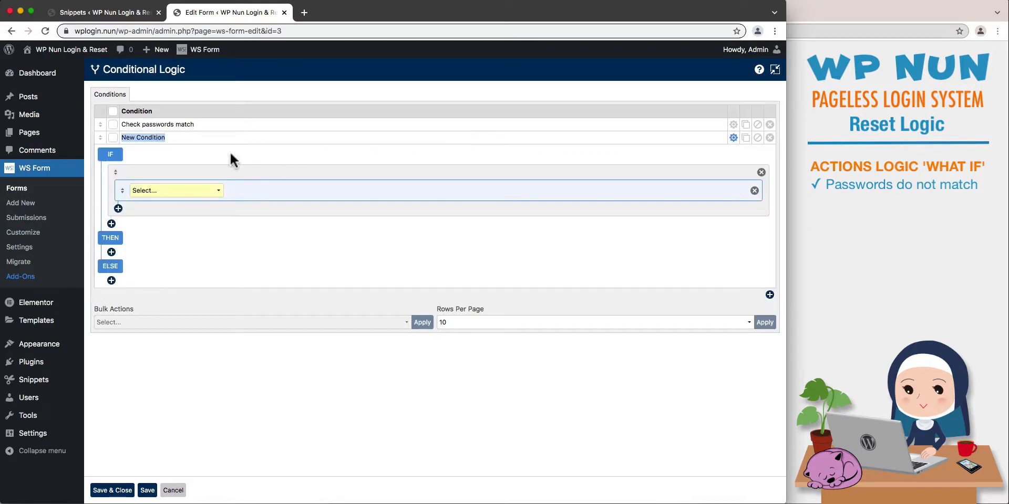
text(Blank Keys)
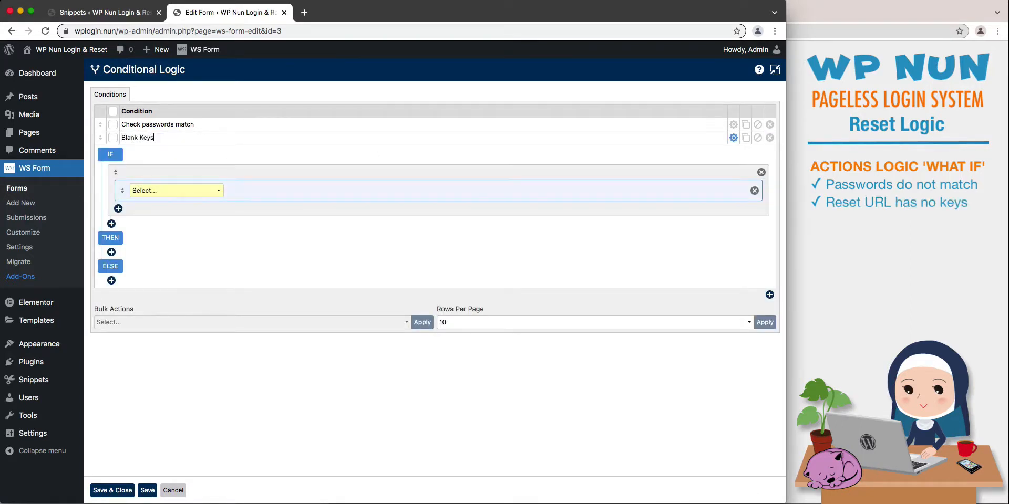
click(215, 190)
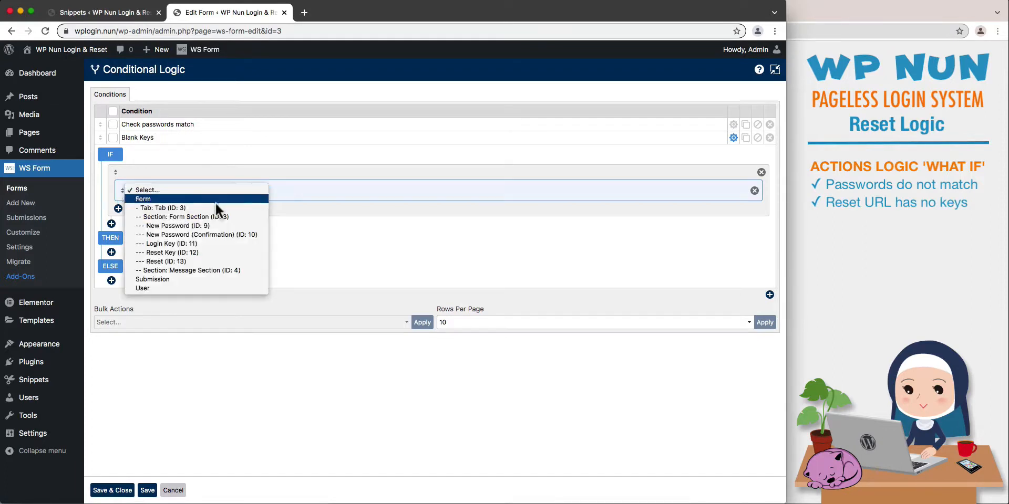
click(217, 244)
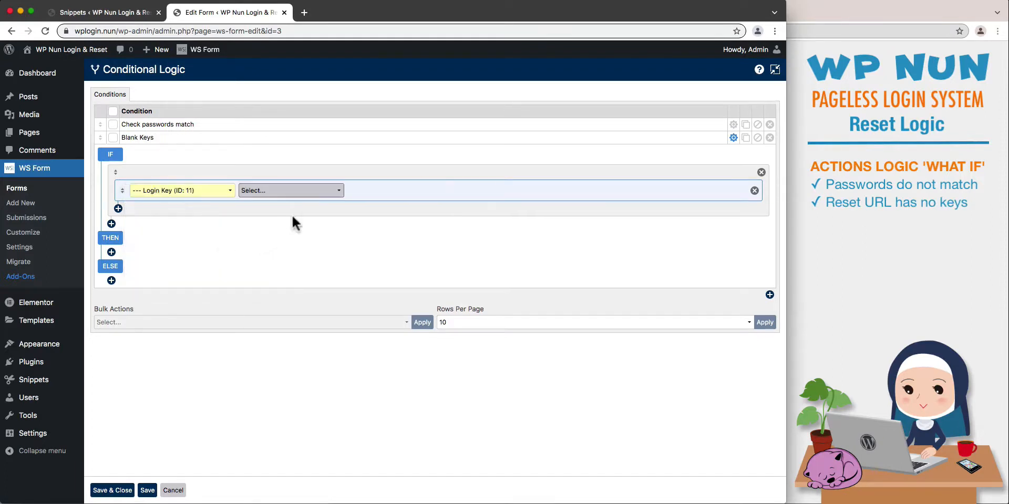
click(320, 191)
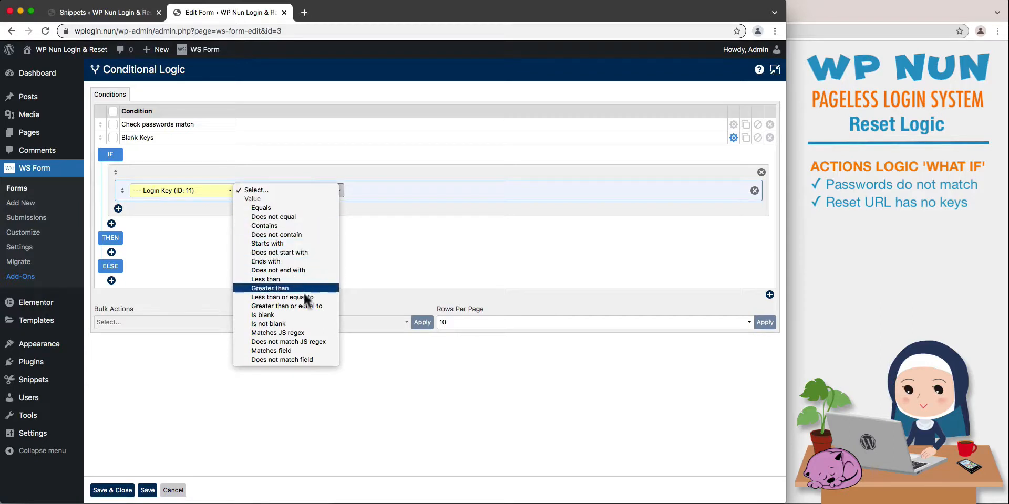
click(304, 315)
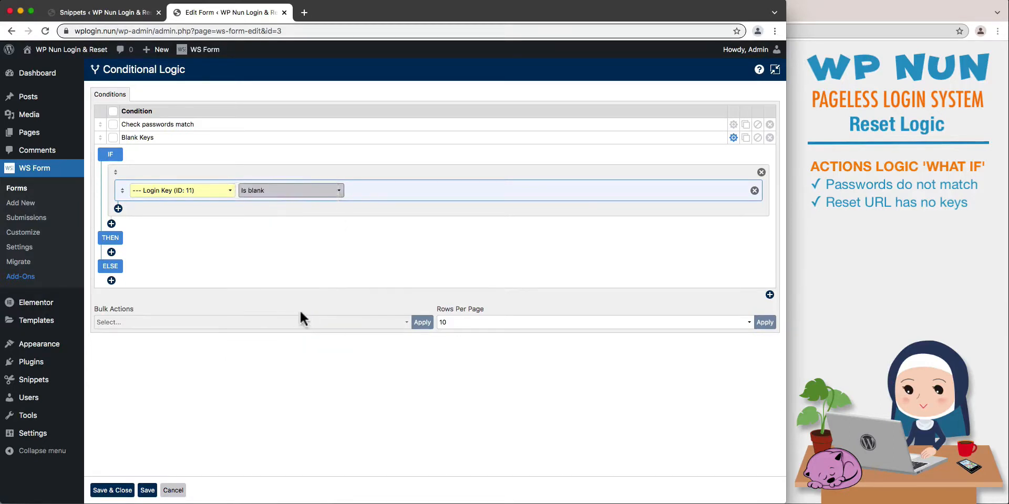
Add an OR rule to the Blank Keys condition requiring that Reset Key is blank.
click(118, 209)
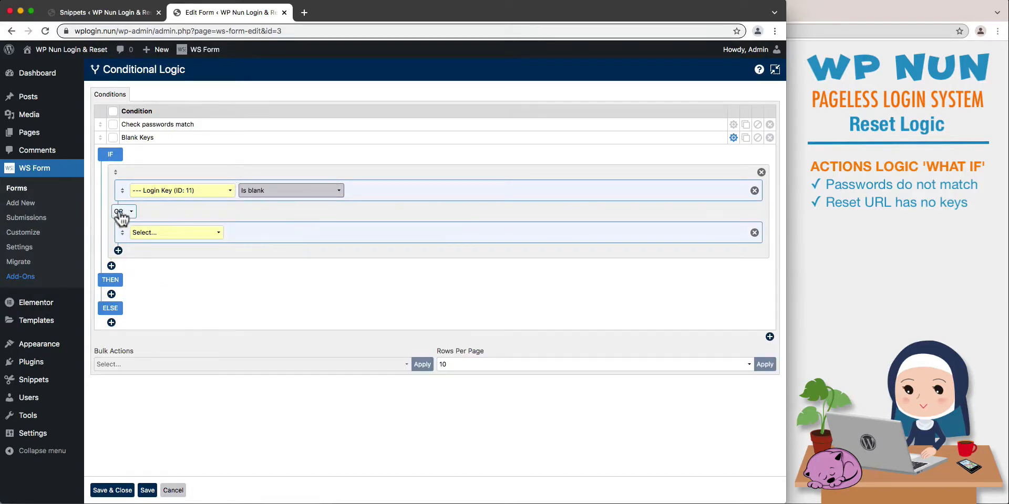
click(199, 237)
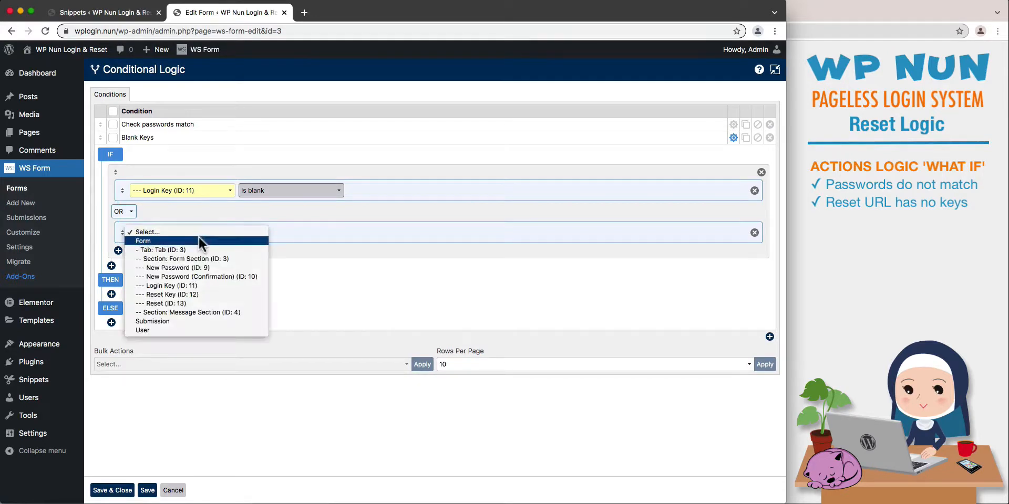
click(199, 294)
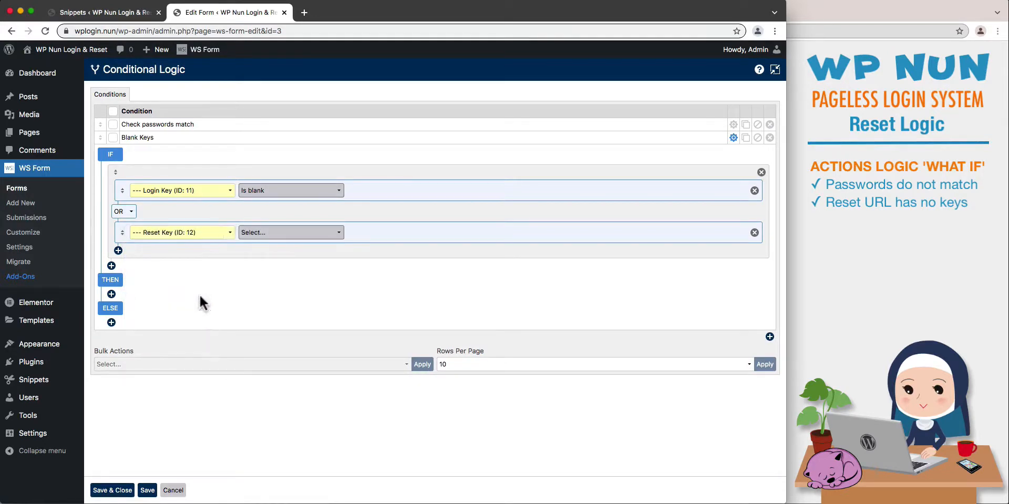
click(325, 235)
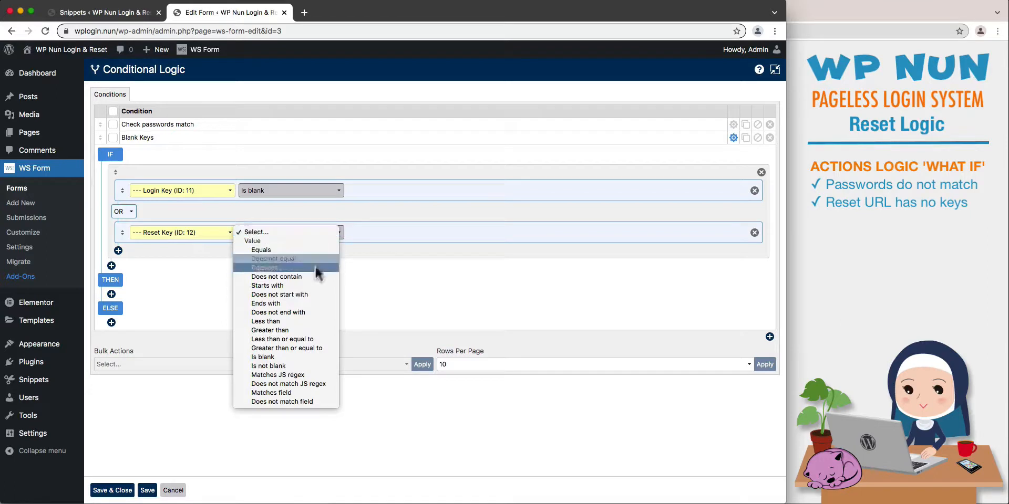
click(299, 356)
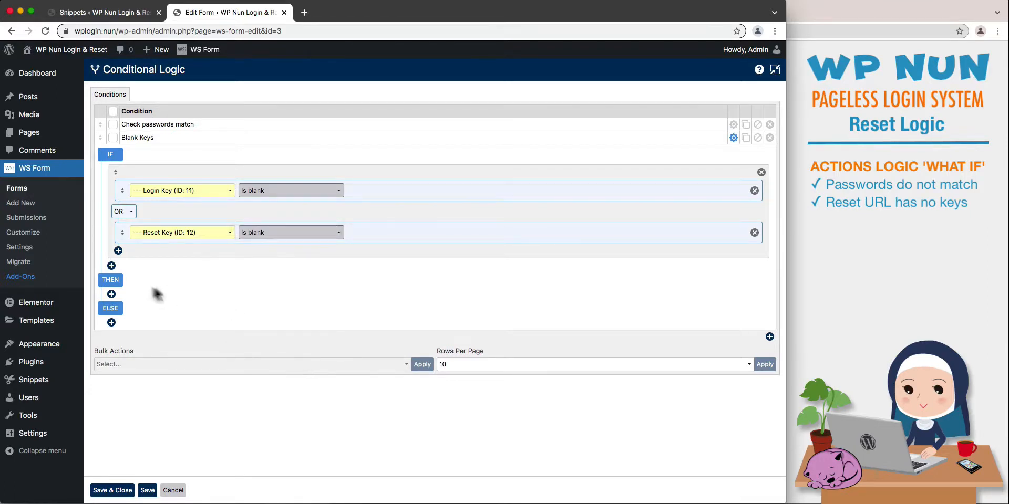
Add a THEN action to the Blank Keys condition that runs User Redirect immediately.
click(111, 295)
click(154, 304)
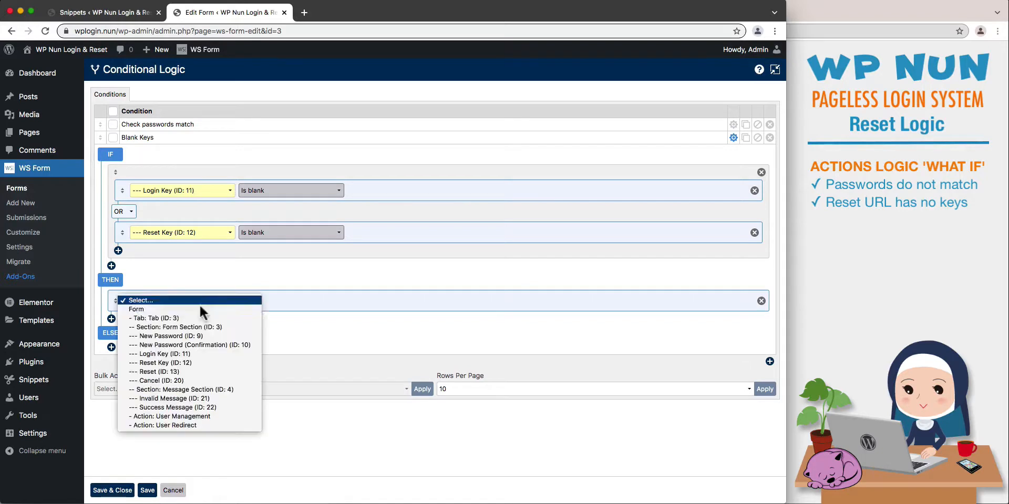
click(201, 425)
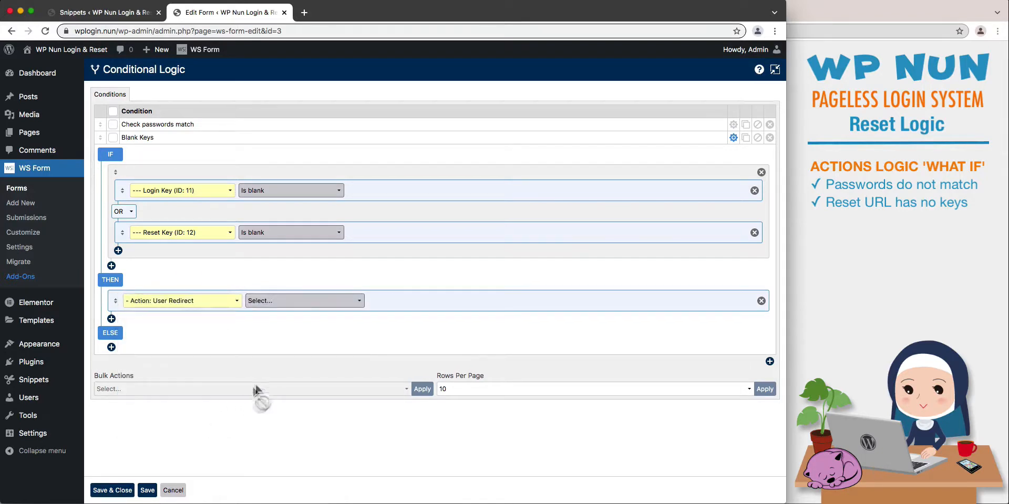
click(305, 307)
click(302, 310)
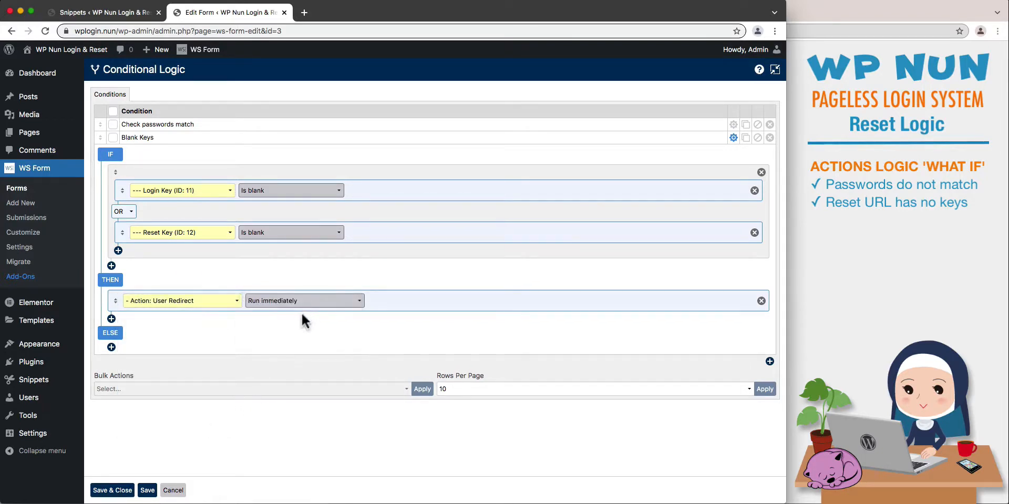
Add a second THEN action setting the Form Section's visibility to Hidden, and delete the matching ELSE action.
click(111, 320)
click(149, 326)
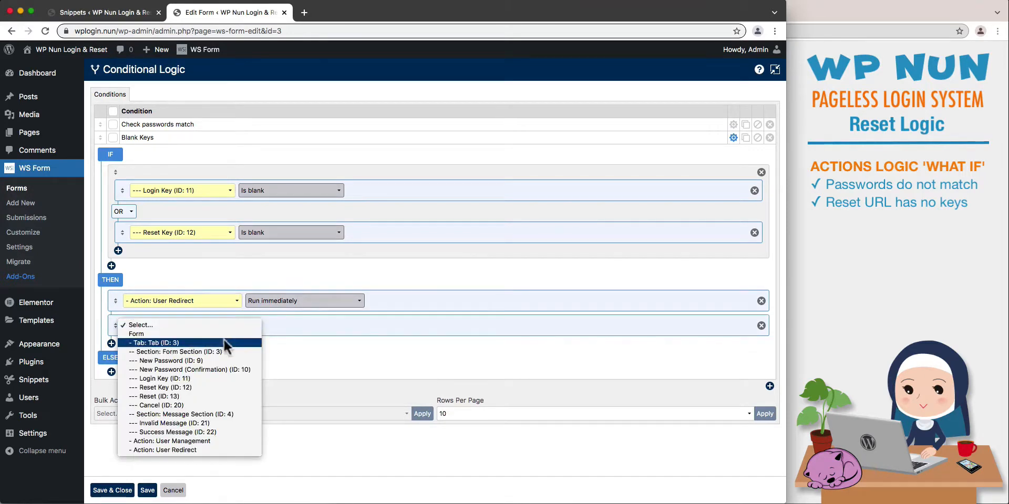
click(234, 350)
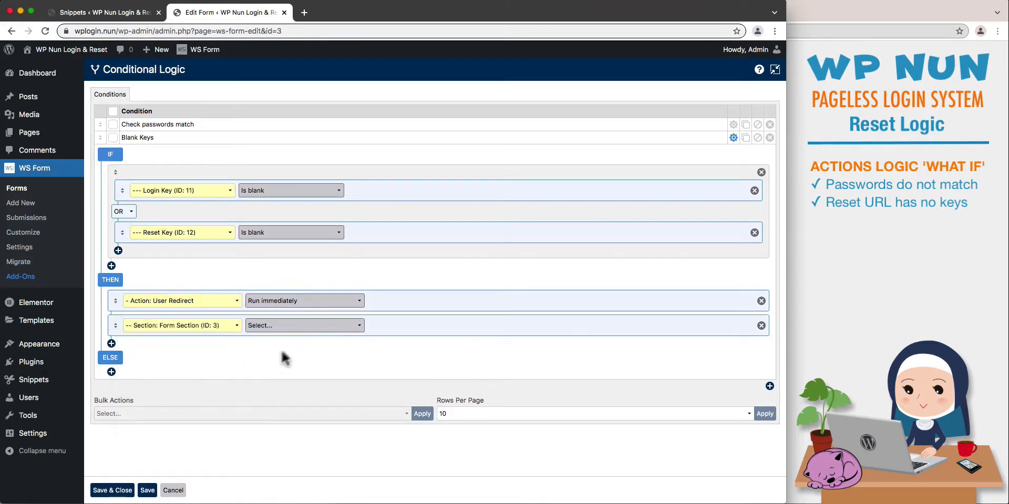
click(304, 327)
click(304, 334)
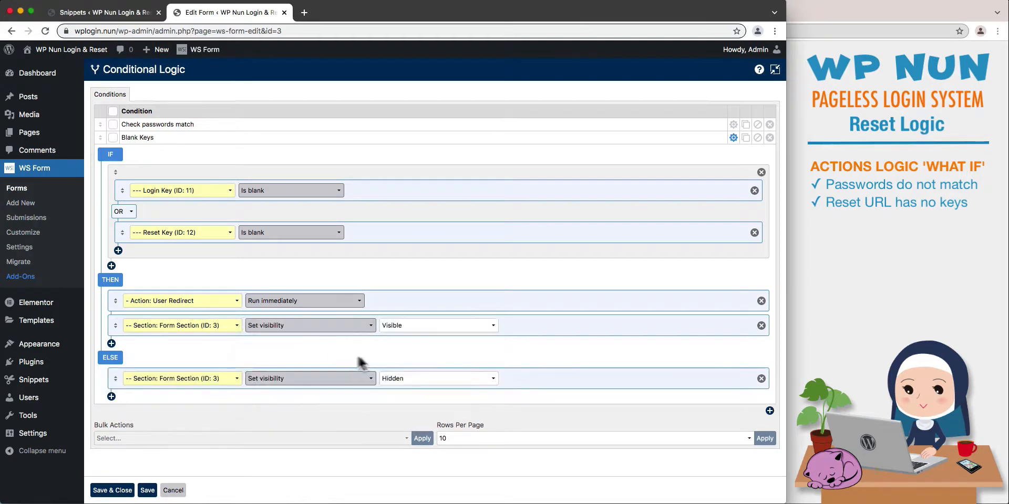
click(408, 330)
click(411, 337)
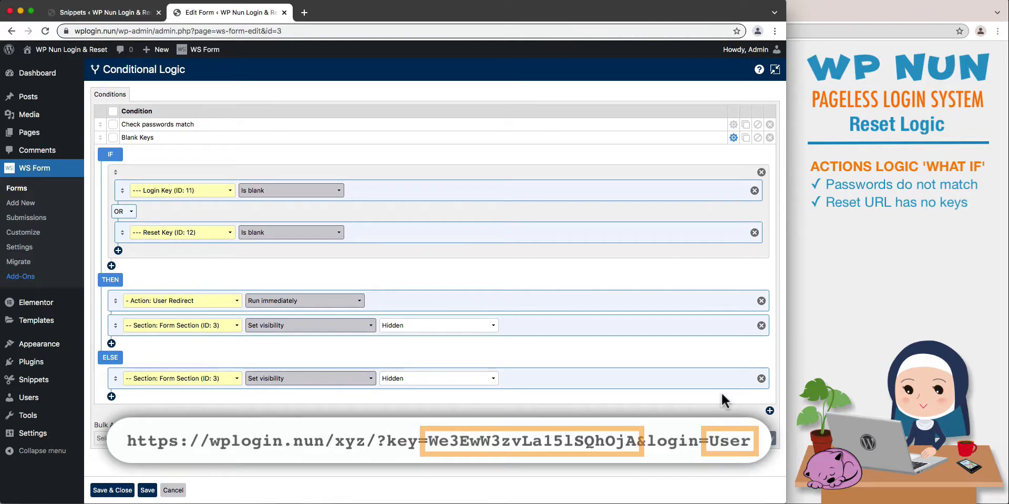
click(760, 379)
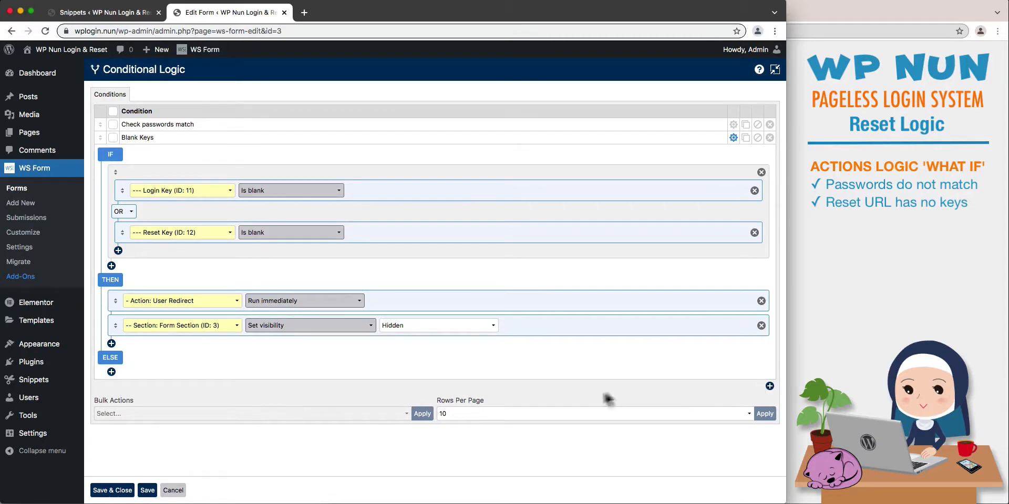
Save the conditional logic, collapse the Blank Keys condition and move it above "Check passwords match".
click(150, 489)
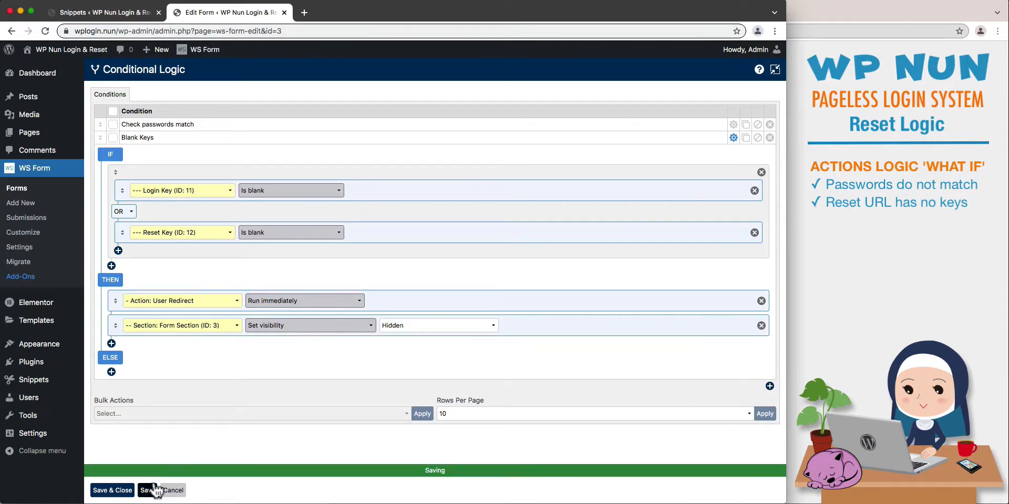
click(733, 138)
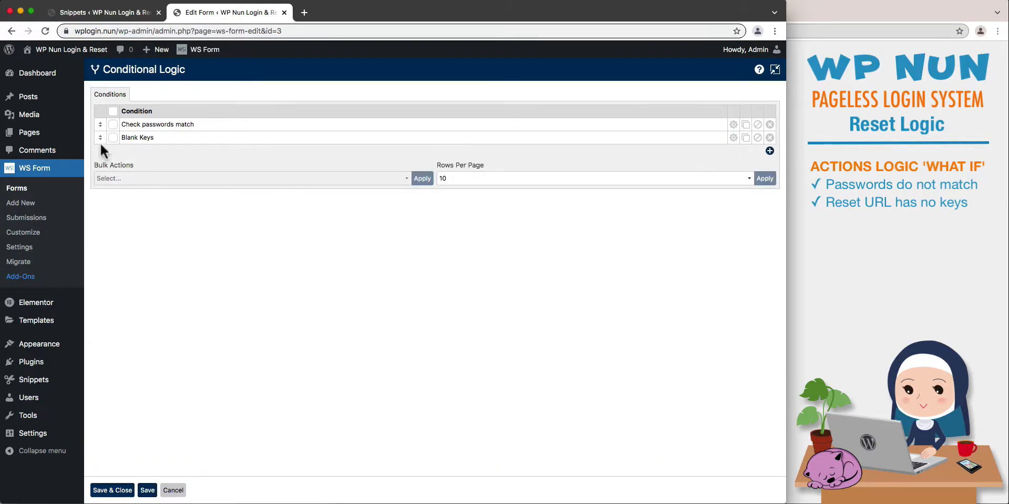
drag(100, 136, 100, 123)
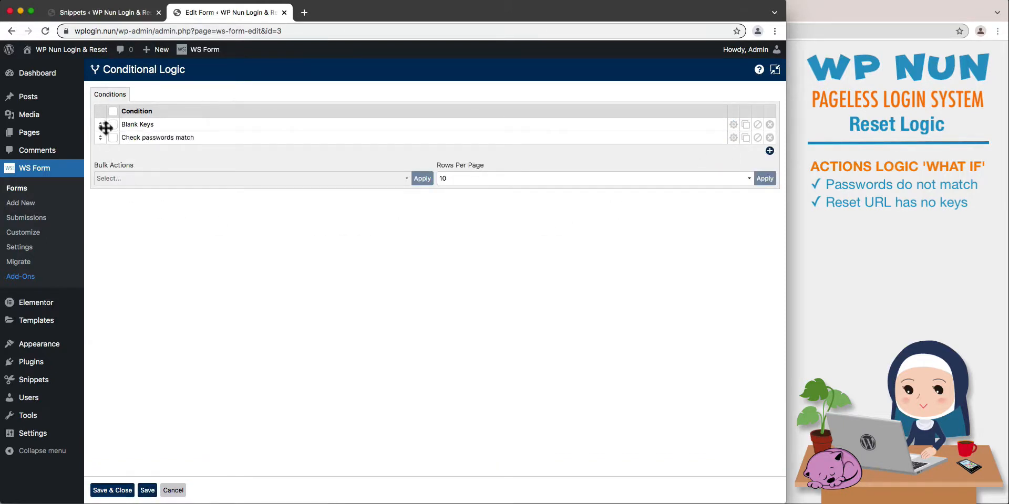
Add a condition named "Invalid Session" with an IF rule for the Form's Submit error event.
click(769, 151)
text(I)
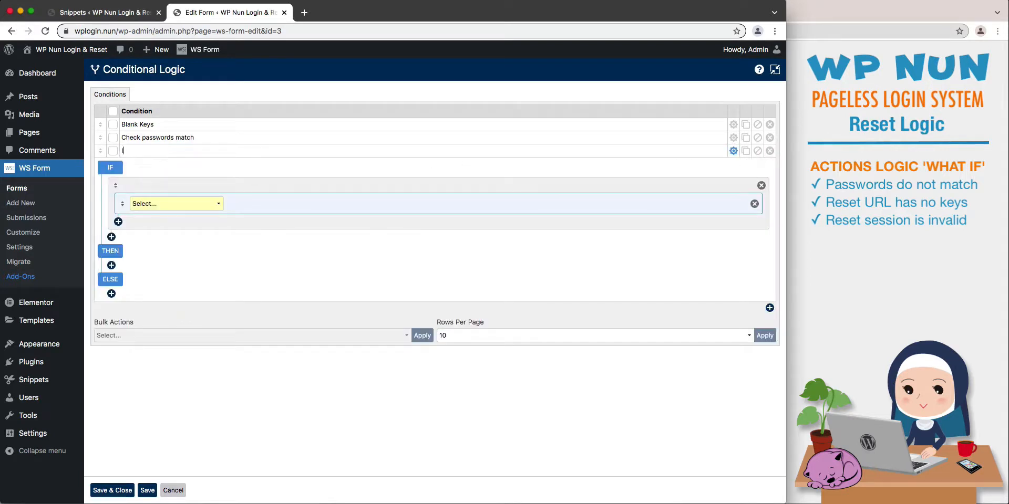
text(nvalid Session)
click(218, 205)
click(222, 212)
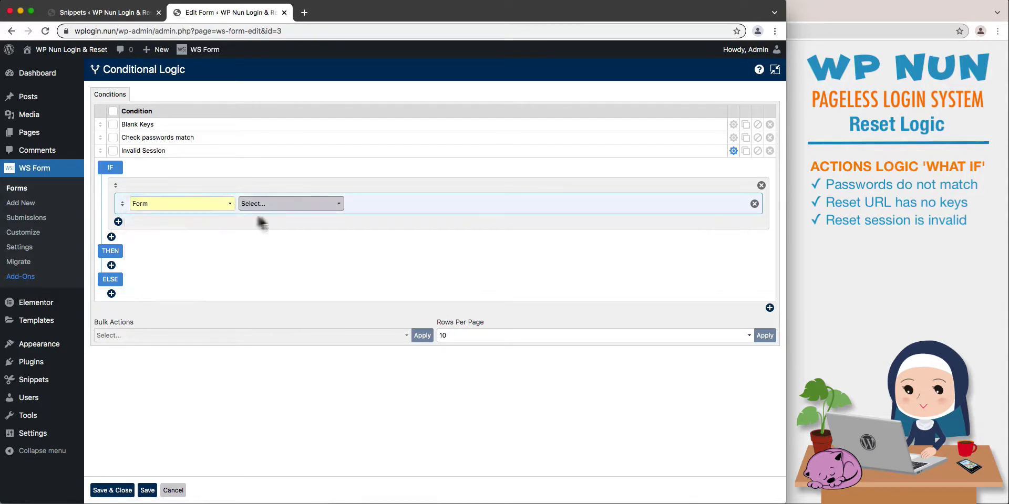
click(317, 204)
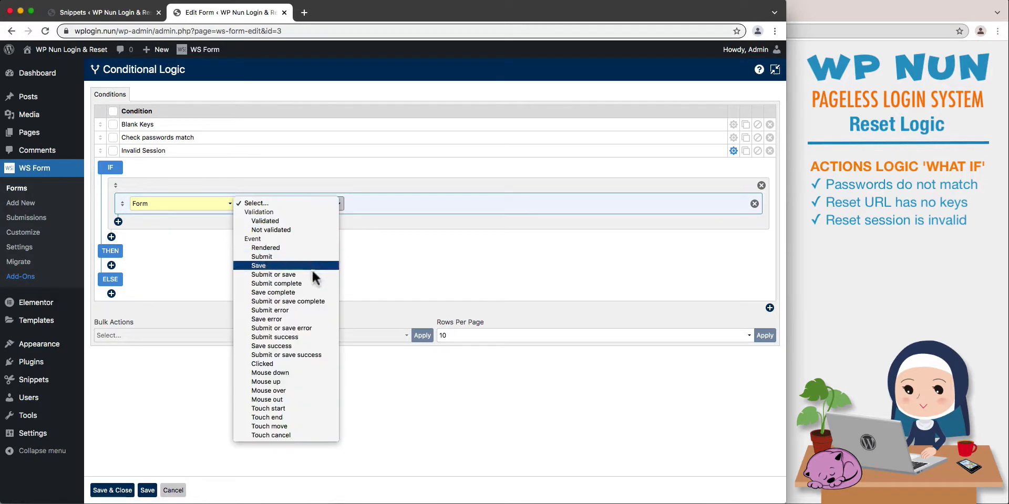
click(313, 310)
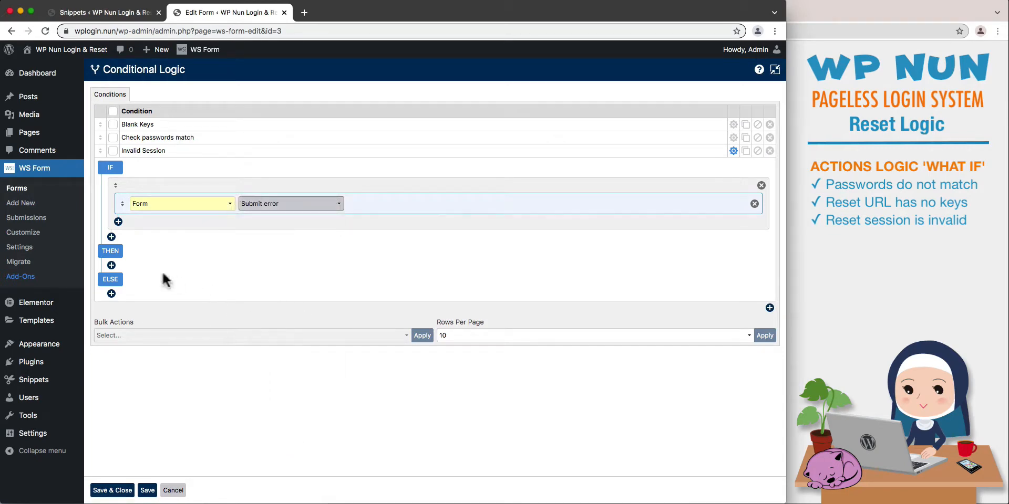
Add a THEN action to the Invalid Session condition that sets the Form Section's visibility to Hidden.
click(112, 265)
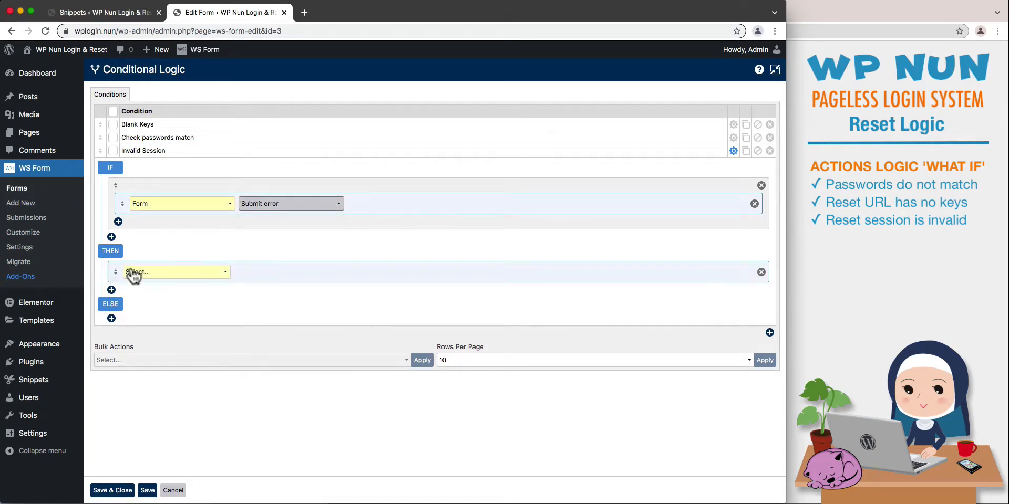
click(216, 273)
click(234, 297)
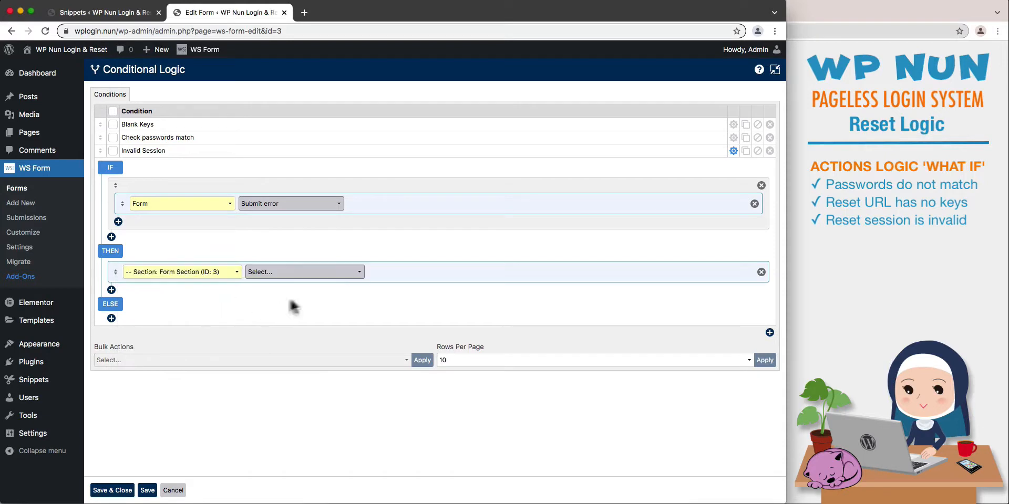
click(337, 274)
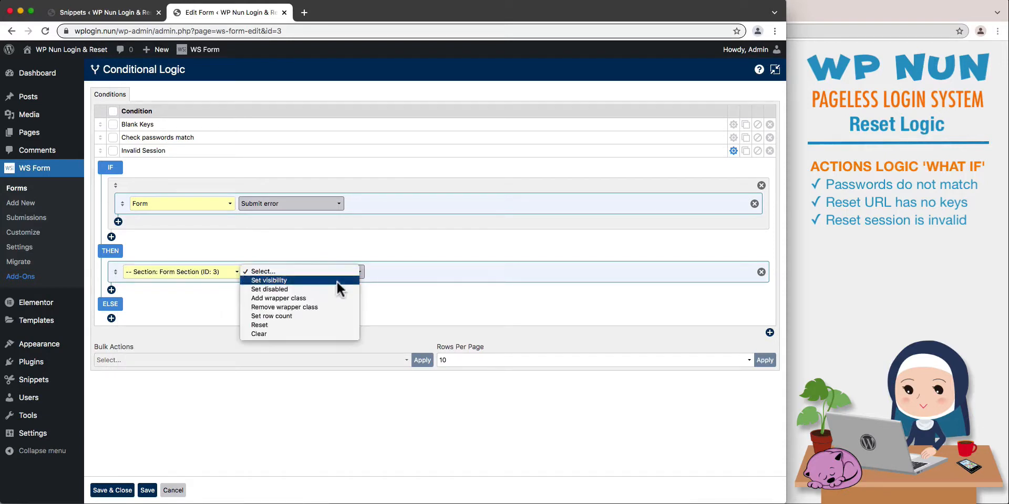
click(336, 280)
click(416, 283)
click(414, 283)
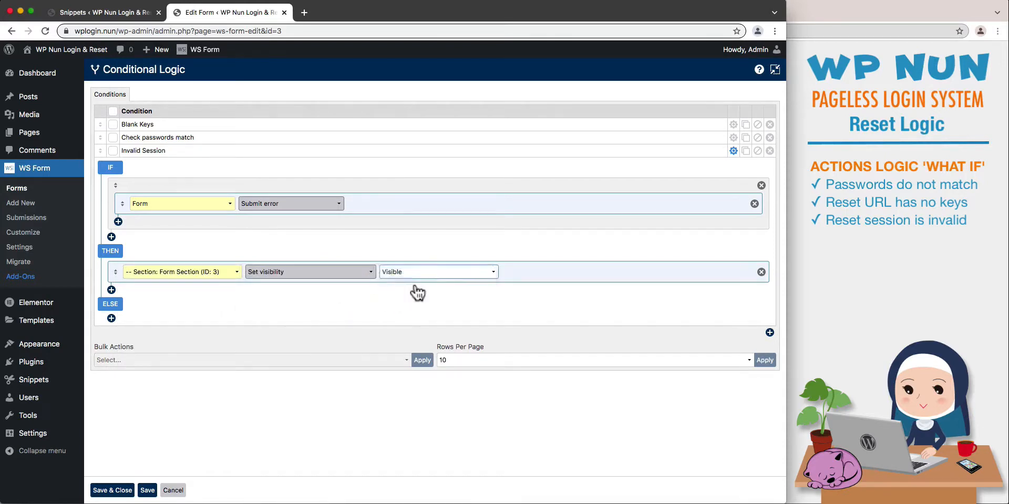
Add a second THEN action to Invalid Session that sets the Invalid Message's visibility to Visible.
click(111, 291)
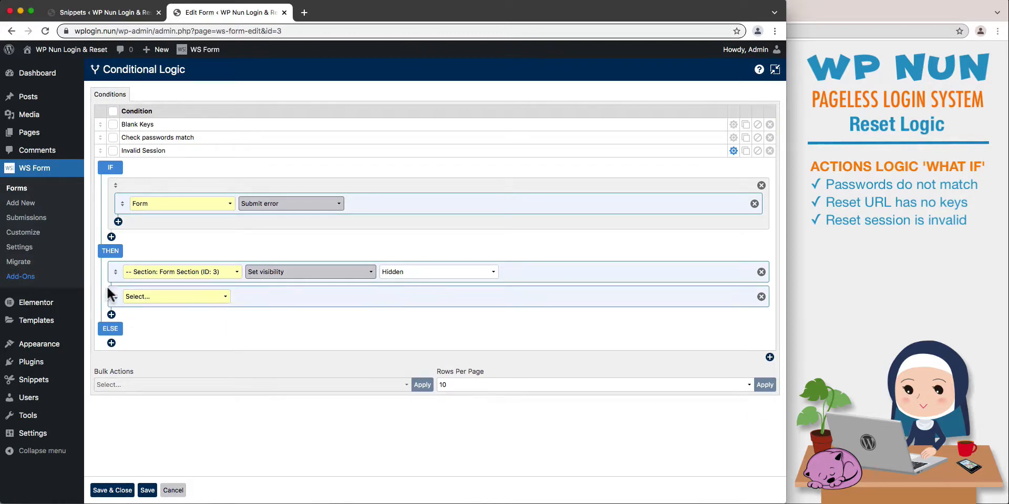
click(207, 296)
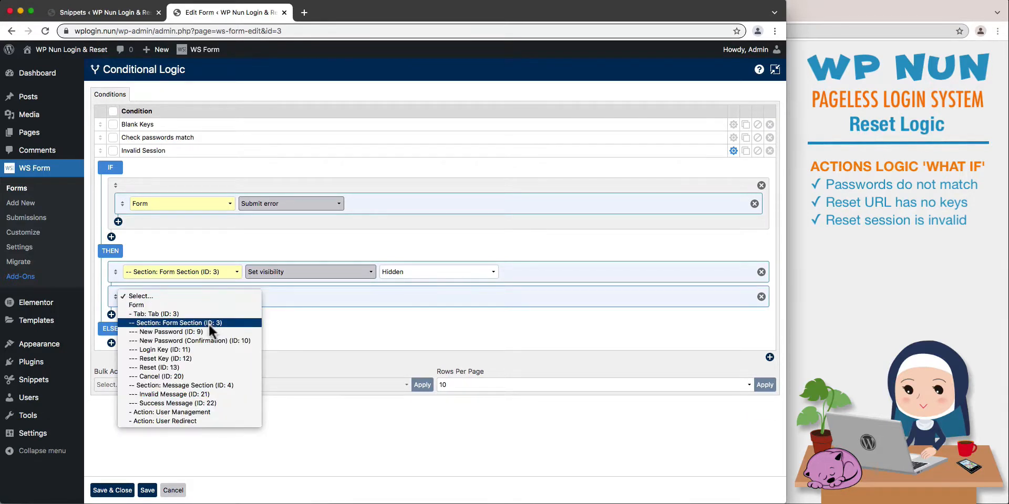
click(220, 395)
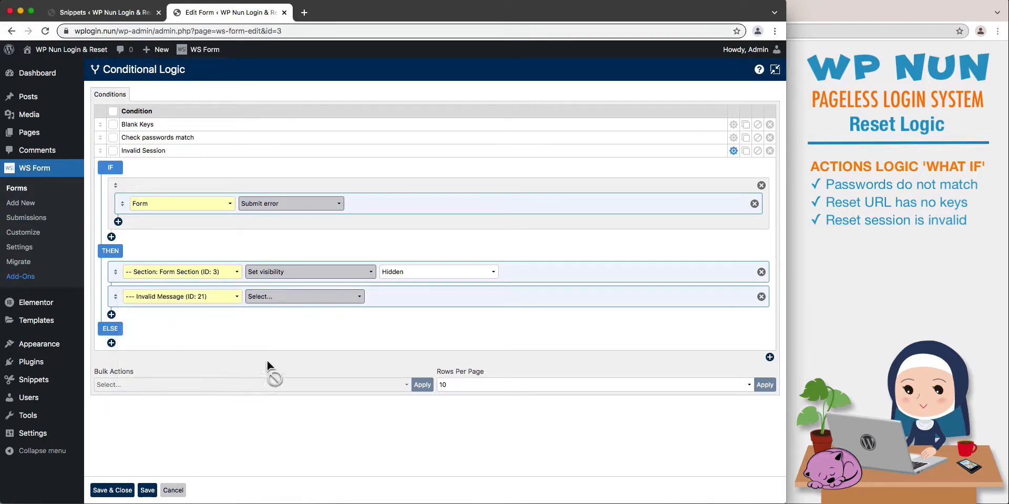
click(308, 298)
click(308, 303)
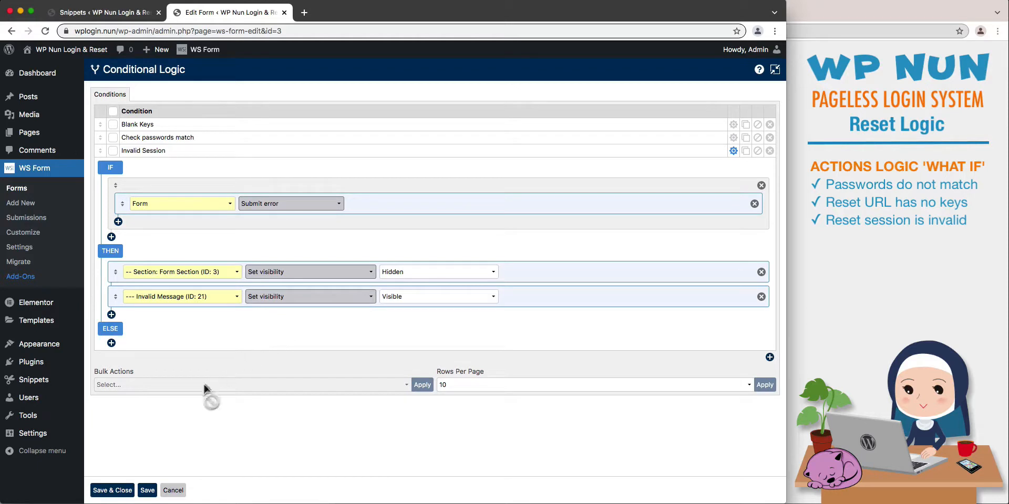
Save the conditional logic, collapse the Invalid Session condition and move it above "Check passwords match".
click(147, 490)
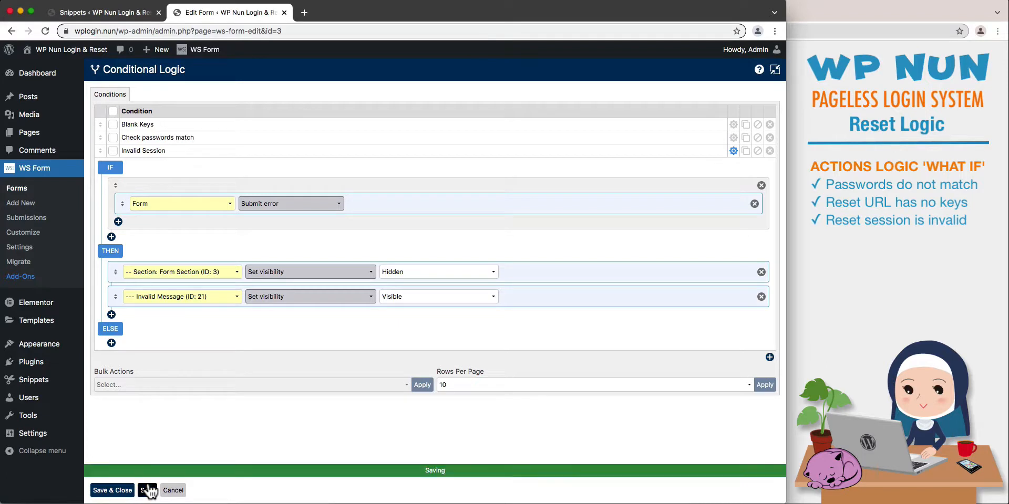
click(733, 151)
drag(100, 152, 101, 142)
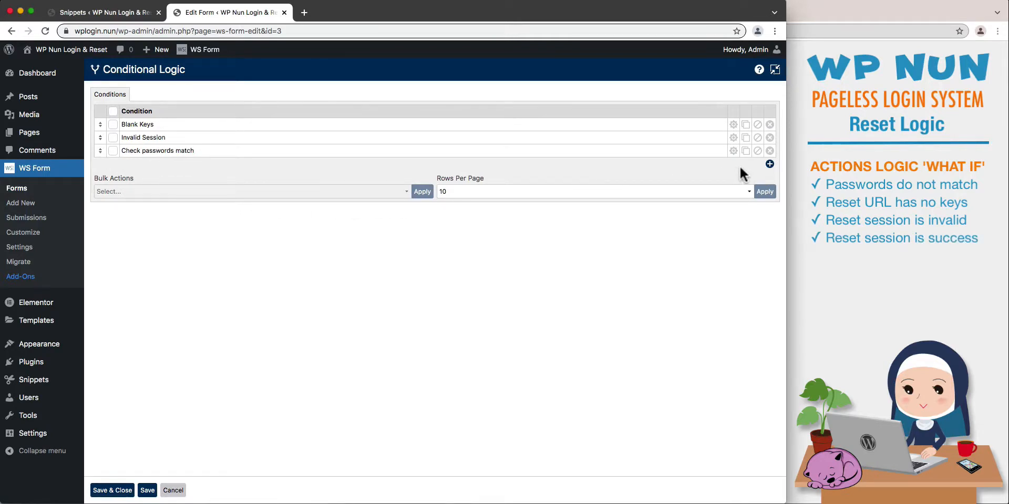
Add a condition named "Reset Success" with an IF rule for the Form's Submit success event.
click(769, 165)
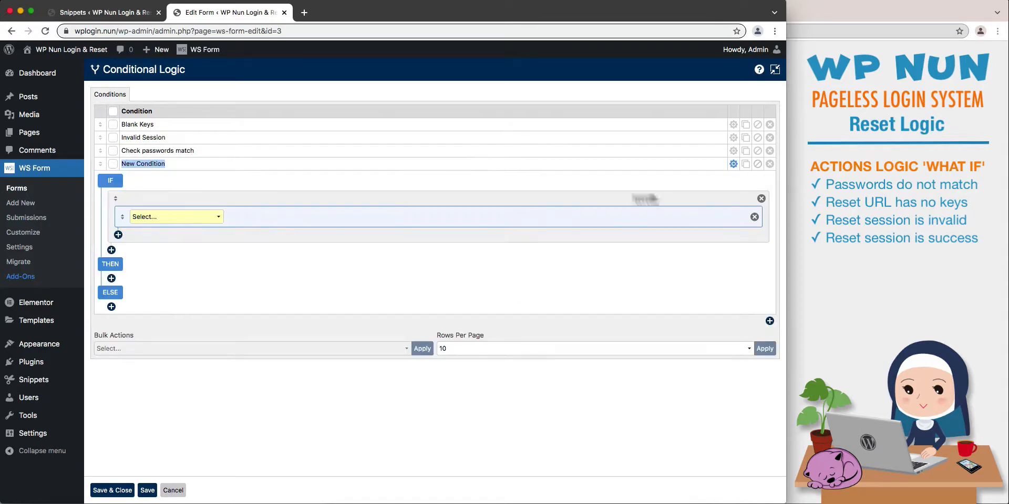
text(Reset)
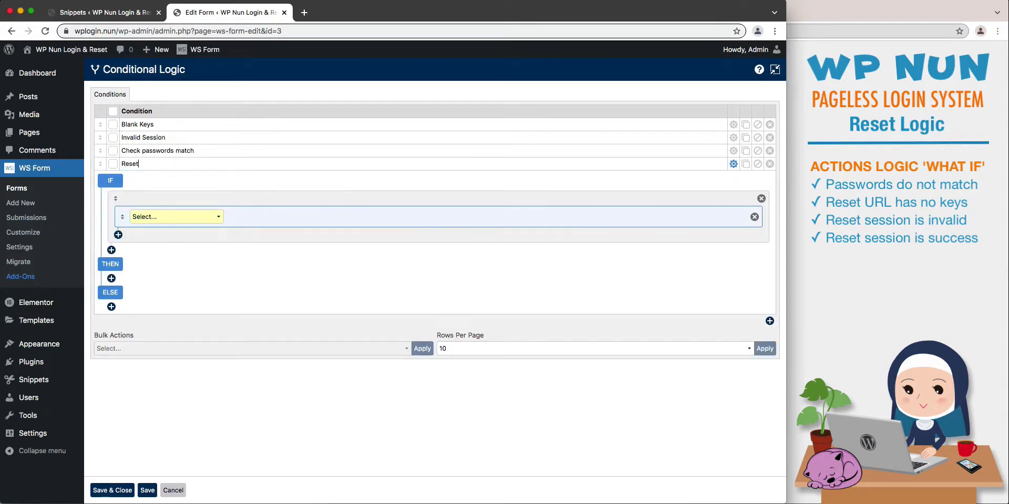
text( Success)
click(219, 218)
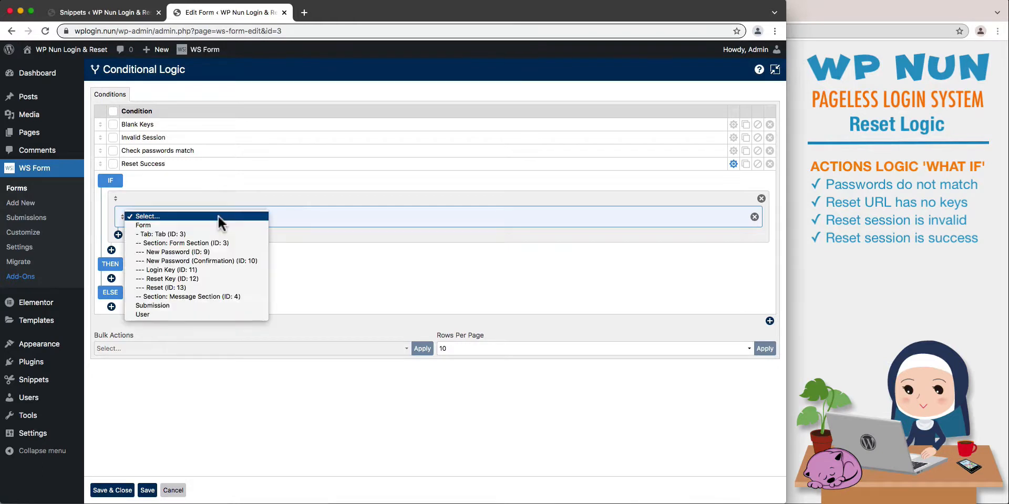
click(223, 223)
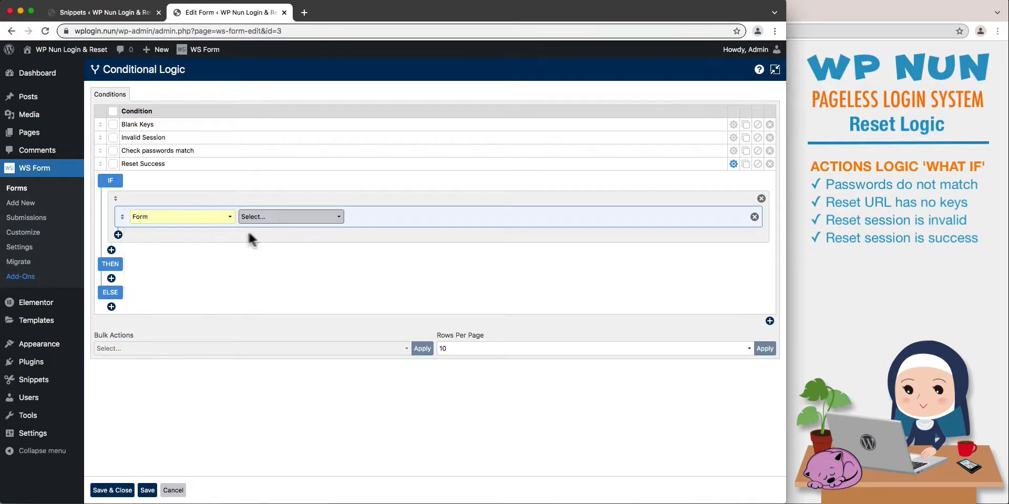
click(324, 221)
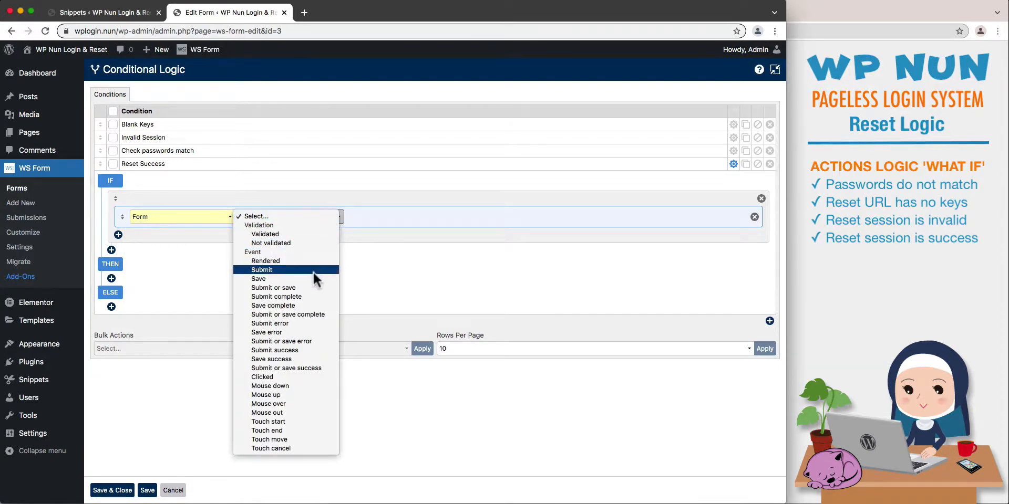
click(309, 349)
Add a THEN action to the Reset Success condition that sets the Form Section's visibility to Hidden.
click(112, 279)
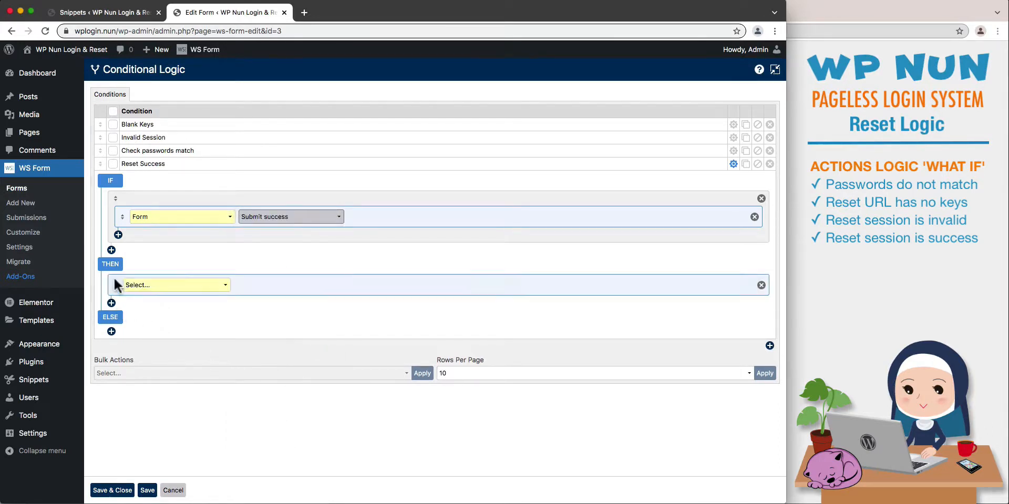
click(209, 288)
click(226, 310)
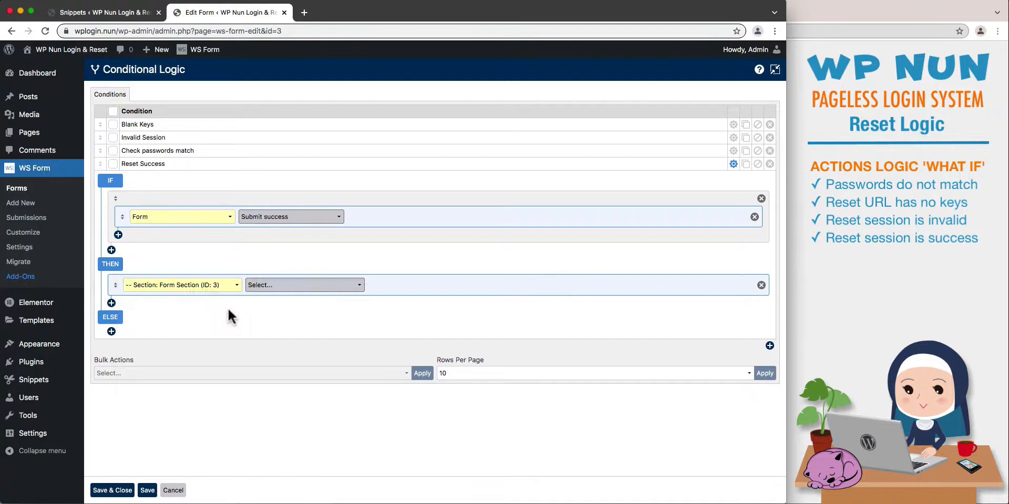
click(359, 290)
click(356, 293)
click(410, 287)
click(412, 298)
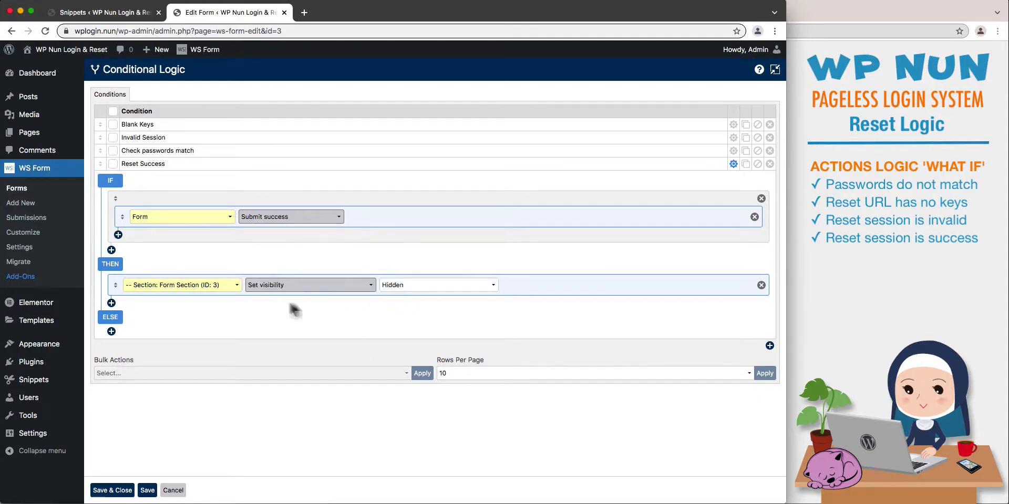
Add a second THEN action setting the Success Message's visibility to Visible, and save and close the conditional logic.
click(112, 303)
click(212, 311)
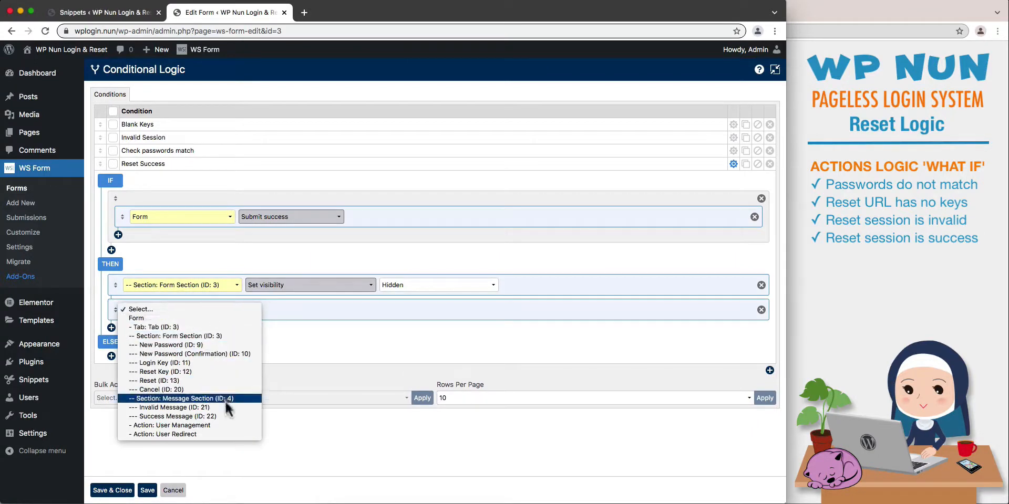
click(226, 416)
click(333, 315)
click(333, 318)
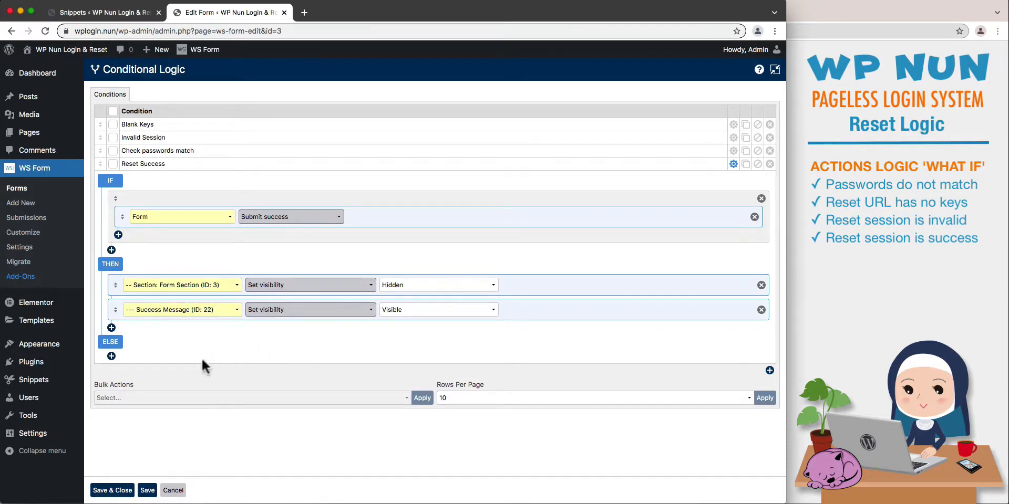
click(111, 490)
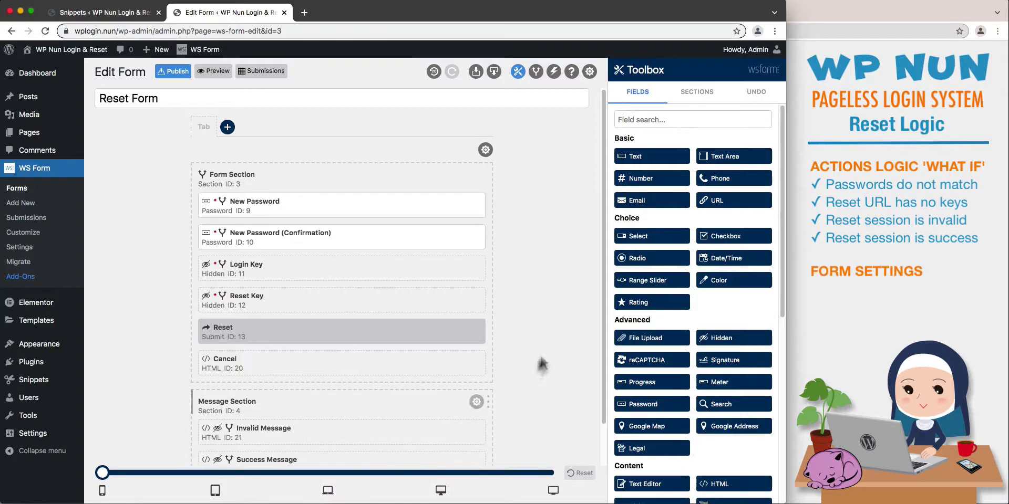
In the Reset Form's settings, enable Form Submit On Enter, disable Show Server Side Error Messages, and save and close.
click(590, 72)
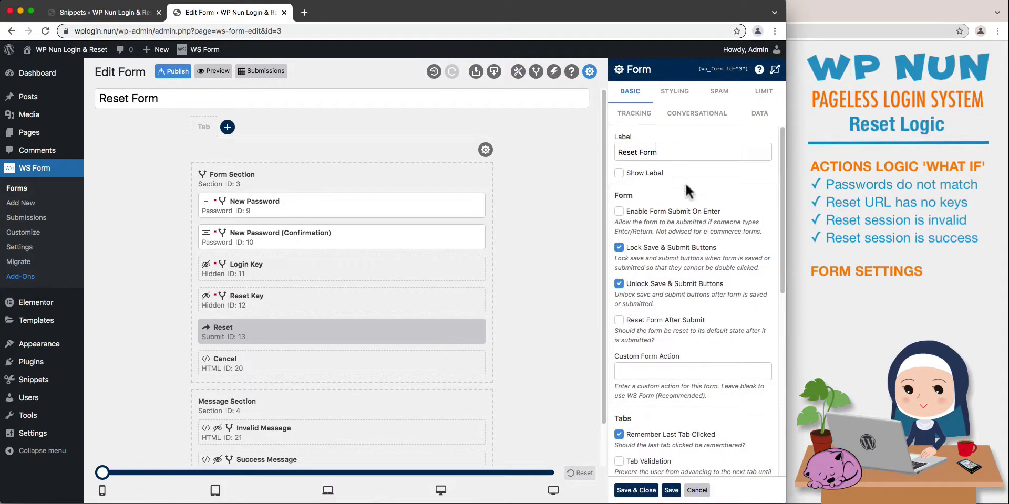
click(692, 212)
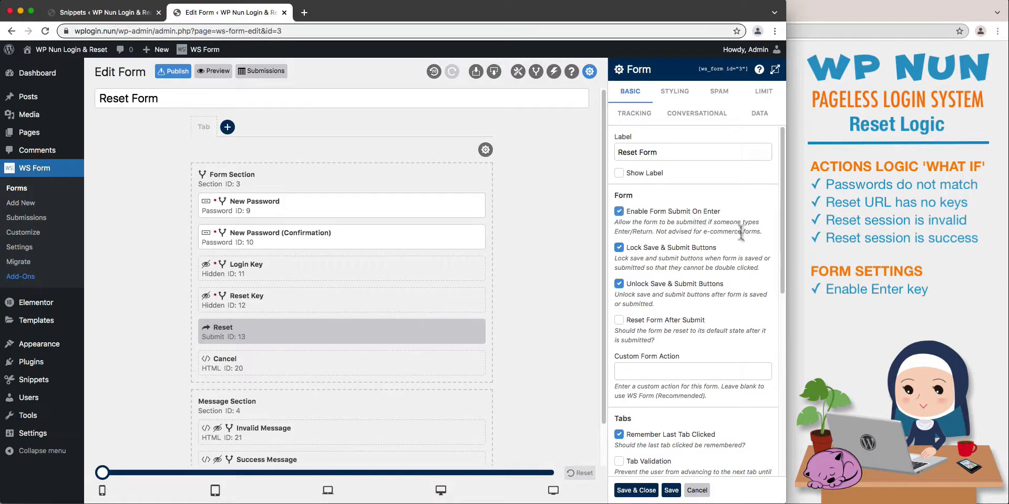
drag(780, 270, 770, 380)
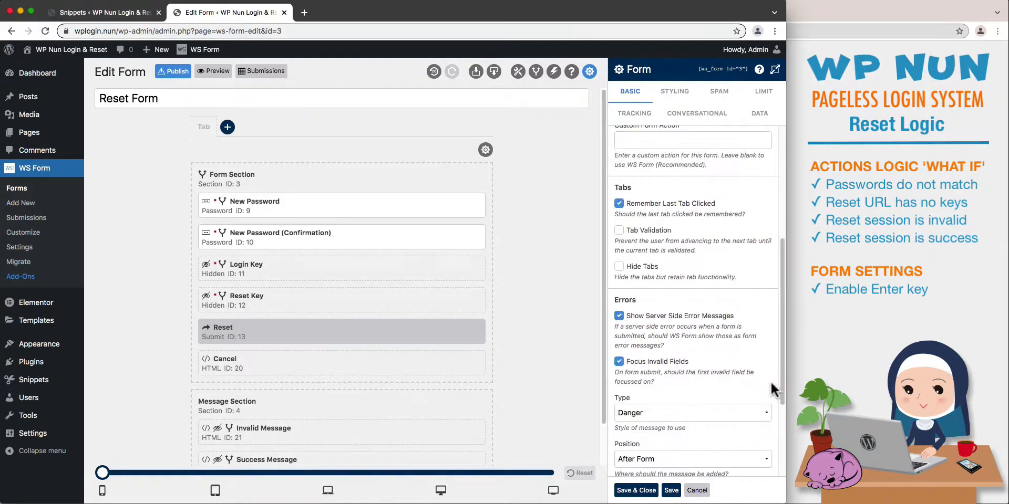
click(690, 314)
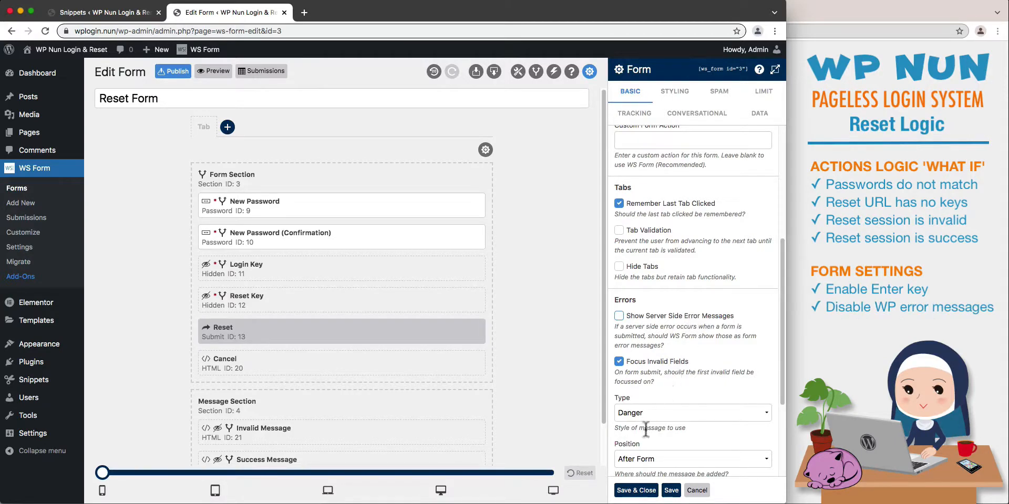
click(637, 490)
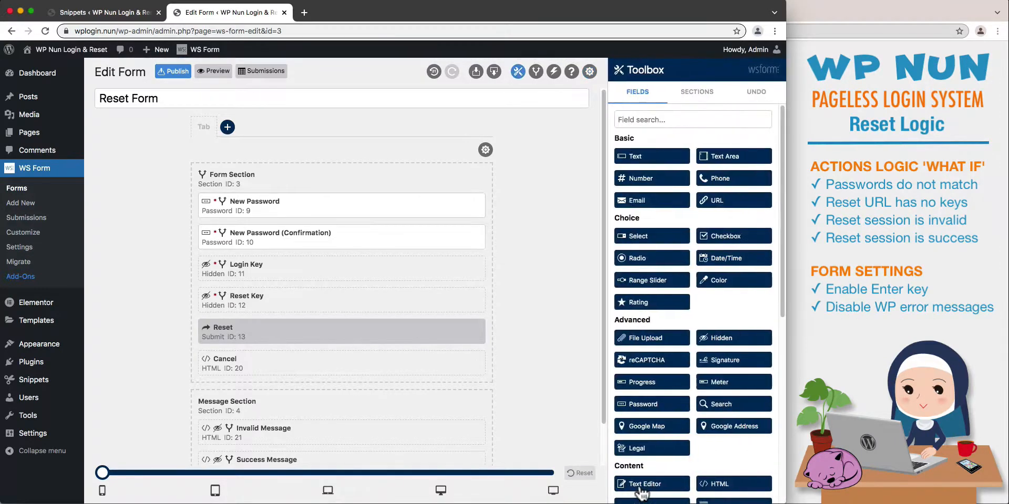
Publish the Reset Form and preview it on the site, closing the preview when done.
click(181, 71)
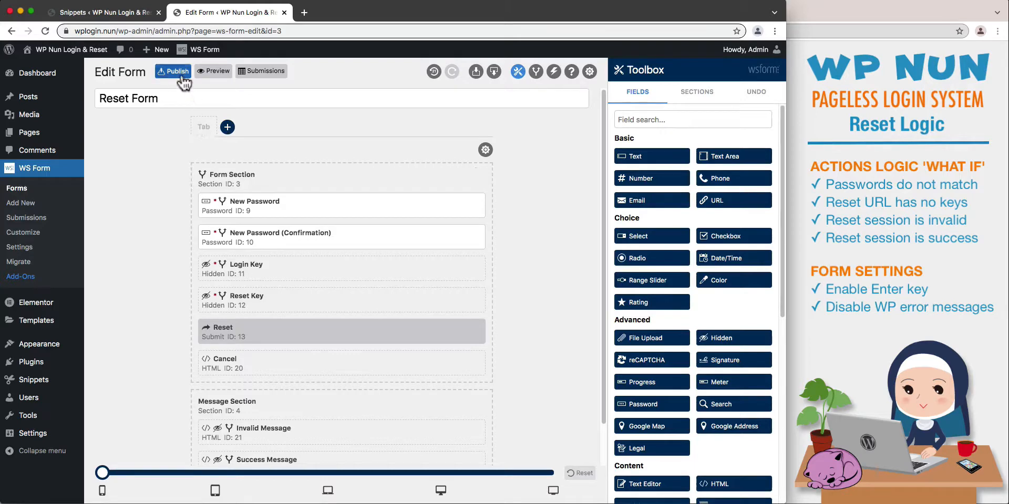
click(214, 77)
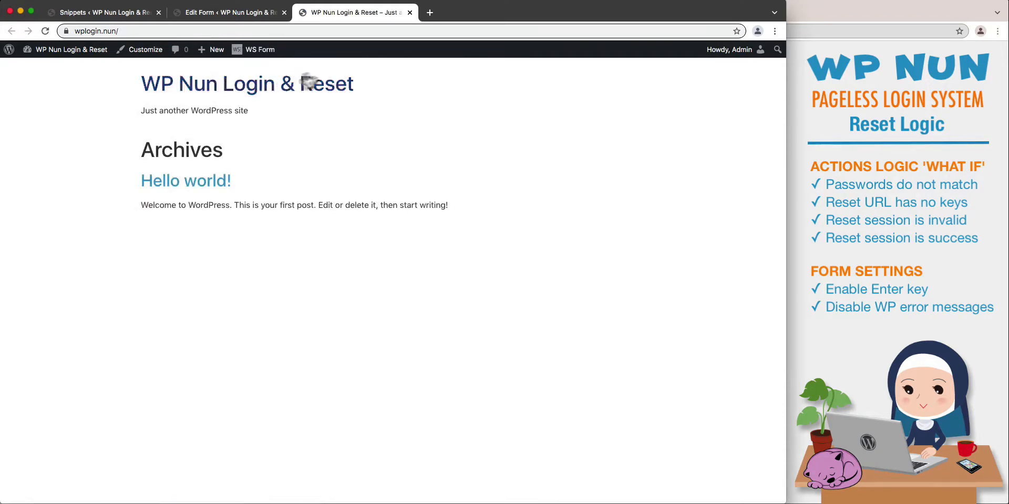
click(410, 13)
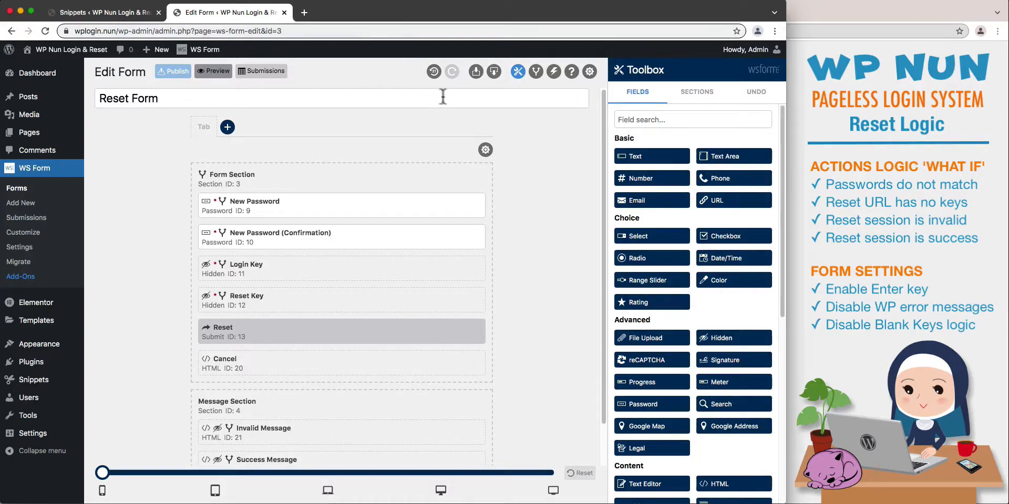
Disable the Blank Keys condition and save the conditional logic, and publish and preview the updated form.
click(536, 77)
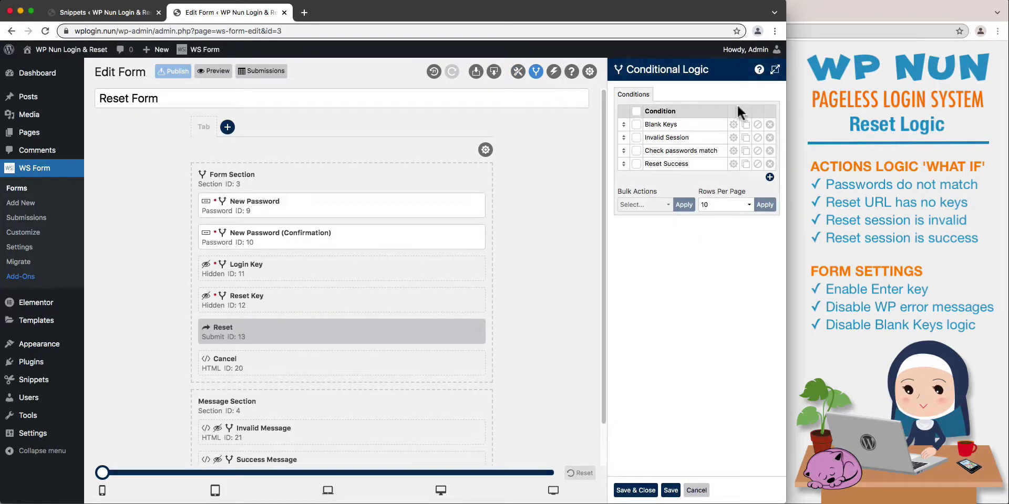
click(757, 125)
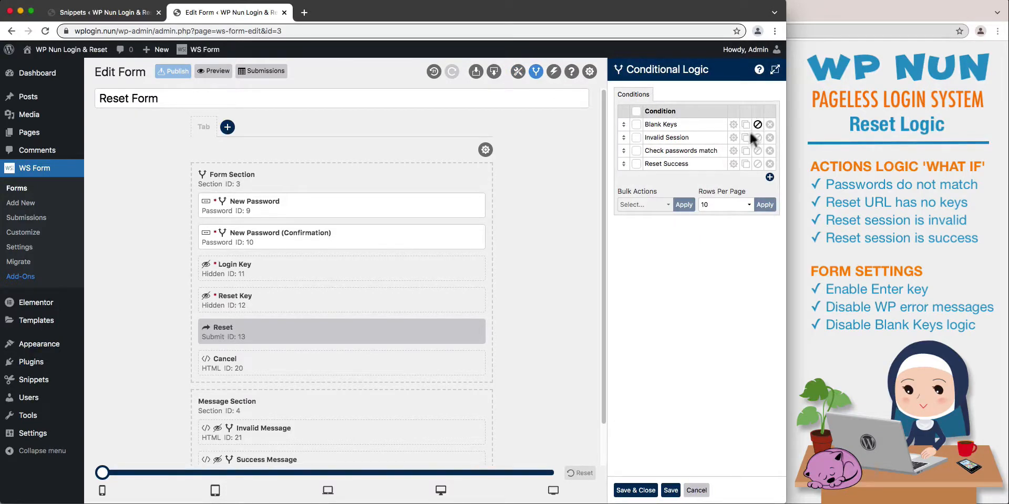
click(646, 493)
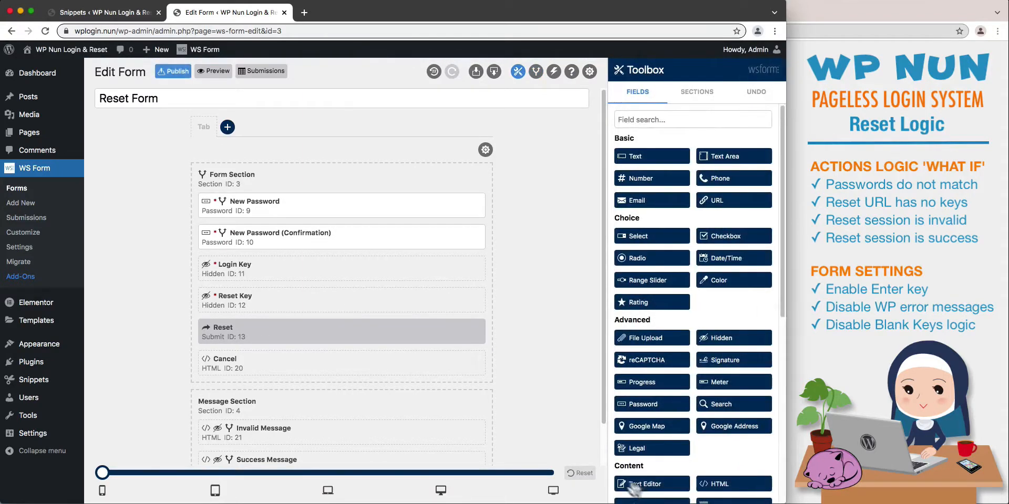
click(186, 75)
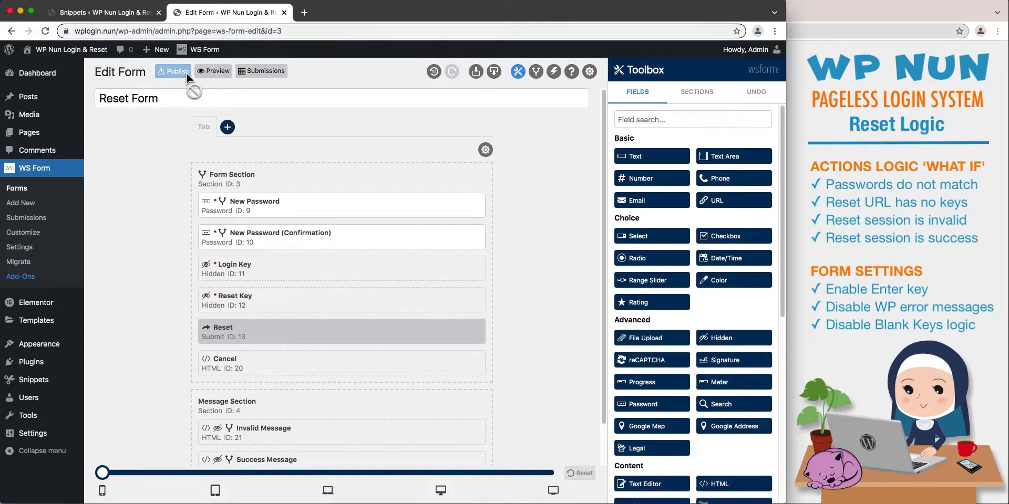
click(204, 75)
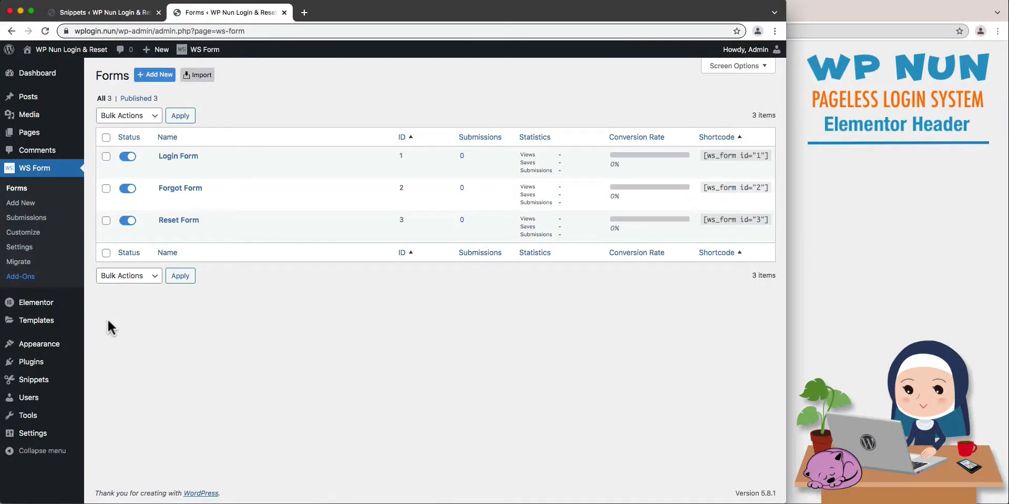
Create a new Header template named "Header" in the Theme Builder and dismiss the block library.
mouse_move(69, 326)
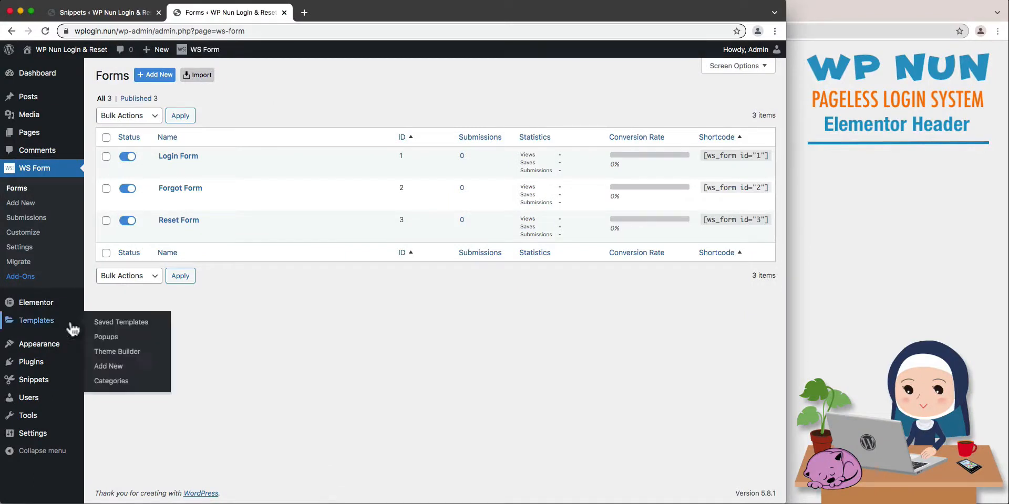
click(107, 356)
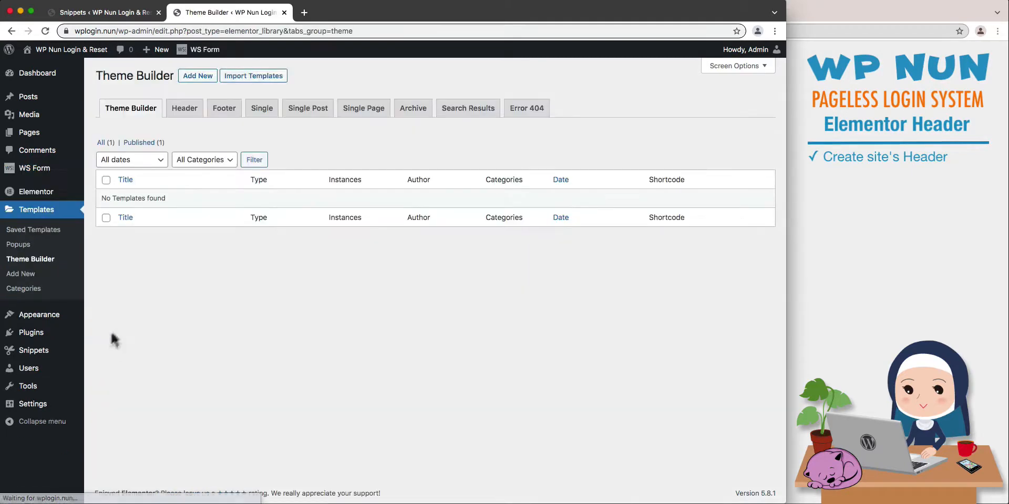
click(187, 111)
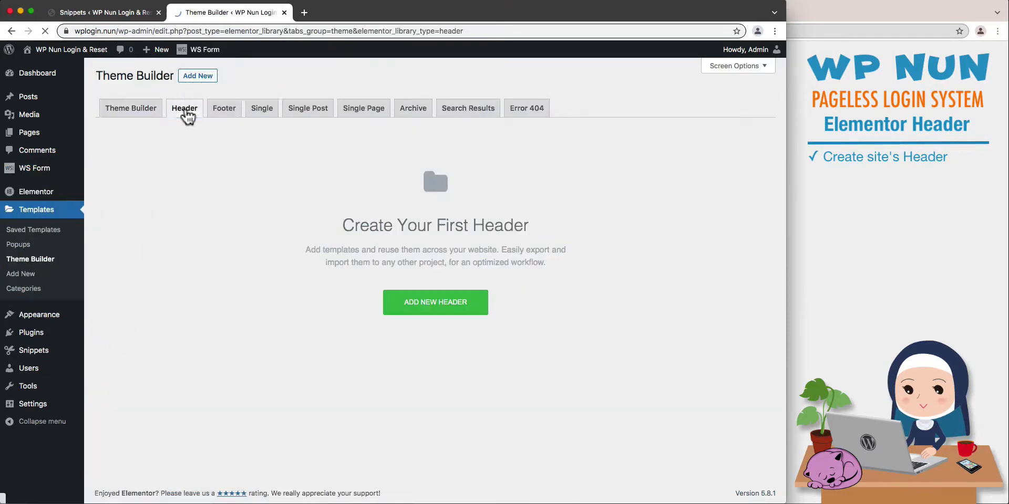
click(389, 302)
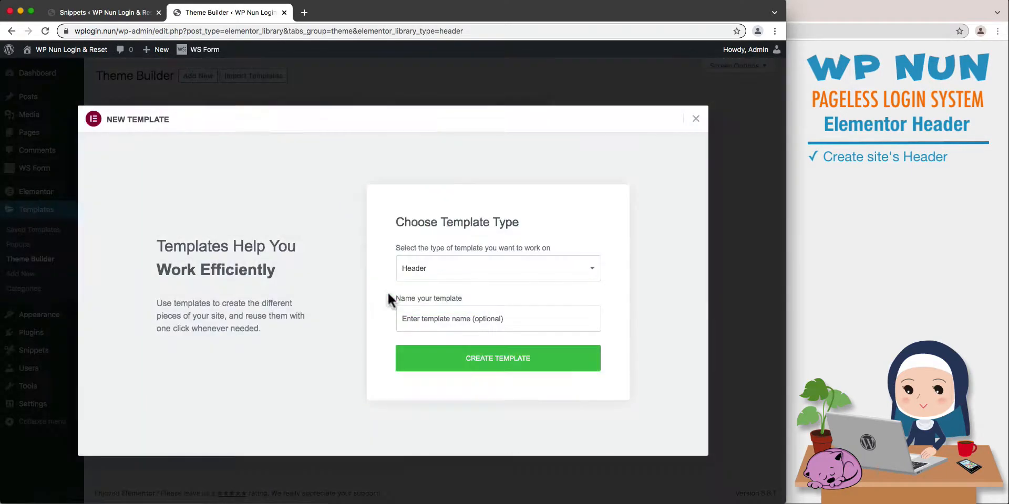
click(408, 321)
text(Header)
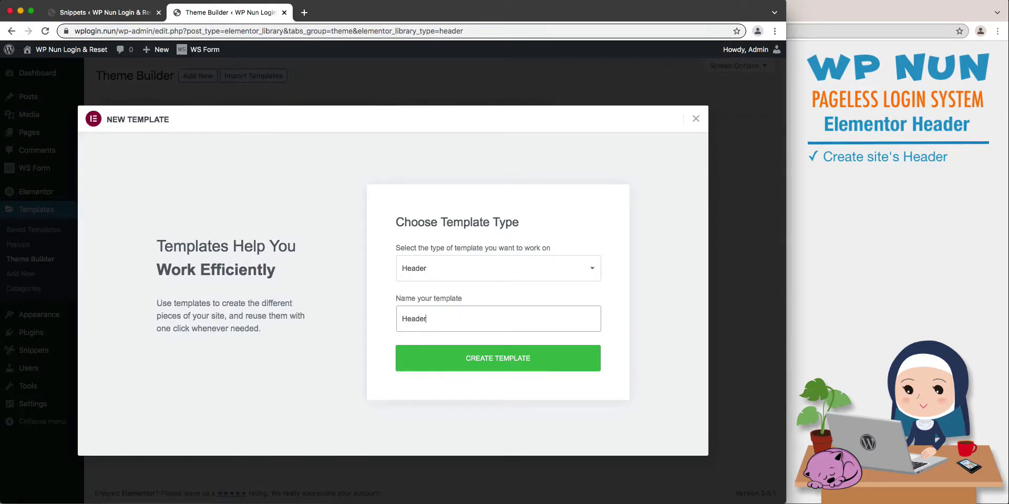
click(431, 360)
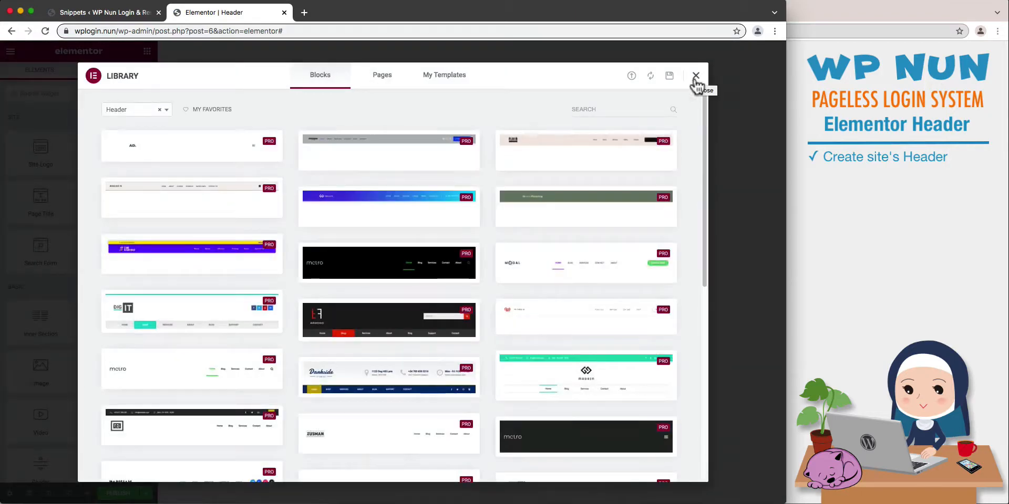
click(695, 76)
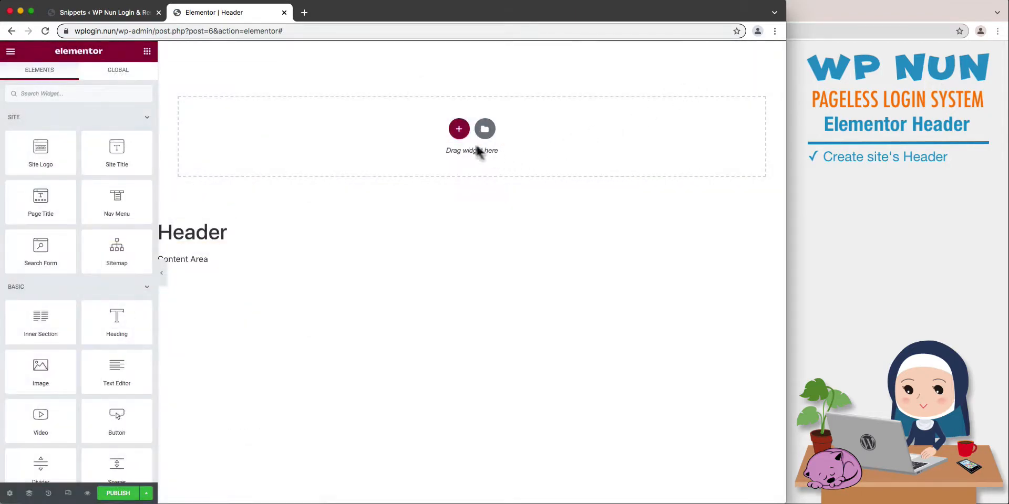
Add a section with a narrow first and wide second column, vertically aligned Middle, with 20 px padding on all sides.
click(460, 132)
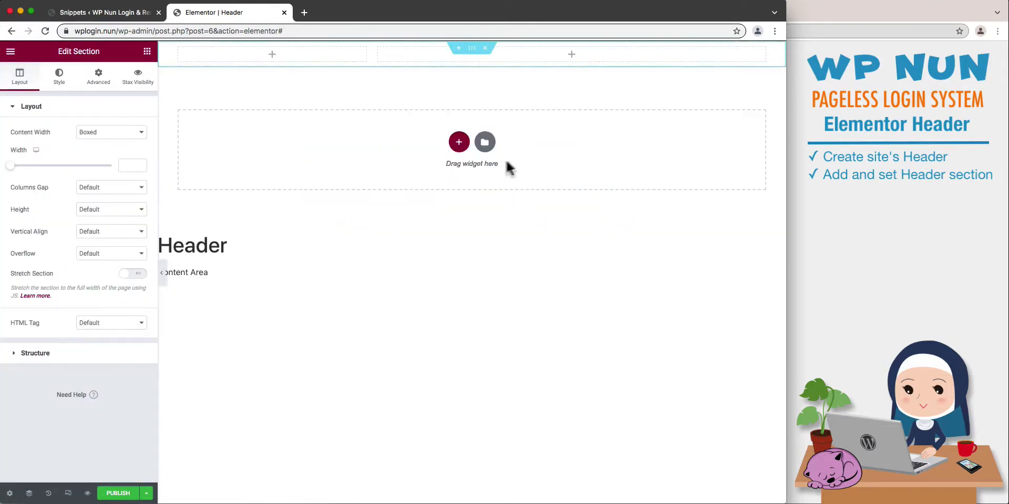
click(134, 236)
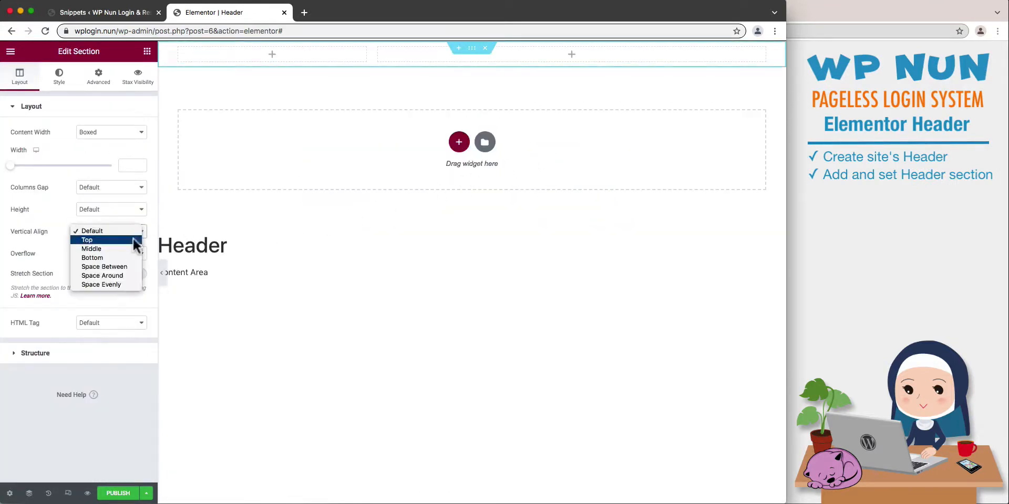
click(135, 247)
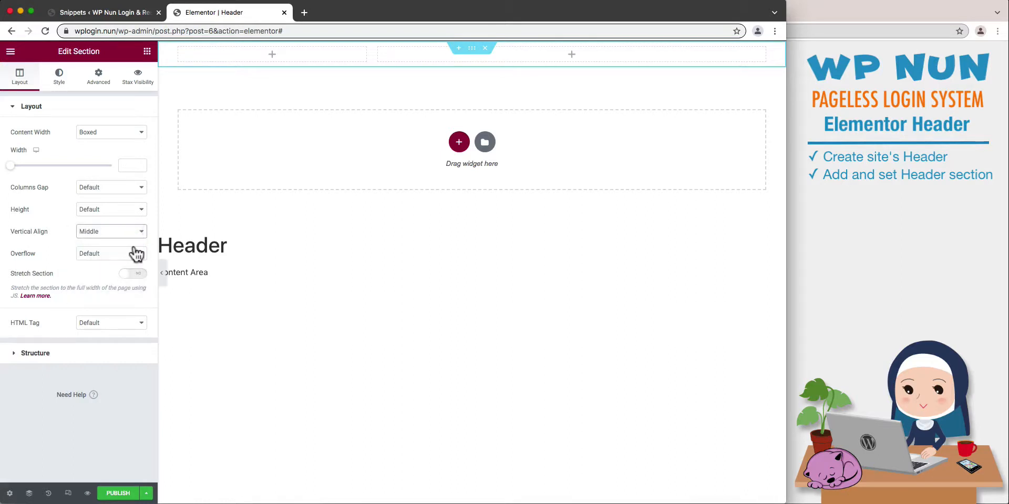
click(99, 79)
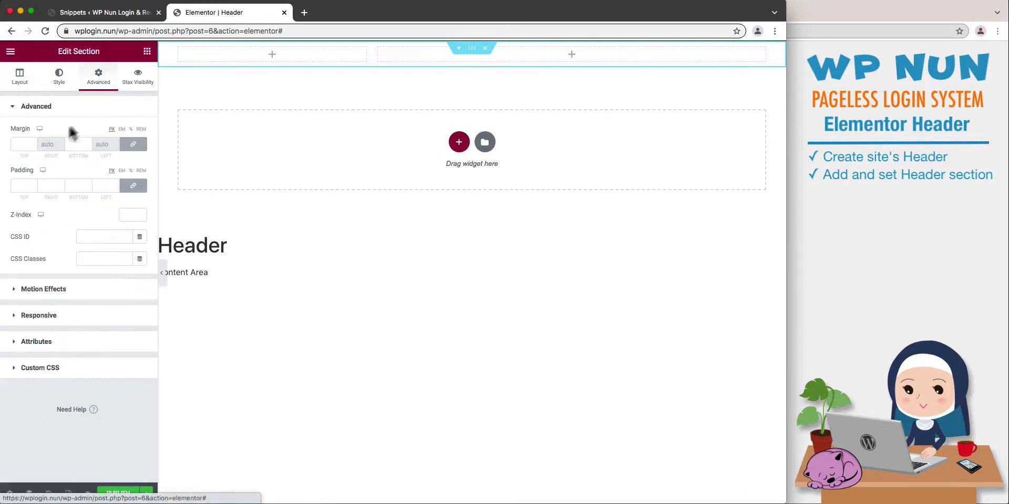
text(20)
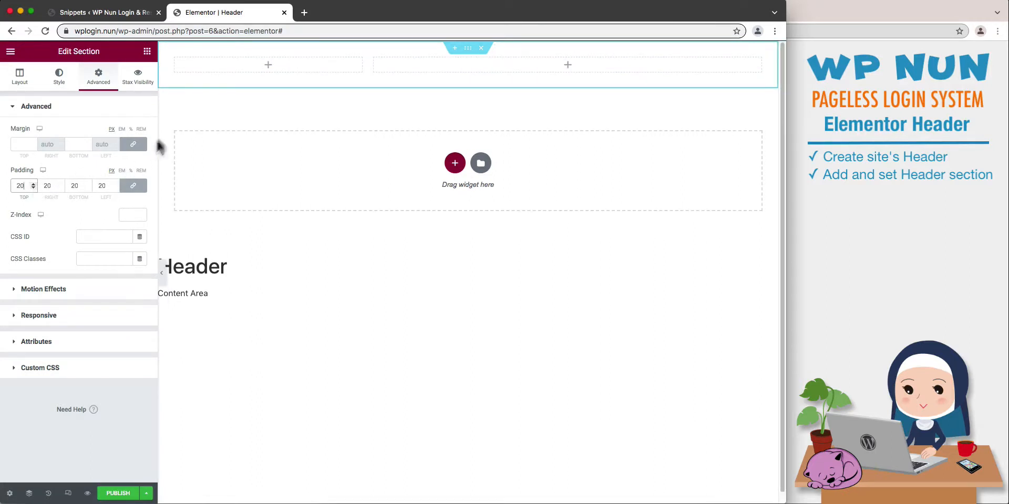
Set the horizontal alignment of the section's first column to Start and the second column to End.
click(175, 61)
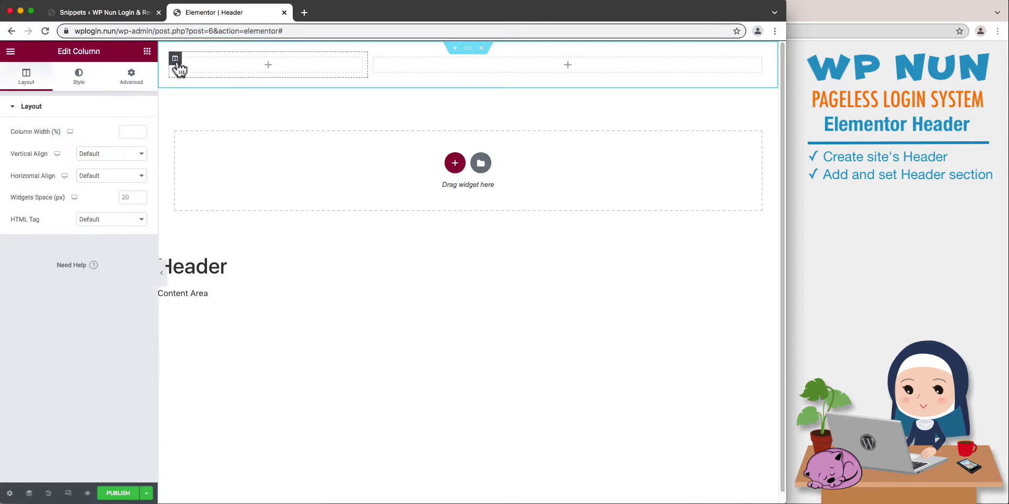
click(131, 179)
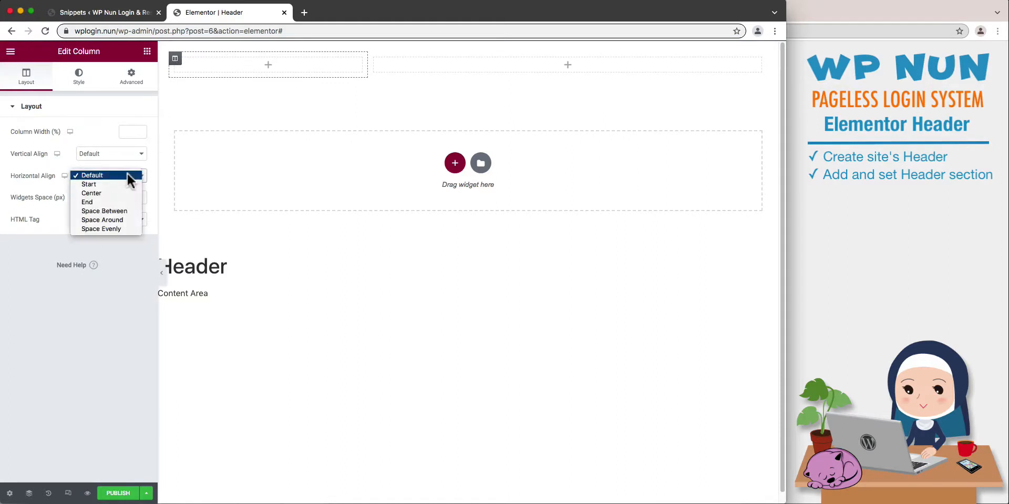
click(125, 187)
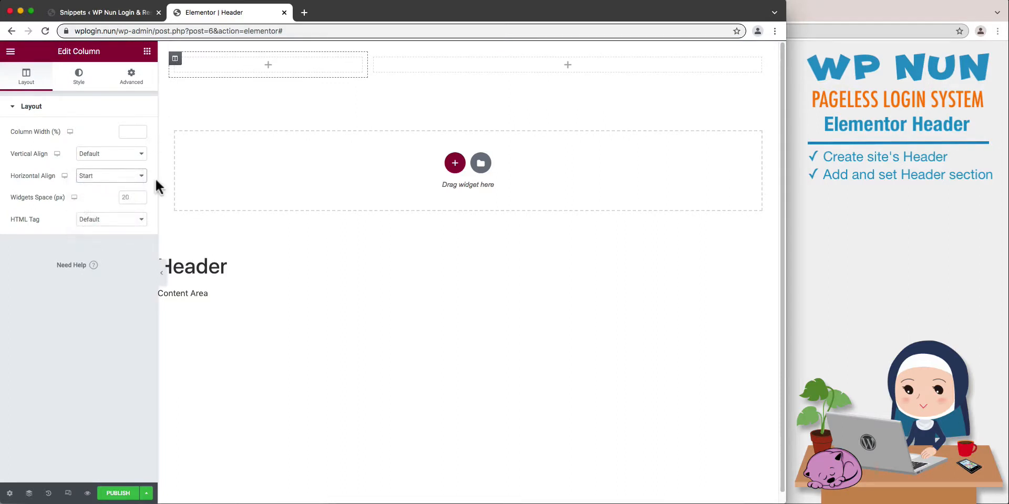
click(377, 68)
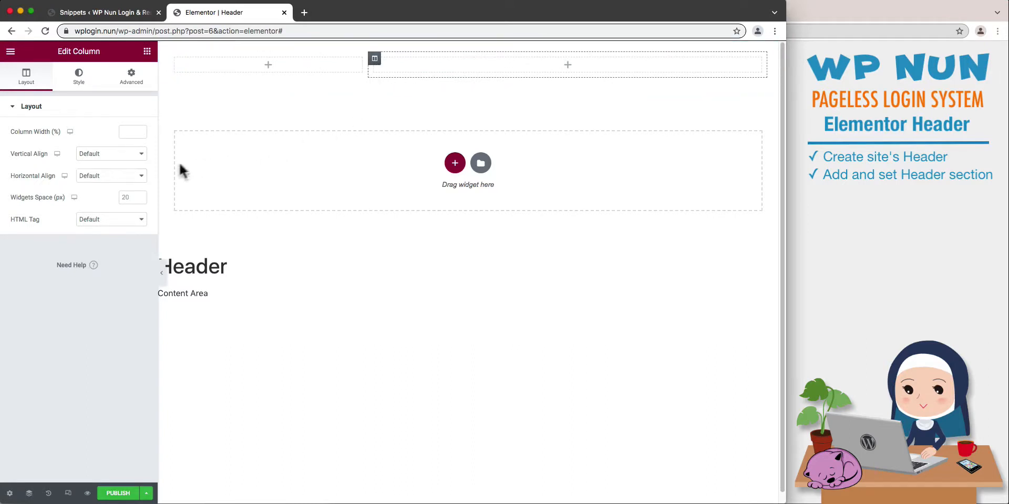
click(142, 180)
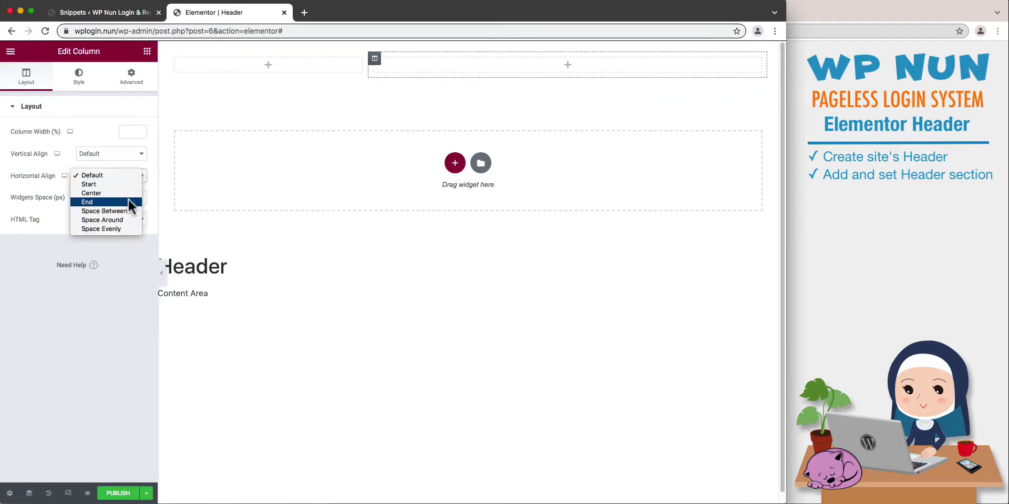
click(128, 201)
Place a Site Title widget in the header's first column and a Button widget in the second column.
click(147, 51)
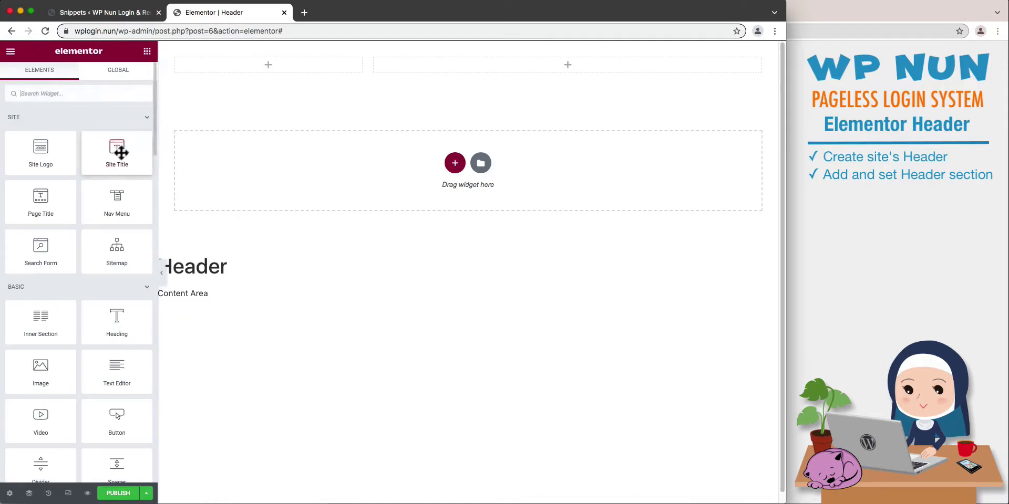
drag(116, 152, 266, 73)
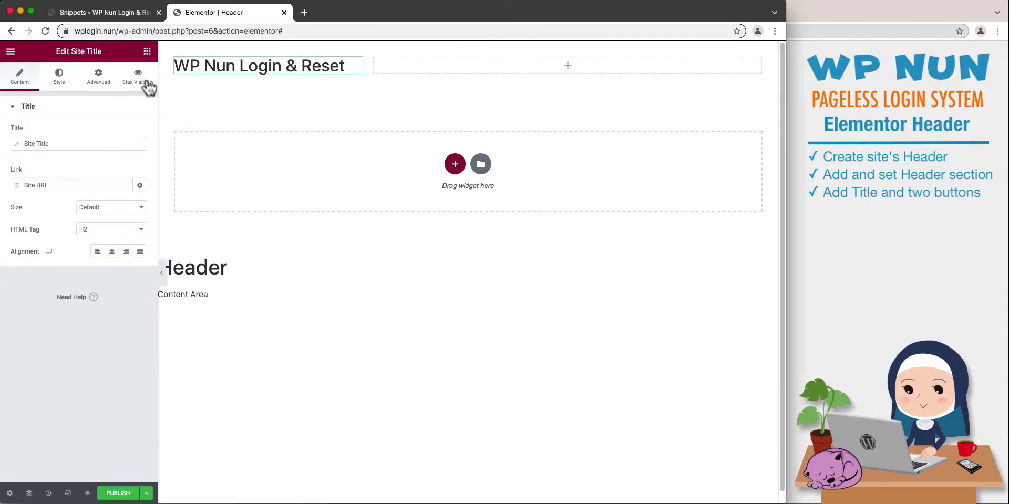
click(147, 51)
drag(116, 418, 564, 78)
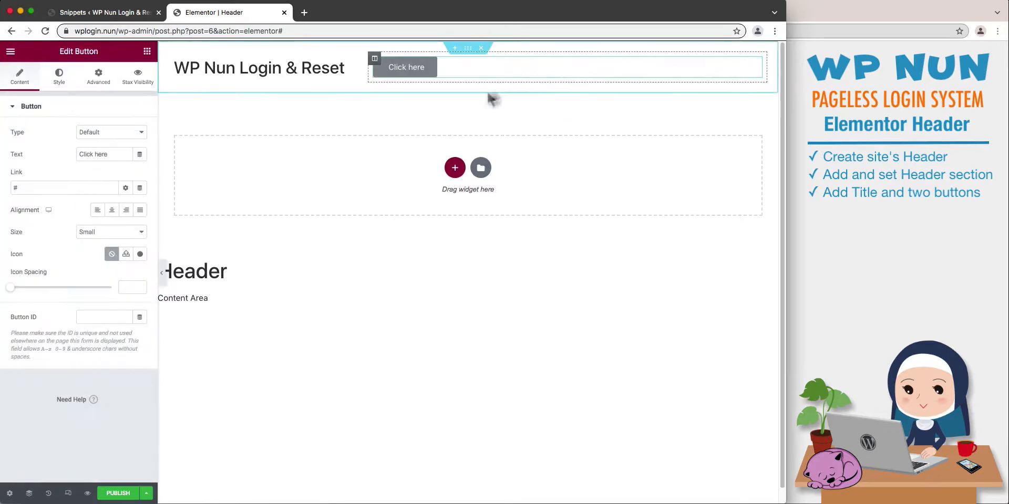
Align the button to the right and set its positioning width to Inline (auto).
click(126, 211)
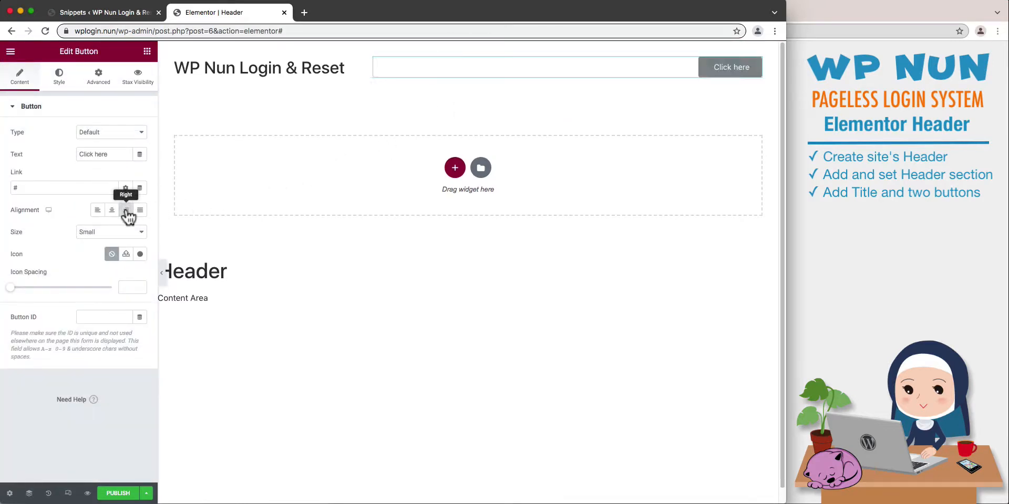
click(99, 79)
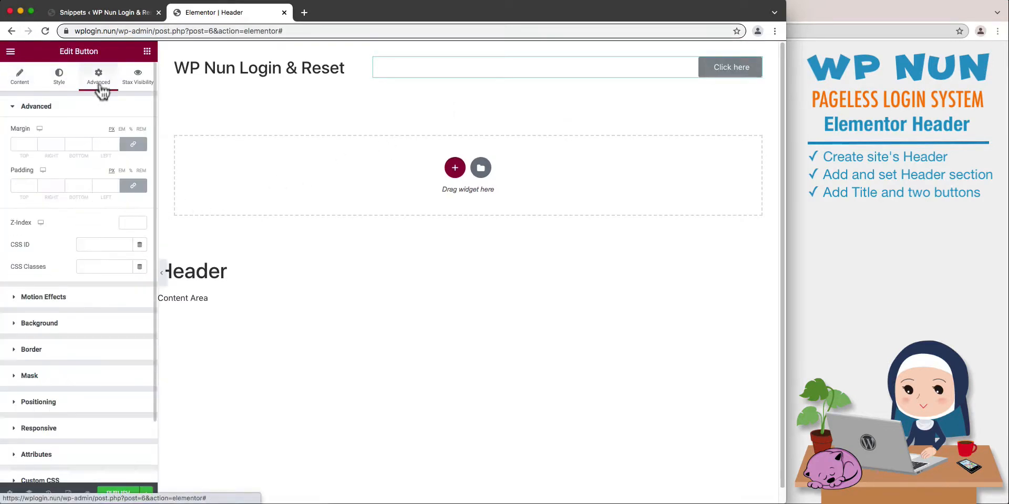
click(88, 403)
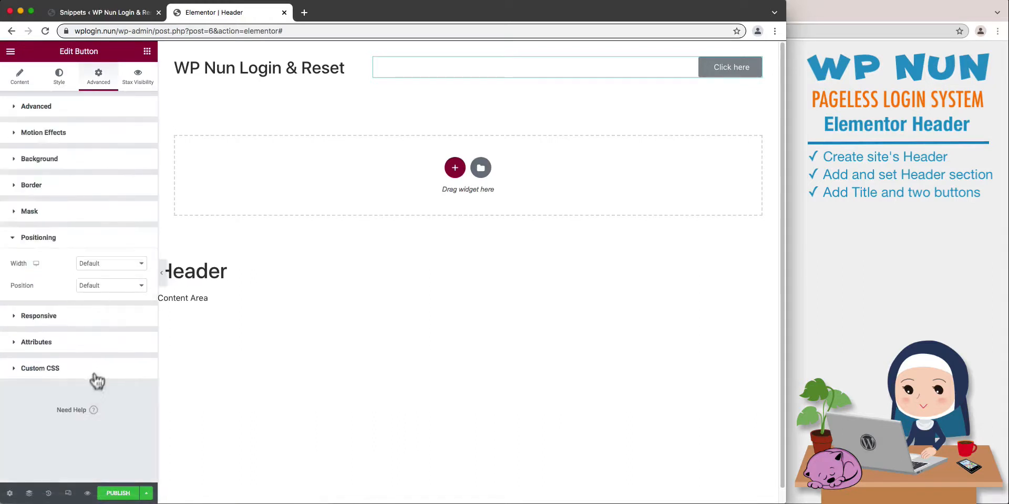
click(109, 263)
click(110, 279)
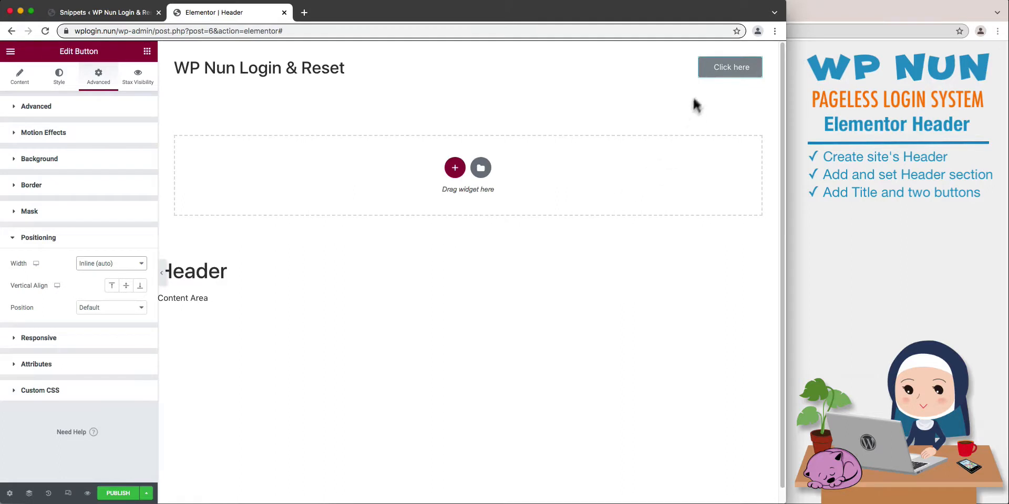
Duplicate the button and set the first button's text to "Login".
right_click(706, 80)
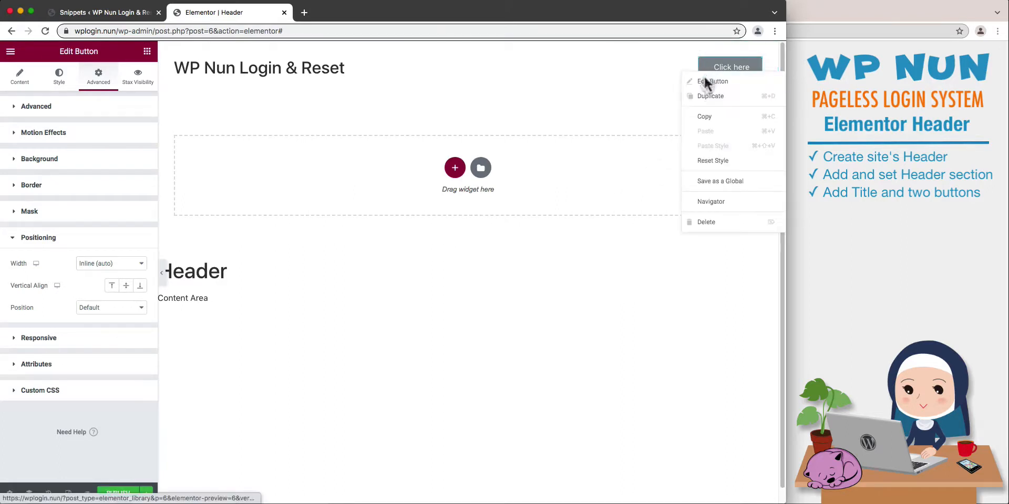
click(704, 102)
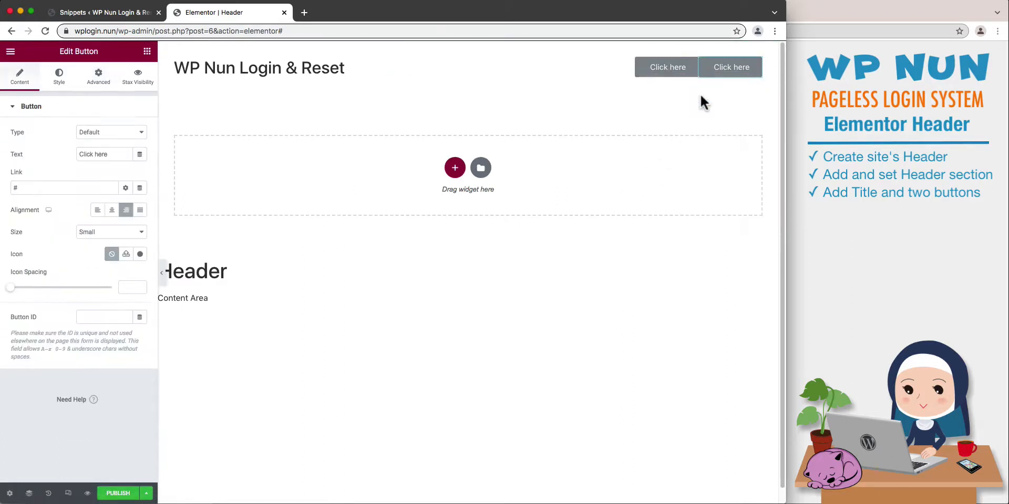
click(644, 76)
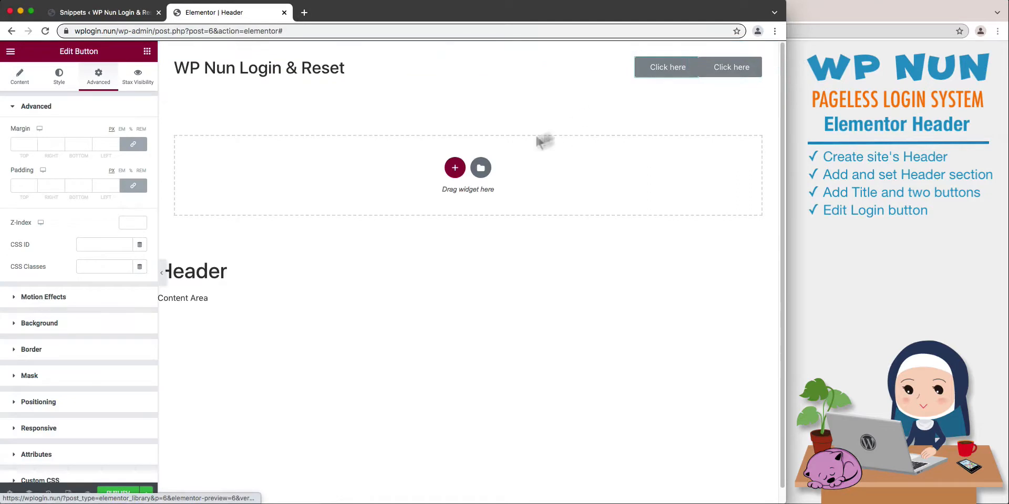
click(21, 79)
drag(112, 156, 74, 156)
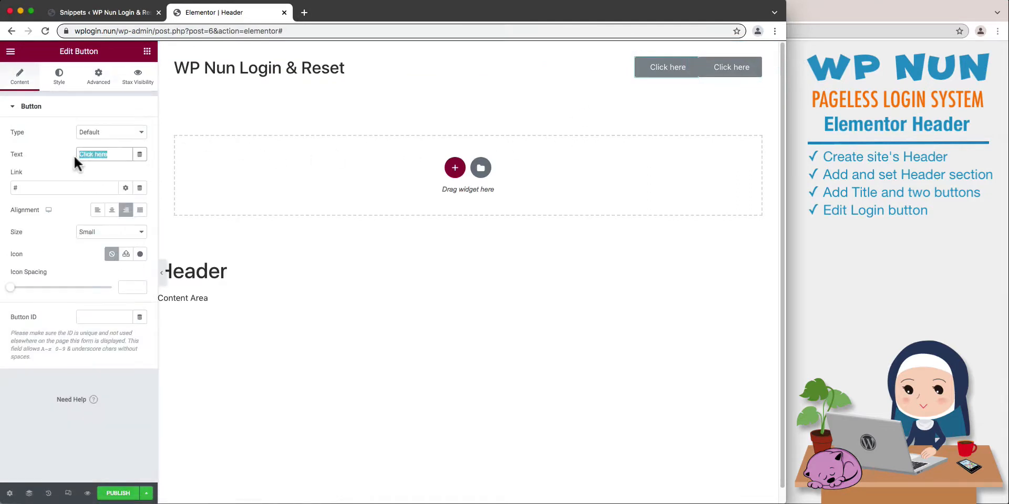
text(Login)
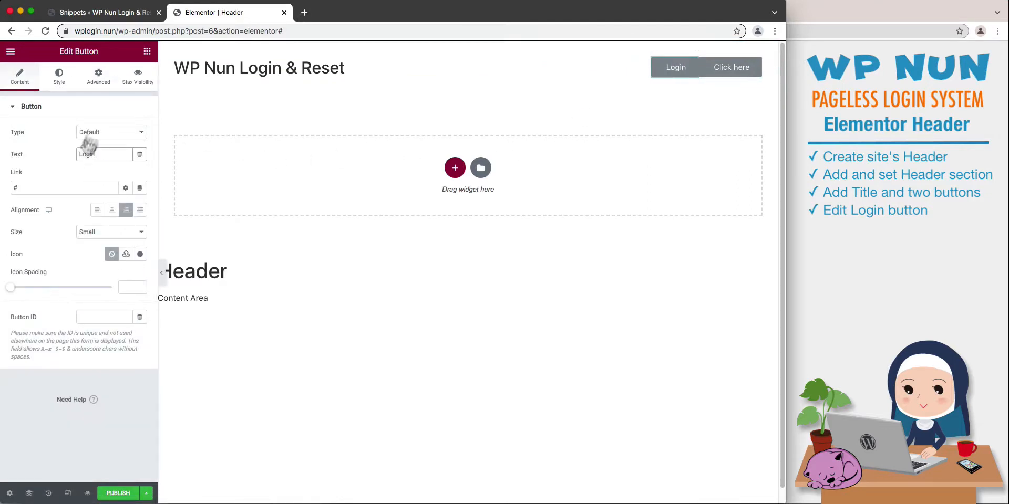
Assign the CSS class wpnun_login_popup to the Login button.
click(99, 77)
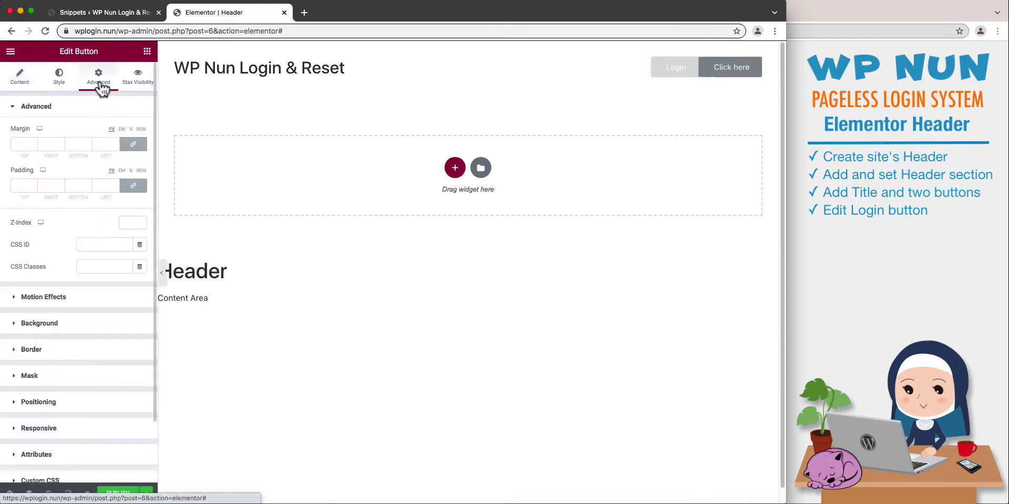
click(78, 267)
text(wpnu)
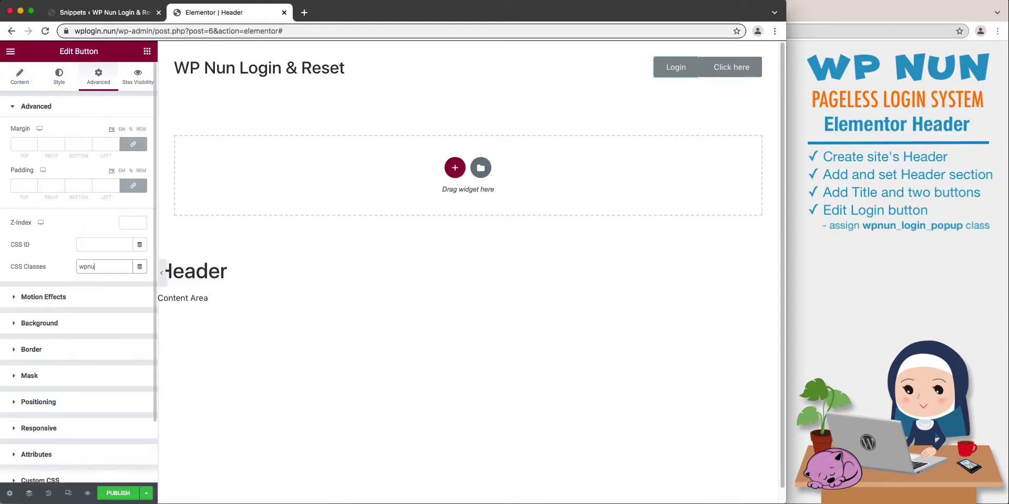
text(n_login_popup)
Enable visibility logic on the Login button and its user role condition, hiding it for Logged in users.
click(137, 79)
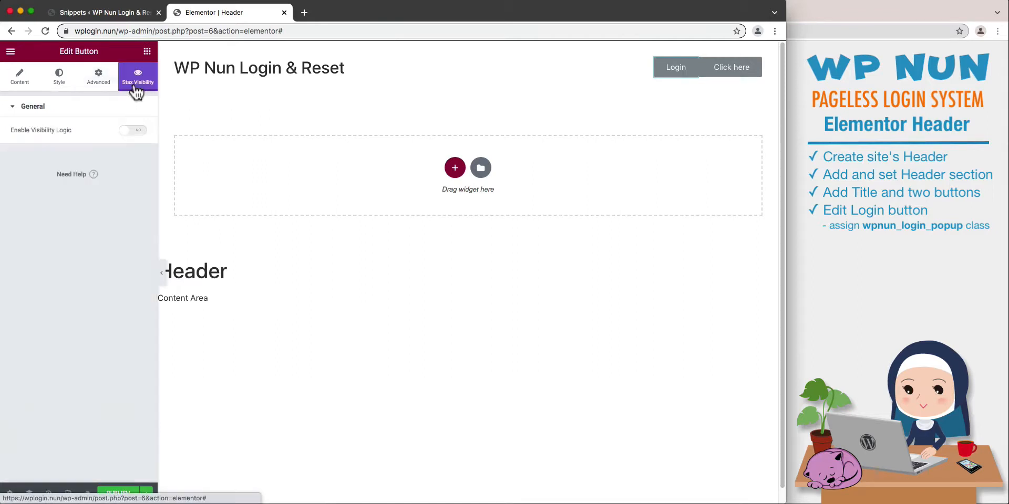
click(129, 132)
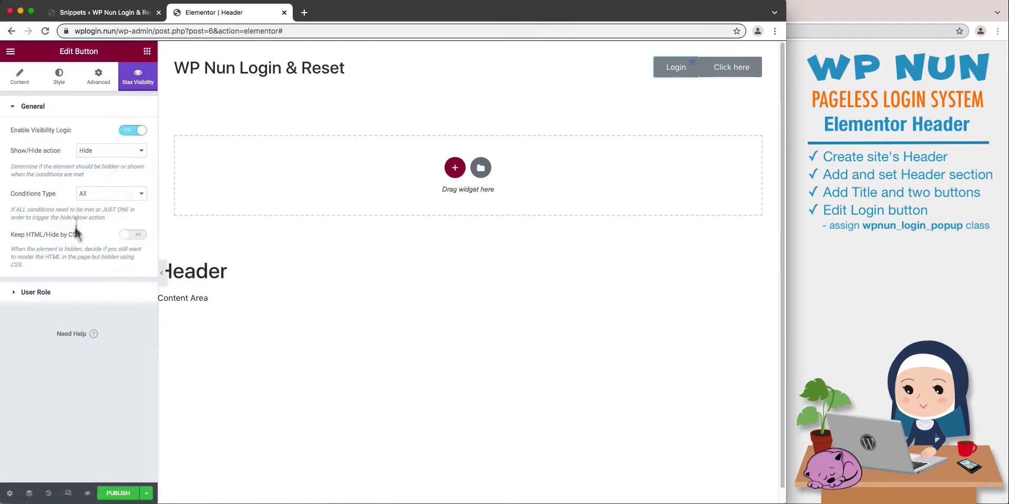
click(59, 290)
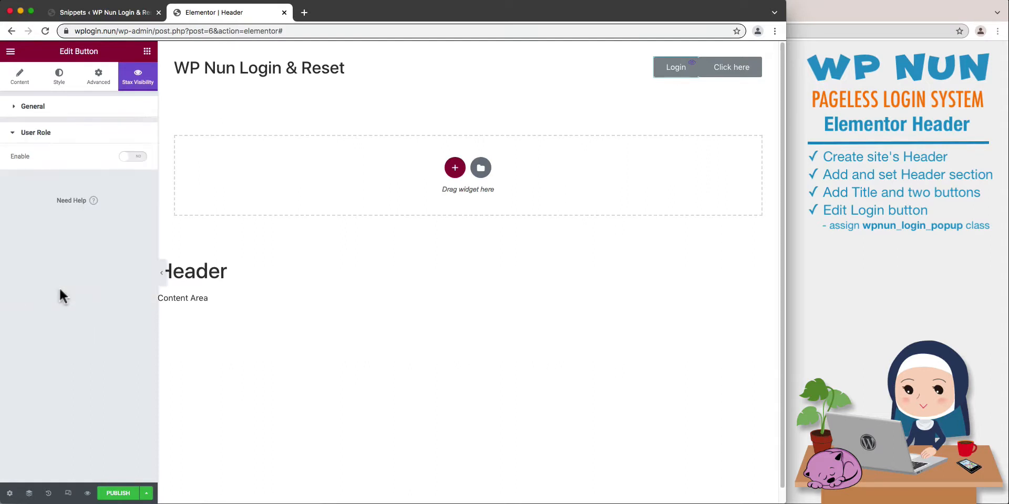
click(124, 161)
click(108, 188)
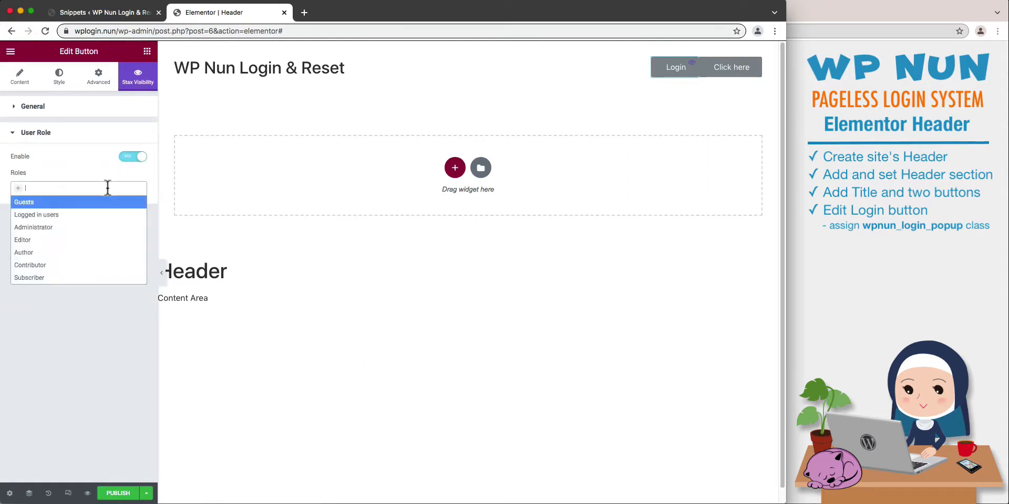
click(97, 213)
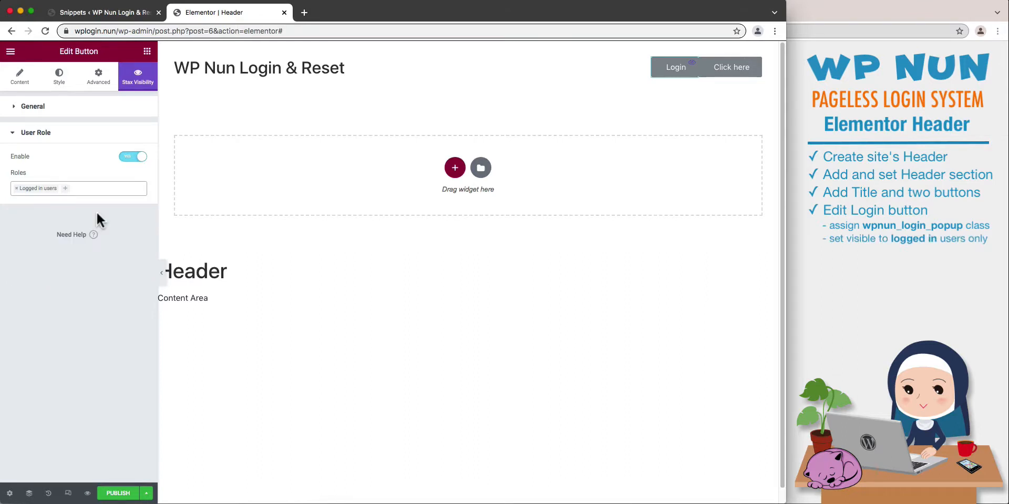
Set the text of the second header button to "Logout".
click(712, 71)
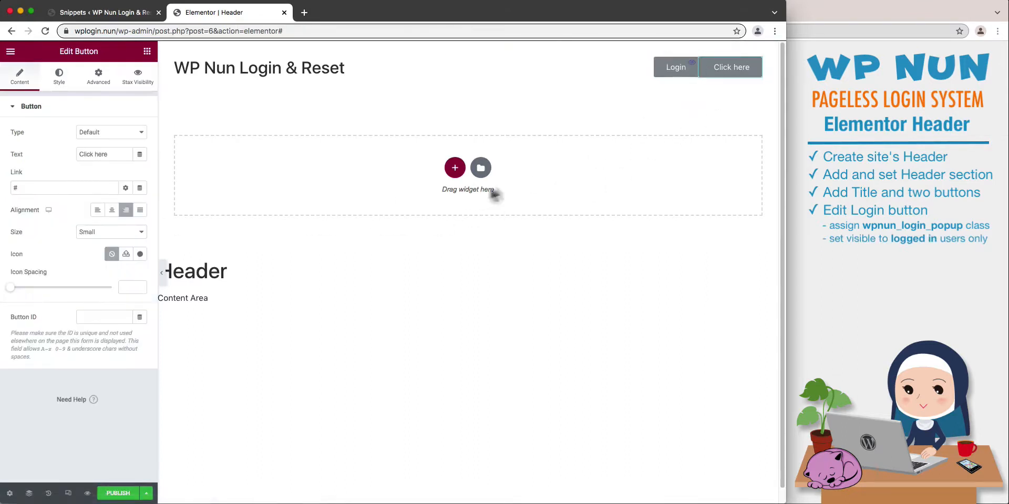
triple_click(104, 154)
text(Logout)
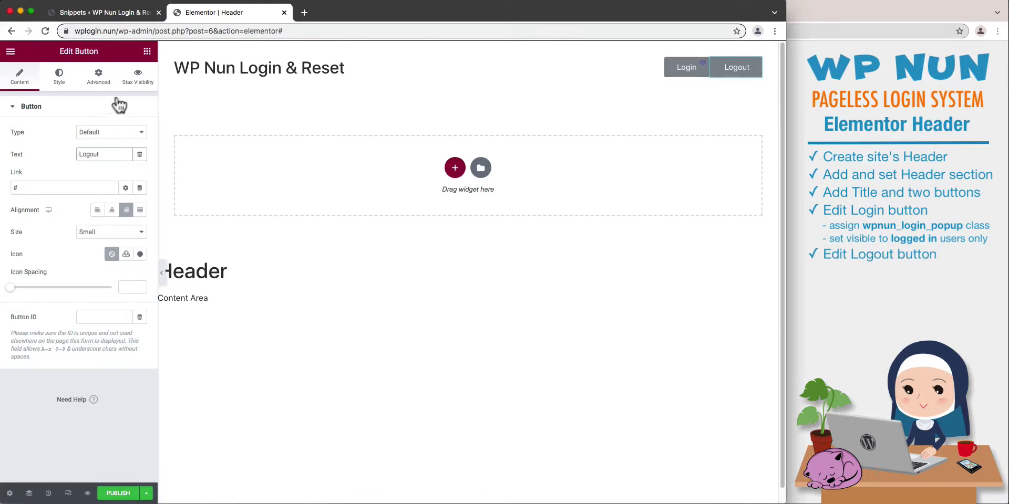
Enable visibility logic on the Logout button and its user role condition, hiding it for Guests.
click(130, 89)
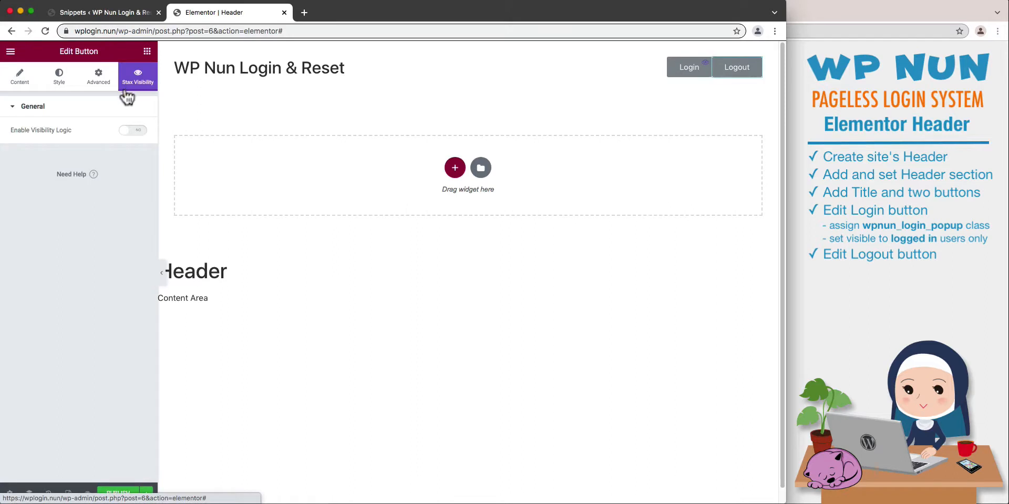
click(126, 131)
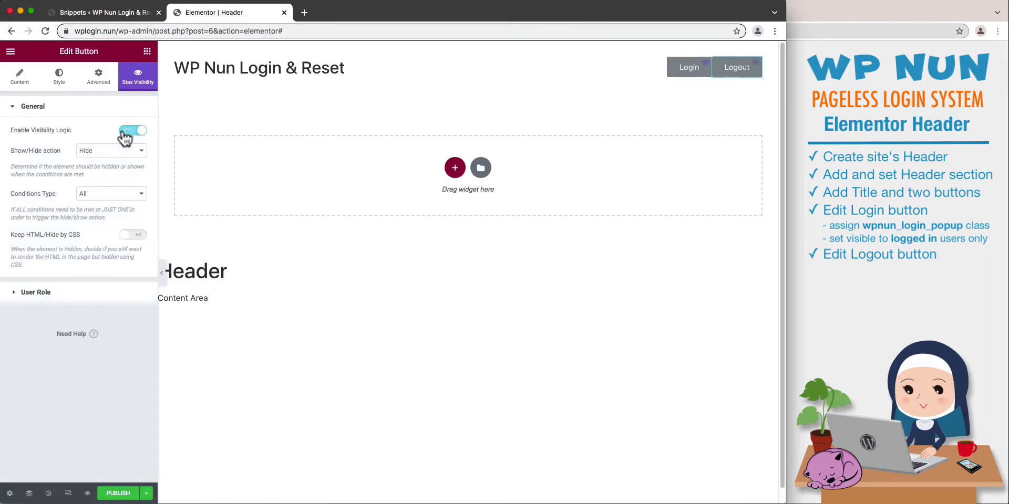
click(78, 294)
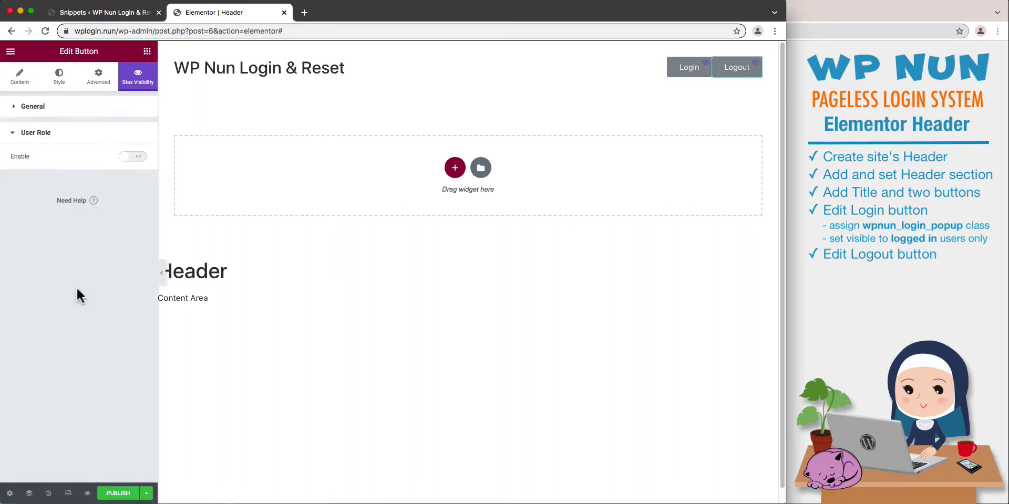
click(122, 161)
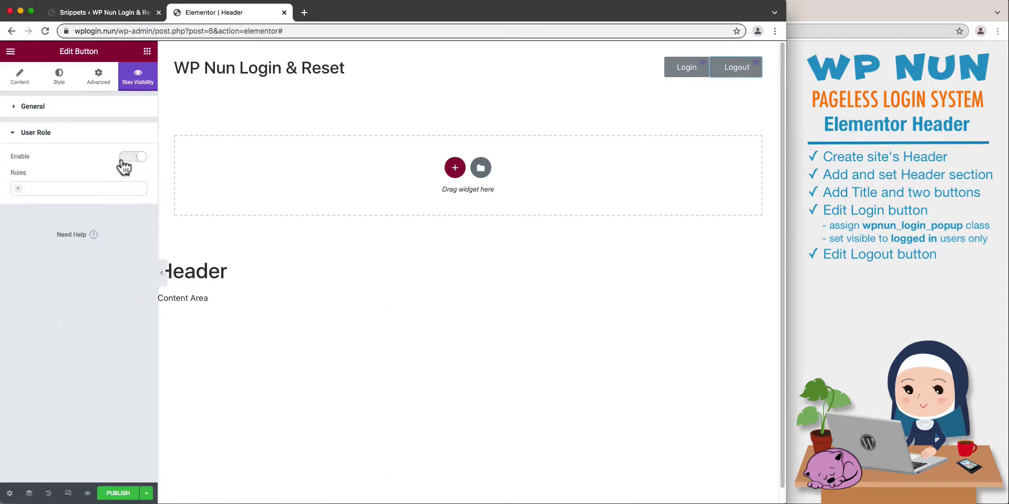
click(115, 186)
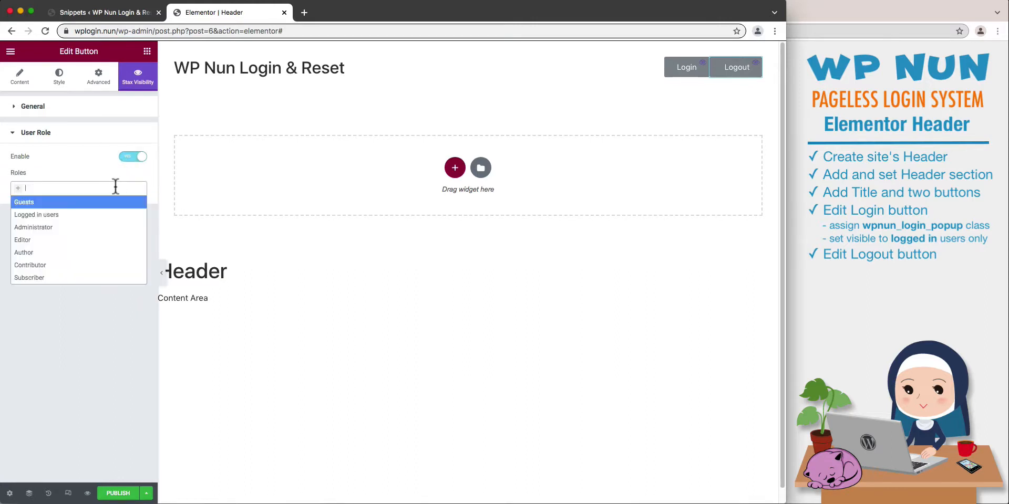
click(110, 202)
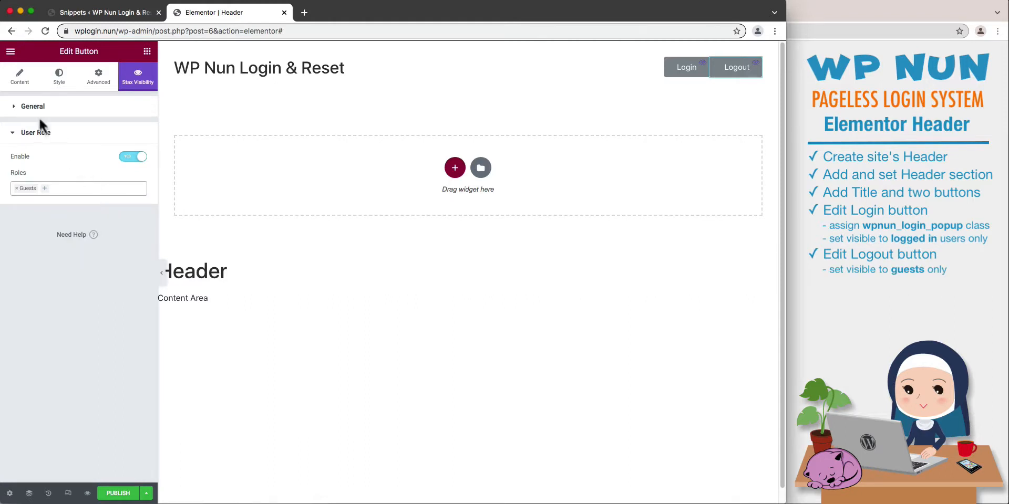
Clear the placeholder link from the Logout button.
click(19, 84)
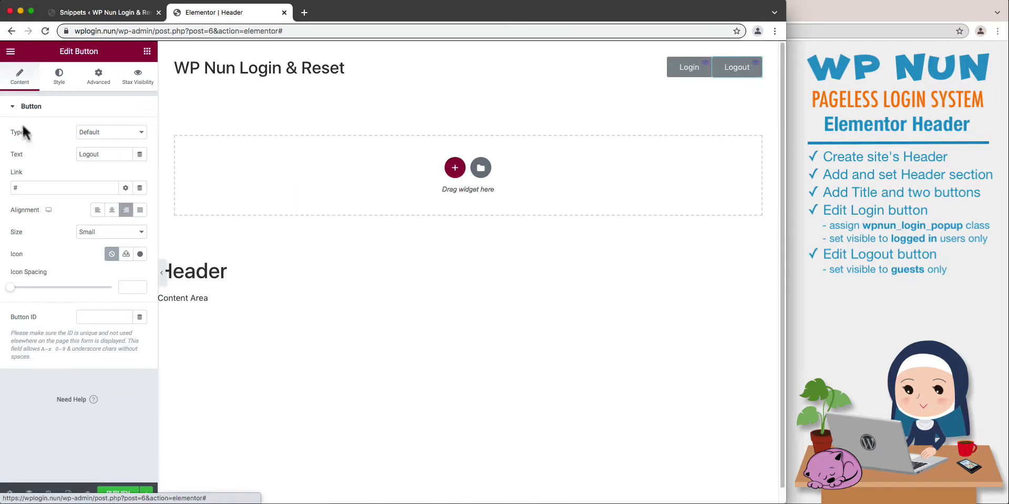
click(77, 188)
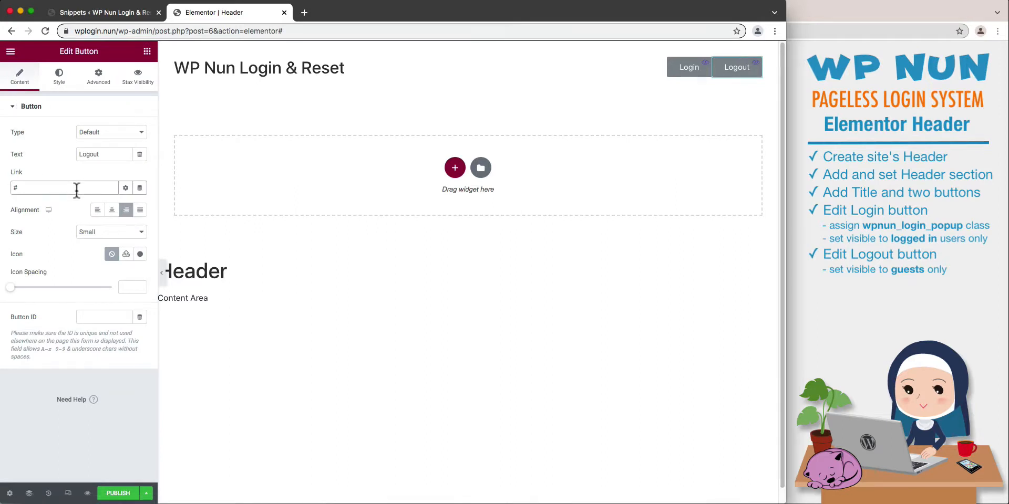
key(BackSpace)
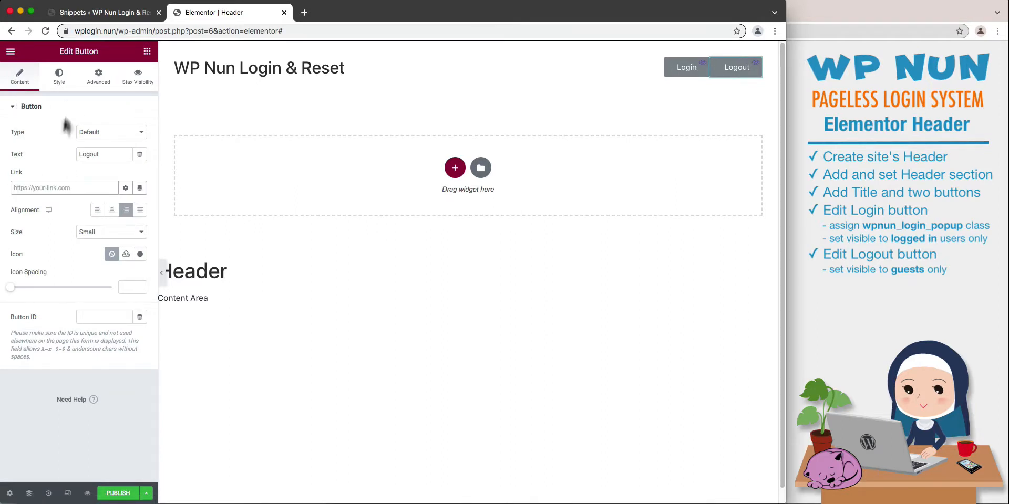
Activate the snippet "03 - WP Nun - Logout Redirect - PHP" and open its code.
click(93, 17)
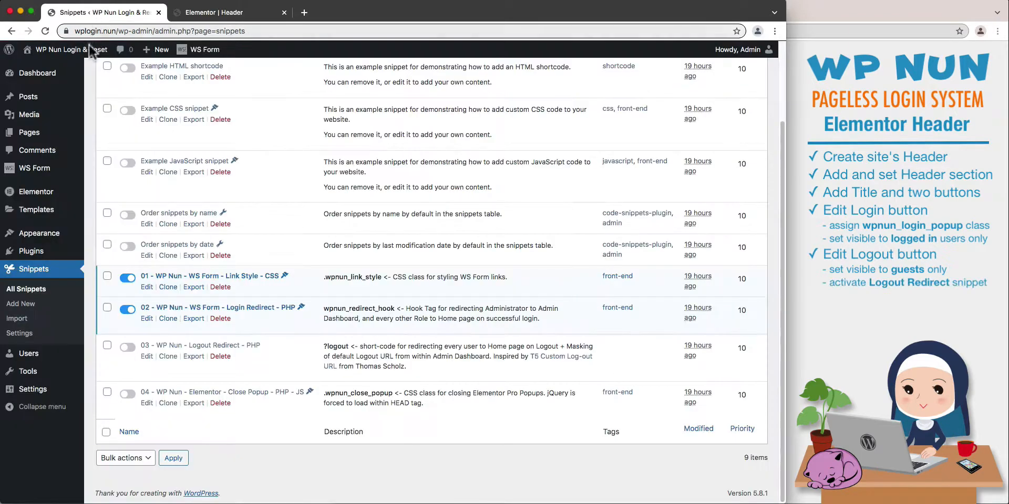
click(126, 349)
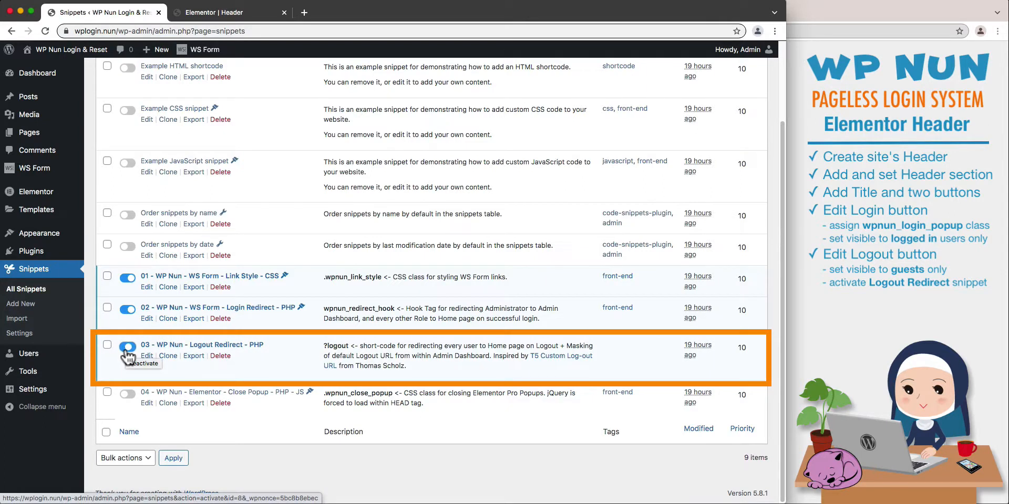
click(181, 346)
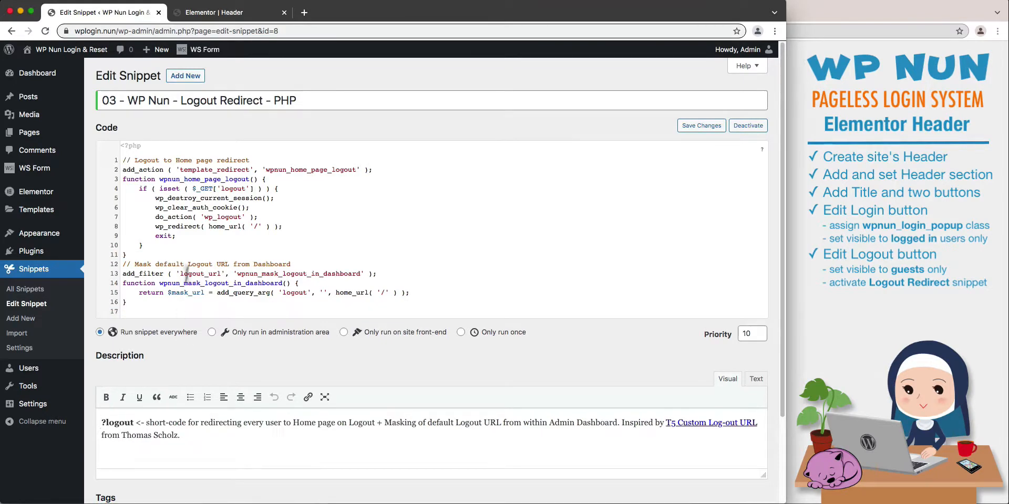
Set the Logout button's link to ?logout and publish the header template with an added display condition.
click(224, 14)
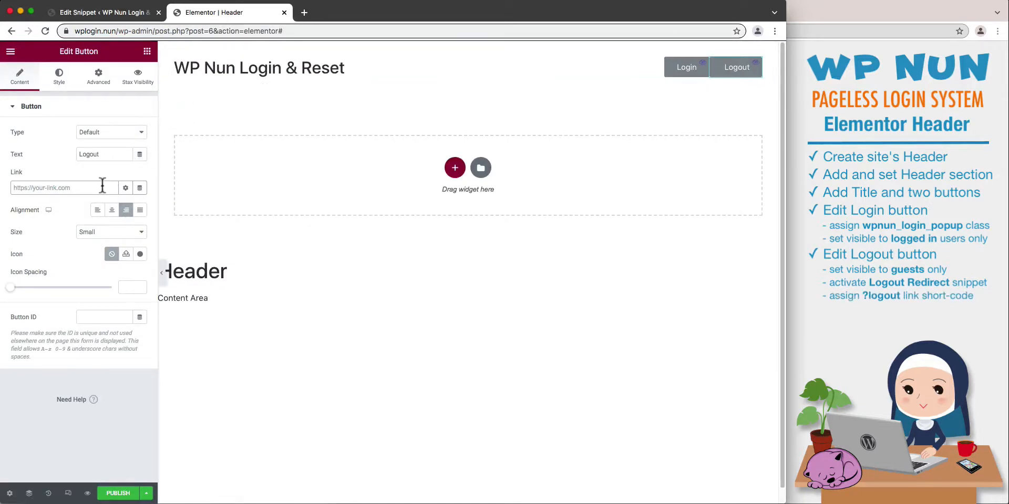
text(?logout)
click(119, 491)
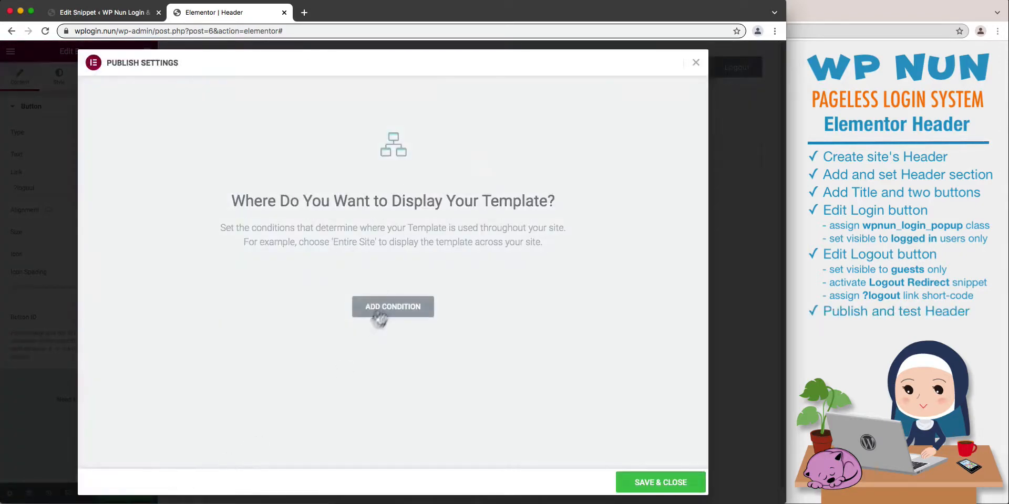
click(379, 315)
click(630, 482)
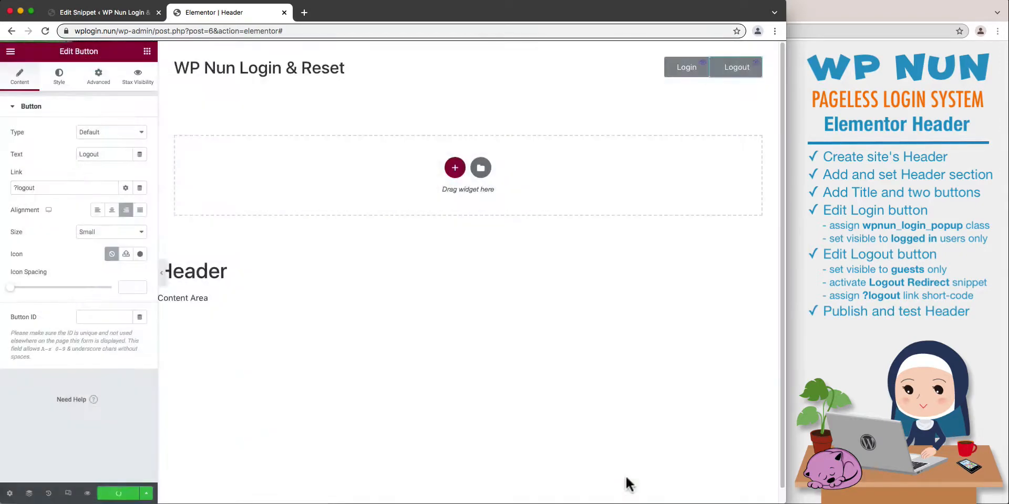
Exit the header editor to the WordPress dashboard and visit the site's front end.
click(10, 51)
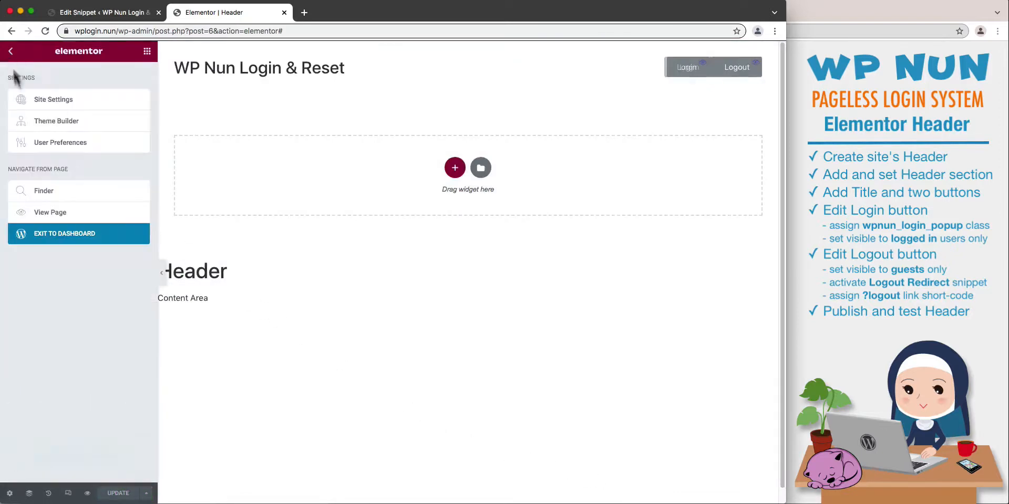
click(56, 235)
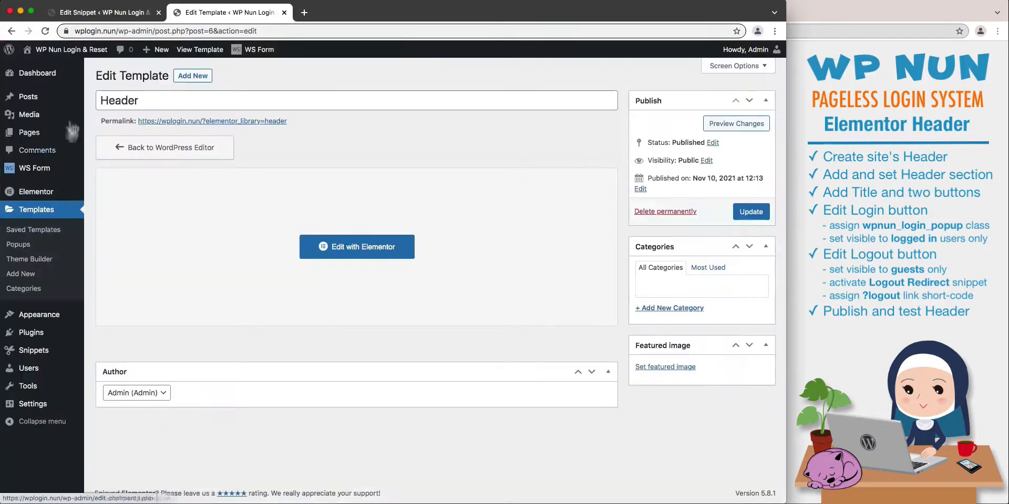
click(76, 66)
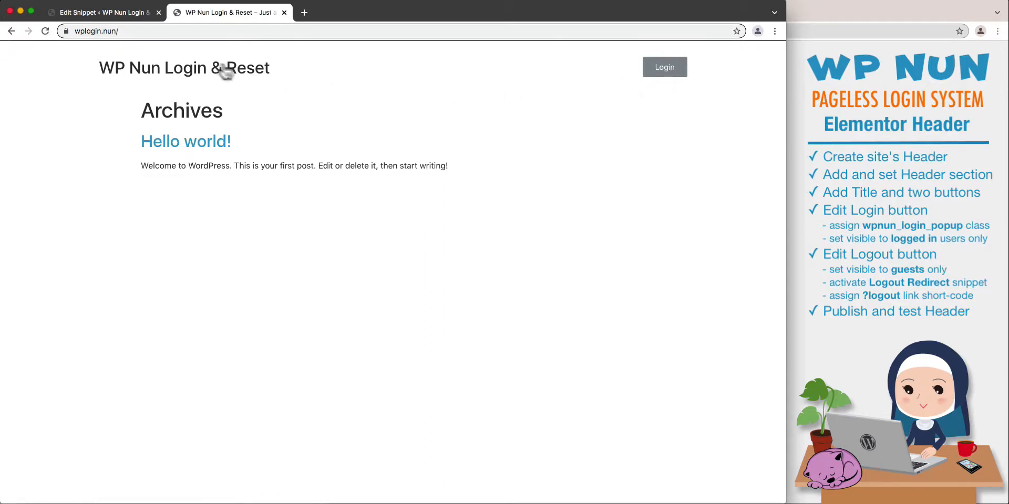
Go to the default WordPress login page at wplogin.nun/wp-login.php.
click(178, 31)
click(178, 31)
text(wp-login)
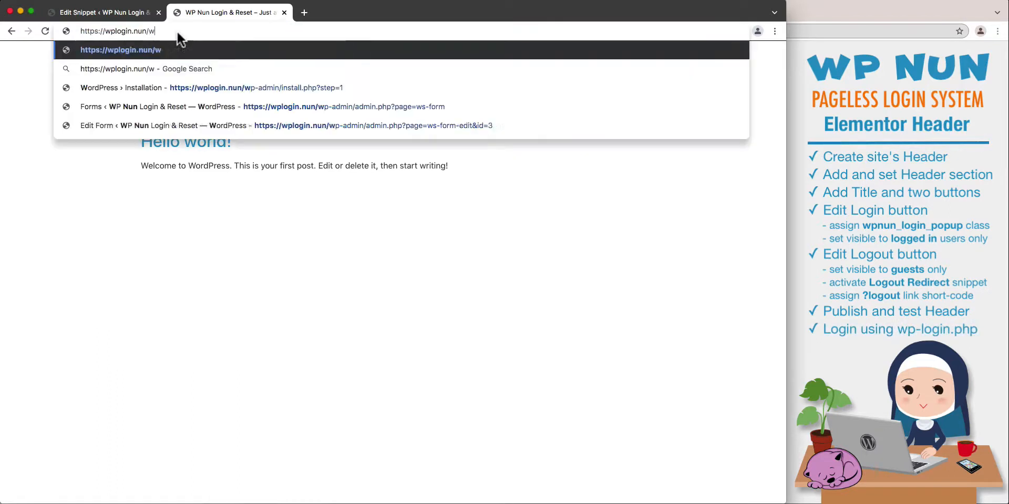
text(.php)
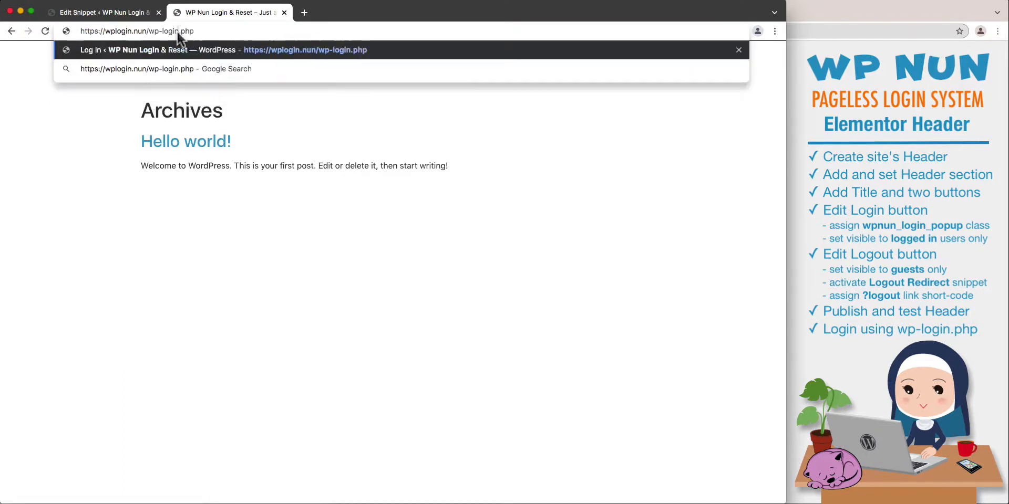
key(Return)
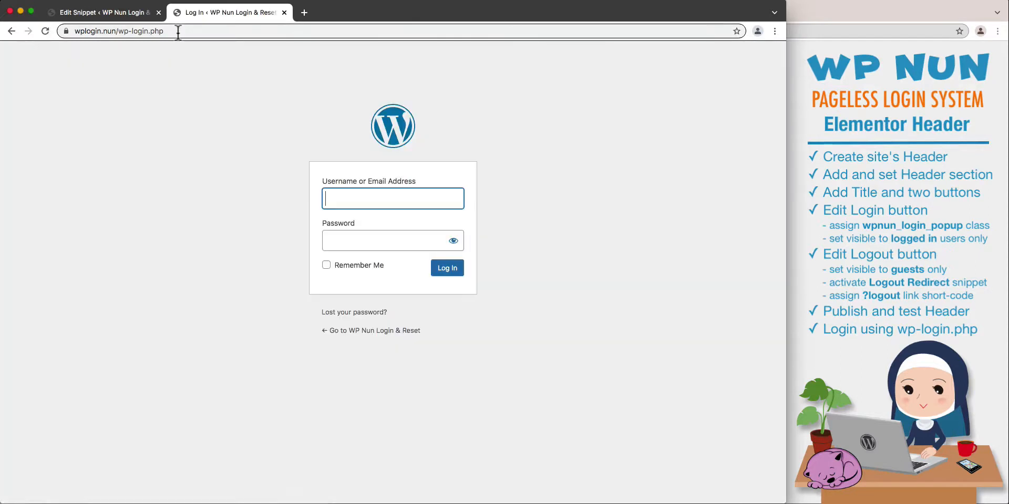
Log in to WordPress with the administrator's e-mail address and account password.
text(admin@wplogin.nun)
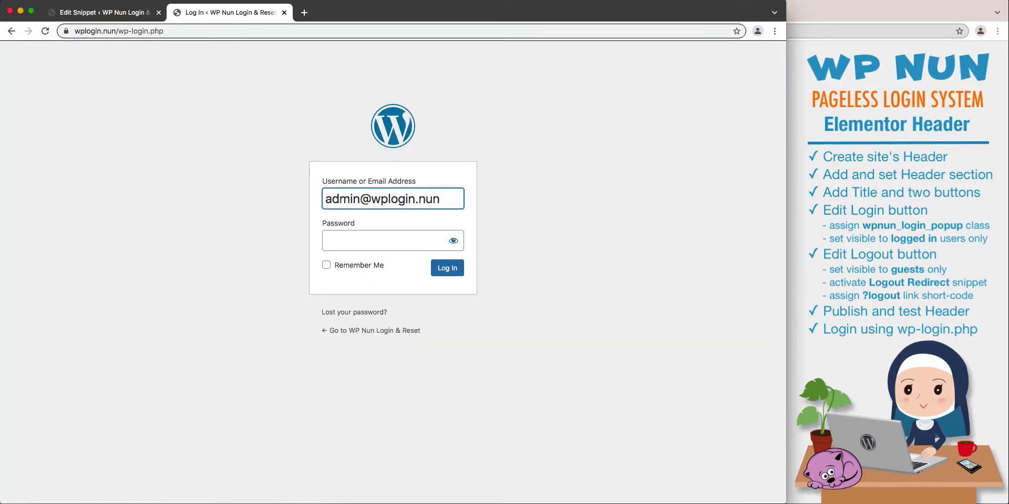
key(Tab)
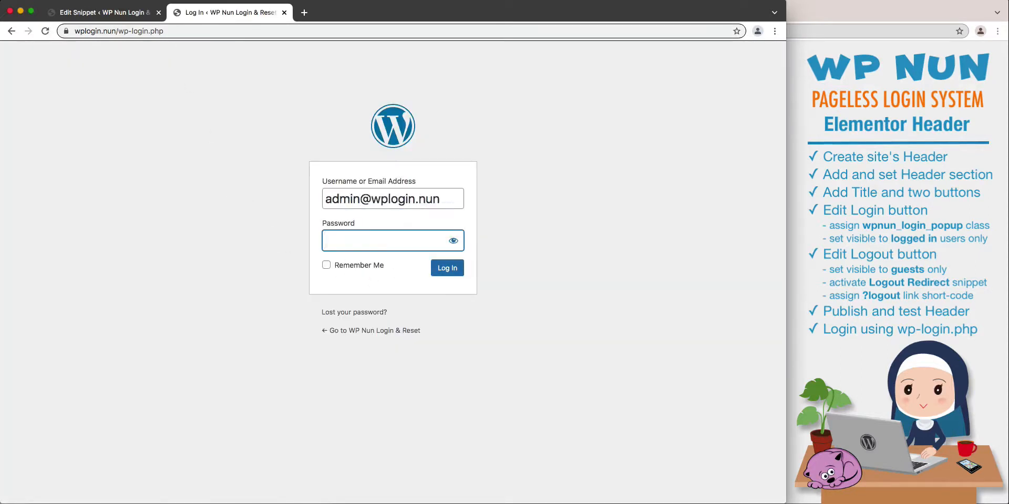
text(*******)
key(Return)
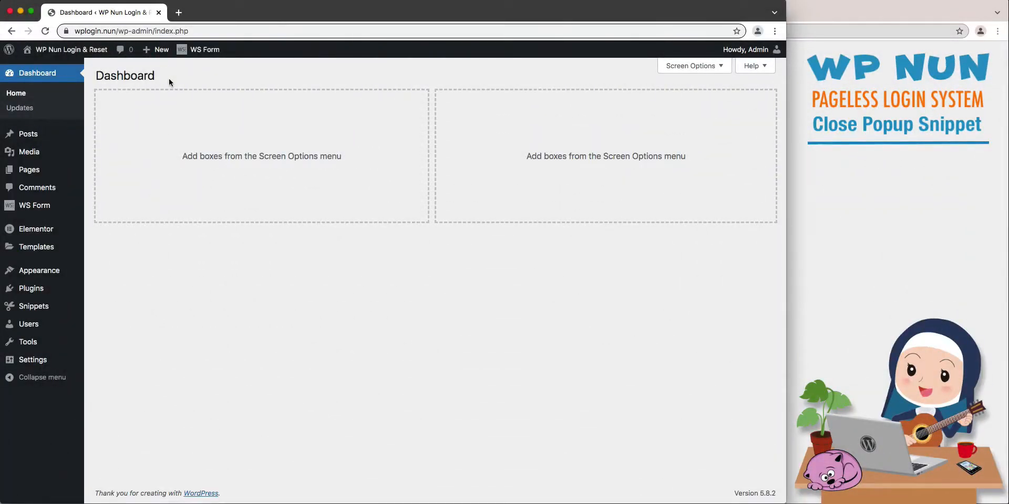
Activate the snippet "04 - WP Nun - Elementor - Close Popup - PHP - JS" in the list of all snippets.
mouse_move(52, 312)
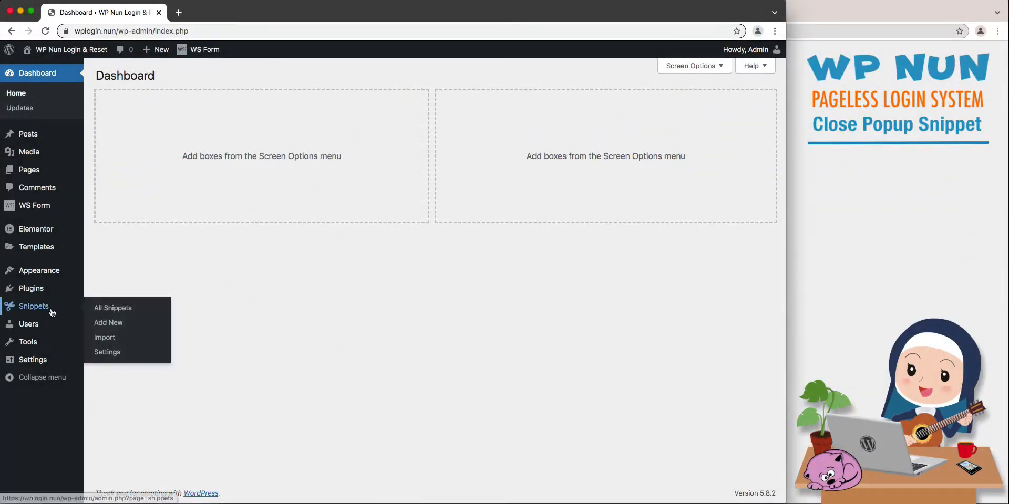
click(111, 311)
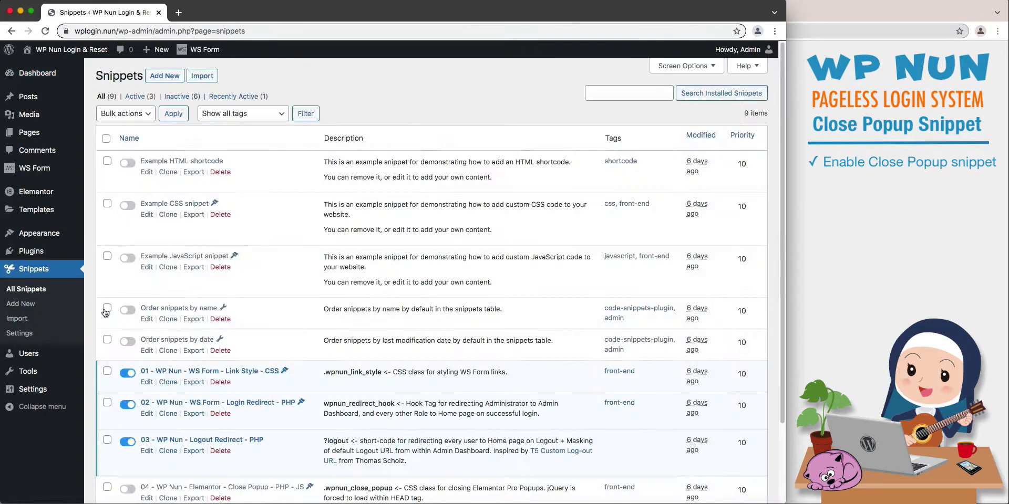
scroll(91, 328, down, 3)
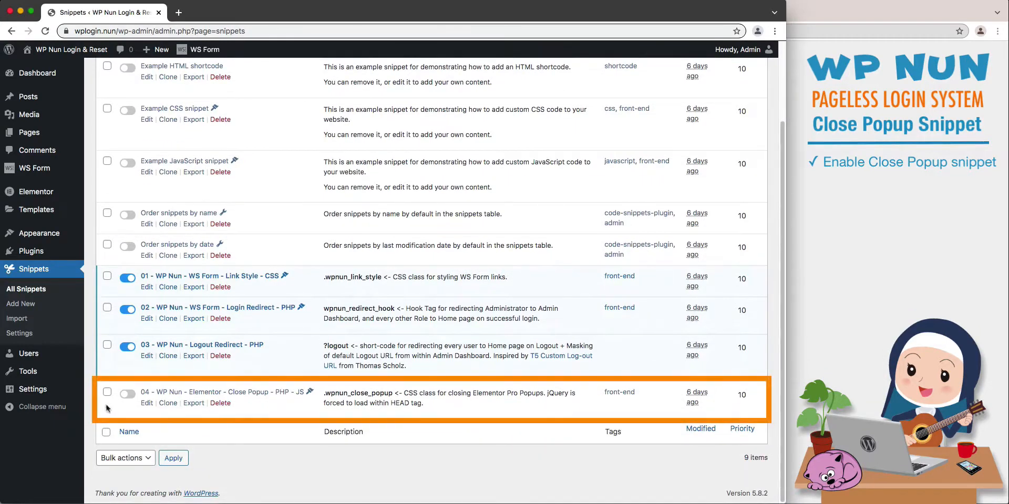
click(128, 394)
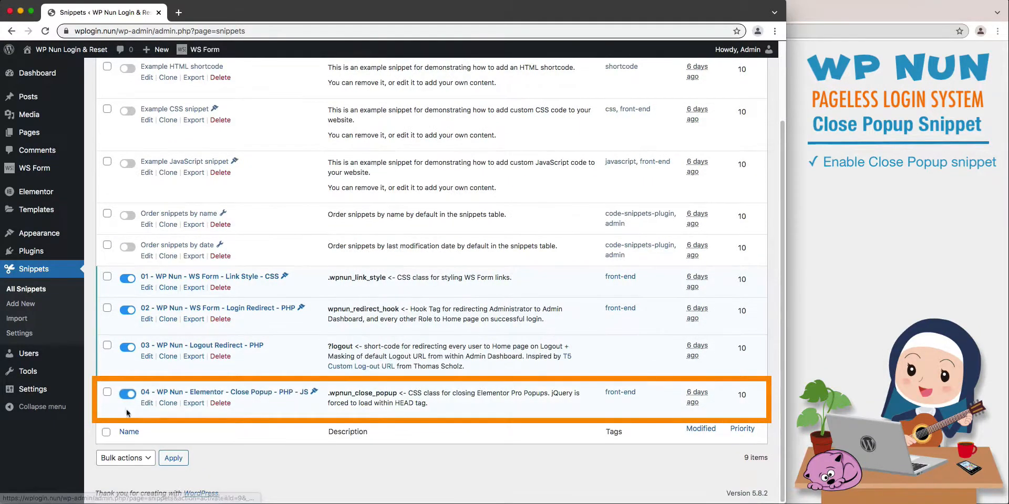
Open the snippet "04 - WP Nun - Elementor - Close Popup - PHP - JS" to examine its code.
click(267, 394)
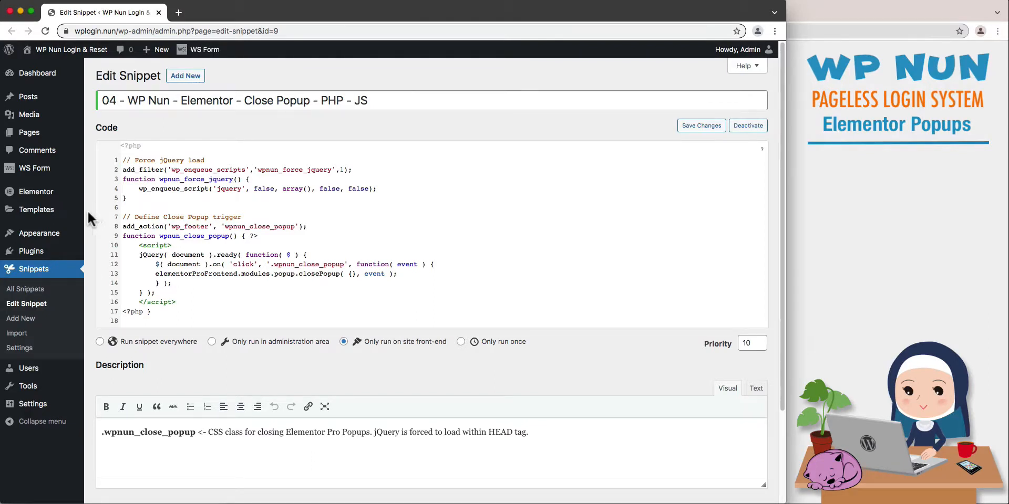
Create a new Elementor popup template named "Login Popup" and dismiss the template library to start with a blank popup.
mouse_move(79, 210)
click(127, 227)
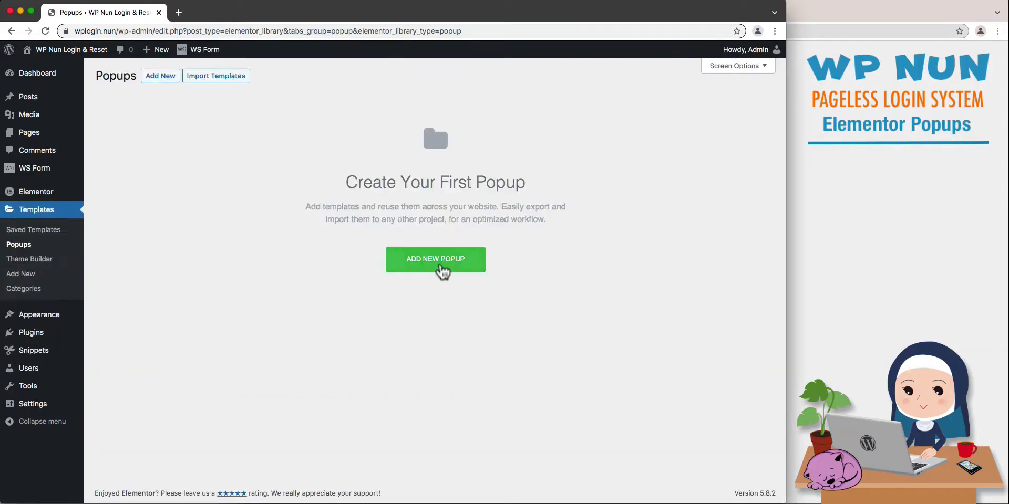
click(443, 271)
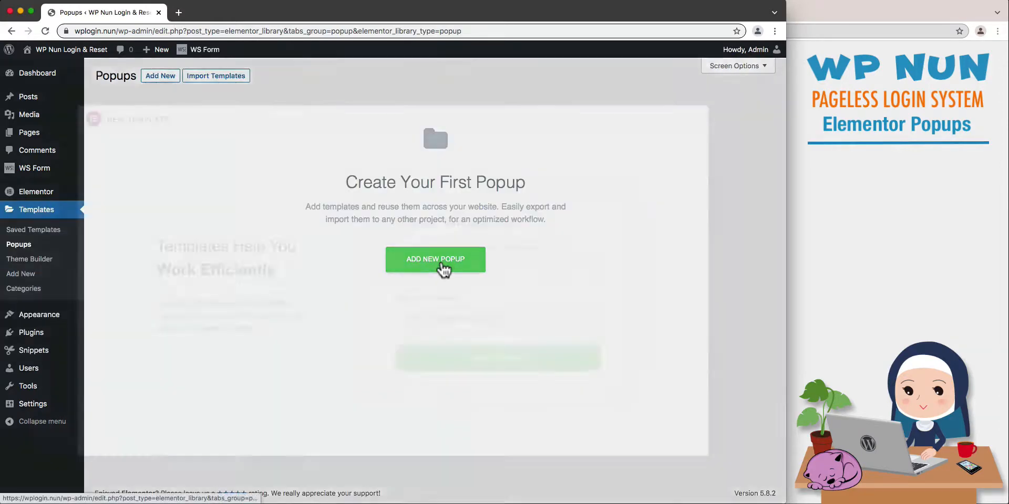
click(594, 321)
text(Login Po)
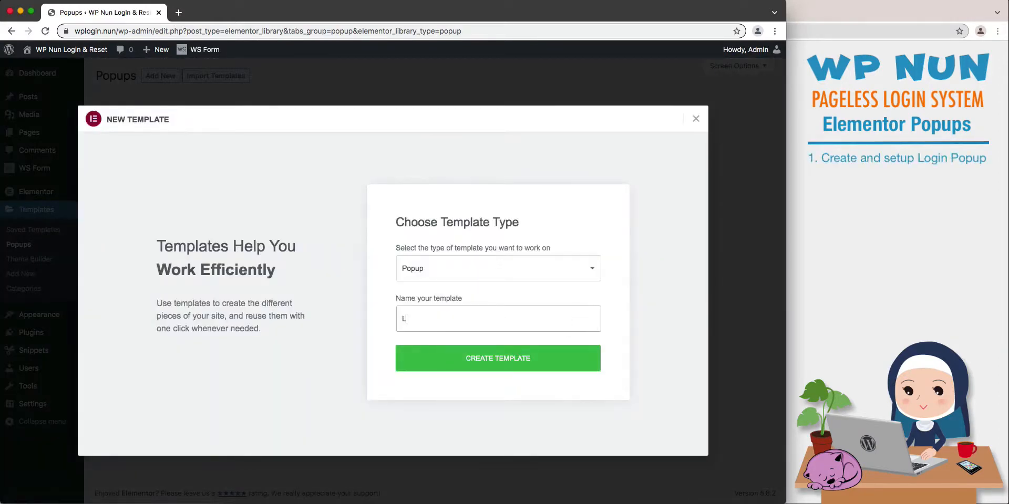
text(pup)
click(590, 361)
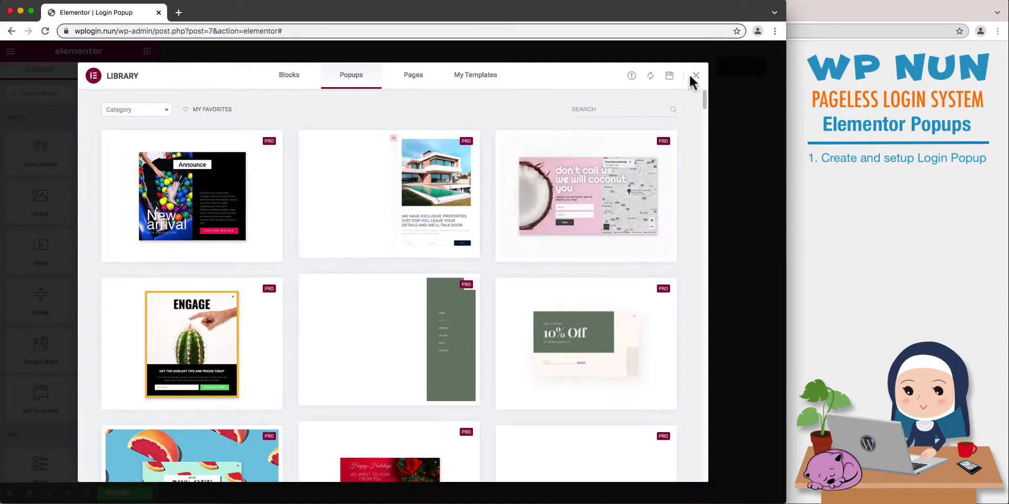
click(695, 77)
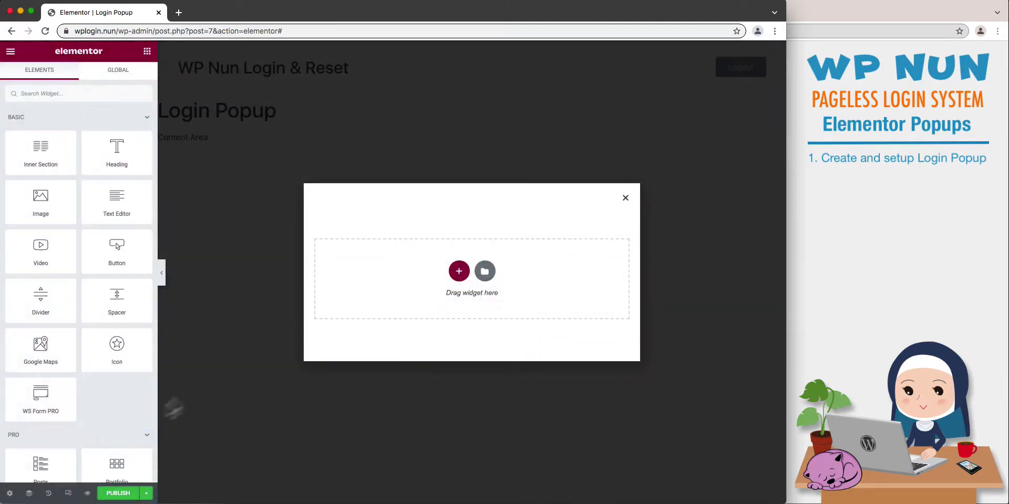
Set the Login Popup's width to 350 px and hide its close button.
click(10, 494)
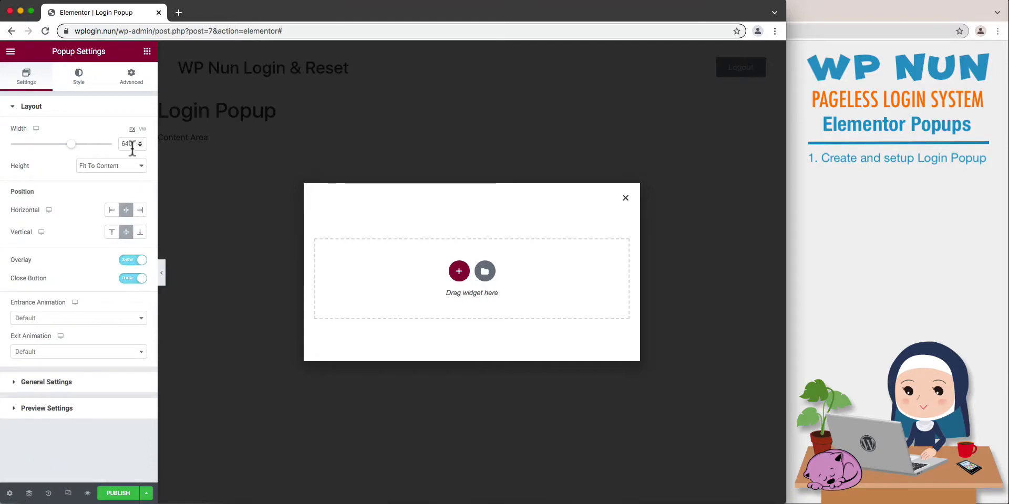
drag(132, 144, 111, 149)
text(350)
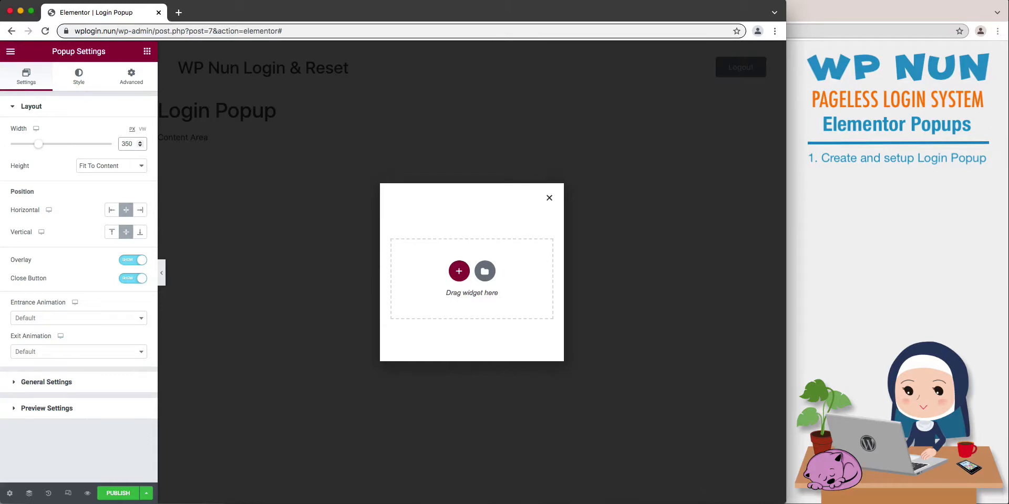
click(132, 278)
Set the Login Popup's overlay background color to opaque white, #FFFFFF.
click(80, 79)
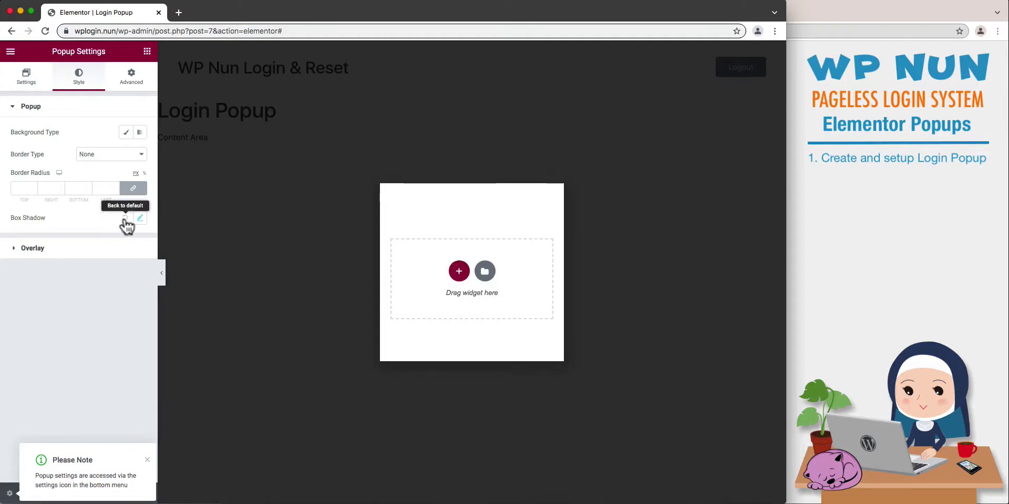
click(120, 248)
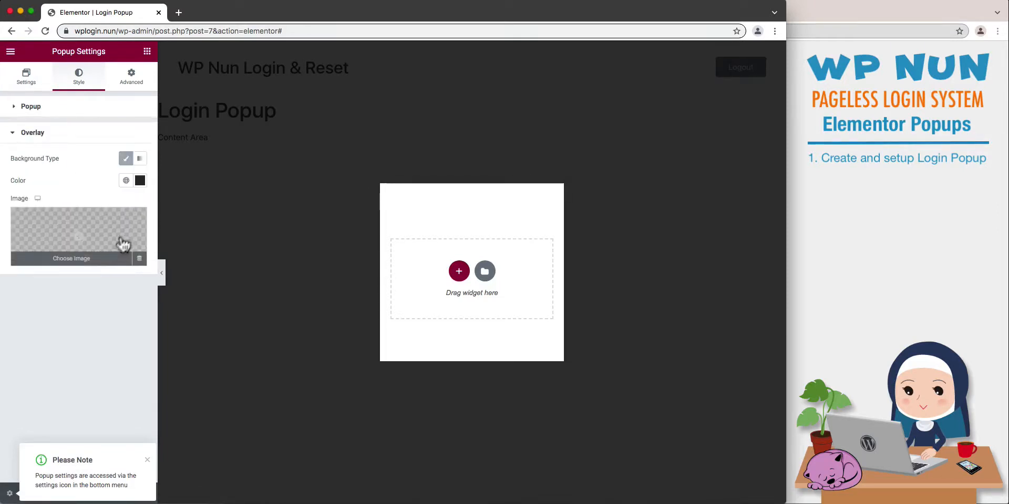
click(140, 180)
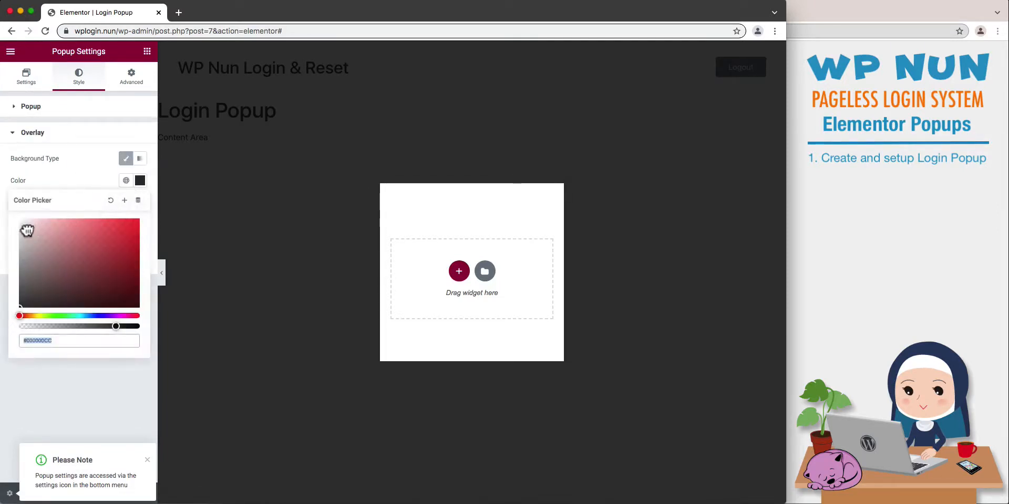
drag(26, 230, 12, 209)
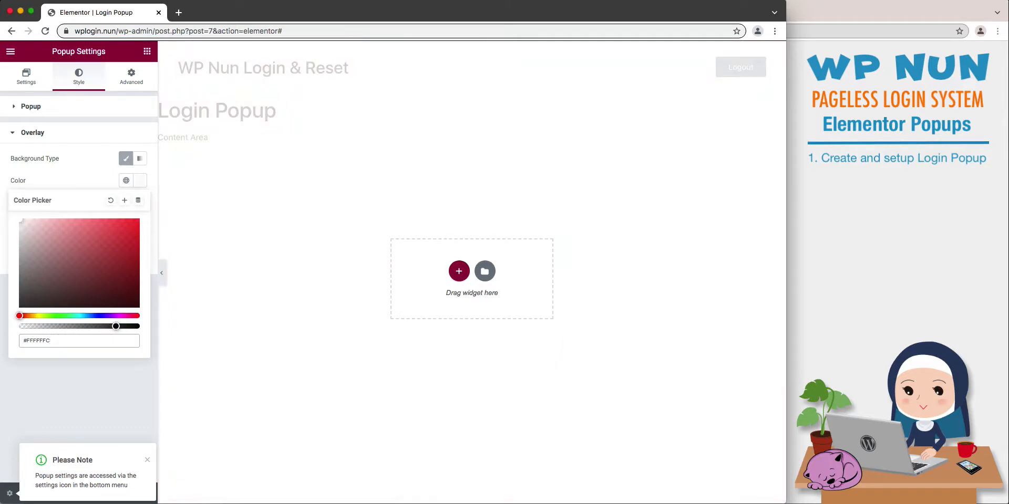
key(BackSpace)
key(BackSpace)
click(140, 182)
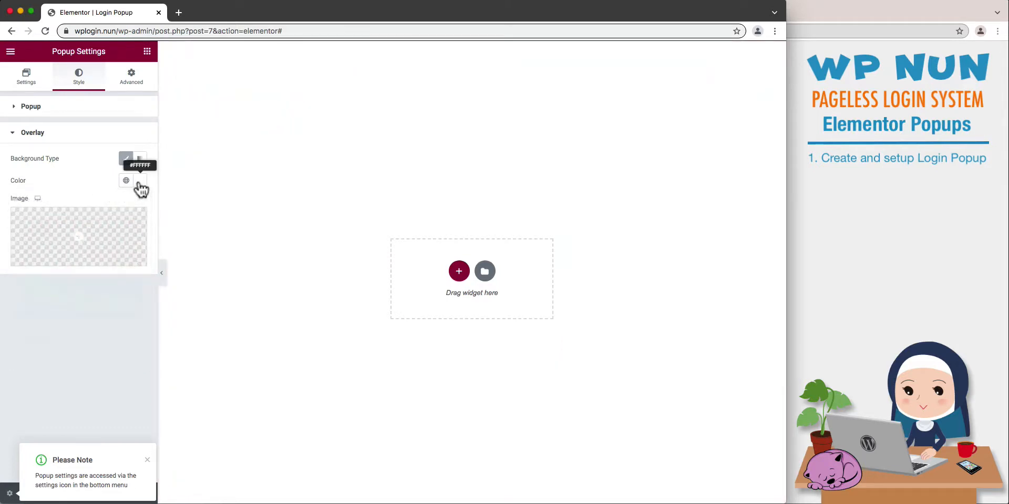
Prevent the Login Popup from closing on overlay or ESC key, and disable page scrolling.
click(140, 89)
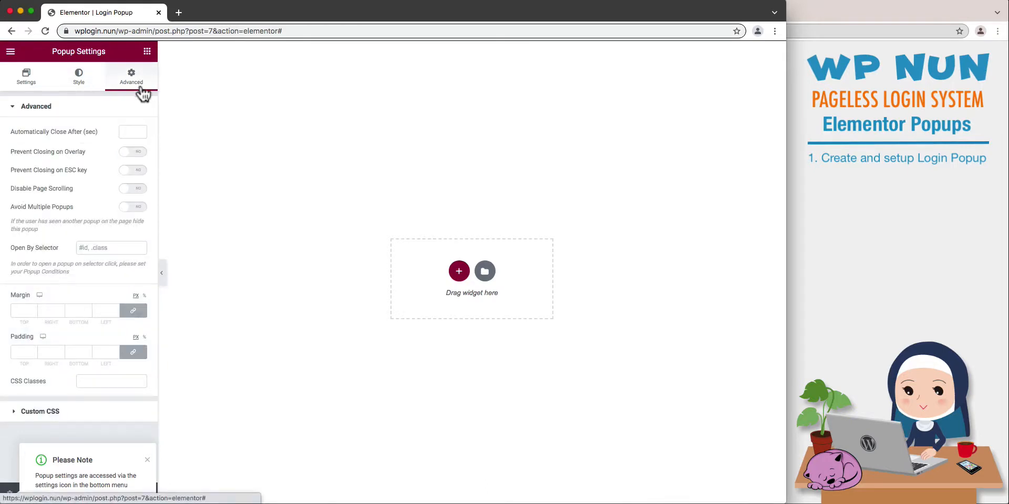
click(137, 155)
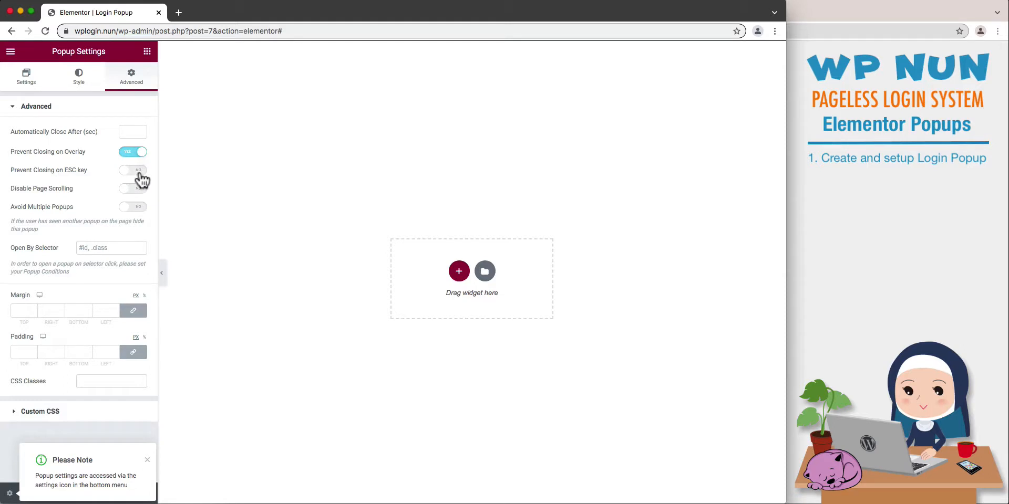
click(139, 174)
click(138, 190)
Set the Login Popup to open by the selector .wpnun_login_popup.
click(138, 247)
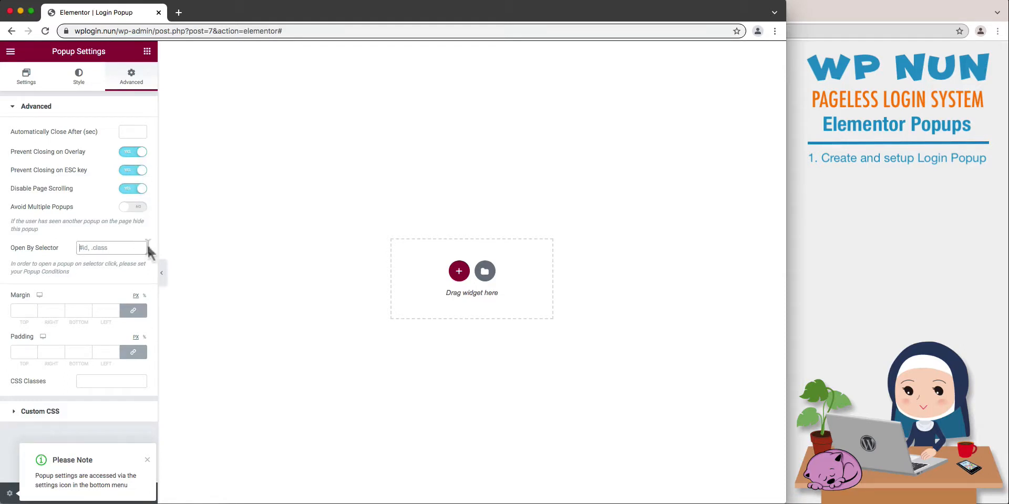
text(.wpnun)
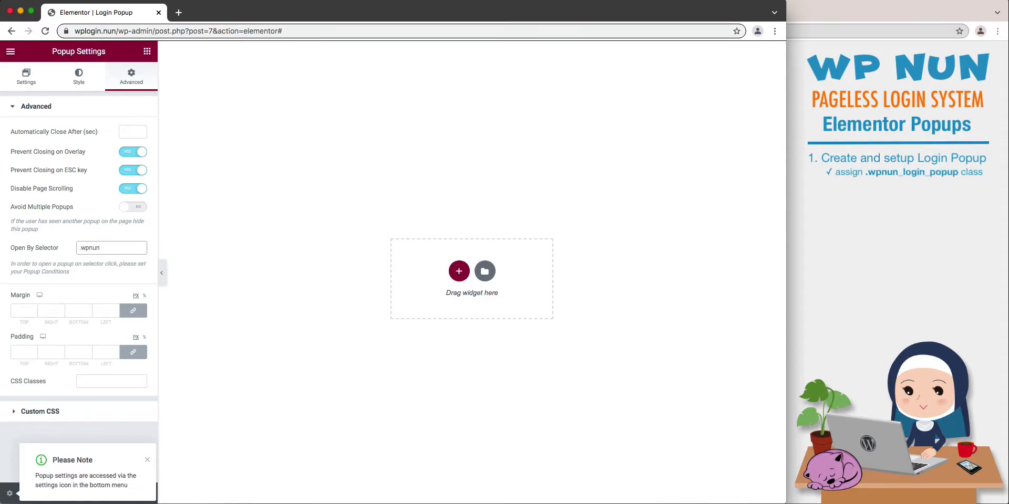
text(_login_popup)
Add a WS Form PRO widget to the popup and assign Login Form (ID: 1) to it.
click(147, 52)
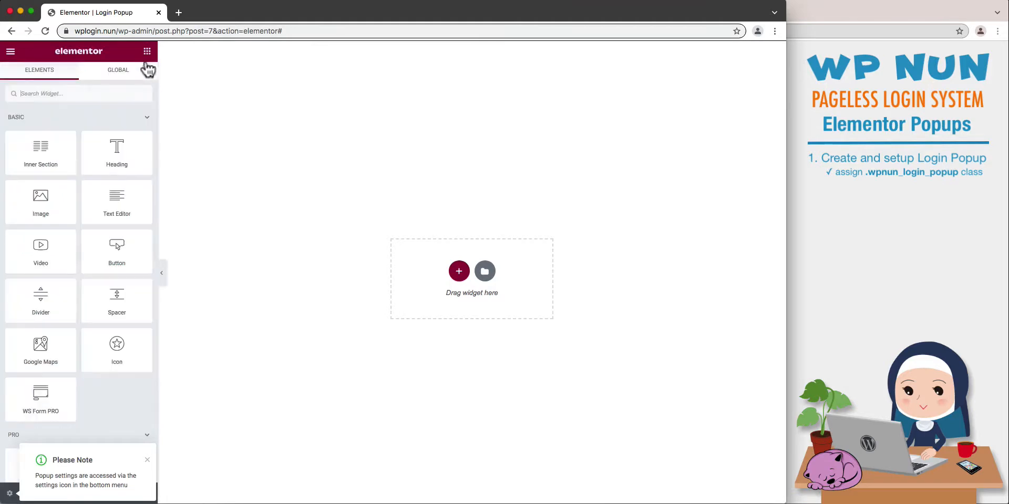
drag(40, 397, 452, 303)
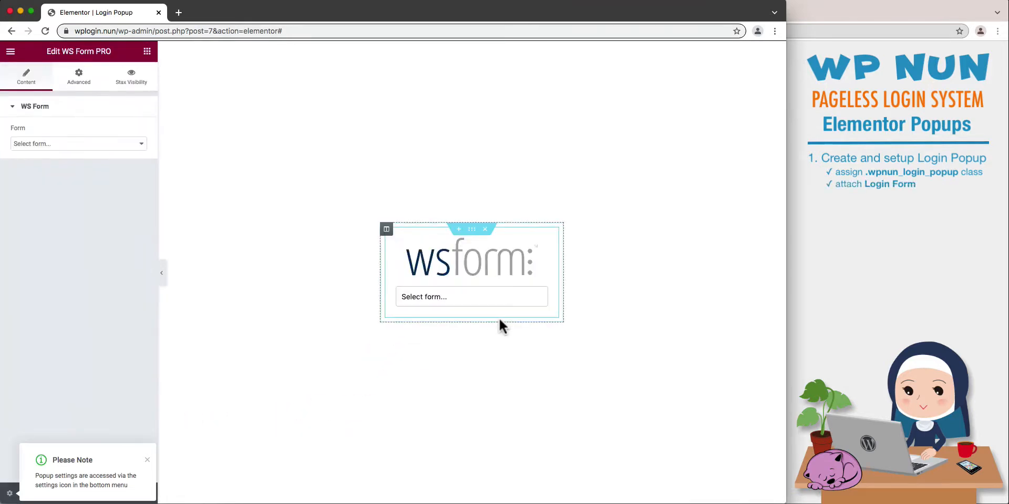
click(507, 296)
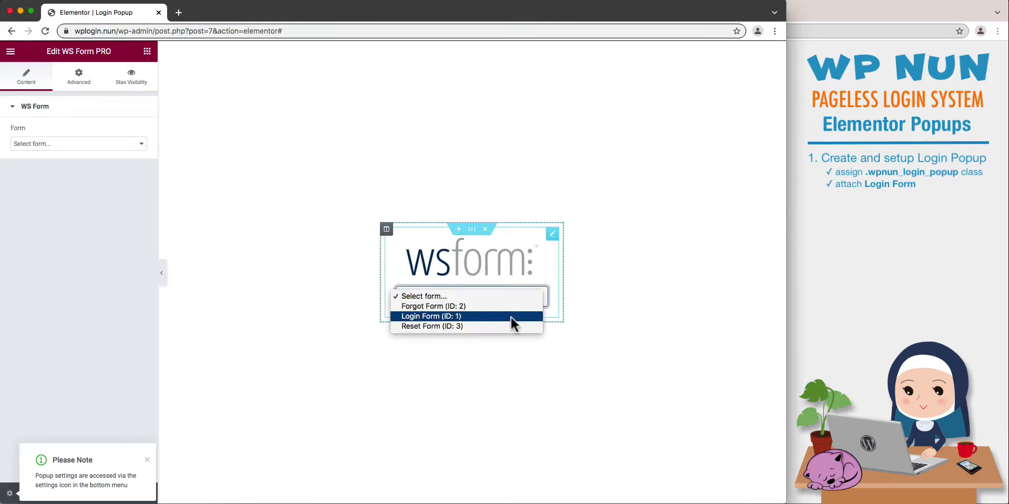
click(510, 316)
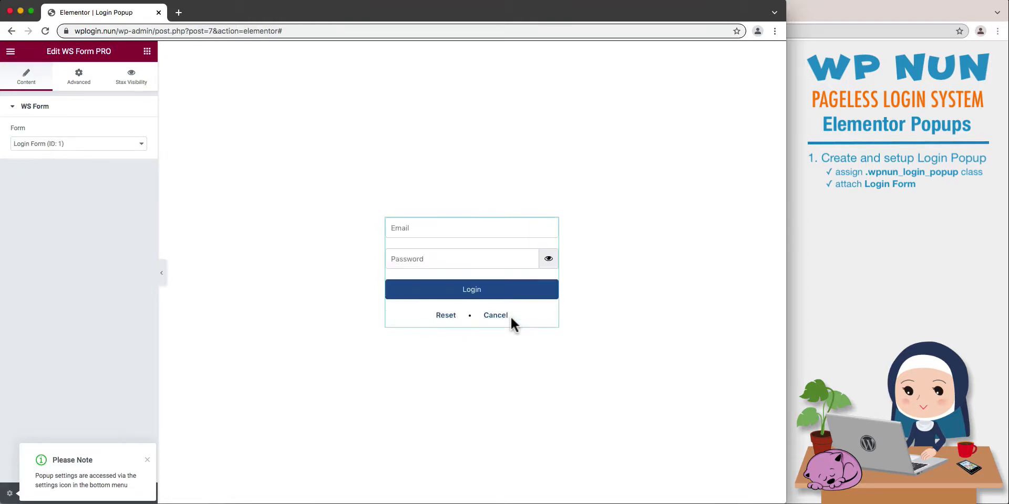
Publish the Login Popup with an Include Entire Site display condition and exit to the WordPress dashboard.
click(146, 460)
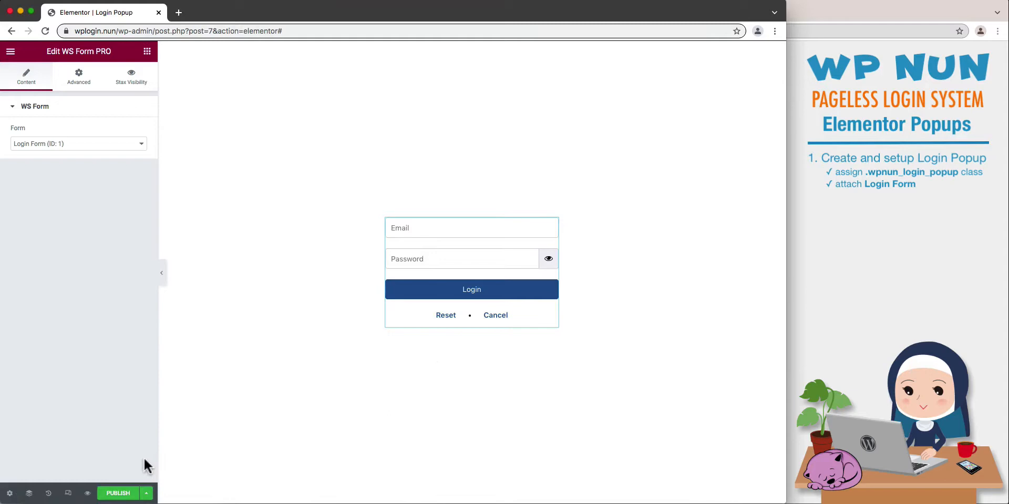
click(119, 493)
click(469, 314)
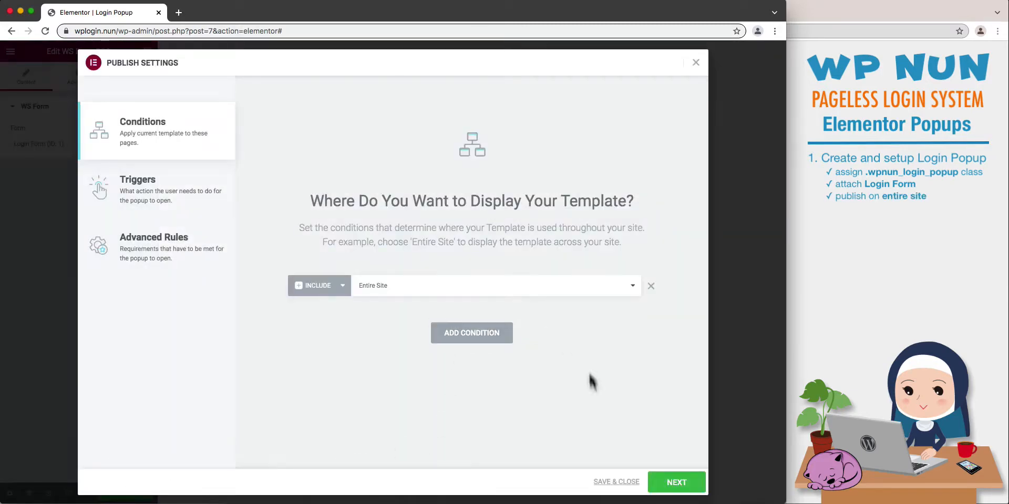
click(615, 482)
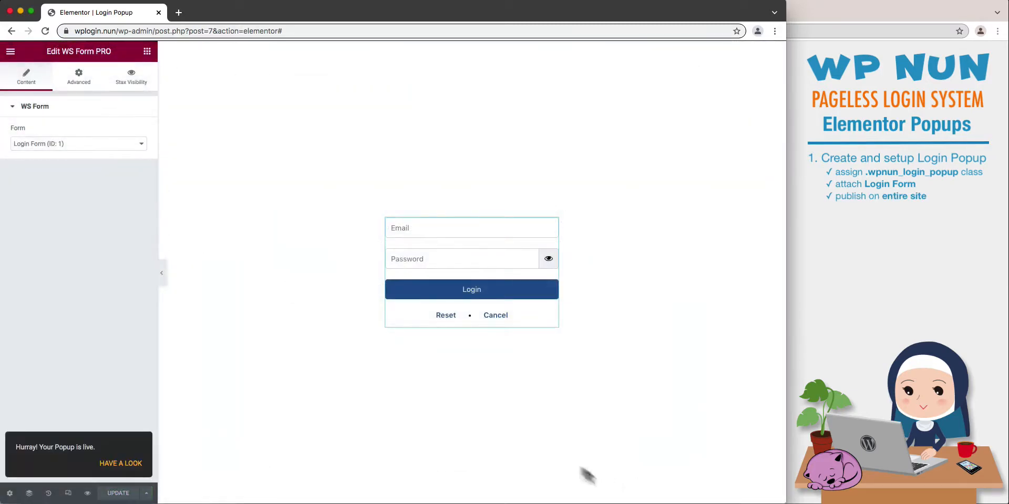
click(11, 51)
click(78, 241)
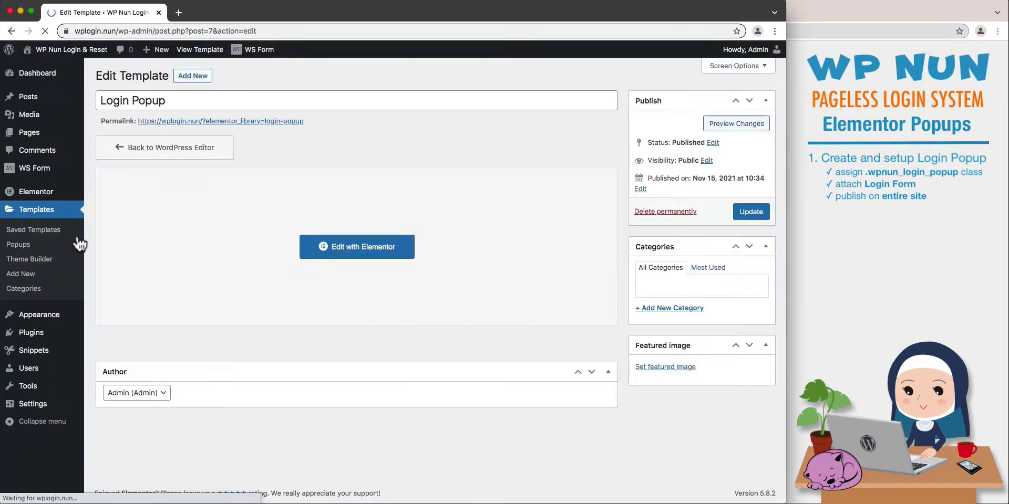
Create another popup template named "Forgot Popup" from the popups list, dismissing the template library to start blank.
click(79, 244)
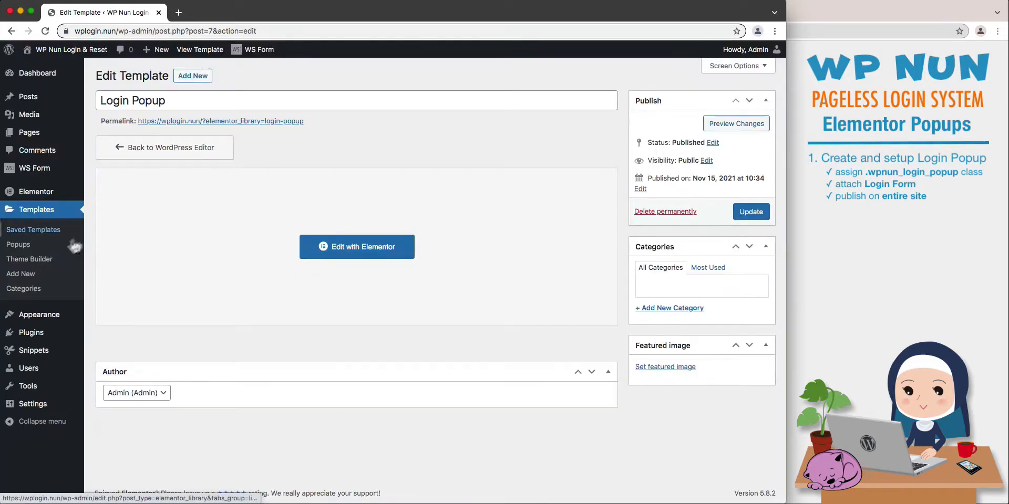
click(160, 77)
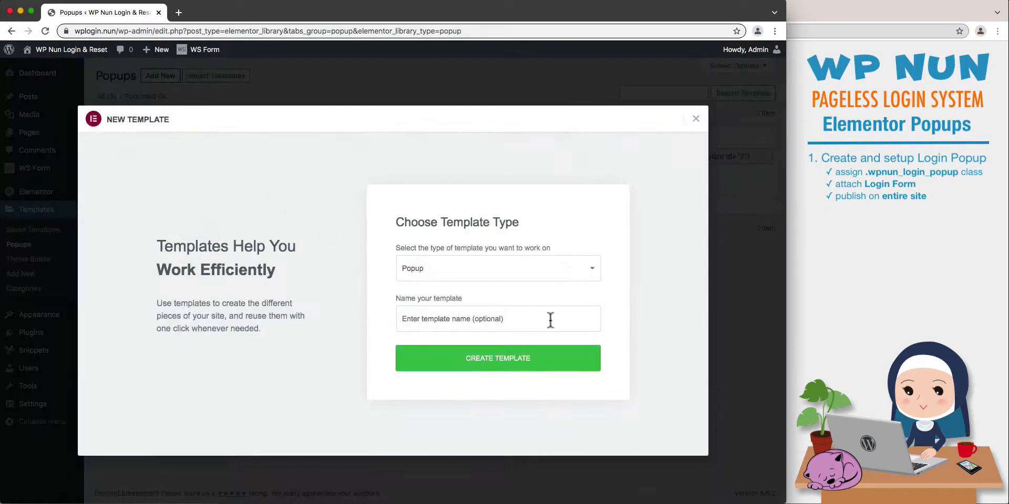
click(568, 318)
text(Forgot Popup)
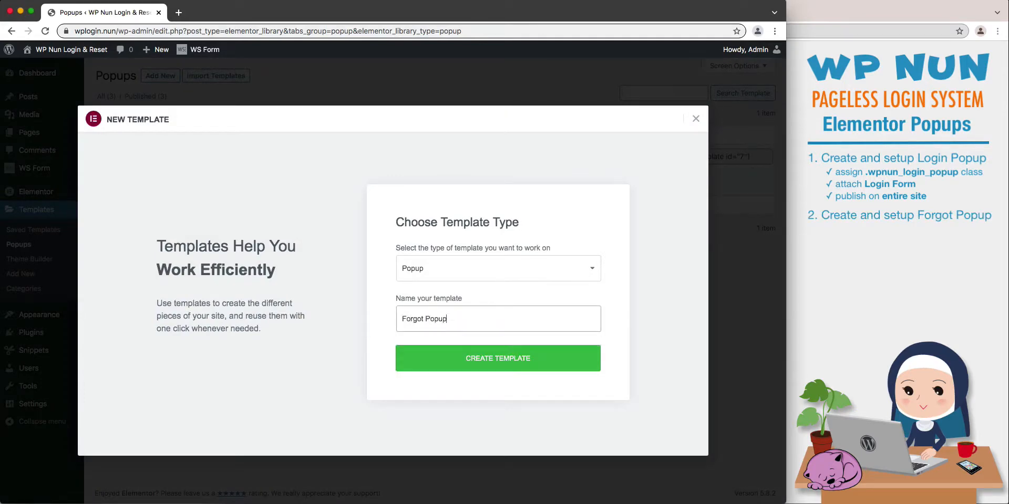
click(576, 359)
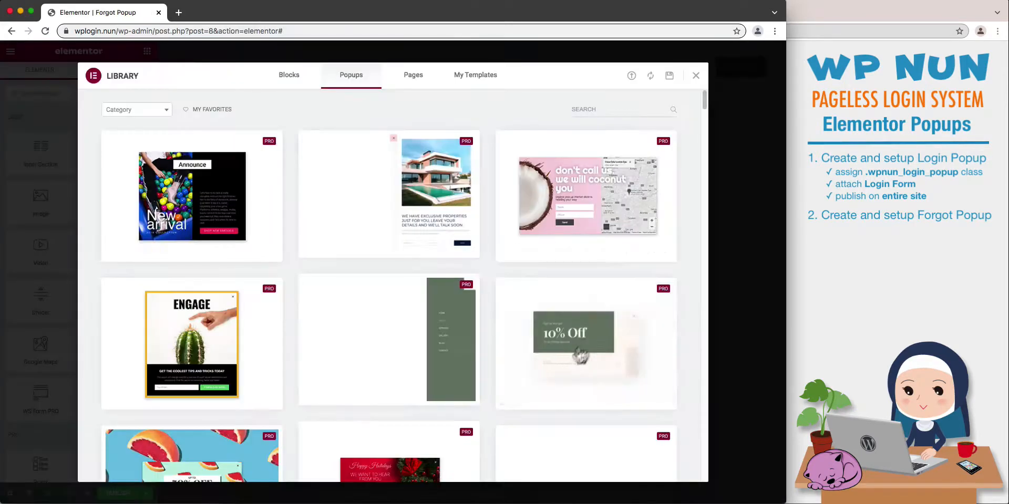
click(695, 76)
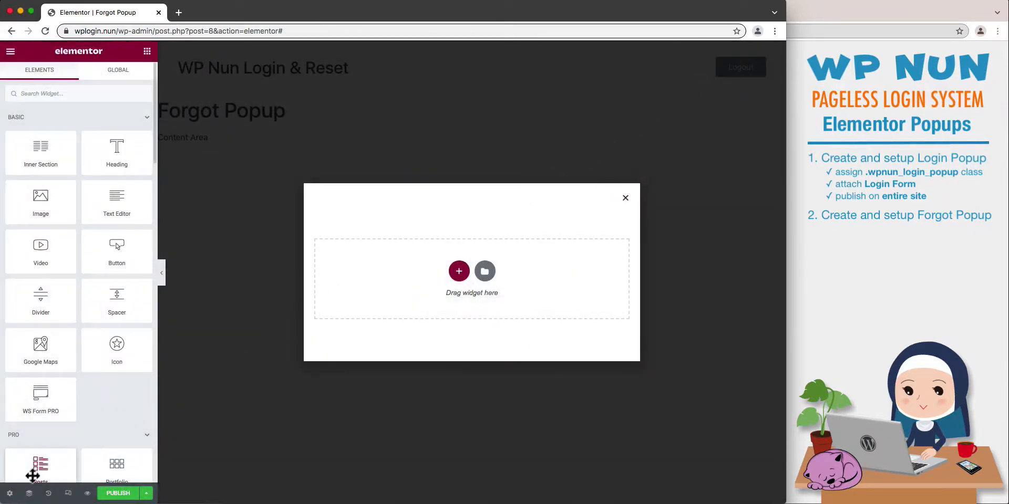
Set the Forgot Popup's width to 350 px and hide its close button.
click(10, 494)
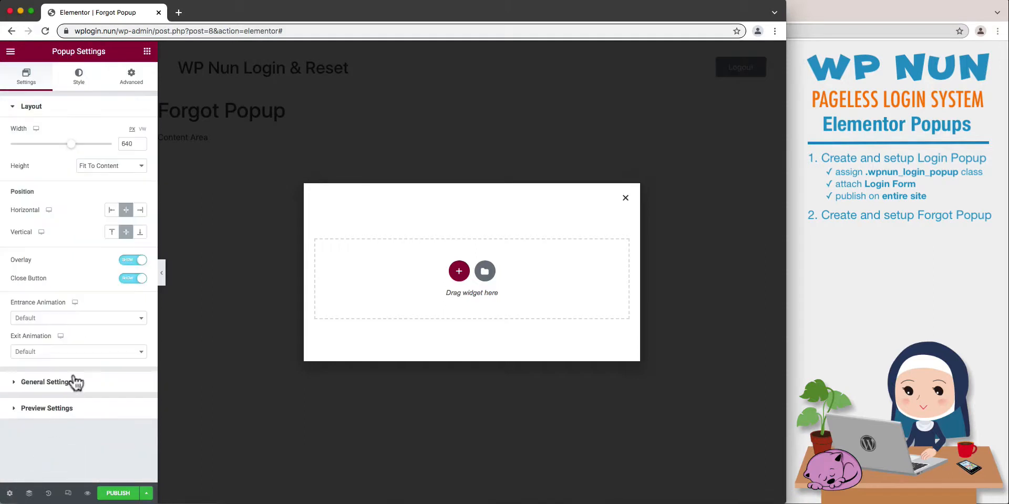
drag(134, 143, 112, 144)
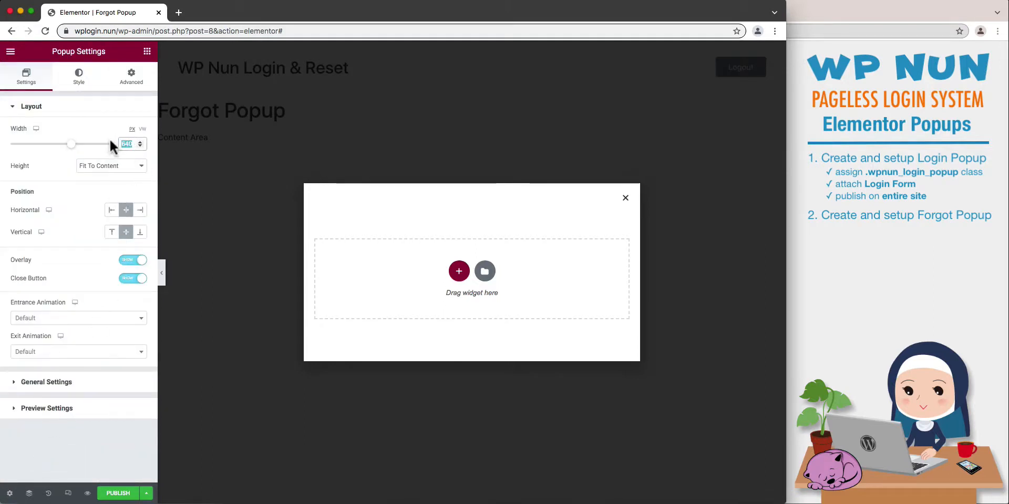
text(350)
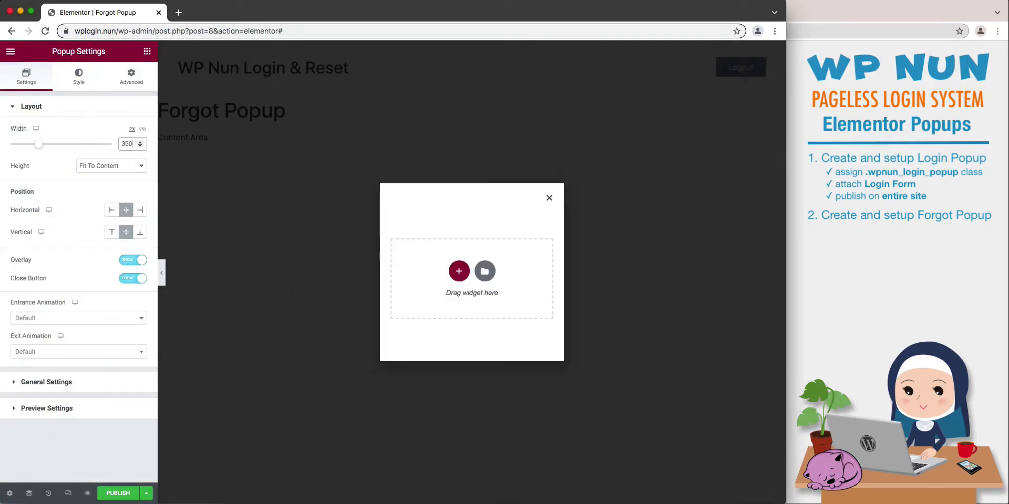
click(124, 278)
Set the Forgot Popup's overlay background color to solid white, #FFFFFF.
click(79, 79)
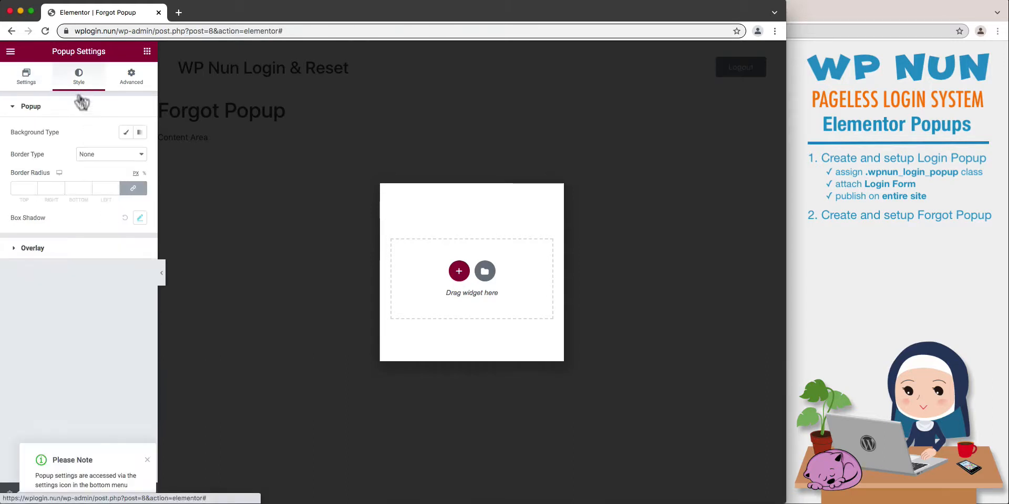
click(123, 255)
click(140, 180)
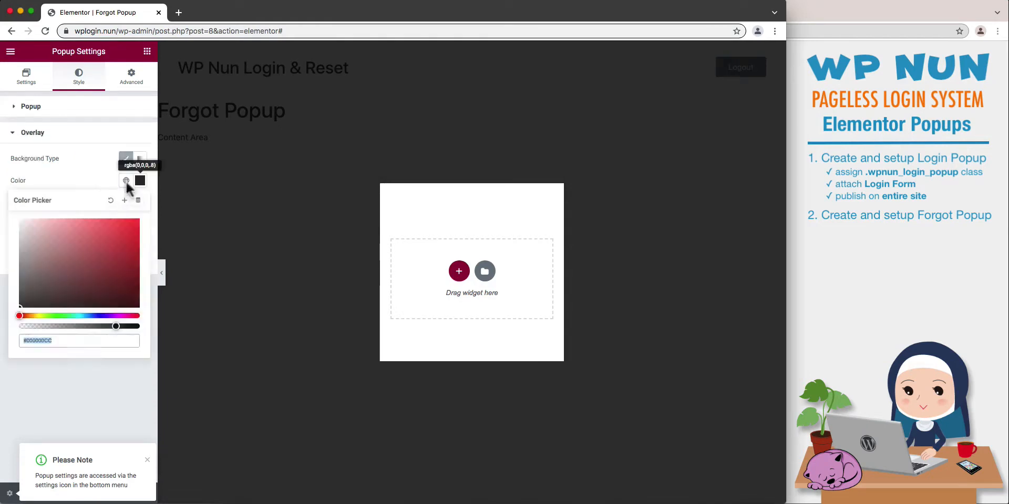
click(23, 229)
drag(22, 229, 5, 197)
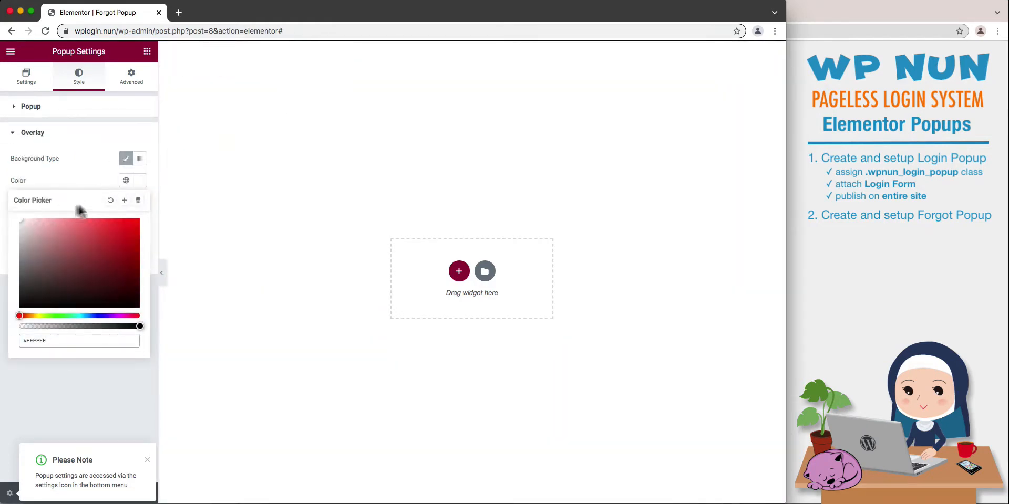
click(140, 185)
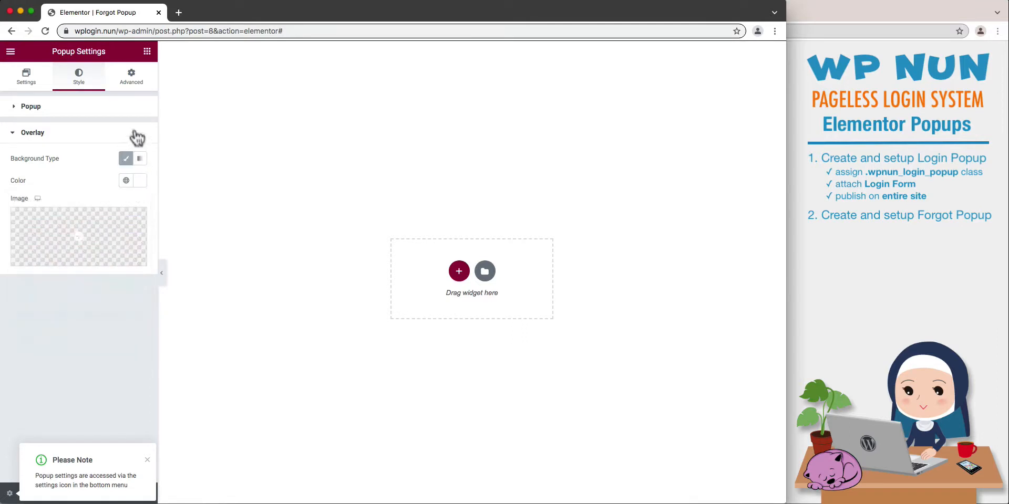
Prevent the Forgot Popup from closing on overlay or ESC key, and disable page scrolling.
click(135, 88)
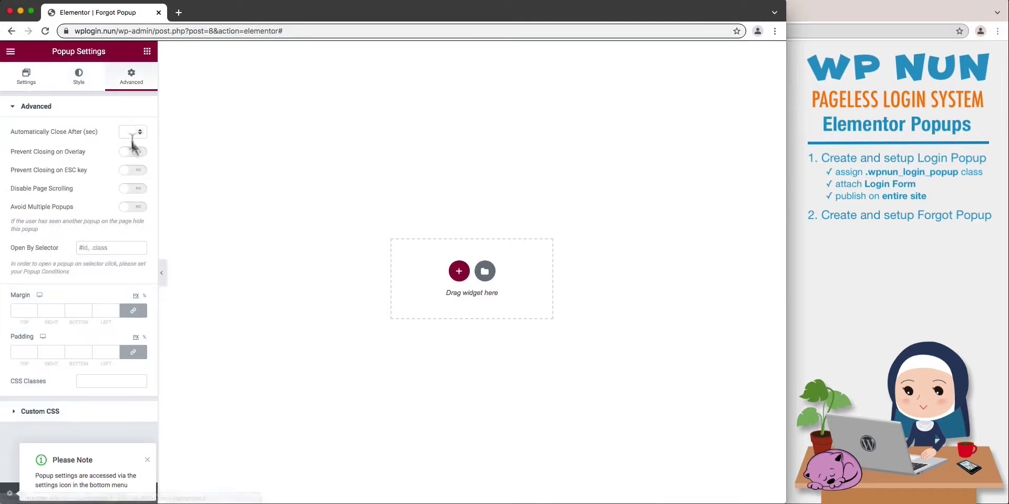
click(136, 156)
click(135, 171)
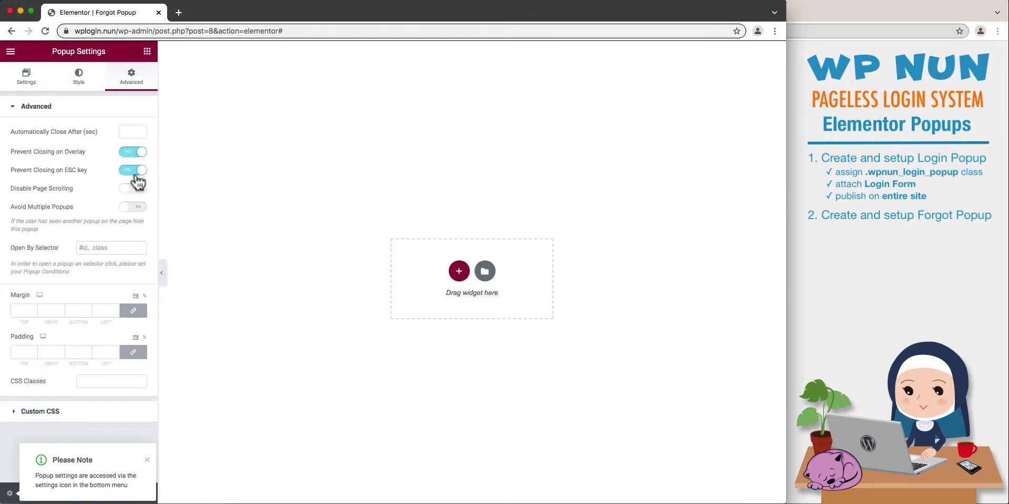
click(135, 190)
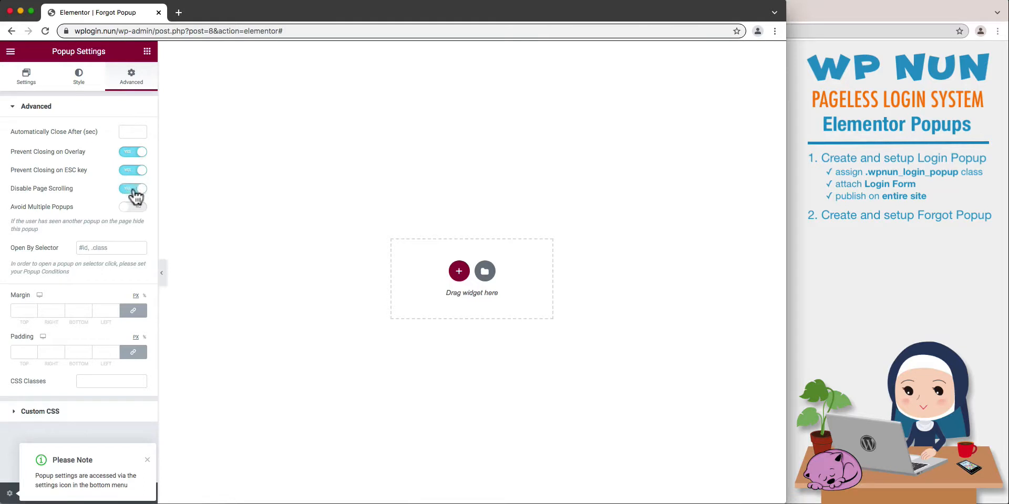
Enter a class selector beginning with .wpnun as the Forgot Popup's Open By Selector value.
click(146, 245)
text(.wpnun_forgot_popup)
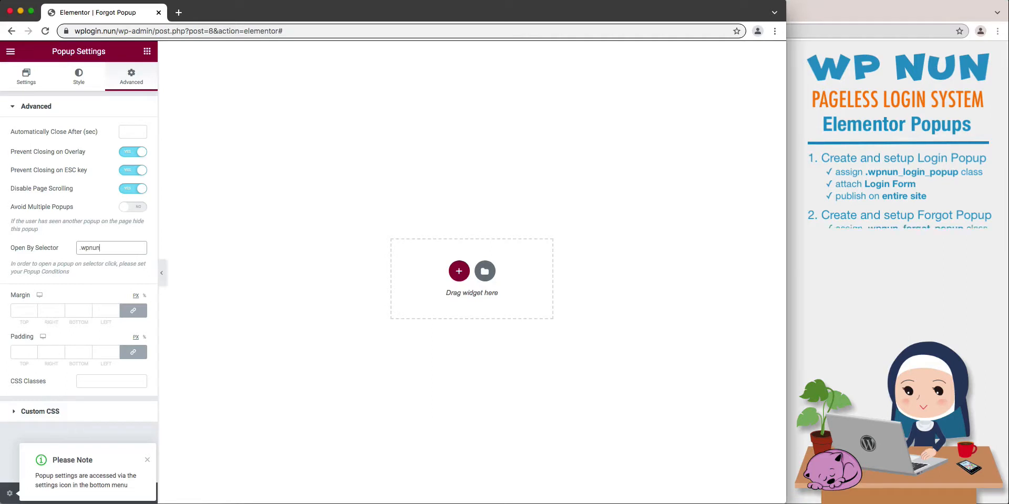
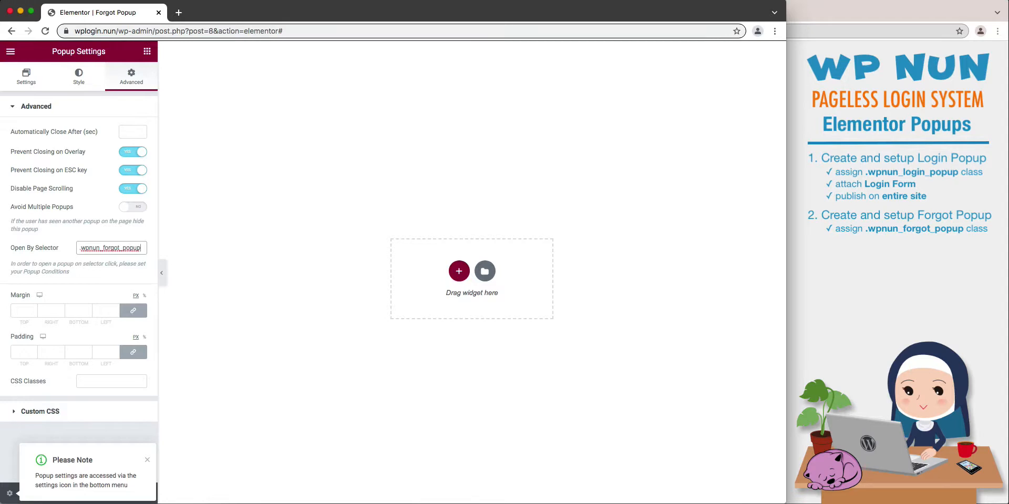
Add a WS Form PRO widget to the Forgot Popup and attach Forgot Form (ID: 2) to it.
click(147, 52)
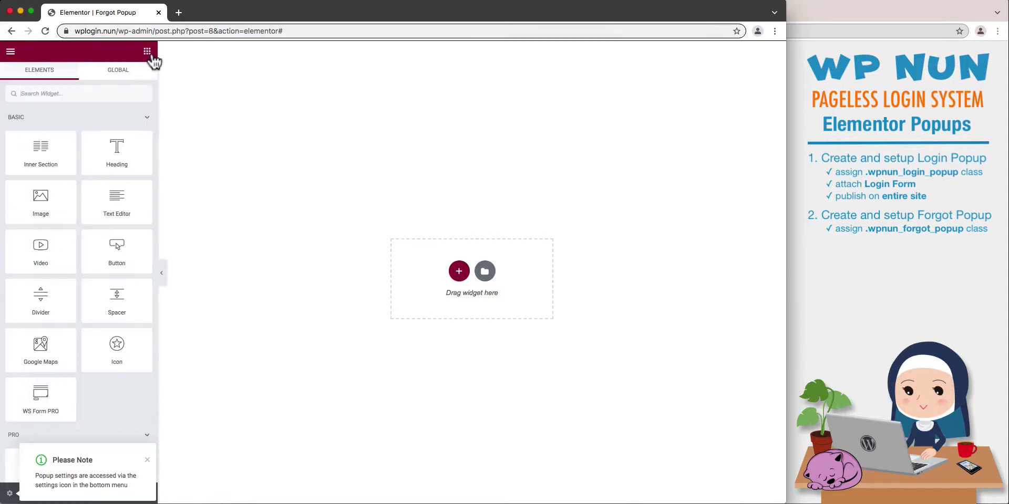
drag(37, 397, 459, 271)
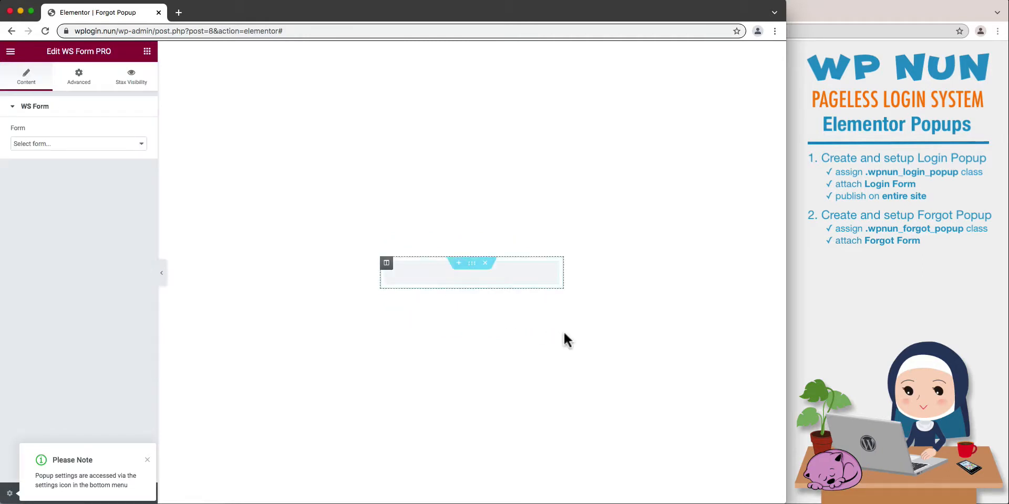
click(531, 297)
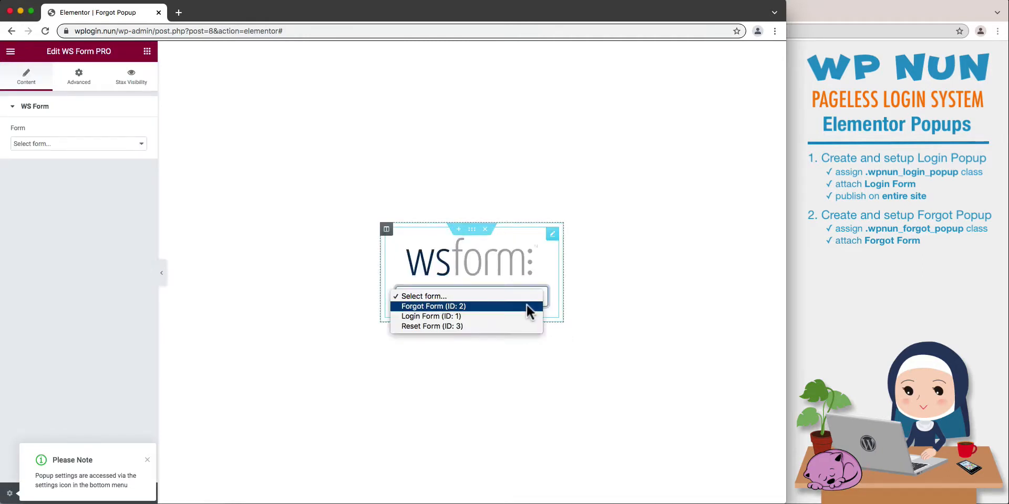
click(528, 307)
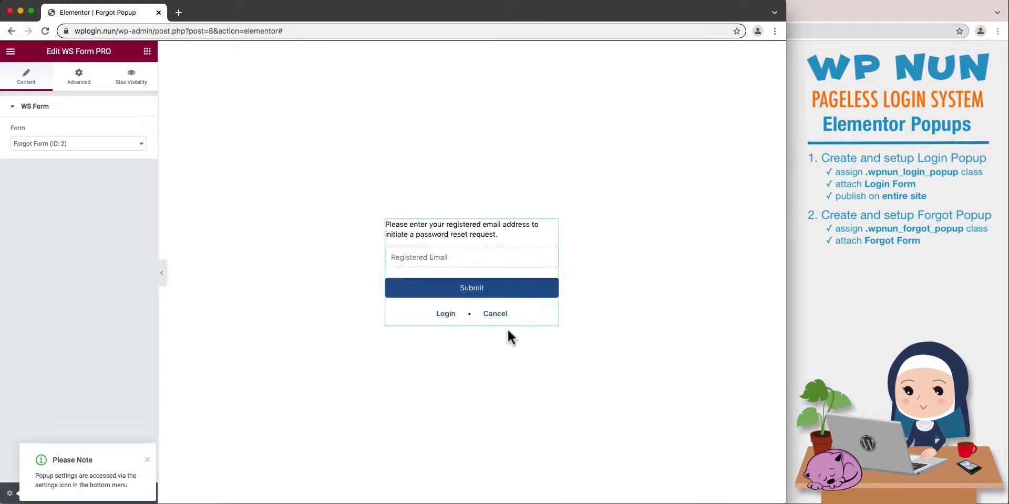
Publish the Forgot Popup with a display condition that includes the entire site.
click(146, 460)
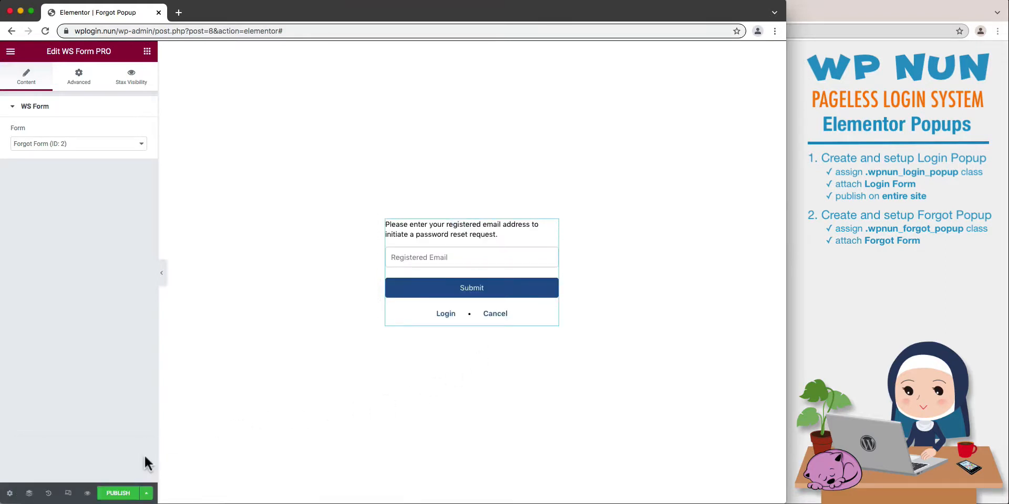
click(118, 494)
click(481, 315)
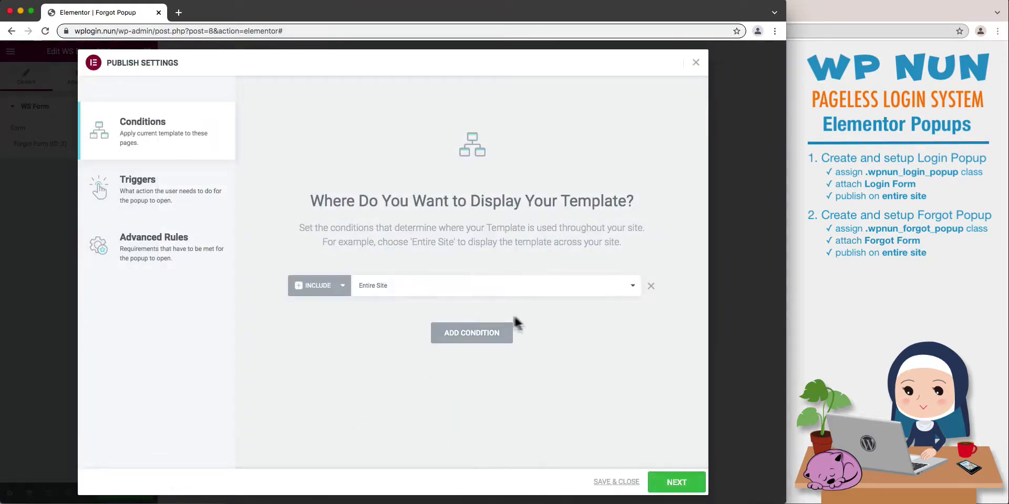
click(611, 482)
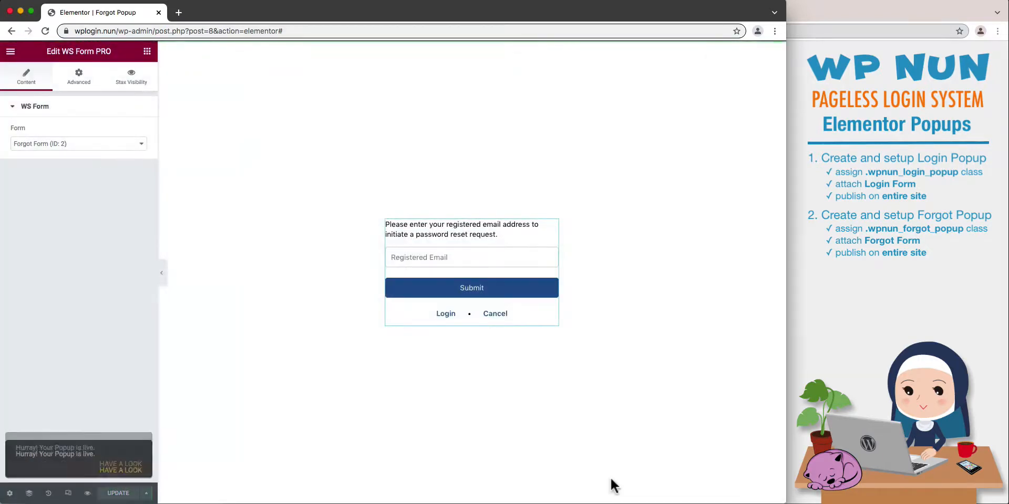
Exit the popup editor to the WordPress dashboard and open the list of popup templates.
click(11, 53)
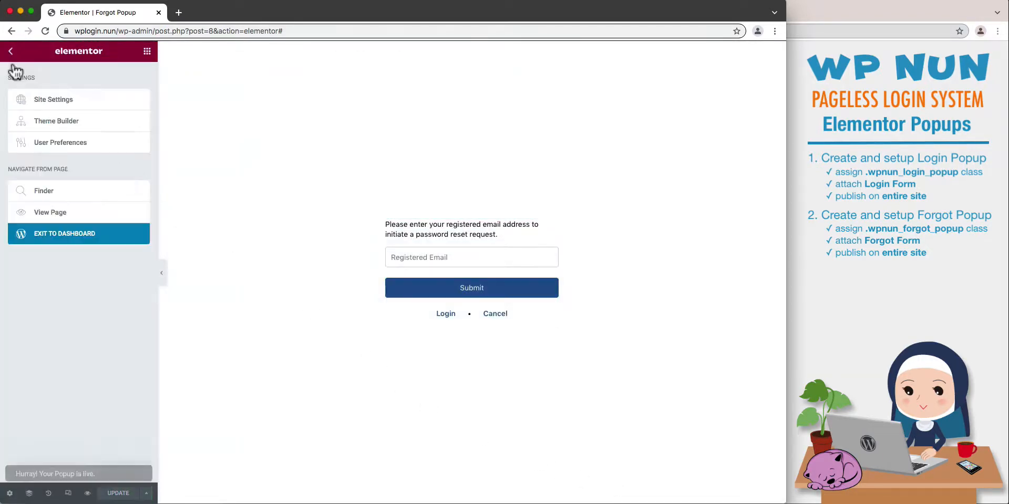
click(103, 239)
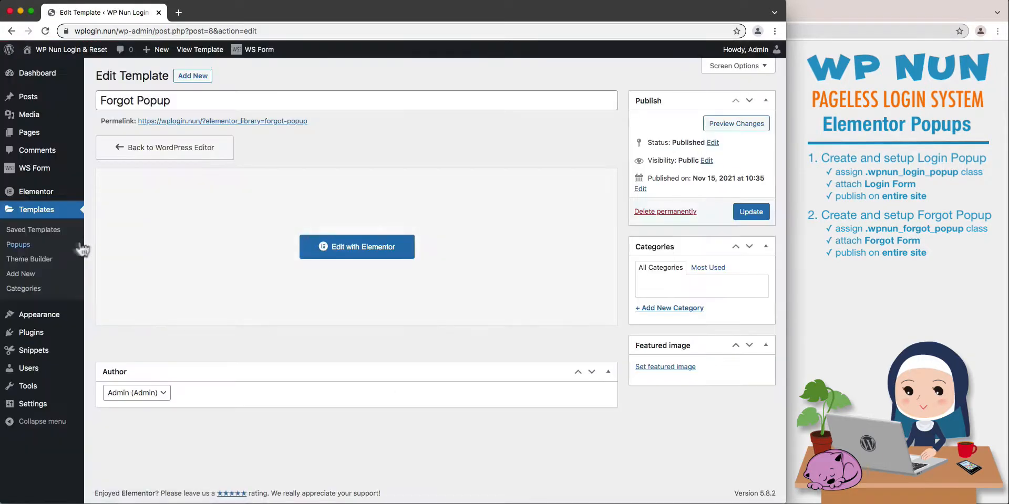
click(68, 246)
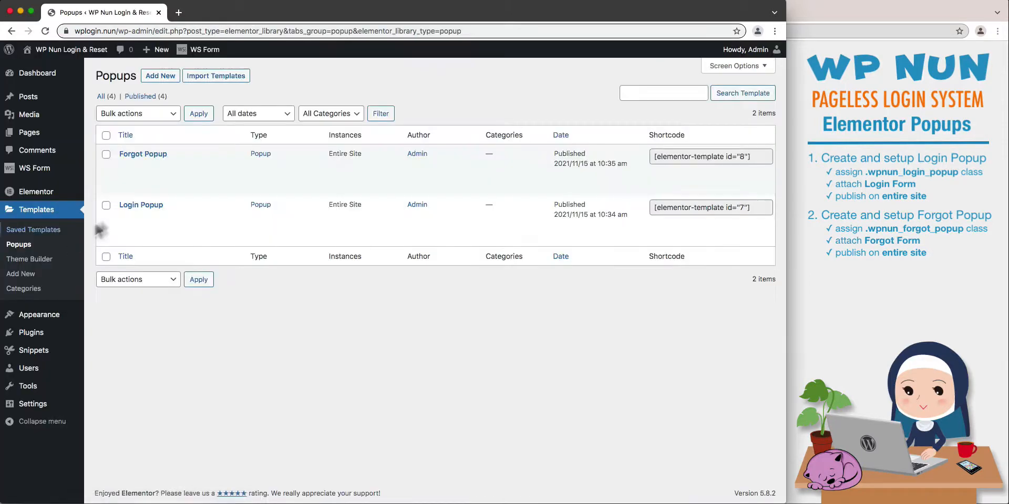
Create a new popup template named Reset Popup and dismiss the template library to start from a blank canvas.
click(160, 78)
click(582, 319)
text(Reset Popup)
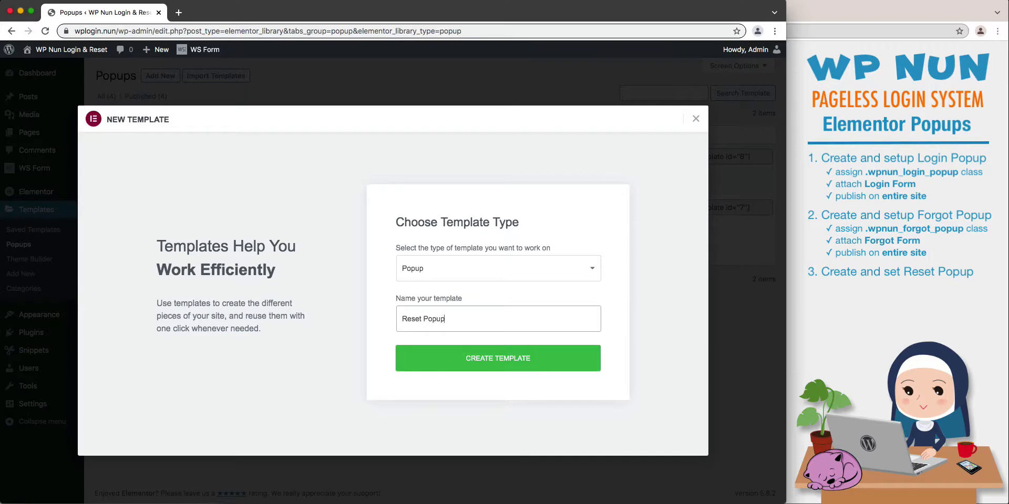
click(581, 365)
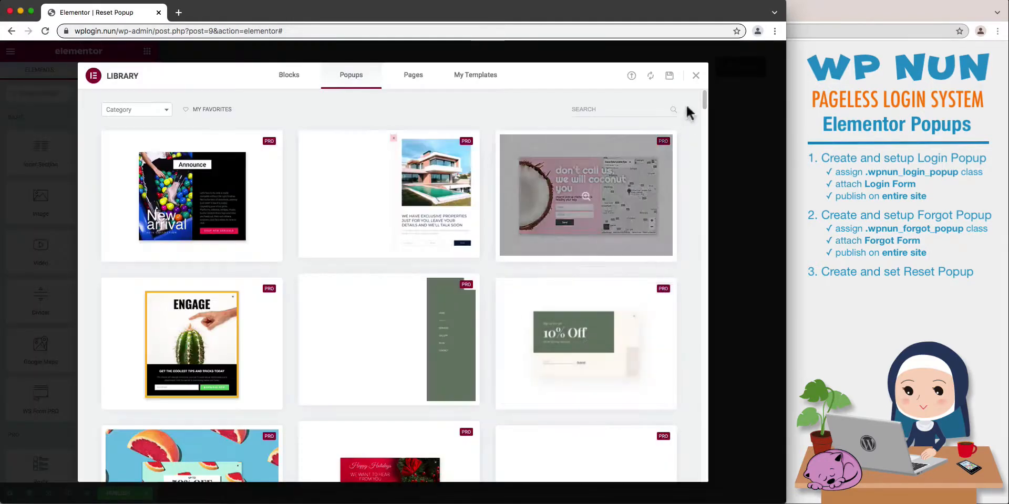
click(694, 78)
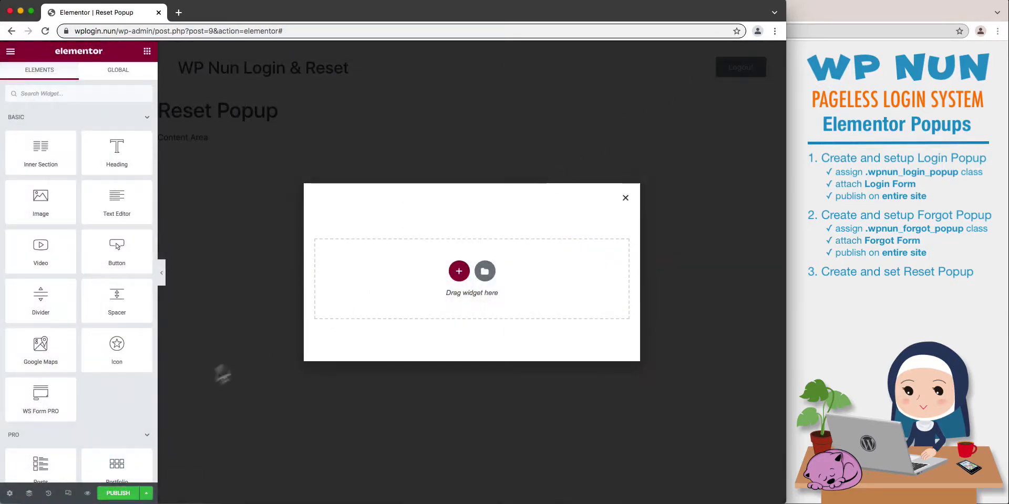
Set the Reset Popup's width to 350 px and hide its close button.
click(11, 494)
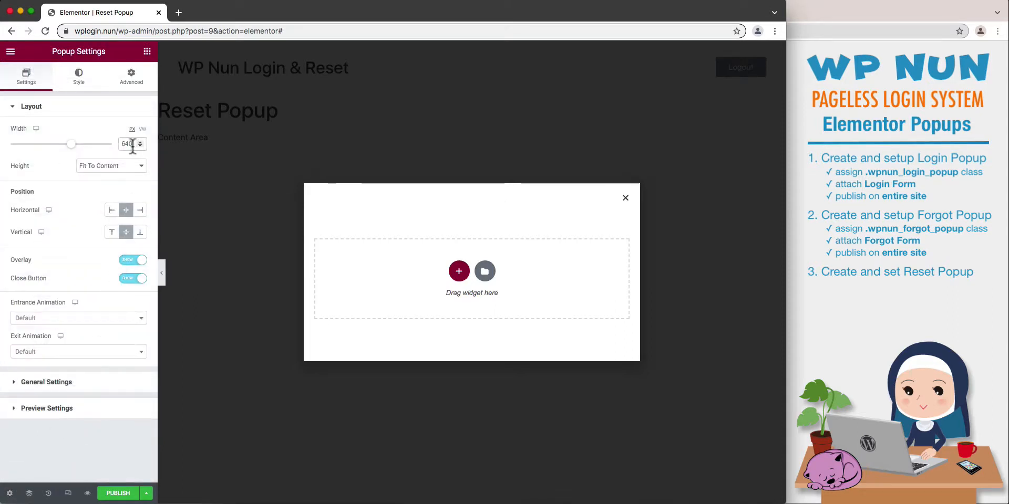
text(350)
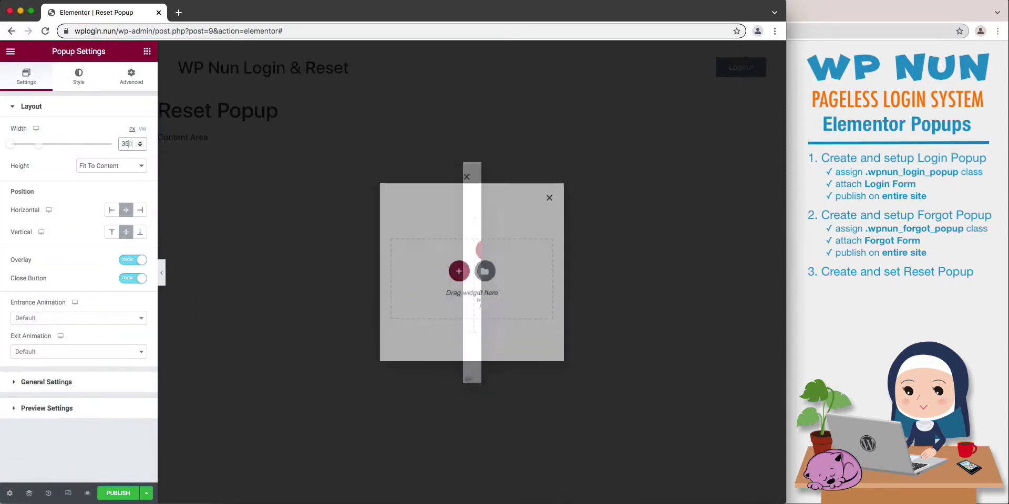
click(139, 281)
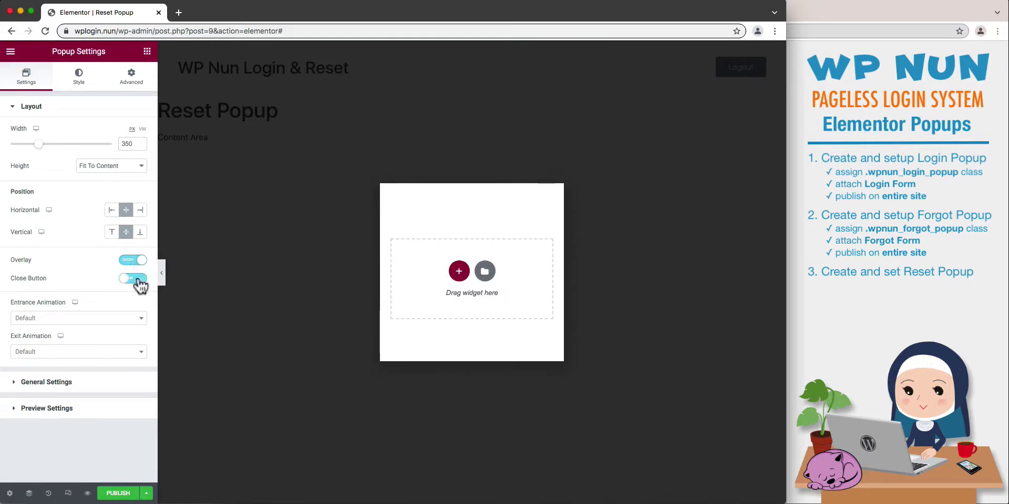
Reset the Reset Popup's box shadow to default and set its overlay background color to solid white, #FFFFFF.
click(76, 79)
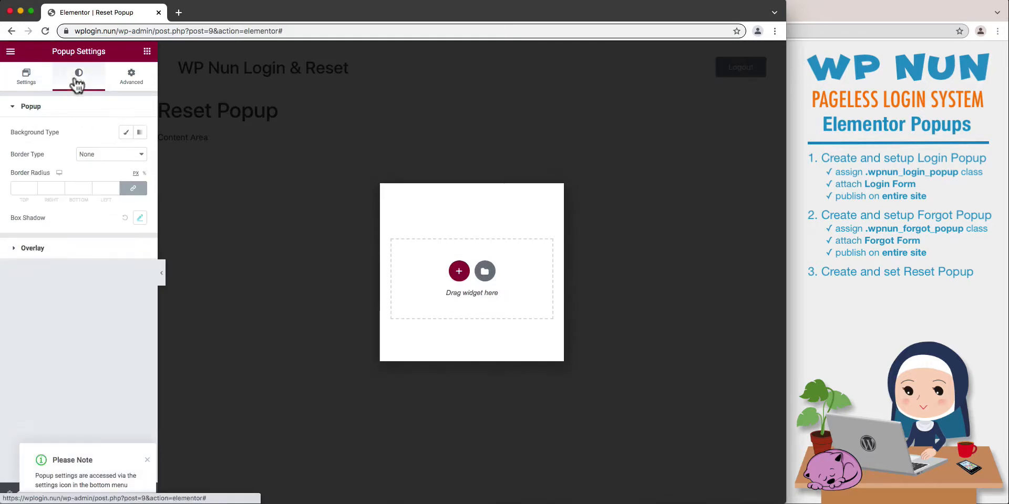
click(124, 217)
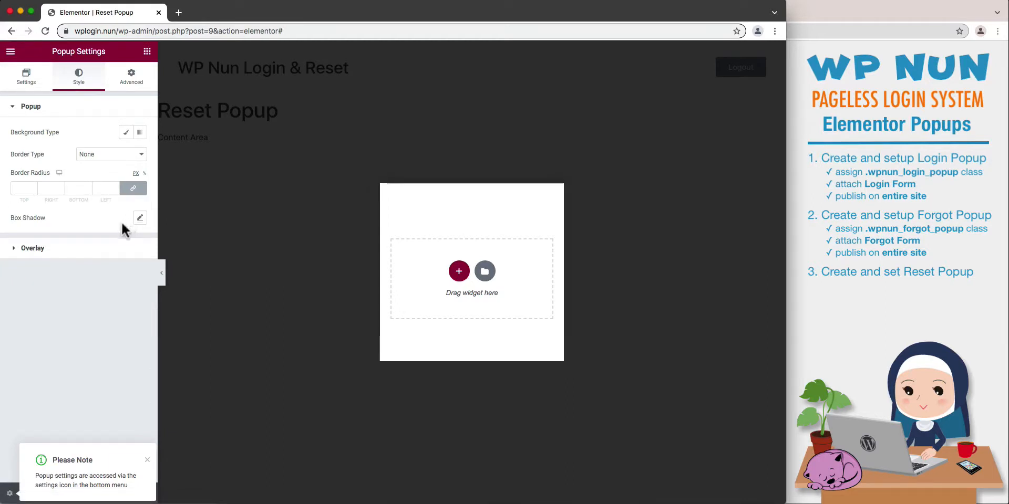
click(120, 251)
click(140, 180)
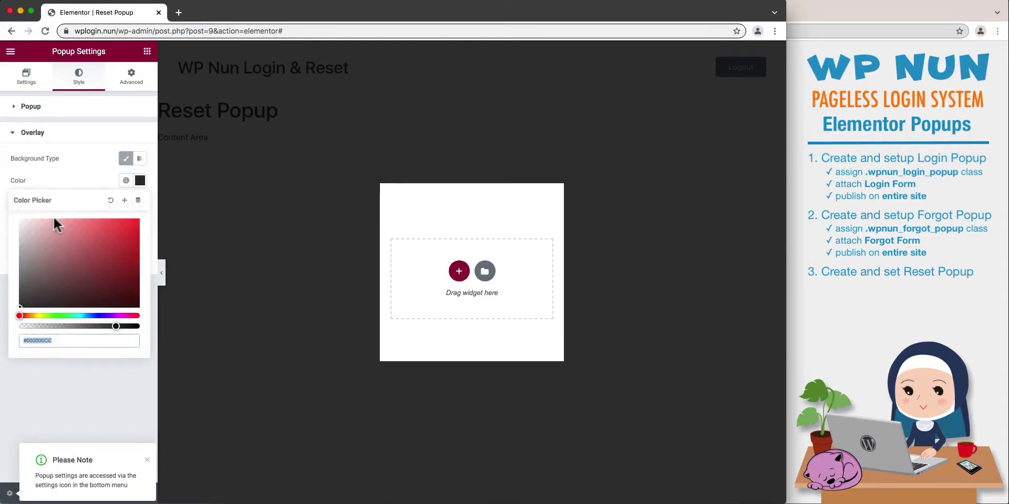
click(26, 228)
drag(24, 226, 19, 219)
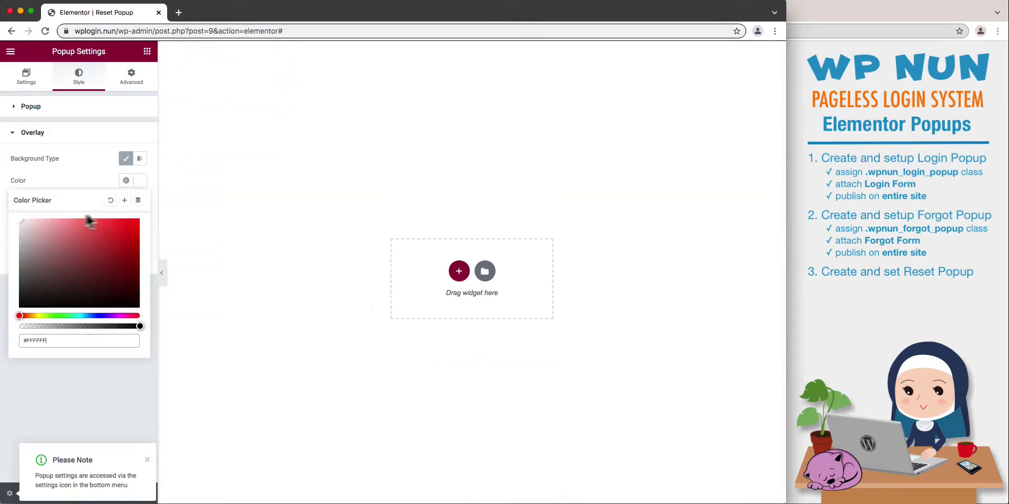
click(140, 184)
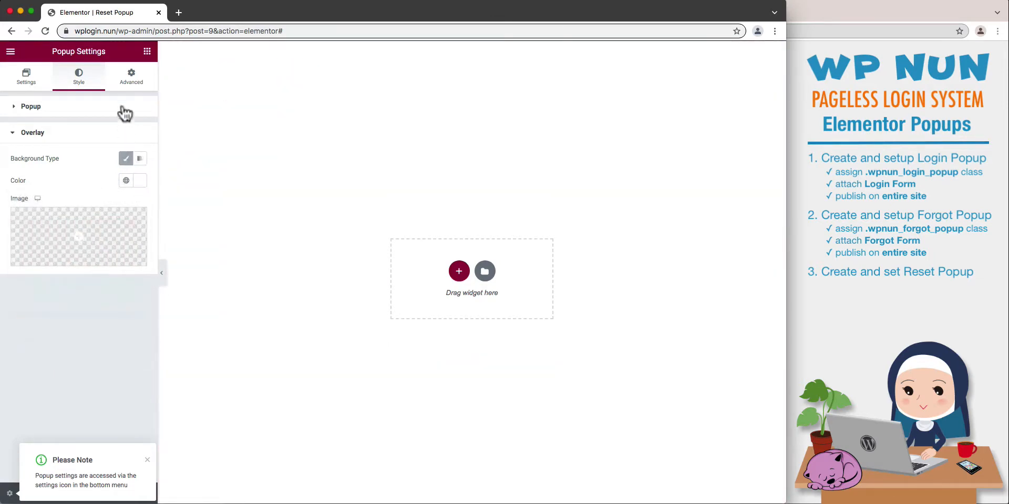
Prevent the Reset Popup from closing on overlay or ESC key, and disable page scrolling.
click(132, 90)
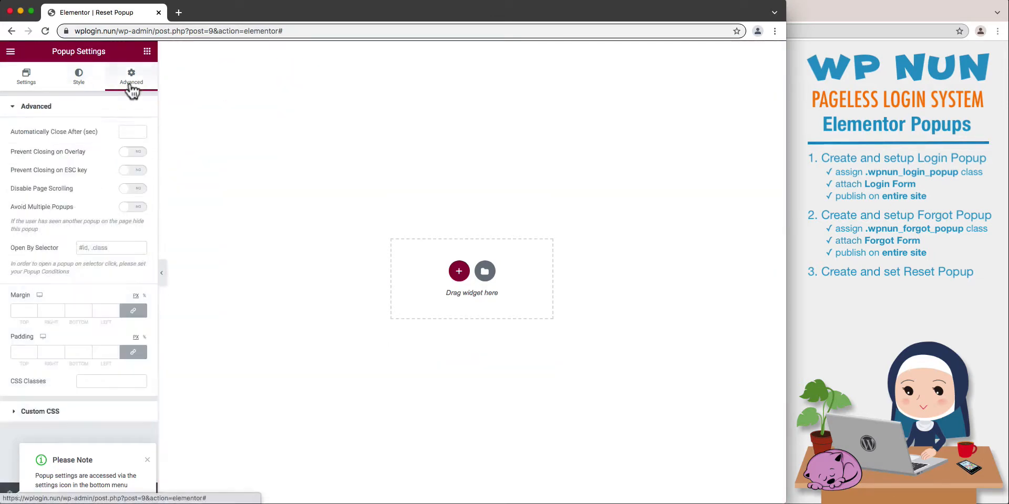
click(138, 154)
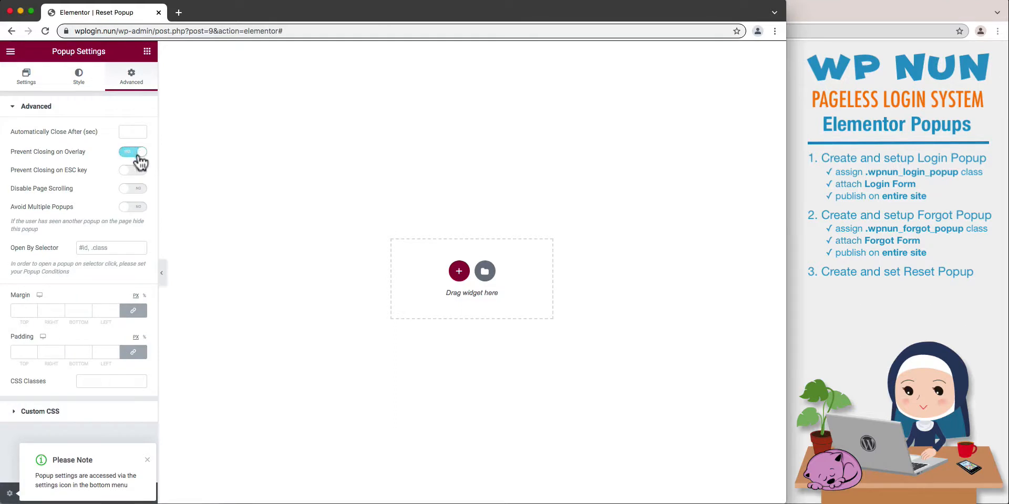
click(139, 190)
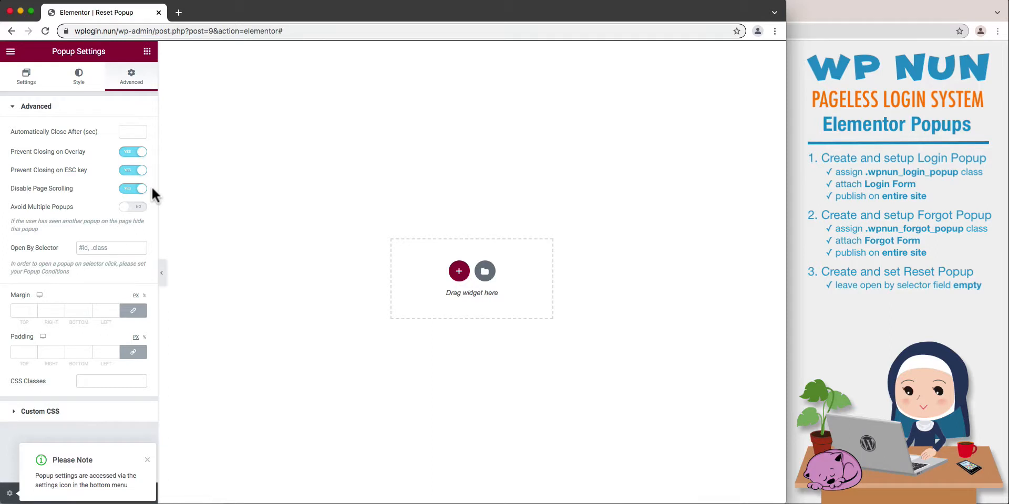
Add a WS Form PRO widget to the Reset Popup and attach Reset Form (ID: 3) to it.
click(147, 52)
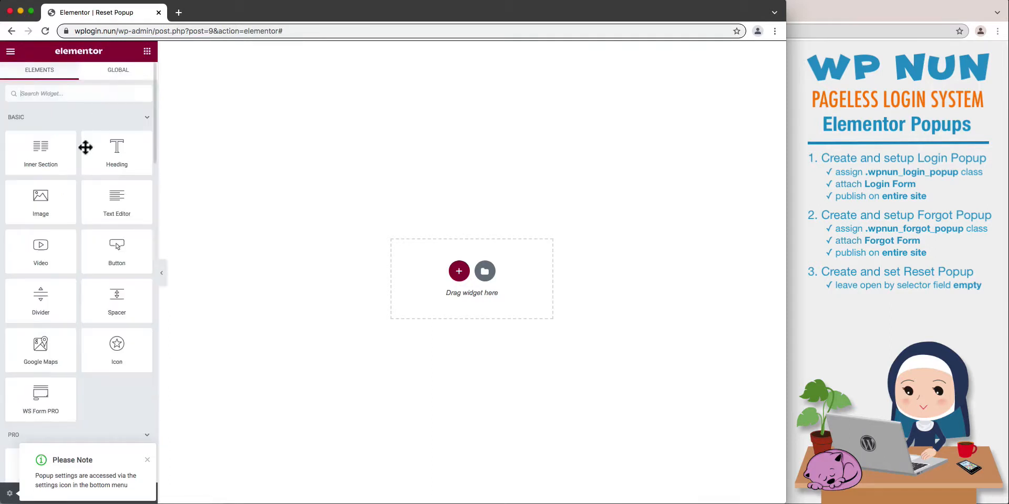
drag(41, 394, 465, 274)
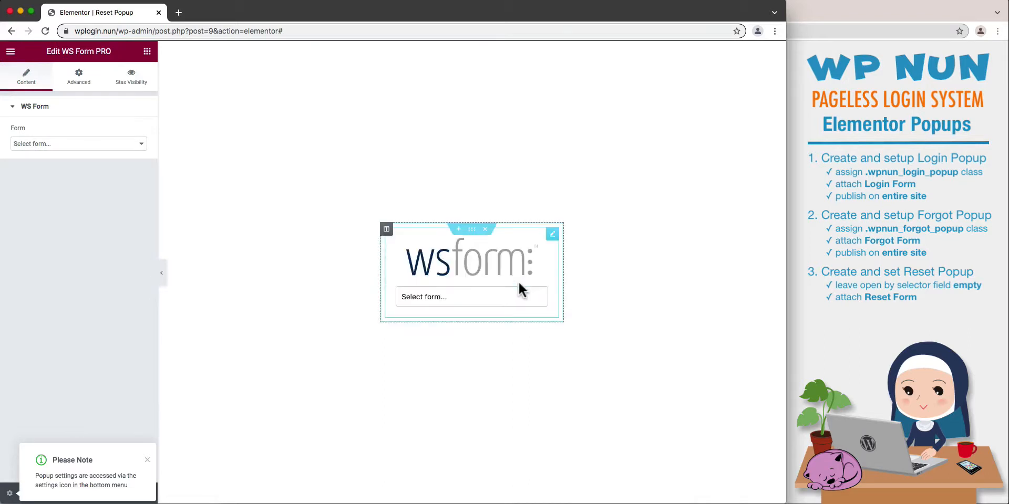
click(521, 293)
click(505, 326)
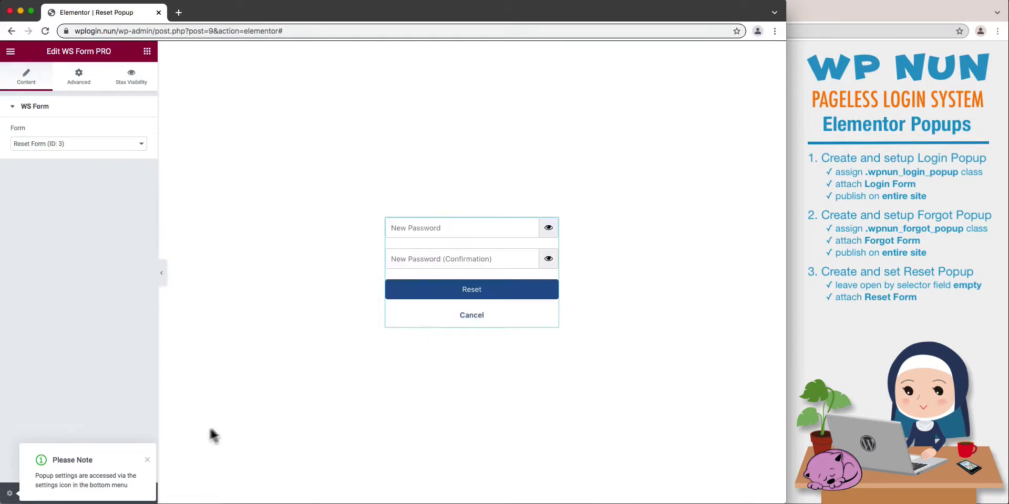
Start publishing the Reset Popup and add a display condition including only the singular page XYZ.
click(147, 459)
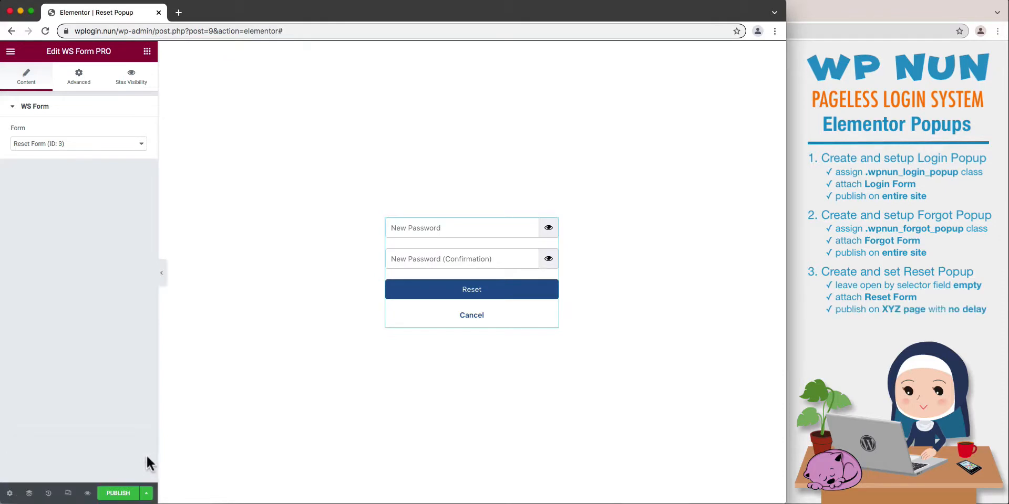
click(126, 493)
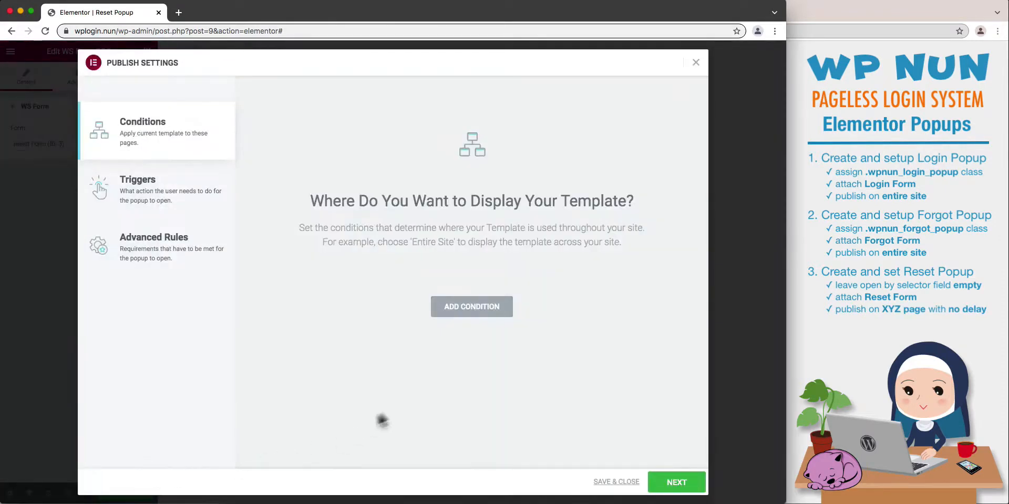
click(458, 311)
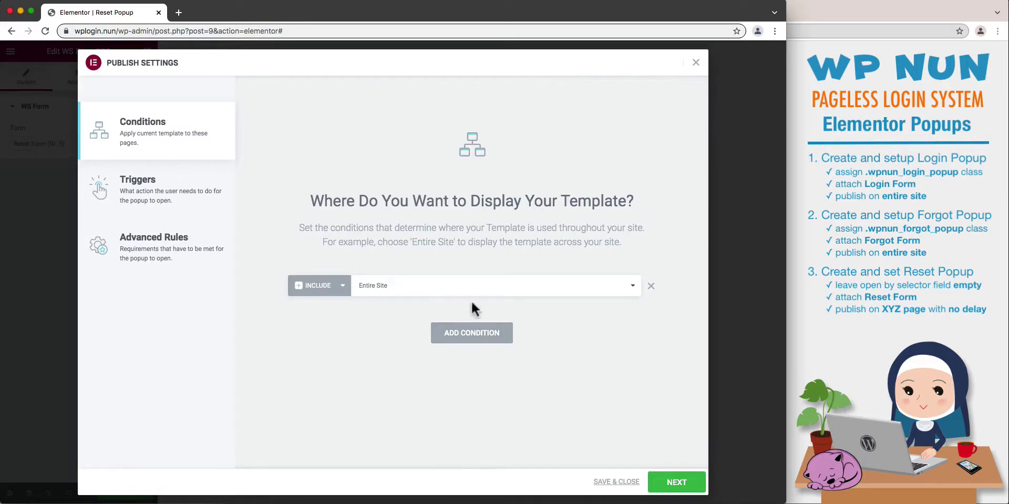
click(481, 288)
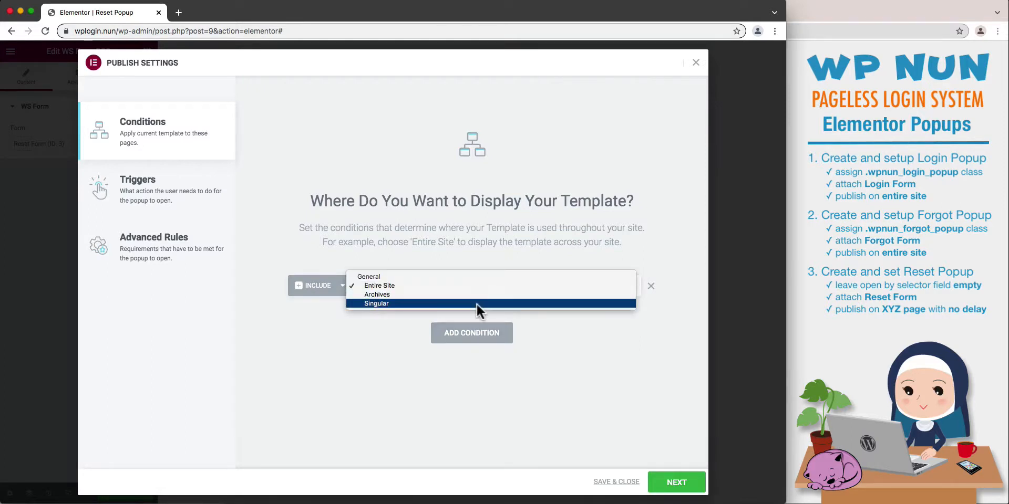
click(475, 304)
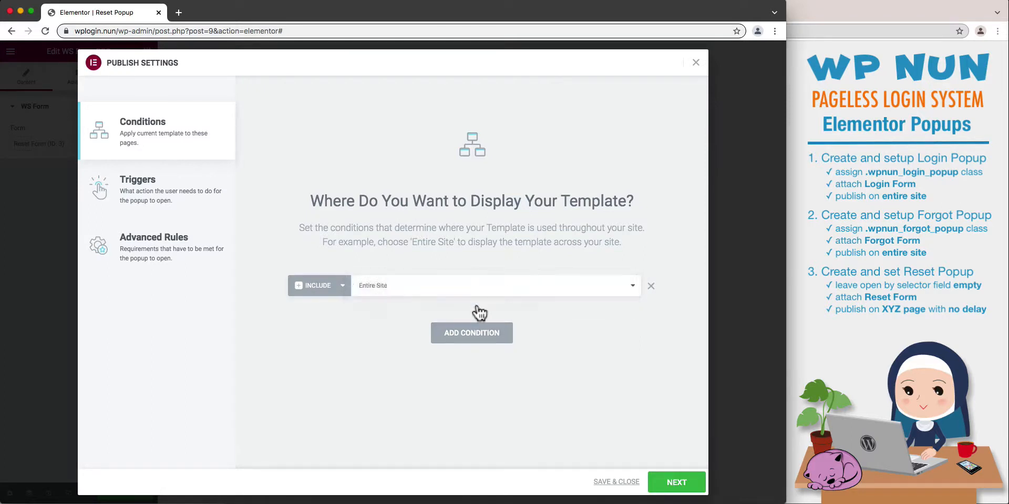
click(567, 288)
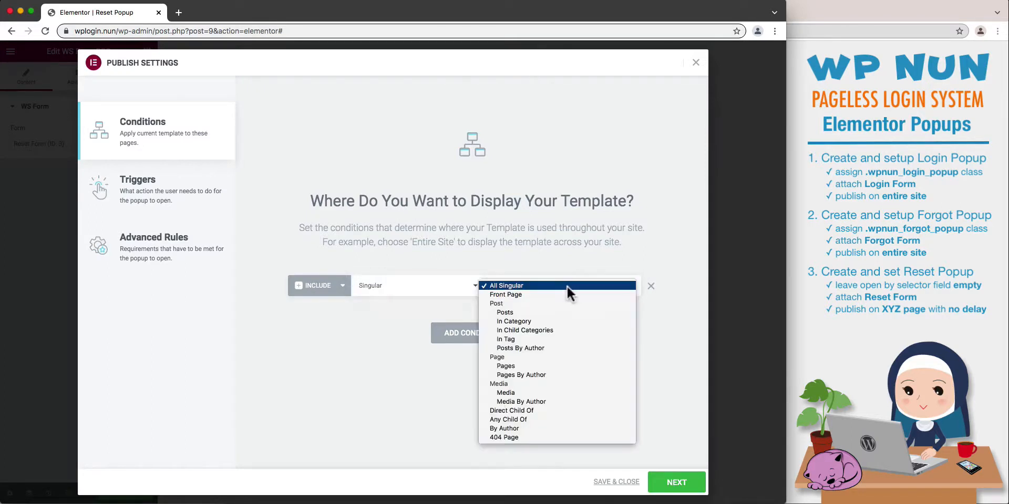
click(520, 365)
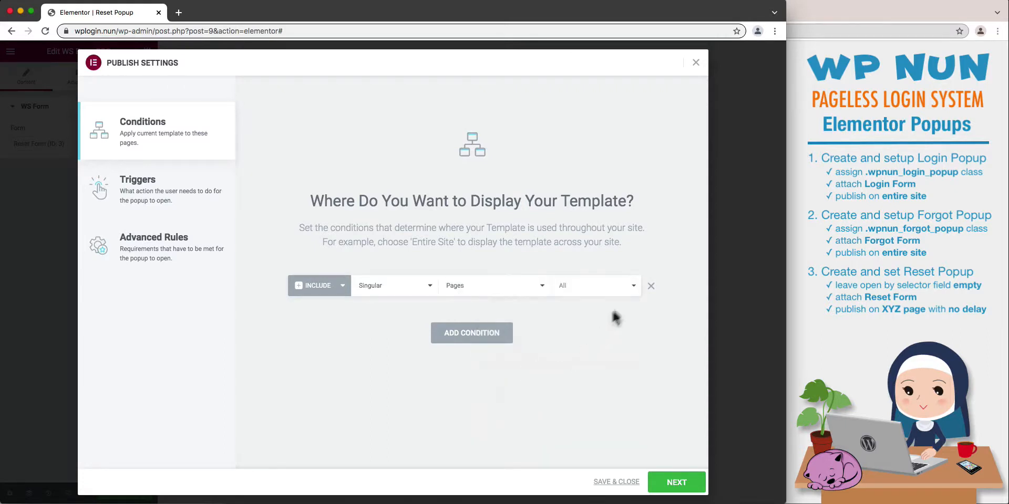
click(627, 289)
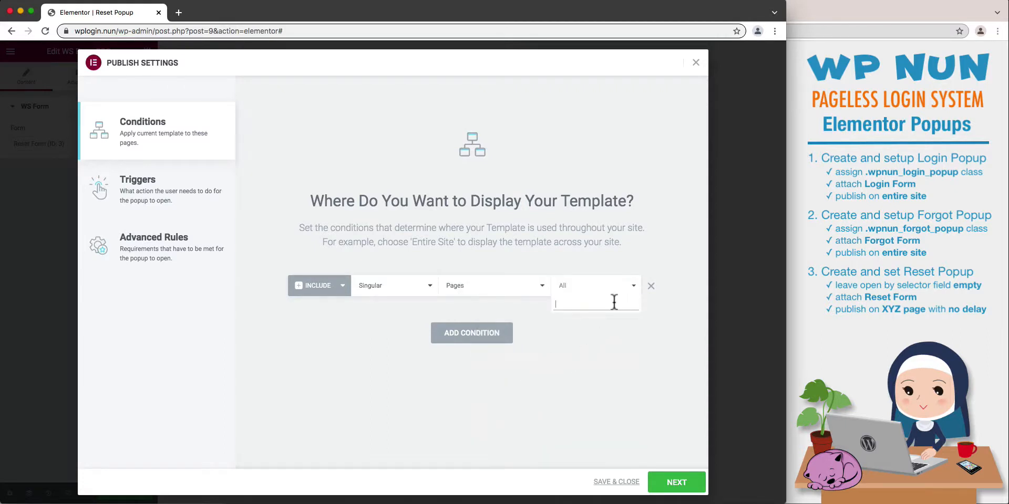
text(x)
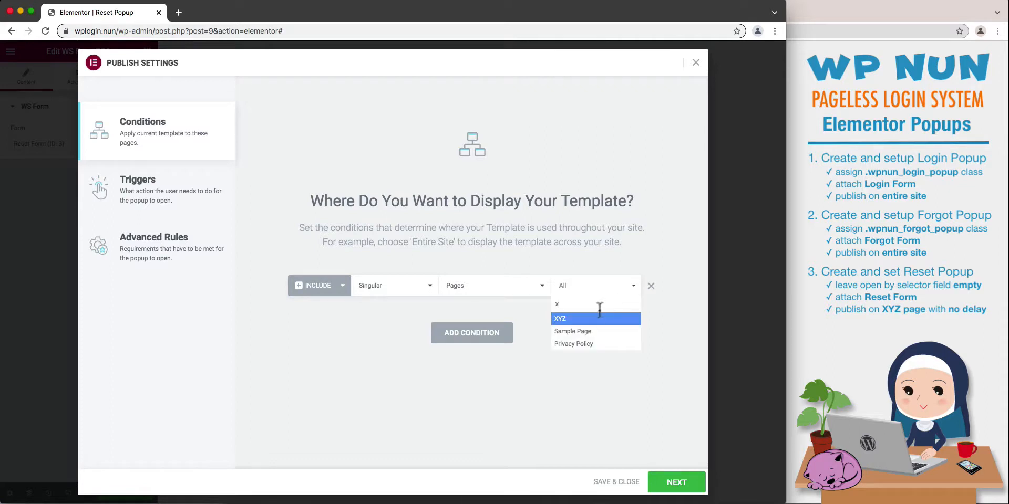
click(602, 325)
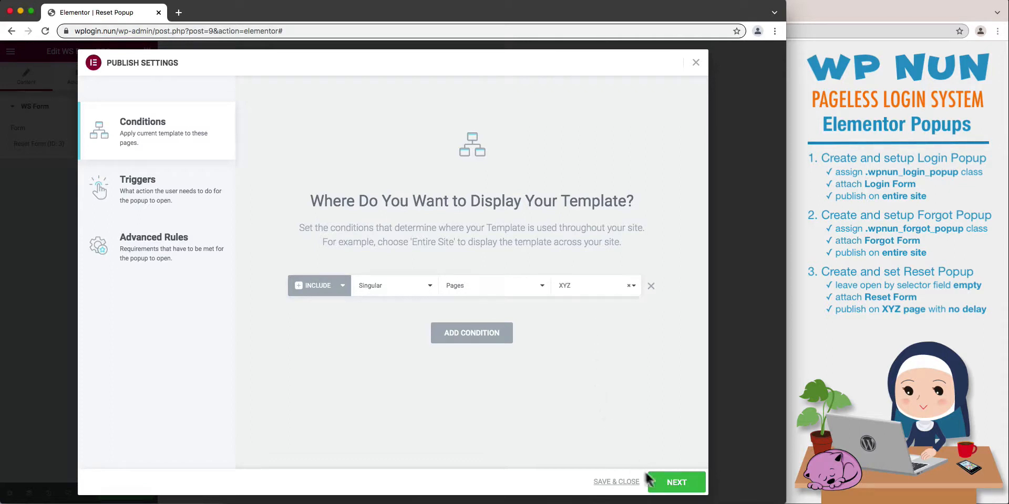
Enable the On Page Load trigger with no delay, and save the Reset Popup's publish settings.
click(676, 482)
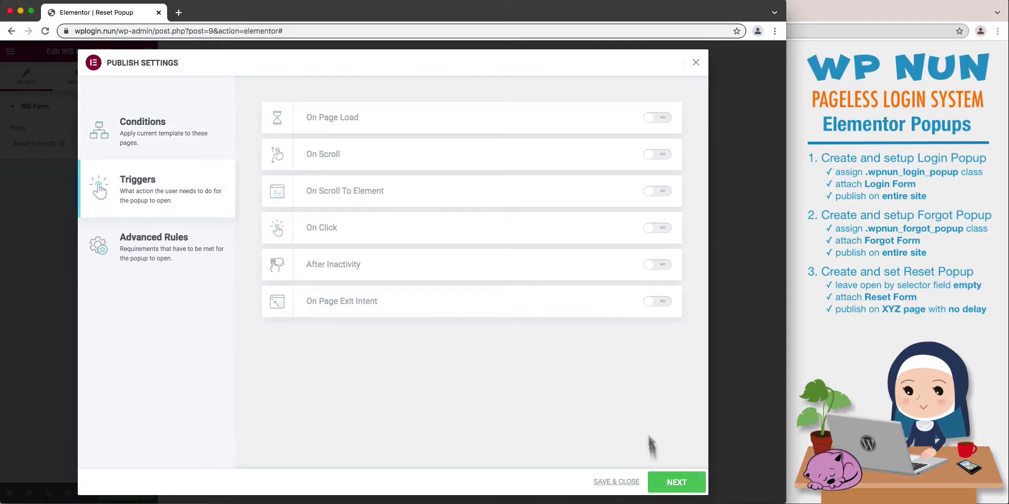
click(654, 118)
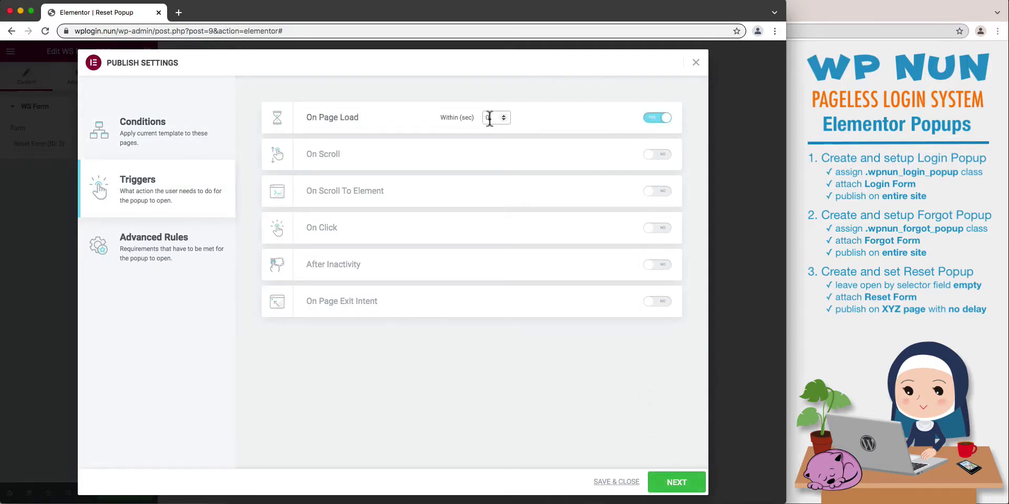
drag(489, 118, 464, 122)
click(616, 482)
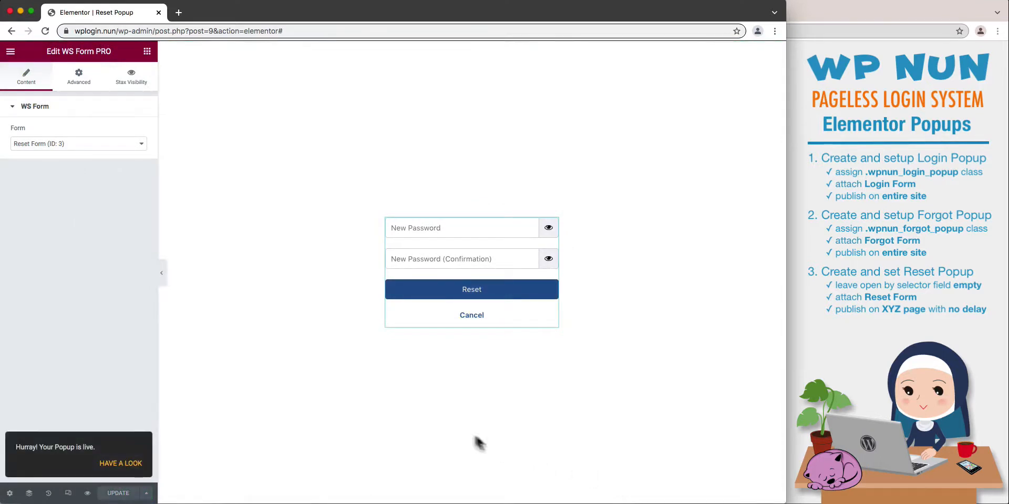
Exit the Elementor editor to the dashboard and open Reset Form for editing in WS Form.
click(10, 51)
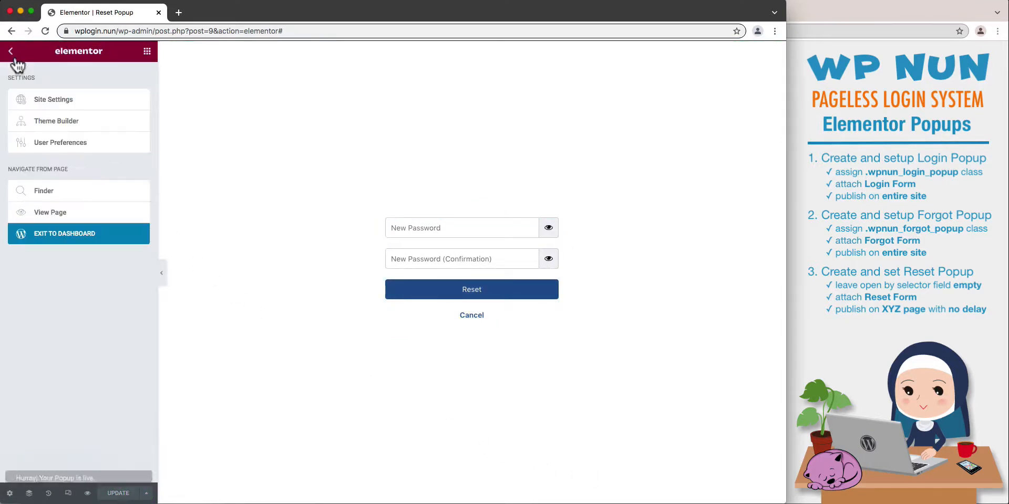
click(87, 242)
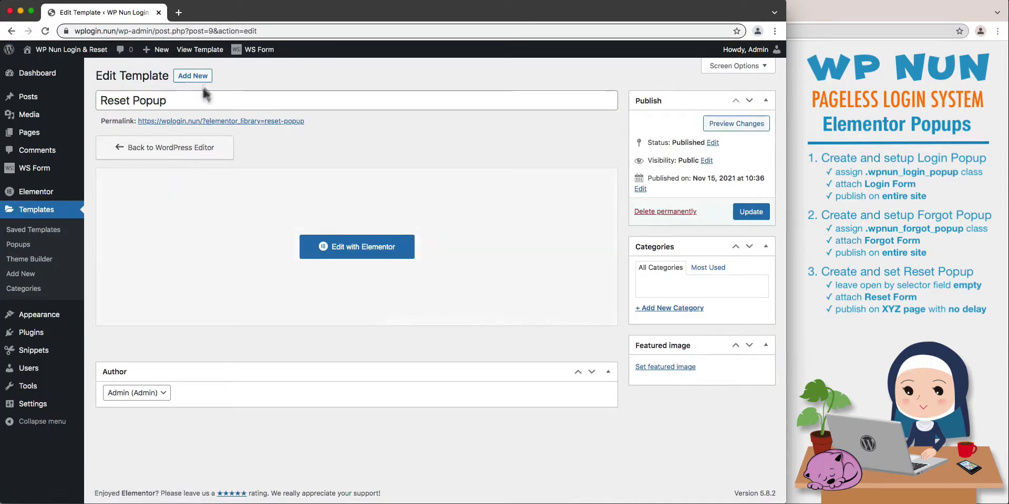
mouse_move(240, 50)
mouse_move(256, 73)
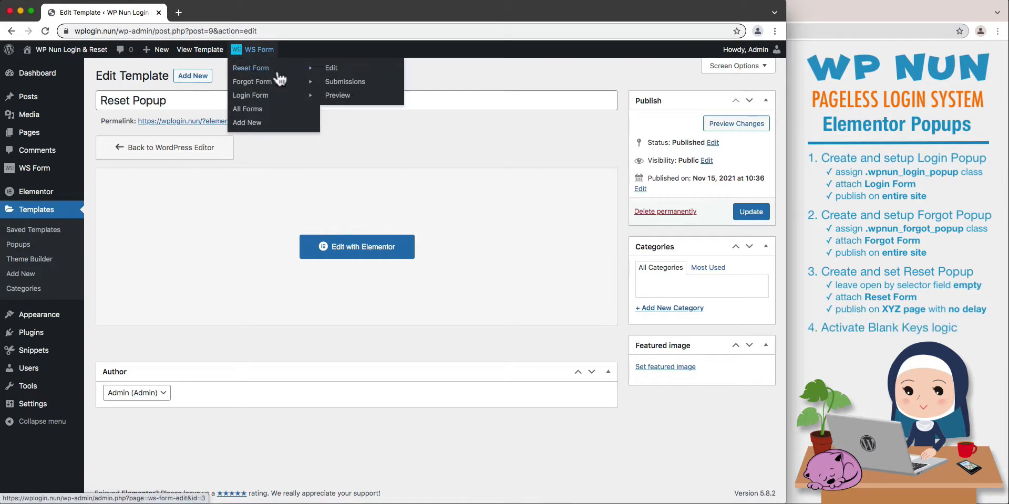
click(332, 73)
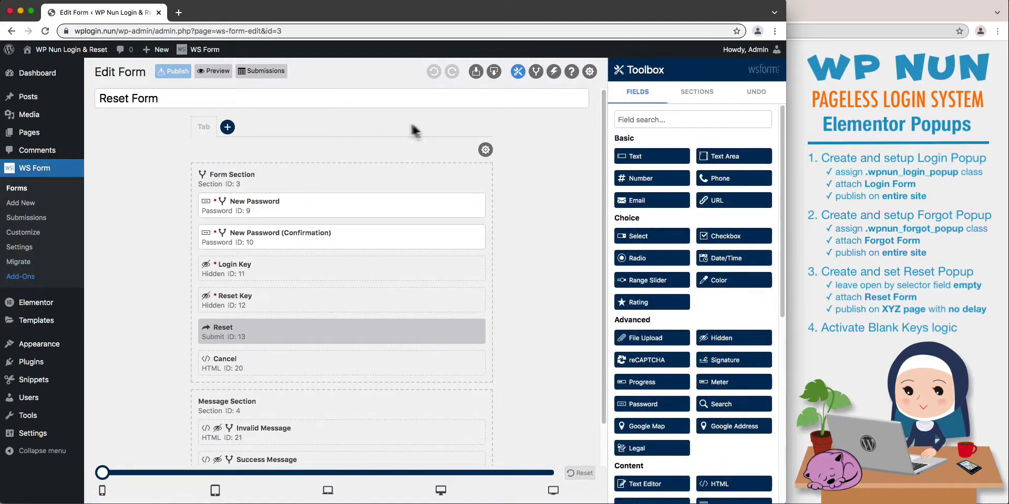
Activate the Blank Keys condition in Reset Form's conditional logic, save it, and publish the form.
click(536, 72)
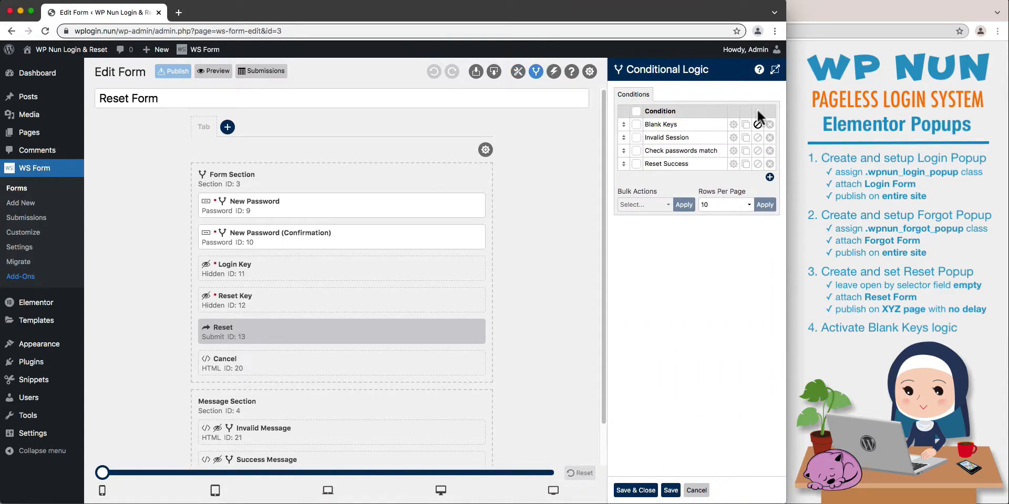
click(757, 125)
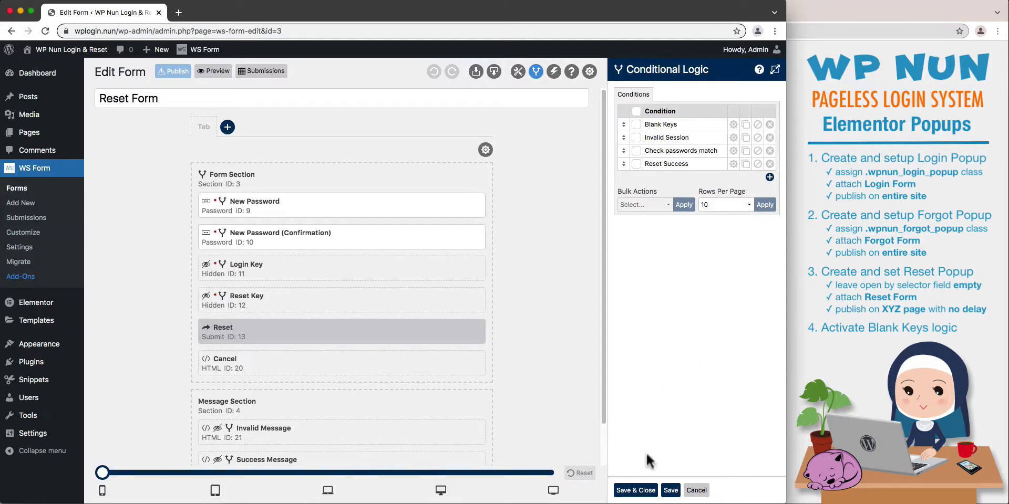
click(635, 491)
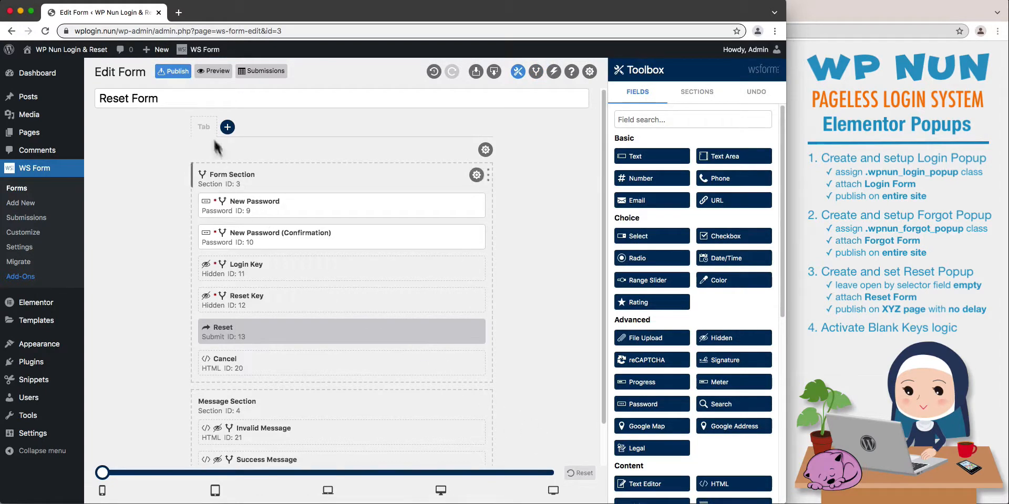
click(175, 75)
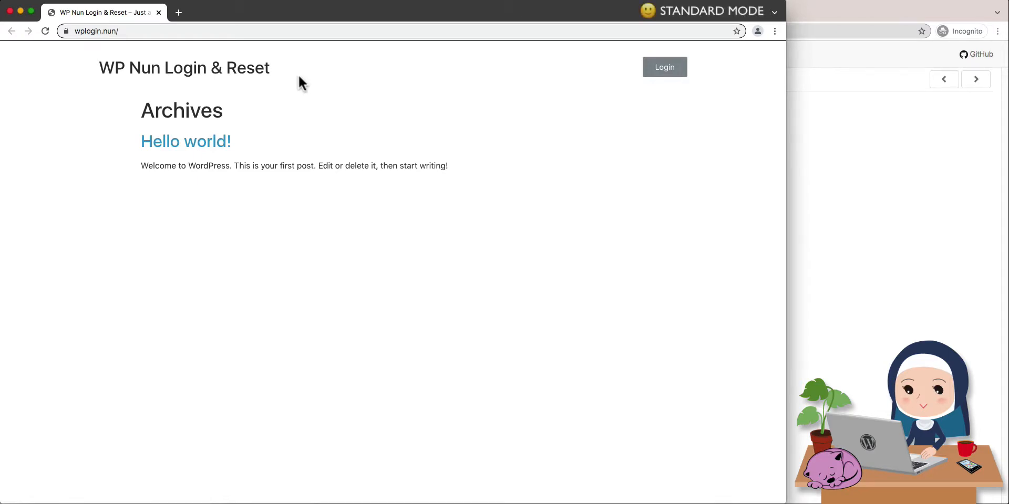
Look at the MailHog inbox in the incognito window and return to the wplogin.nun site window.
click(862, 178)
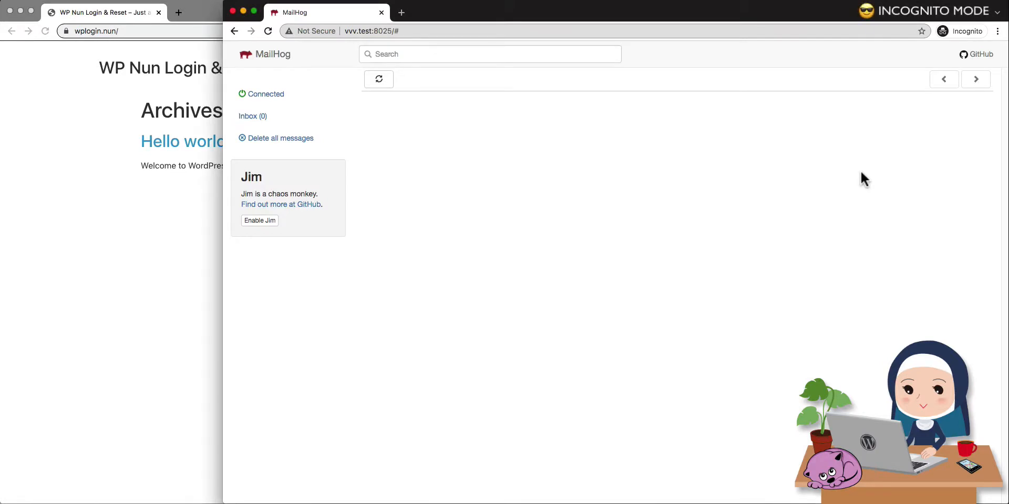
click(201, 257)
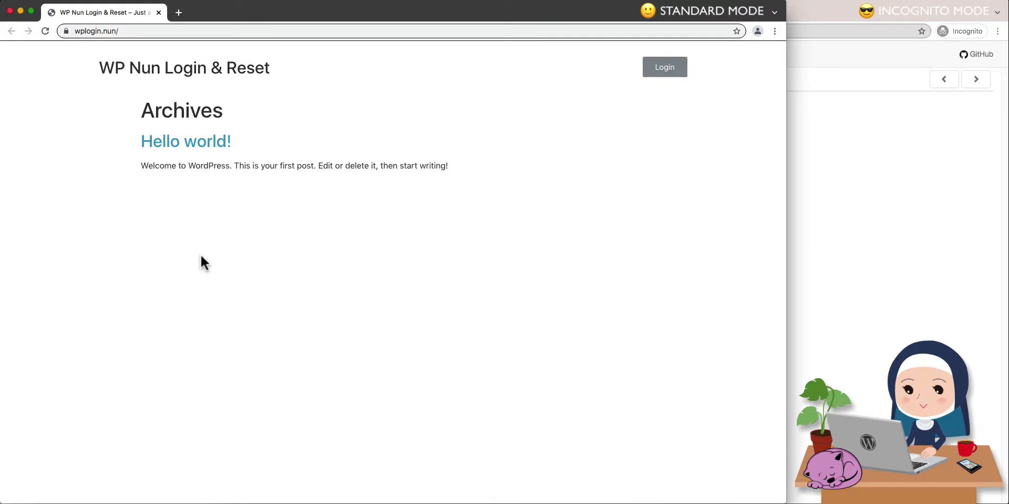
Test the front-end popups by switching between the login and password-reset forms, and cancel back to the home page.
click(666, 70)
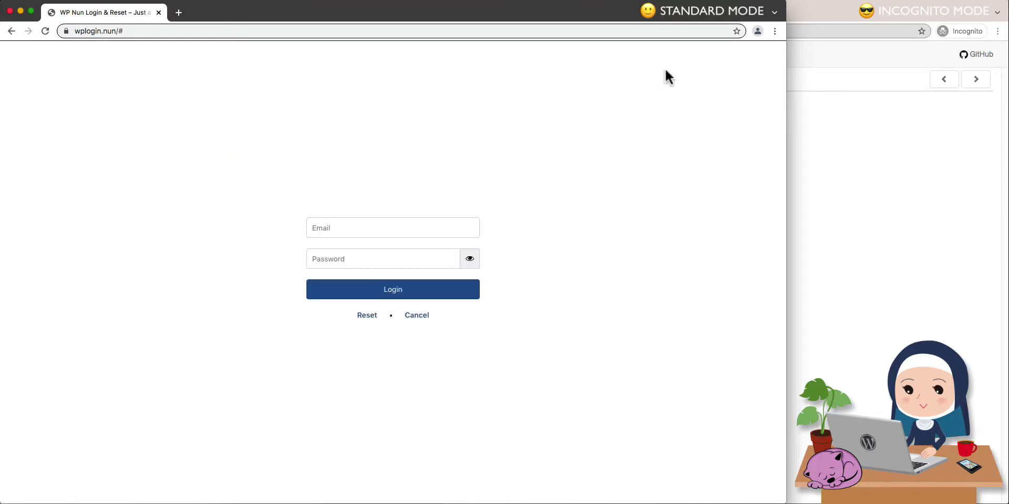
click(369, 316)
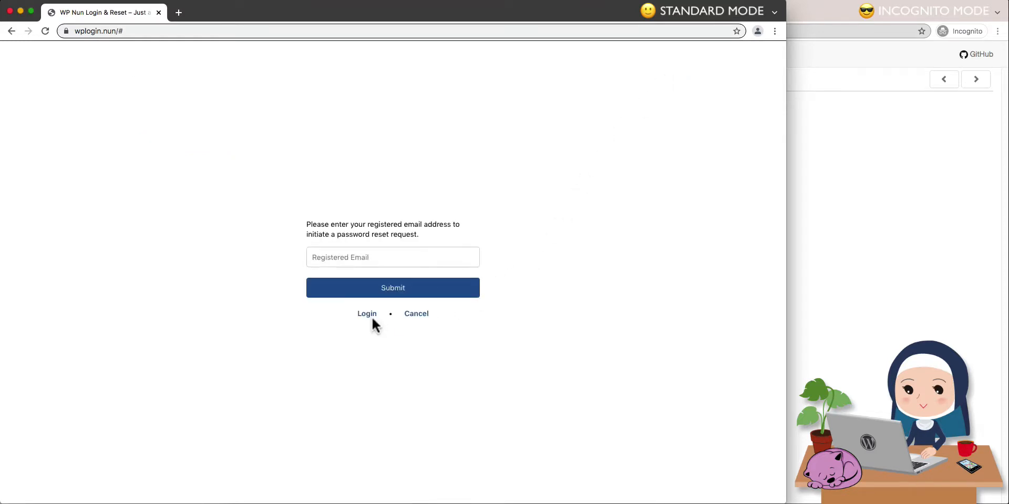
click(372, 316)
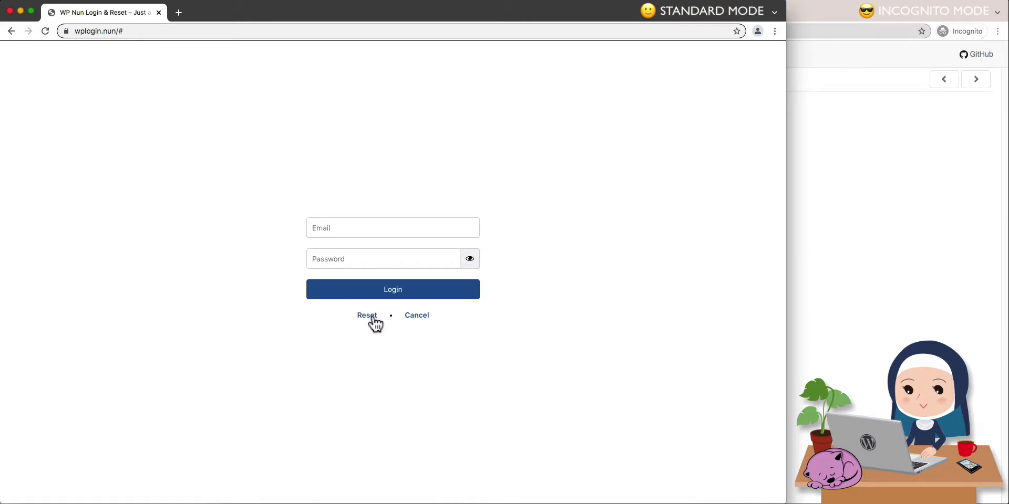
click(373, 318)
click(408, 314)
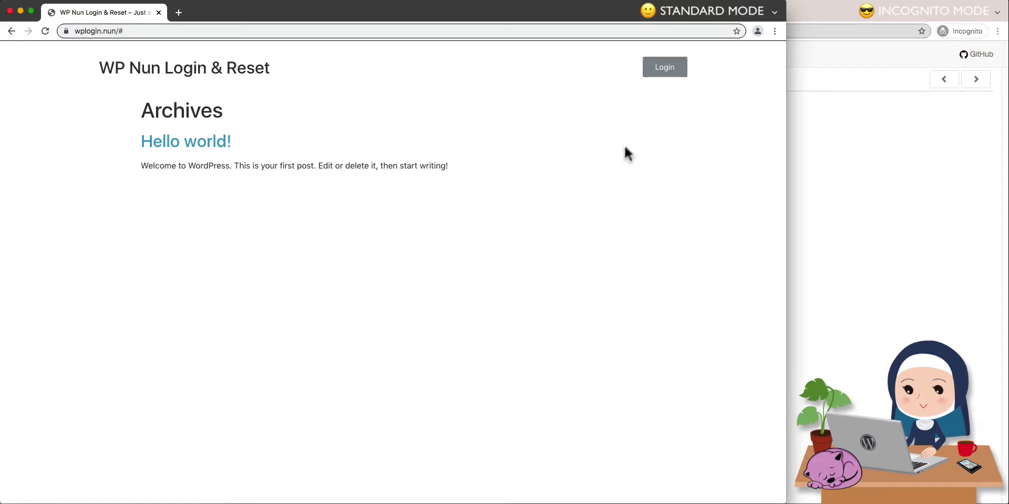
Test the login popup by submitting an unregistered email address and a wrong account password.
click(653, 77)
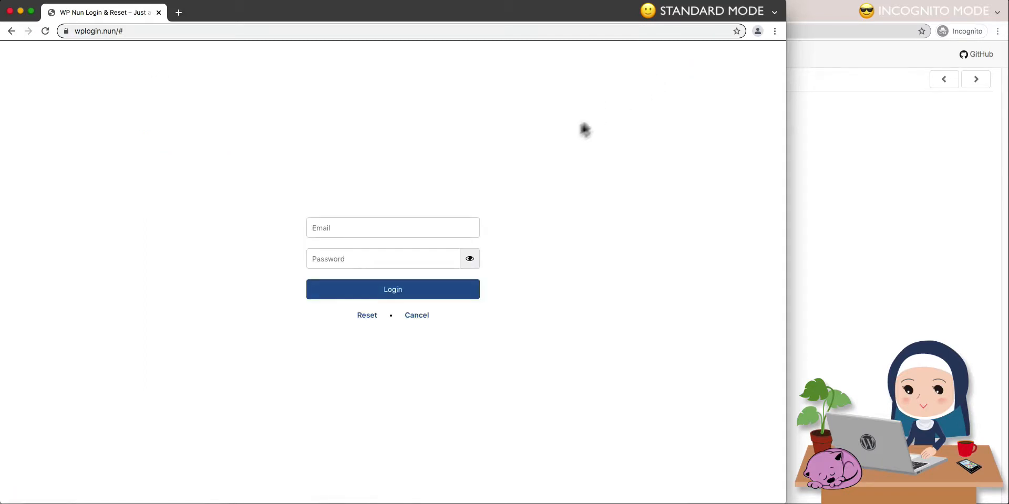
click(434, 222)
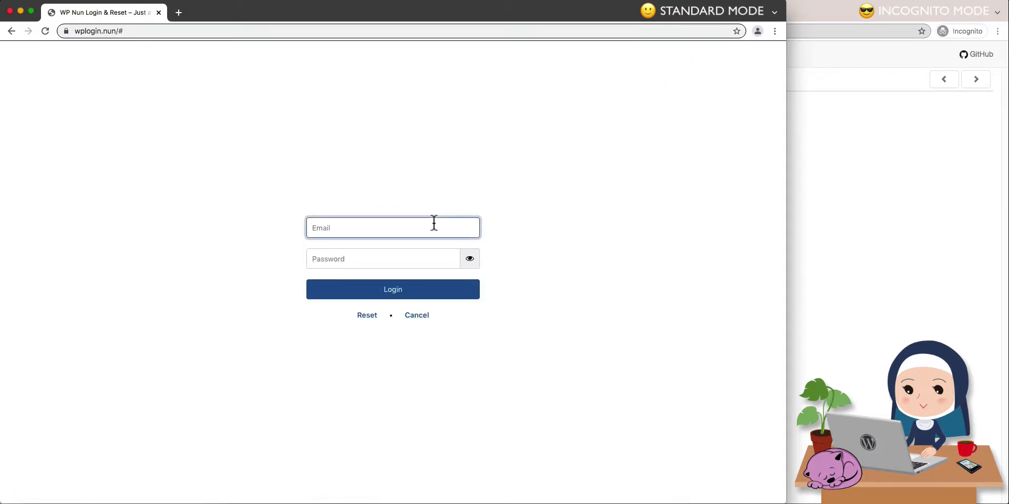
key(super+v)
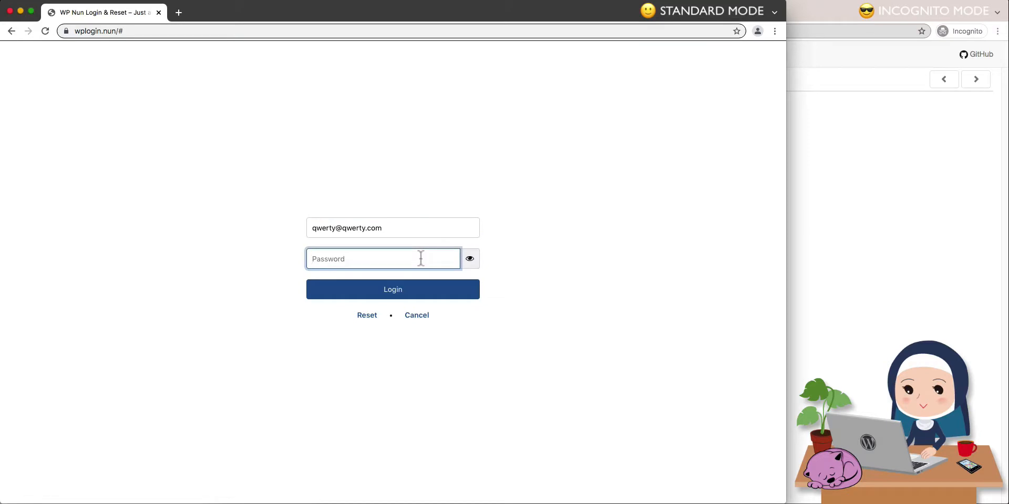
text(qwerty)
click(412, 284)
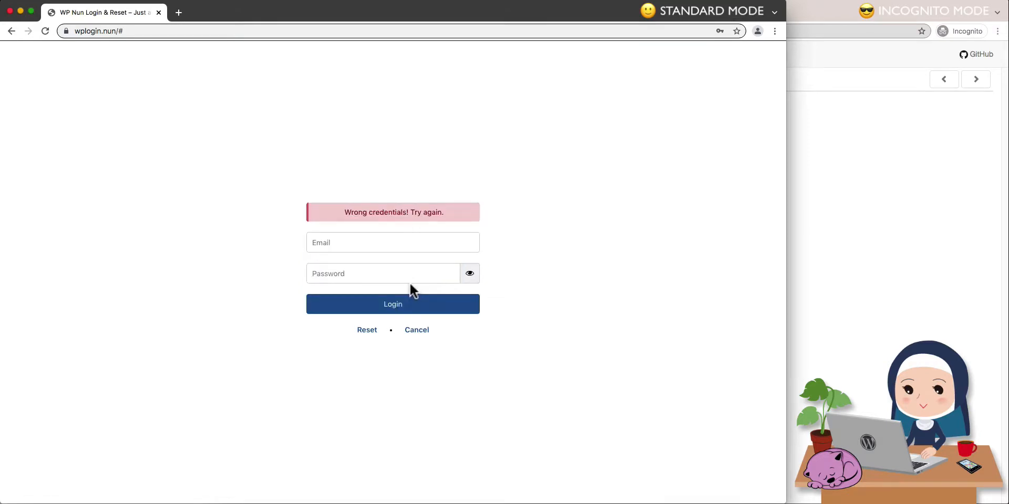
Test the forgot-password popup by submitting an unregistered email address, and cancel back to the home page.
click(368, 331)
click(360, 257)
text(qwerty@qwerty.com)
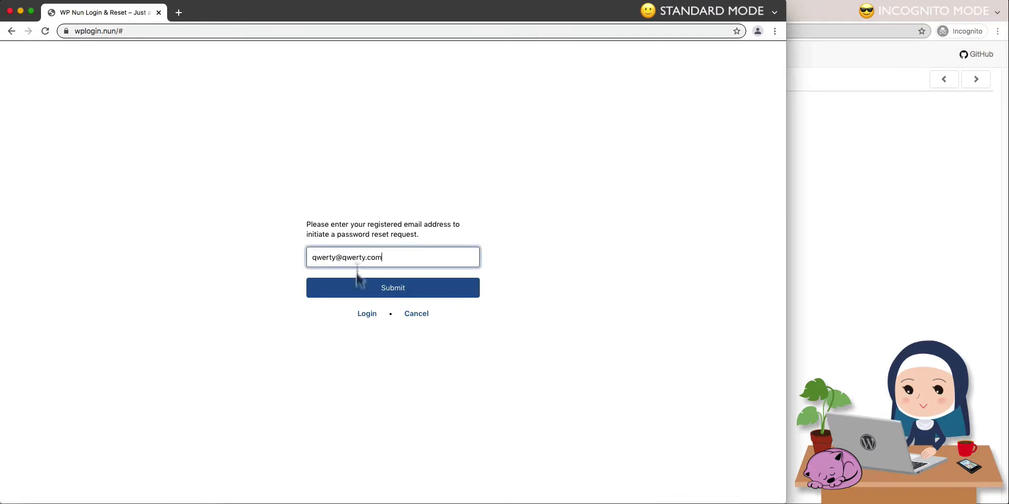
click(357, 289)
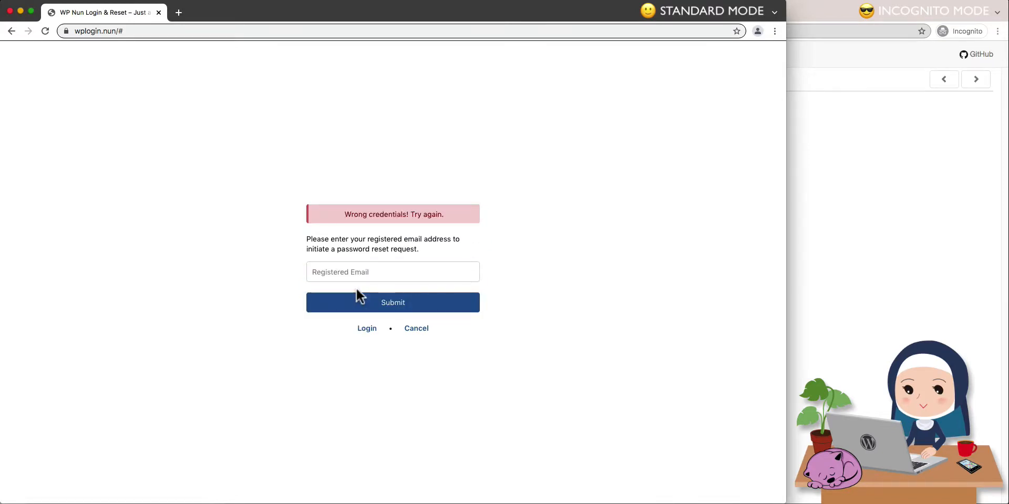
click(414, 330)
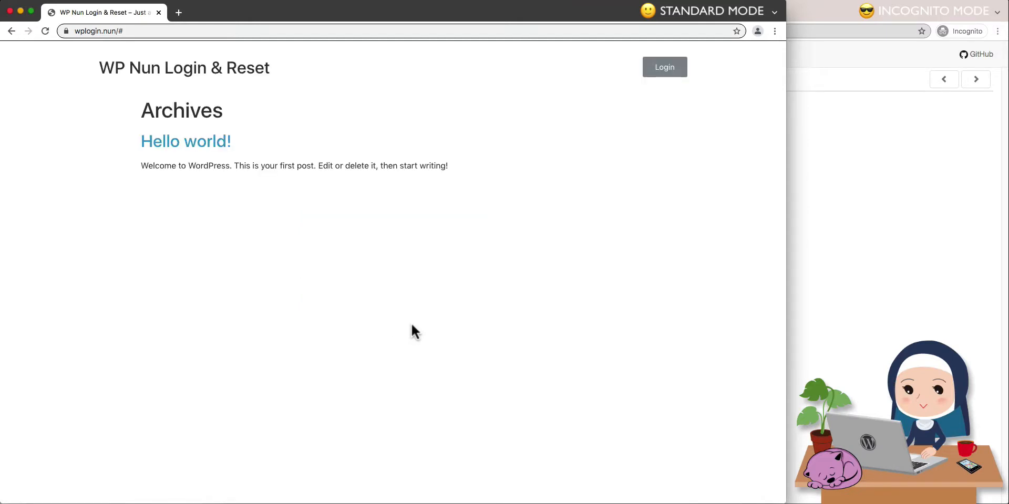
Request a password reset from the login popup, submitting the registered user's email address.
click(660, 72)
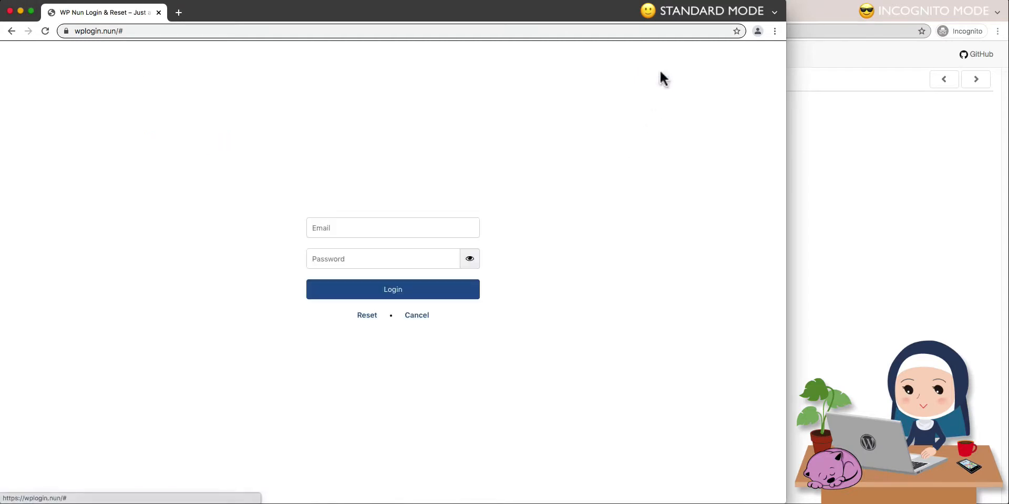
click(368, 316)
click(408, 257)
text(user@wplogin.nun)
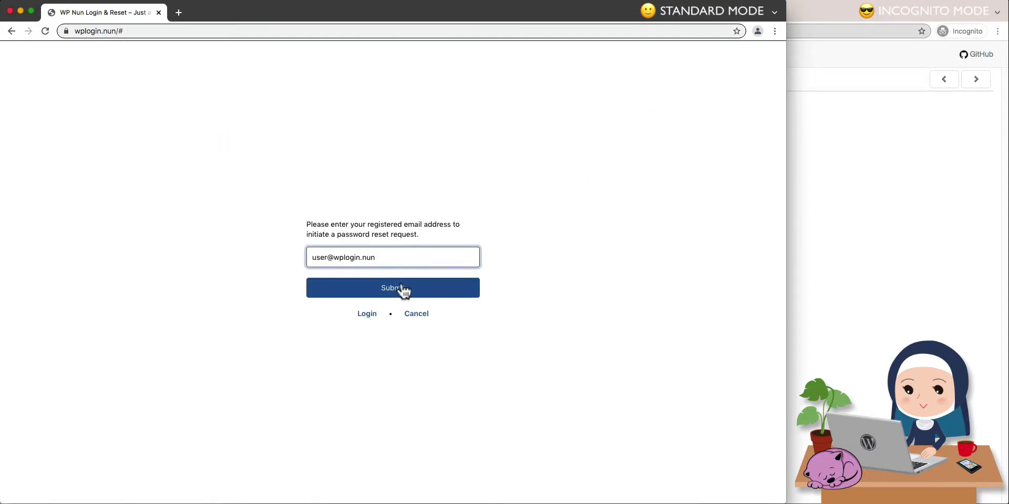
click(399, 287)
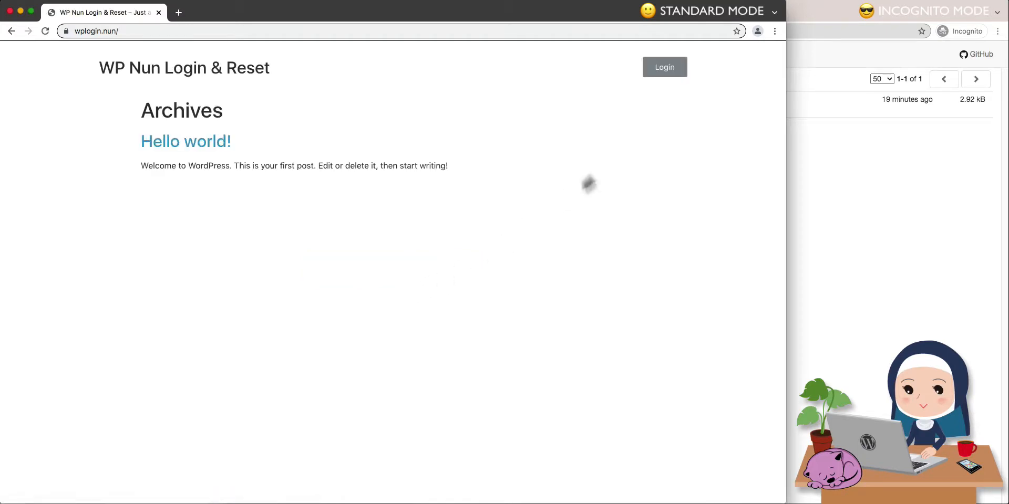
Submit a second password reset request with the same registered email address, and bring up the MailHog inbox in the incognito window.
click(663, 71)
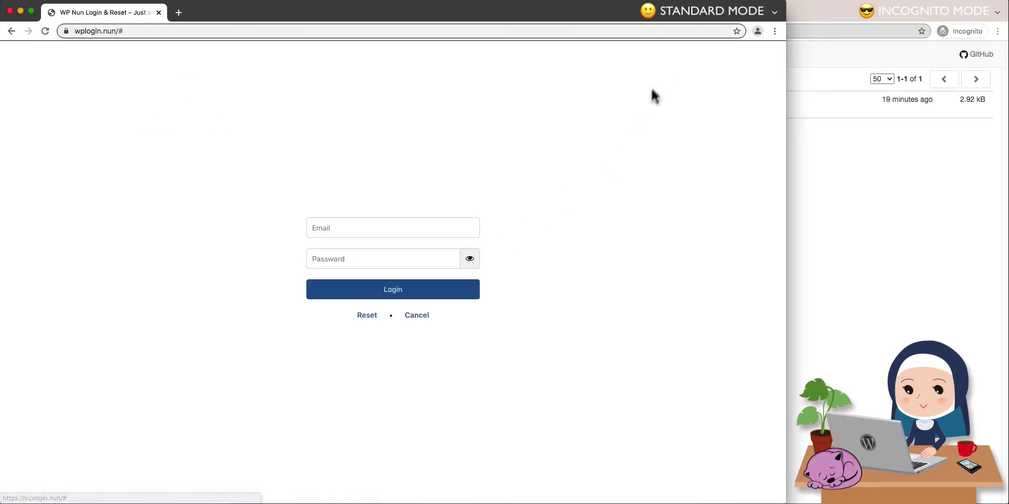
click(368, 317)
click(369, 259)
text(user@wplogin.nun)
click(367, 284)
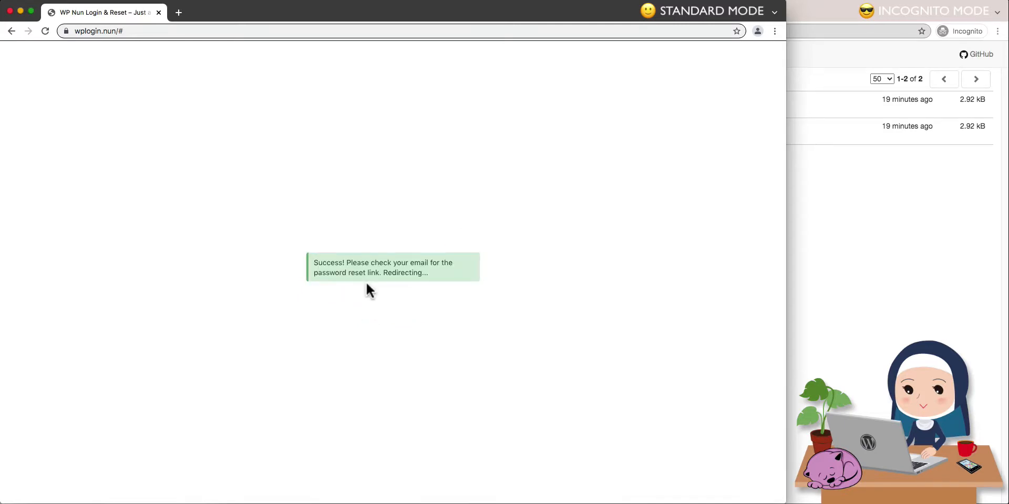
click(854, 254)
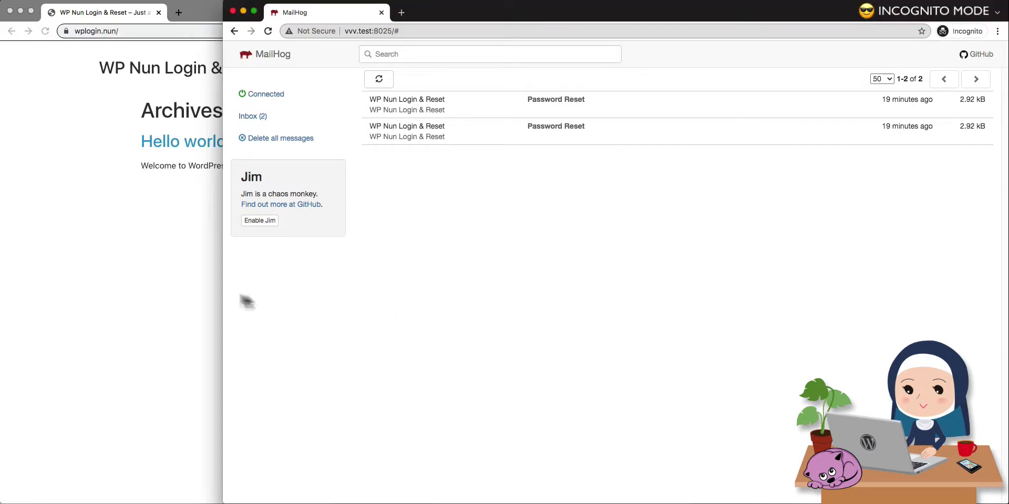
Return to the standard site window and test opening wplogin.nun/xyz directly without a reset key.
click(203, 287)
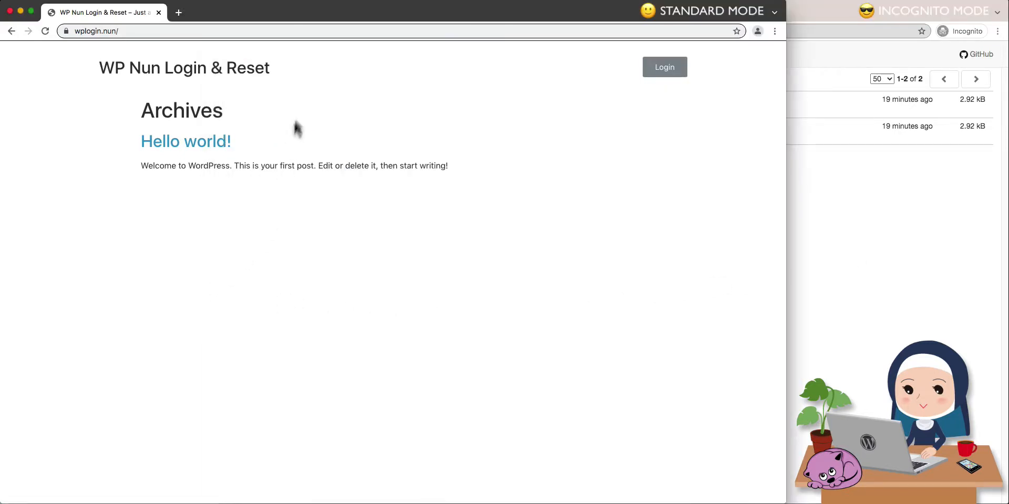
click(316, 31)
click(320, 34)
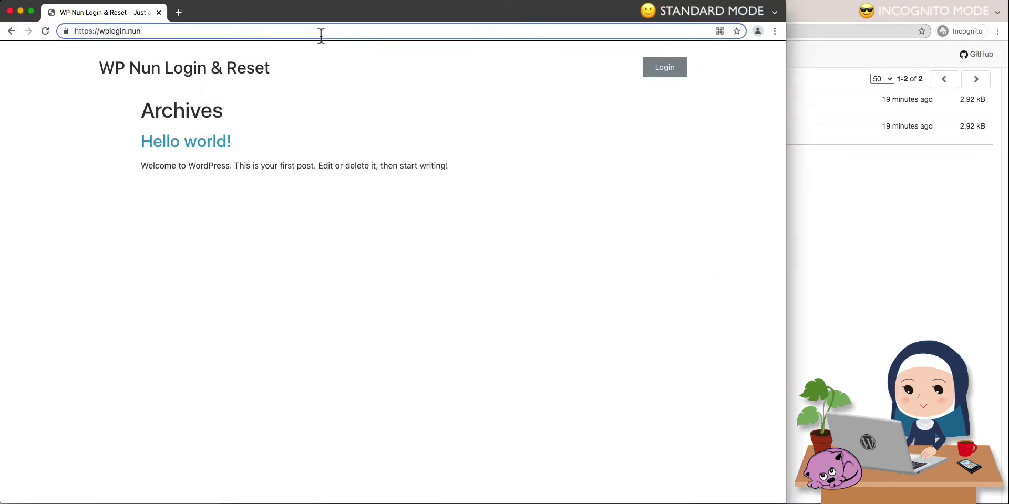
text(/xyz)
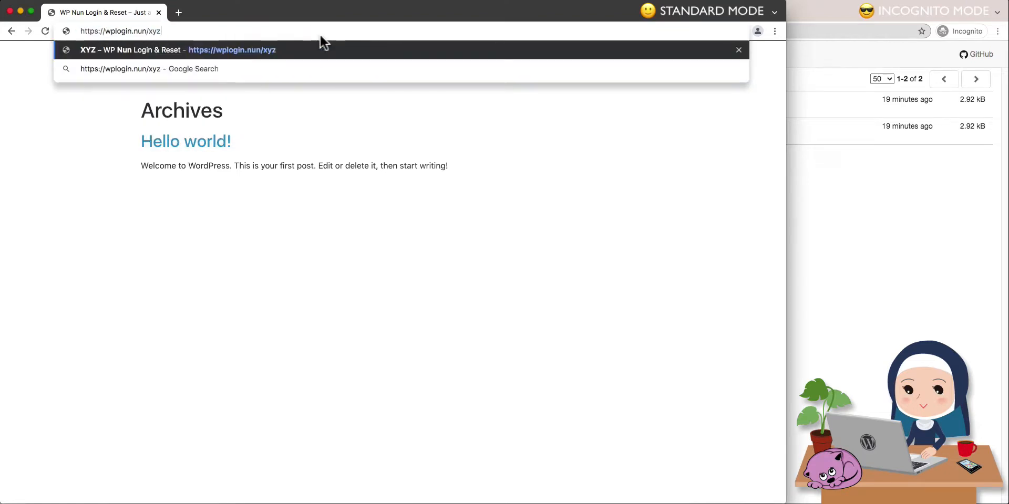
key(Return)
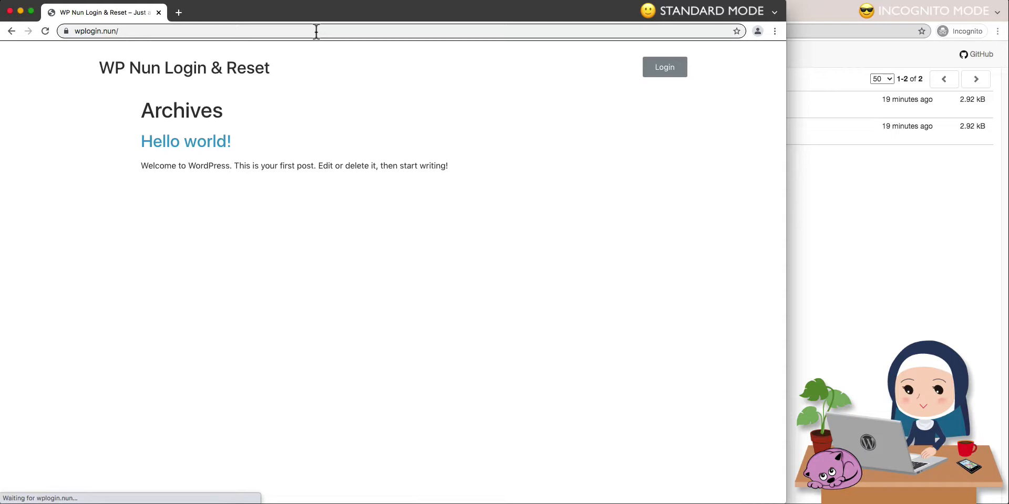
Copy the reset link from the older Password Reset email in MailHog and open it in a new incognito tab.
click(850, 219)
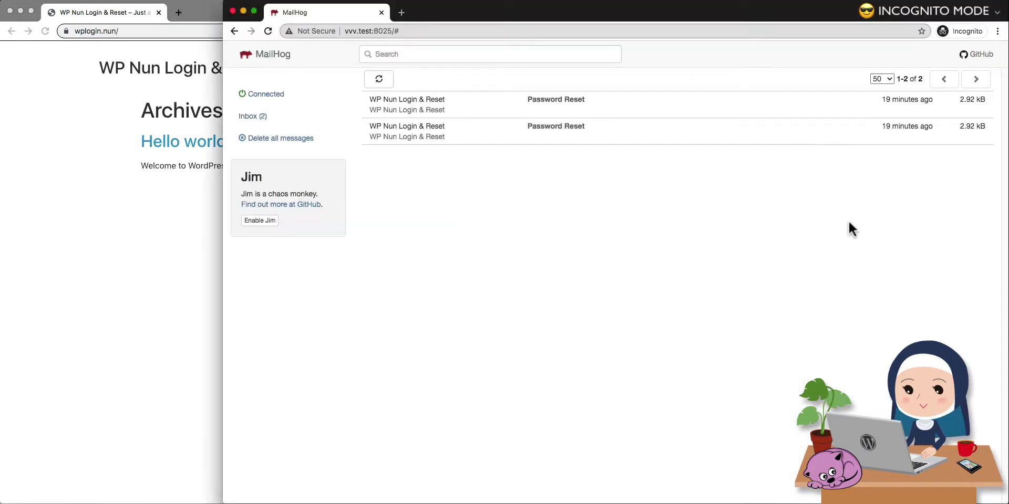
click(434, 135)
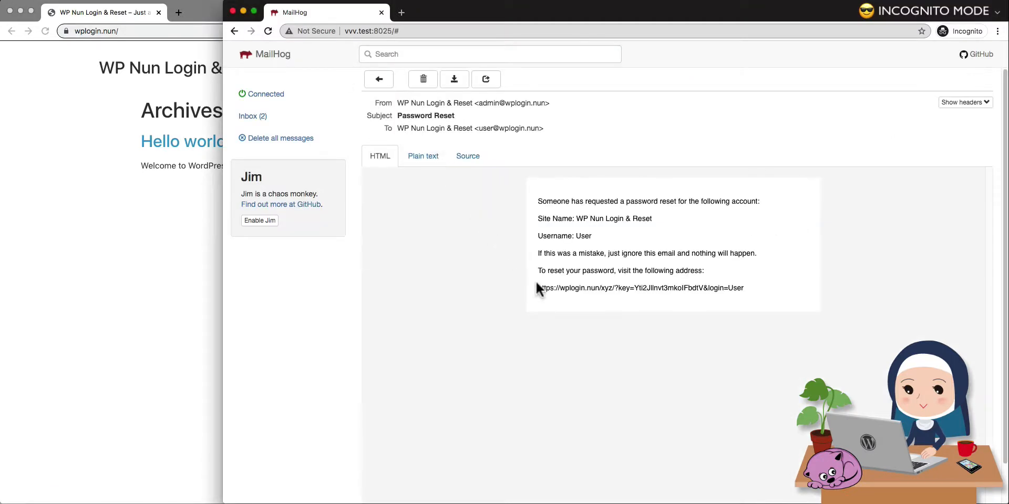
drag(536, 288, 760, 284)
right_click(737, 286)
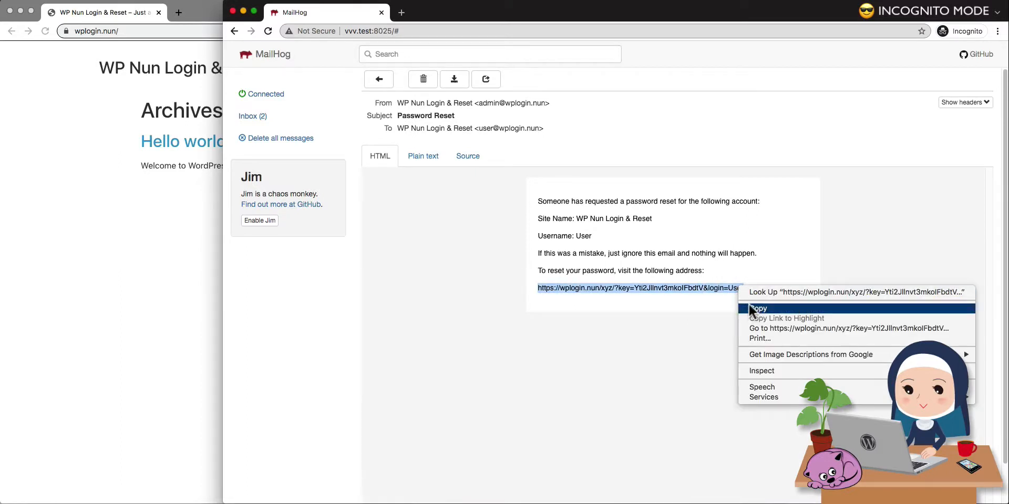
click(748, 303)
click(403, 14)
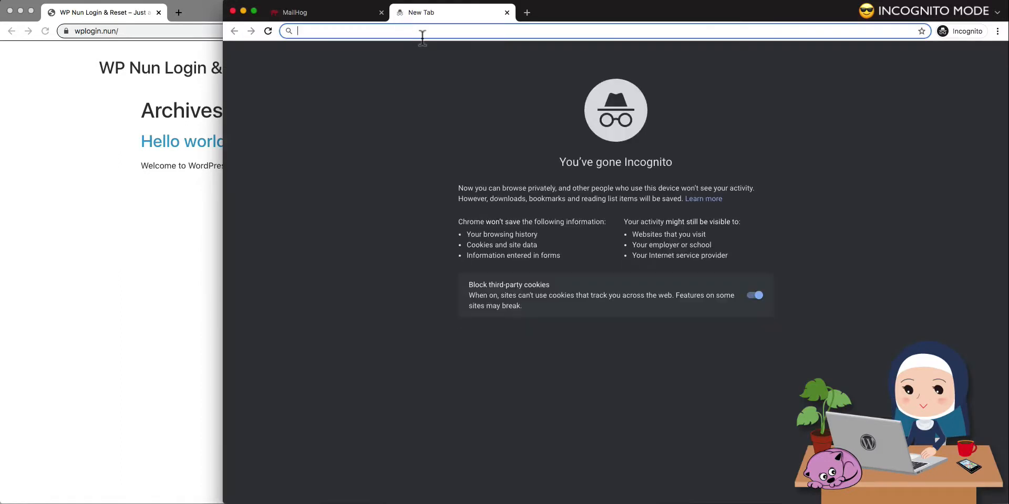
right_click(423, 32)
click(449, 102)
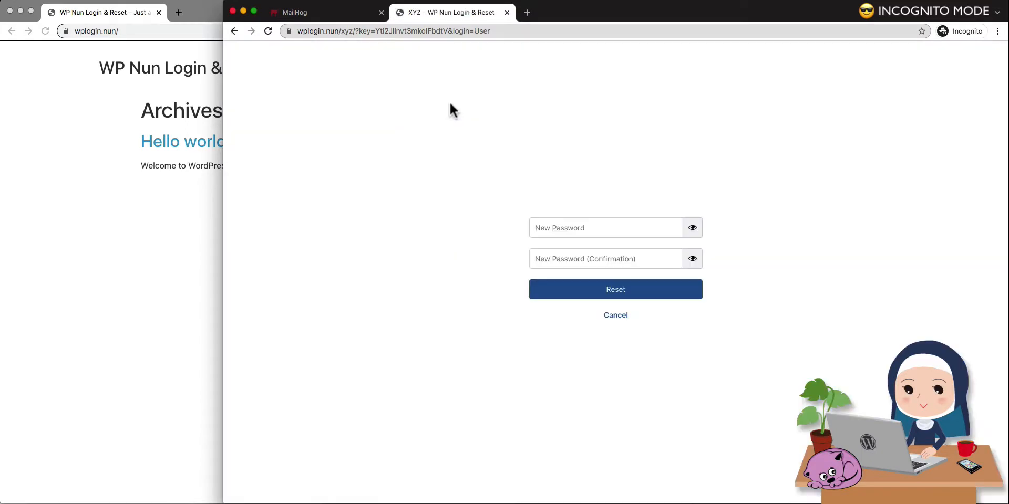
Test the older reset link by entering and confirming a new account password and submitting the reset form.
click(659, 230)
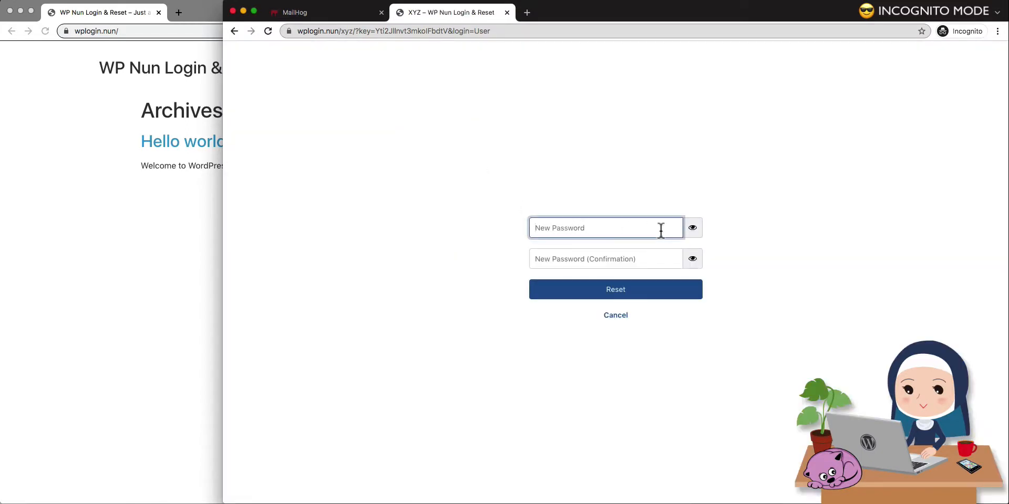
text(•••••••)
key(Tab)
text(••••••)
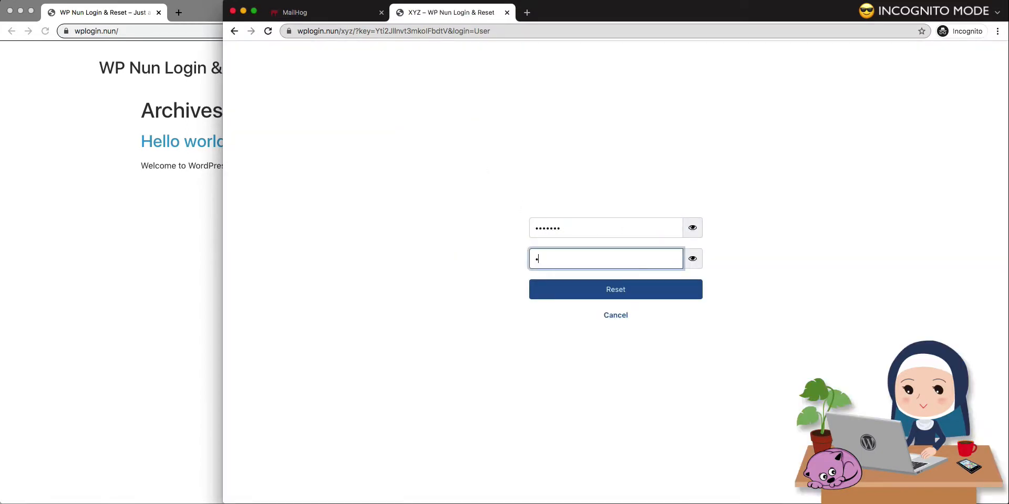
text(•)
click(641, 295)
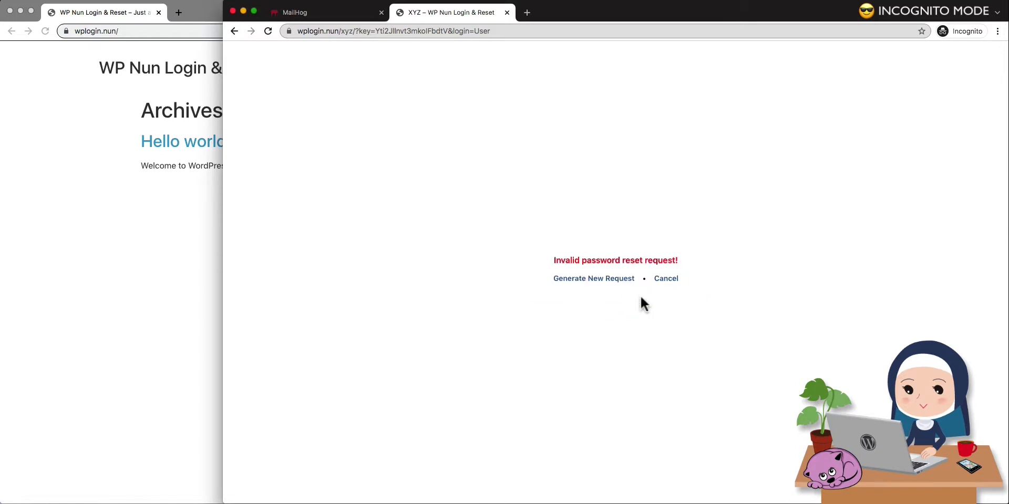
Test the Generate New Request and Cancel links of the invalid reset popup, and close the tab.
click(599, 281)
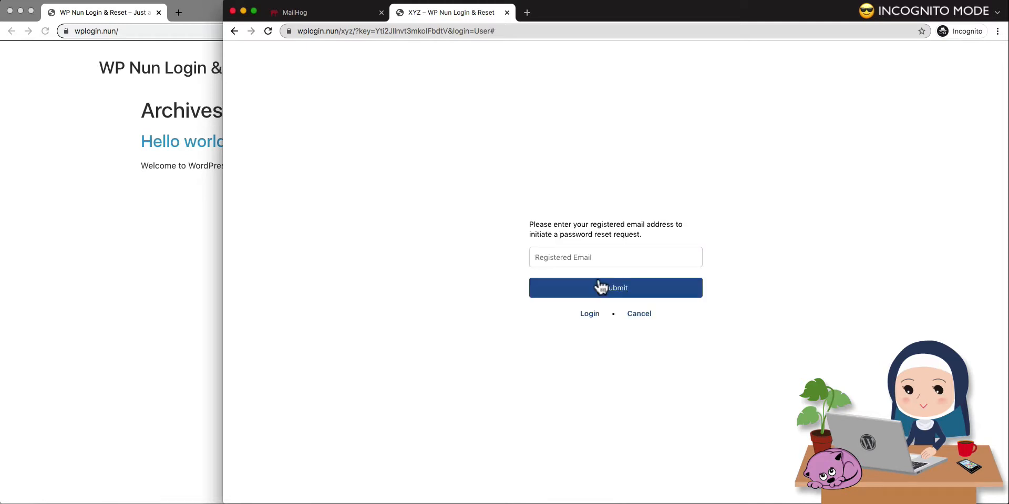
click(637, 315)
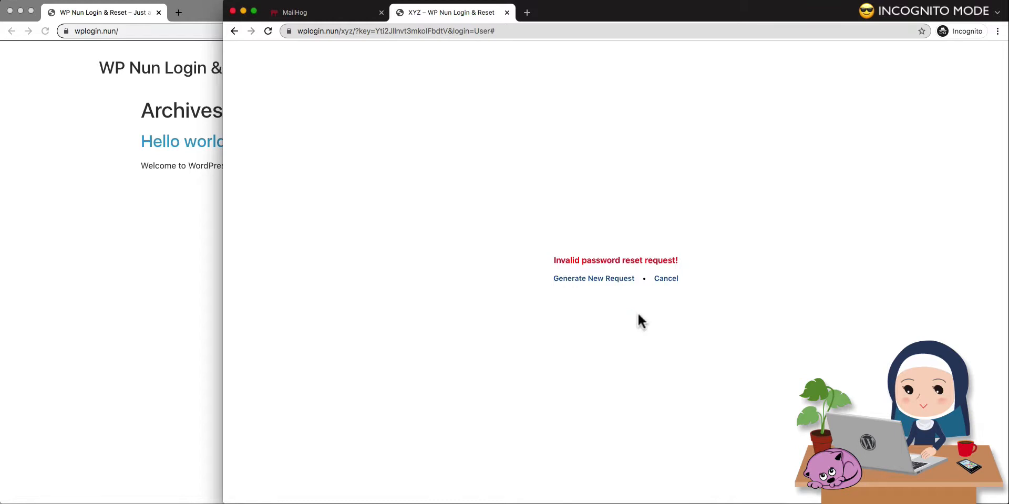
click(666, 278)
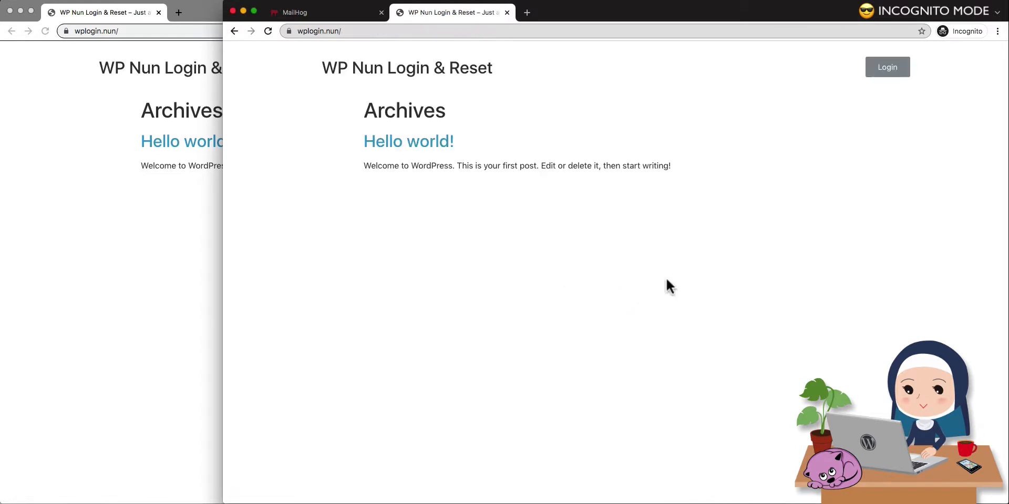
click(507, 13)
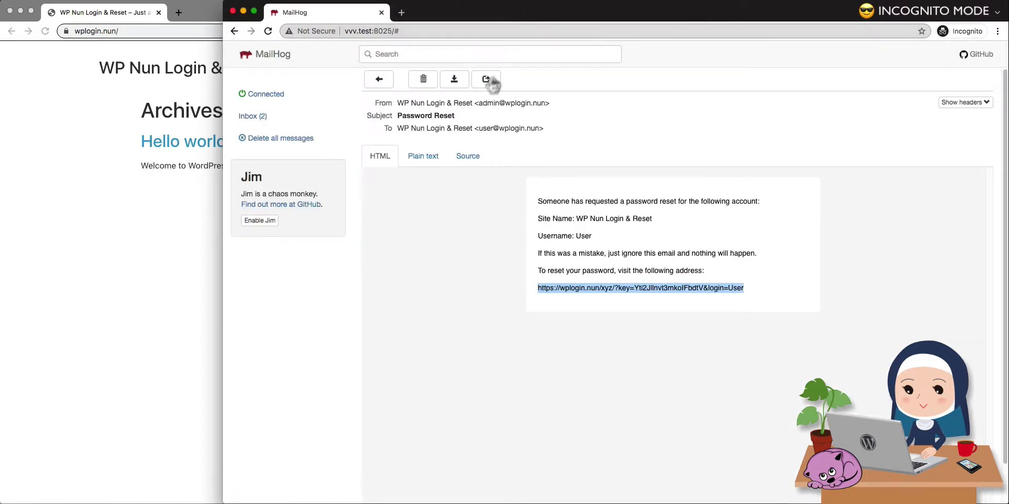
Copy the reset link from the newer Password Reset email in the MailHog inbox and open it in a new incognito tab.
click(261, 126)
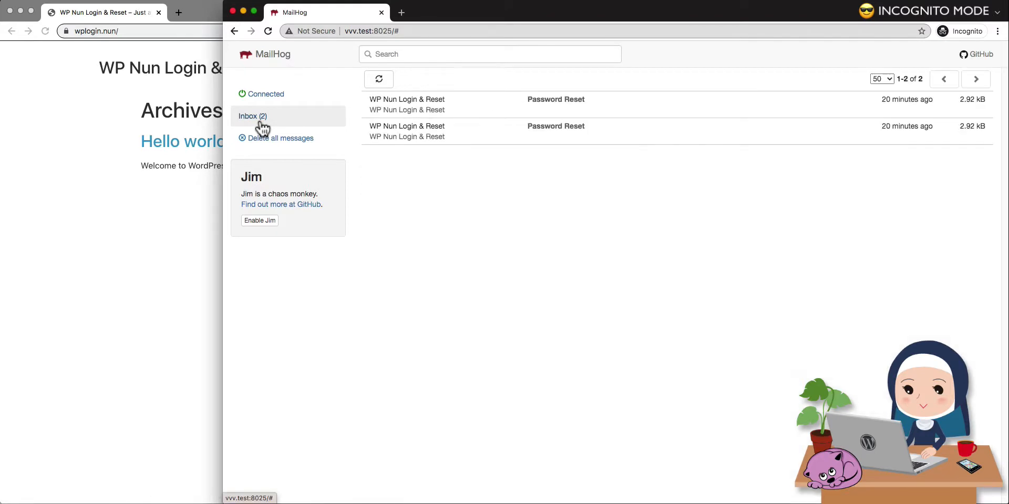
click(488, 110)
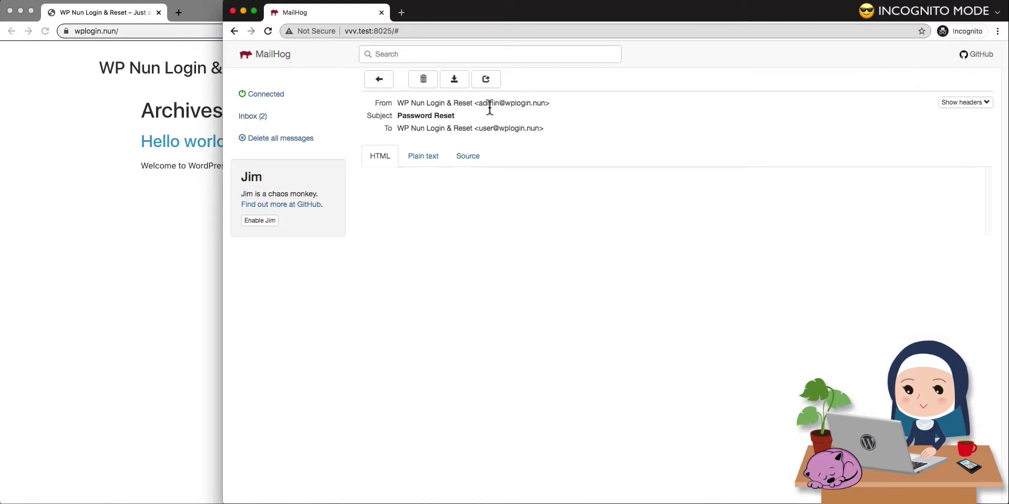
drag(537, 288, 768, 292)
key(super+c)
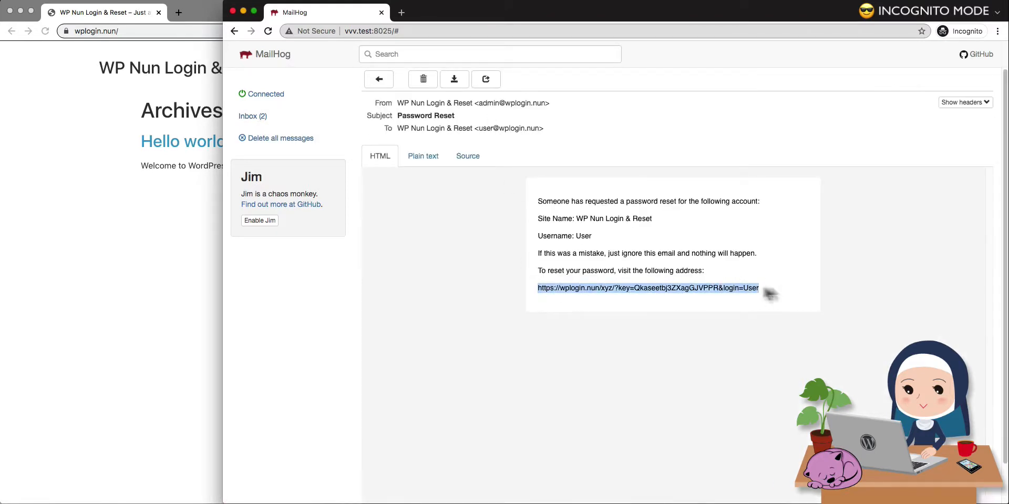
right_click(768, 292)
click(767, 305)
click(401, 12)
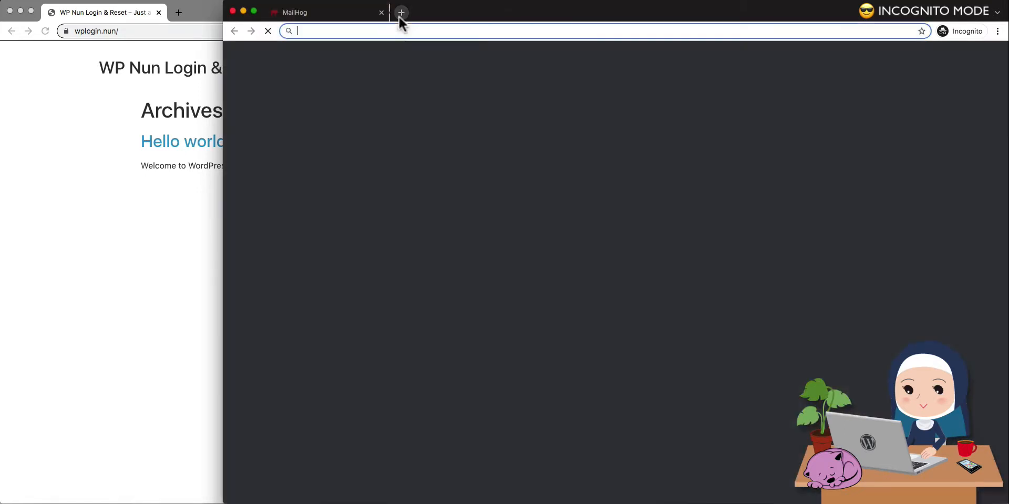
right_click(400, 27)
click(425, 98)
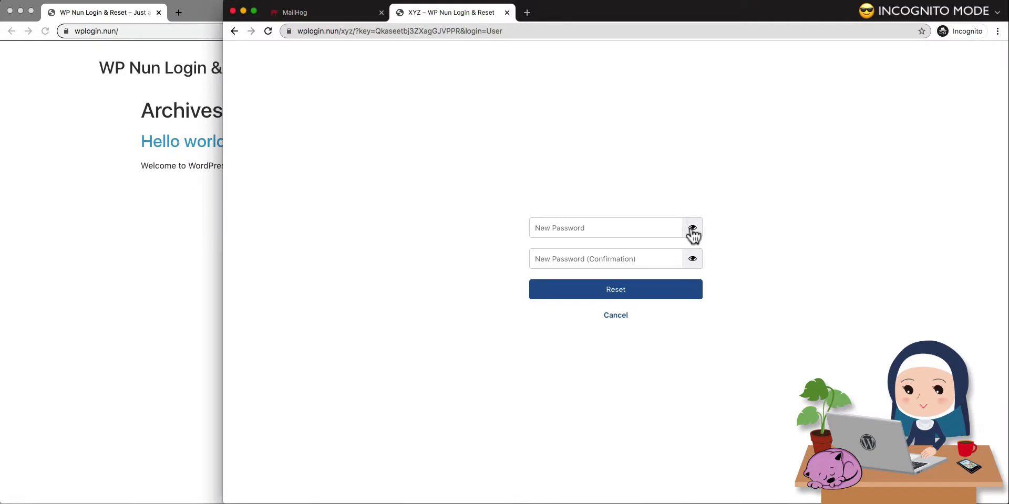
Reset the account password from the newer link, entering the new password and its confirmation with the characters shown.
click(669, 228)
text(passw)
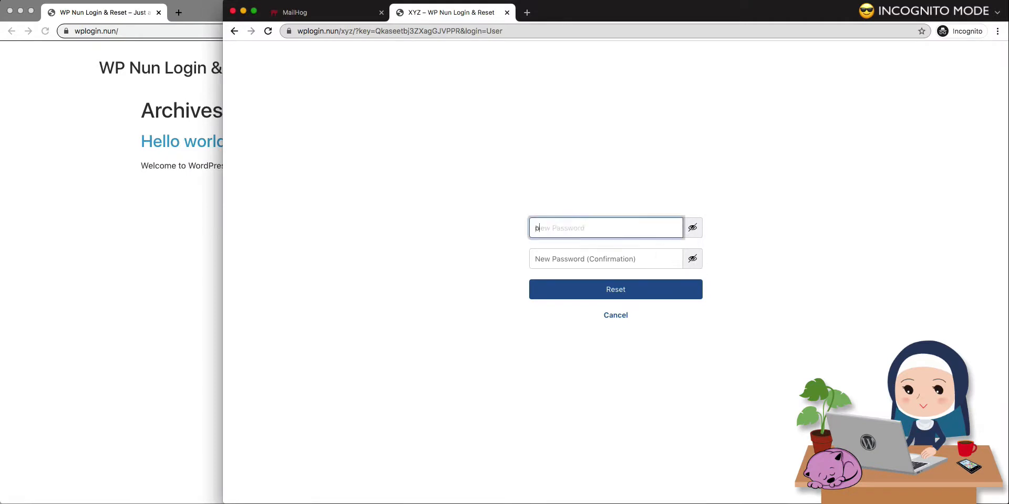
text(ord1)
click(671, 257)
text(password)
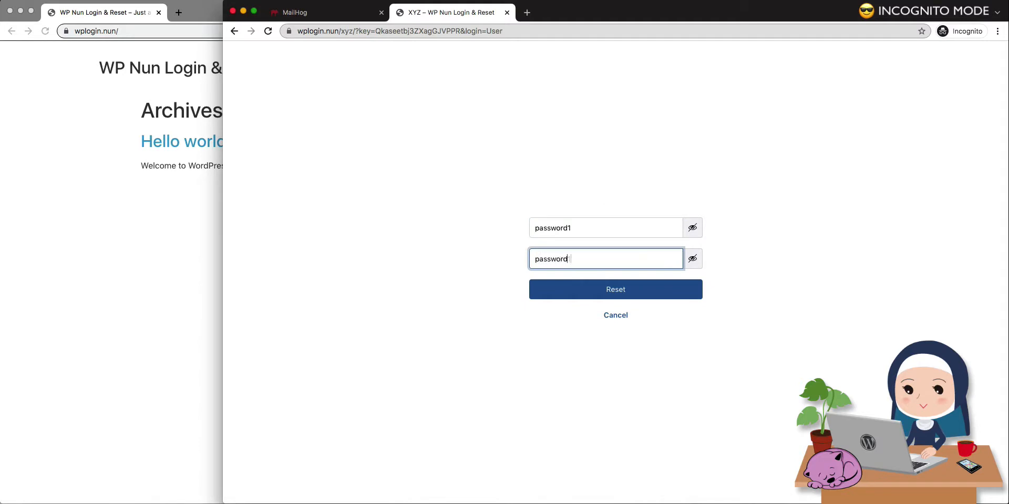
click(635, 287)
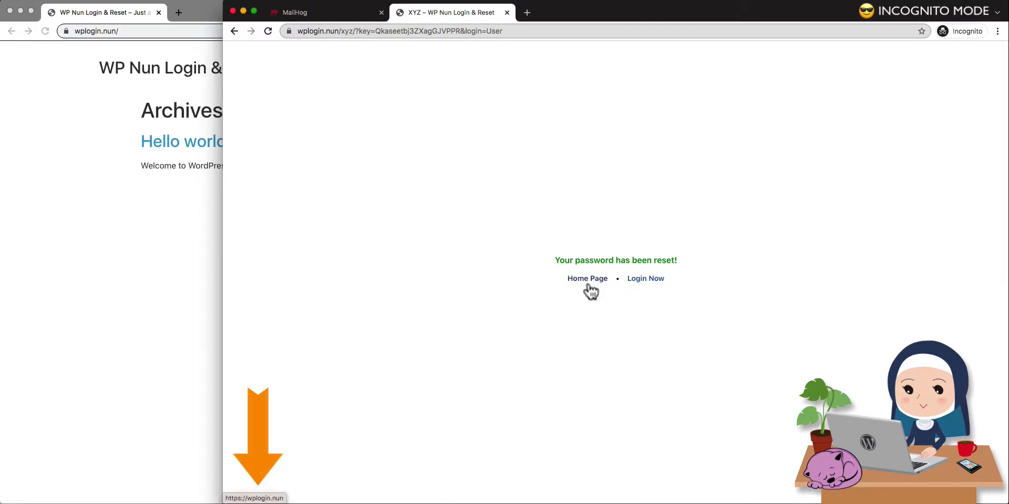
Test the Login Now link of the reset success popup, cancel the login form, and go to the home page.
click(646, 282)
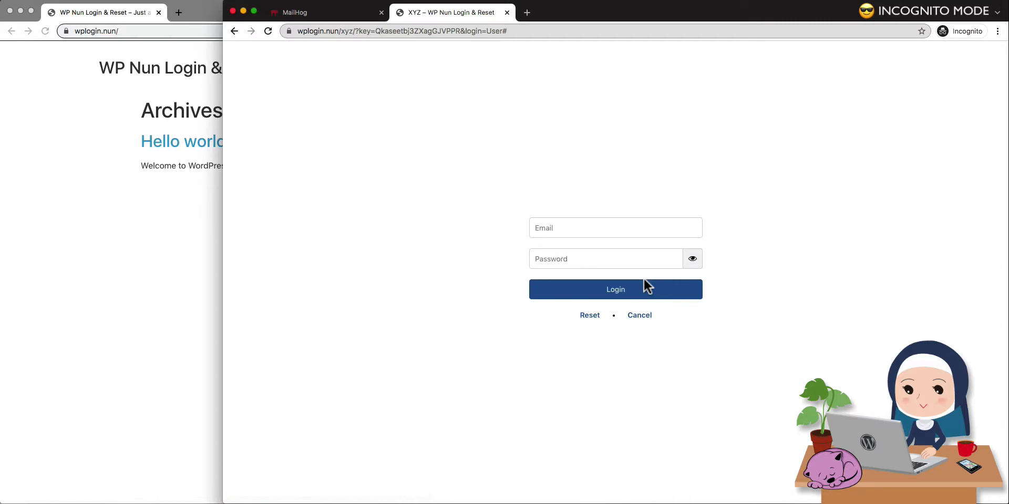
click(638, 317)
click(585, 278)
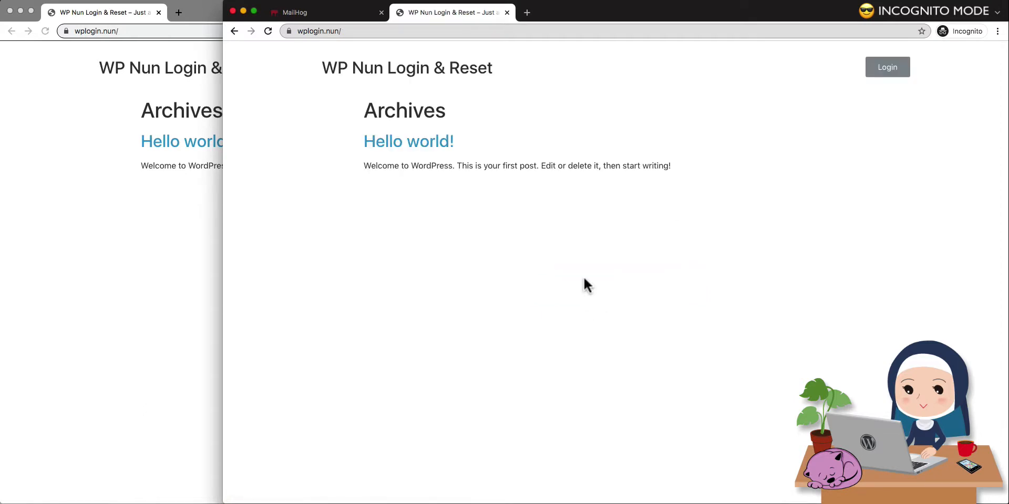
Log in through the login popup with the registered user's email address and the new account password, showing the password characters.
click(887, 67)
click(669, 231)
text(user@wplogin.nun)
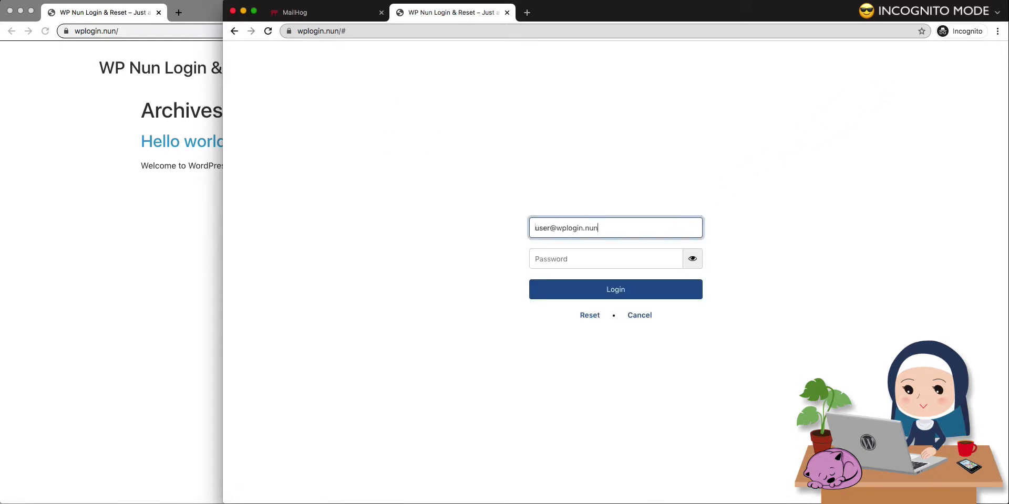
click(657, 254)
click(691, 260)
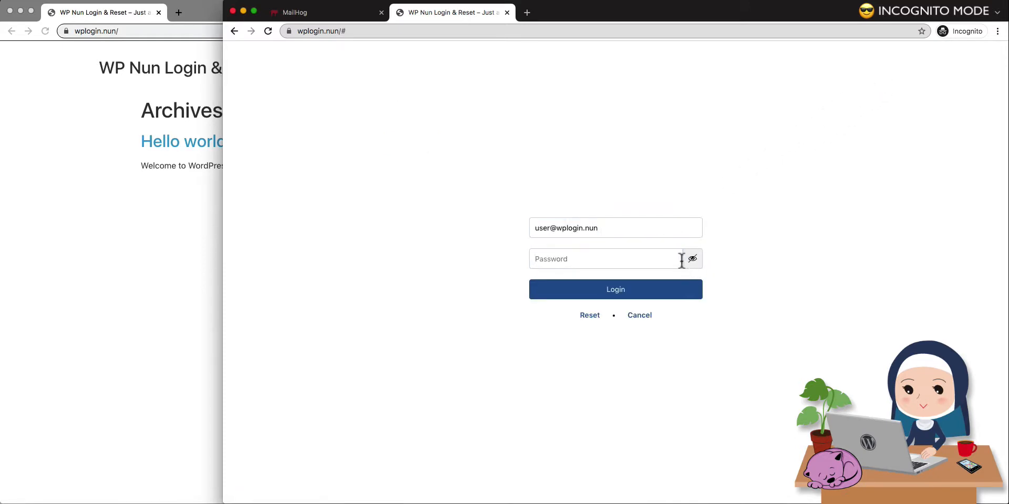
click(680, 259)
text(password!)
click(663, 288)
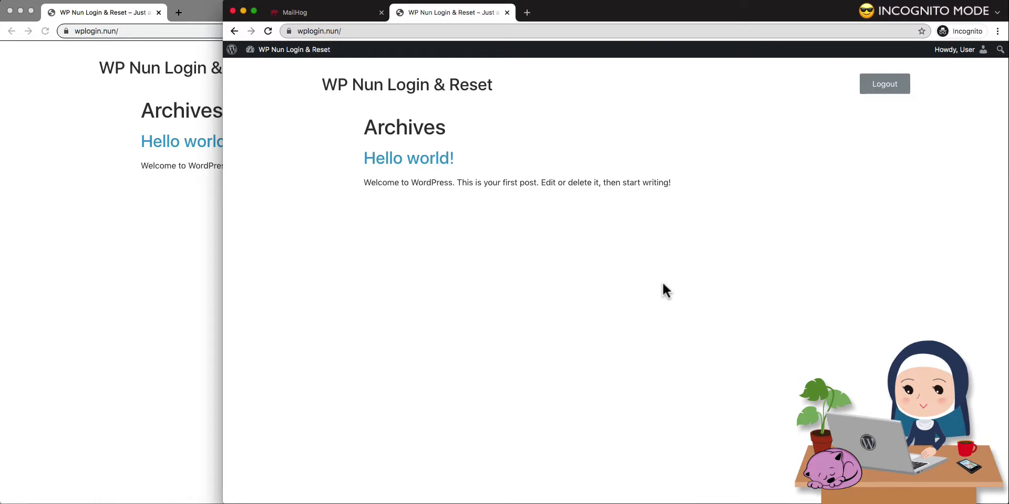
In the standard browser window, log in through the login popup with the administrator's email address and account password.
click(171, 201)
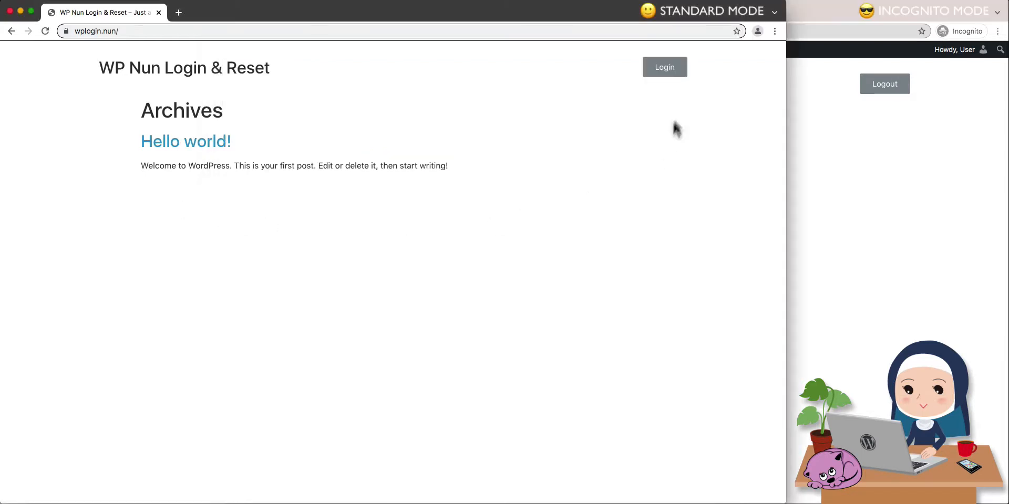
click(667, 76)
click(452, 229)
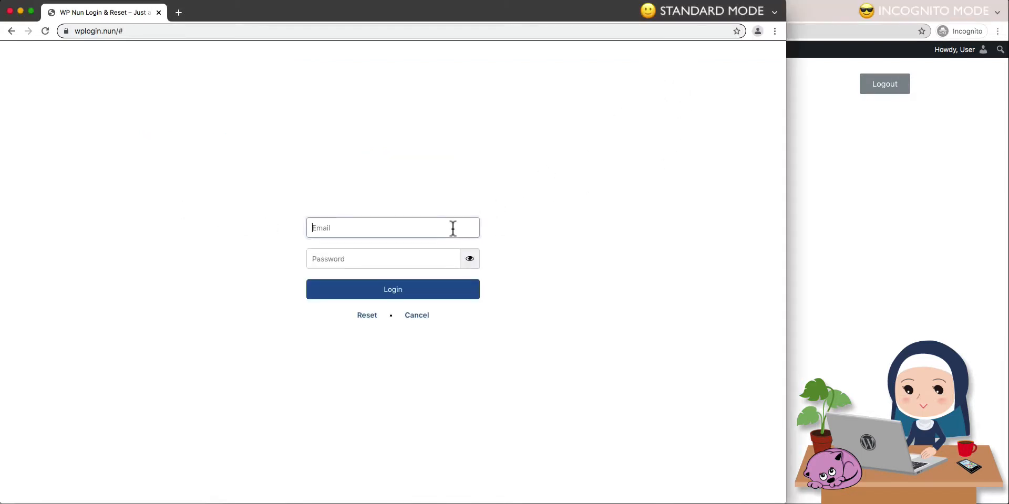
text(admin@wplogin.nun)
click(439, 261)
text(••)
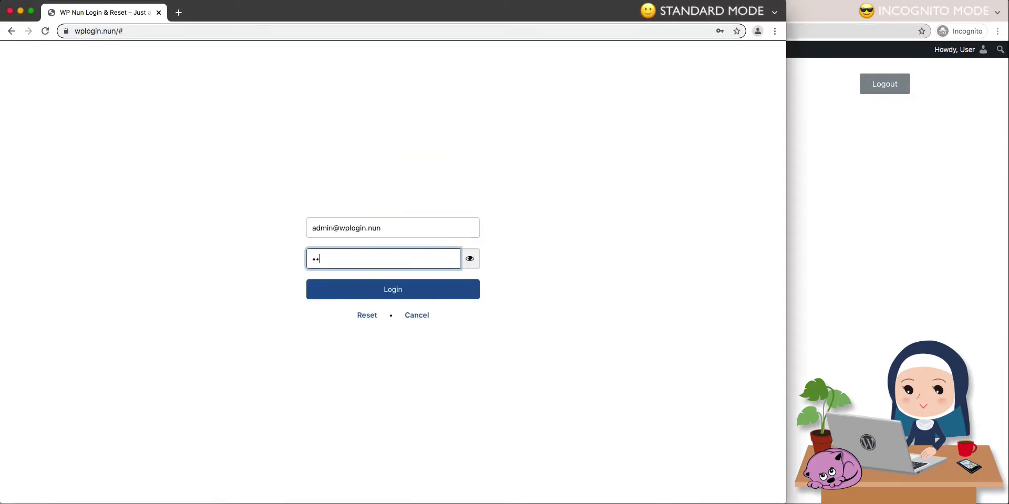
text(••••)
click(419, 290)
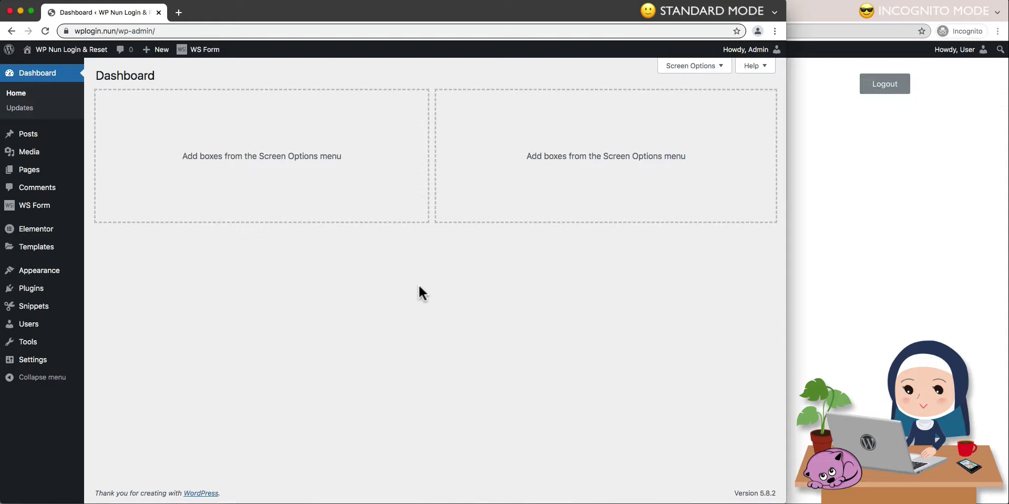
In the incognito window, open the subscriber's WordPress dashboard and replace the address with wplogin.nun/wp-login.php to test access.
click(823, 257)
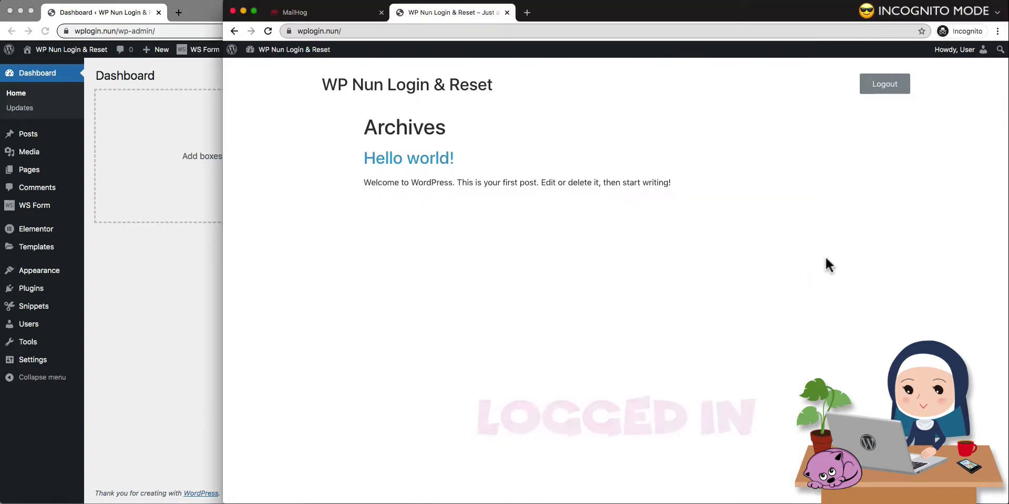
click(304, 53)
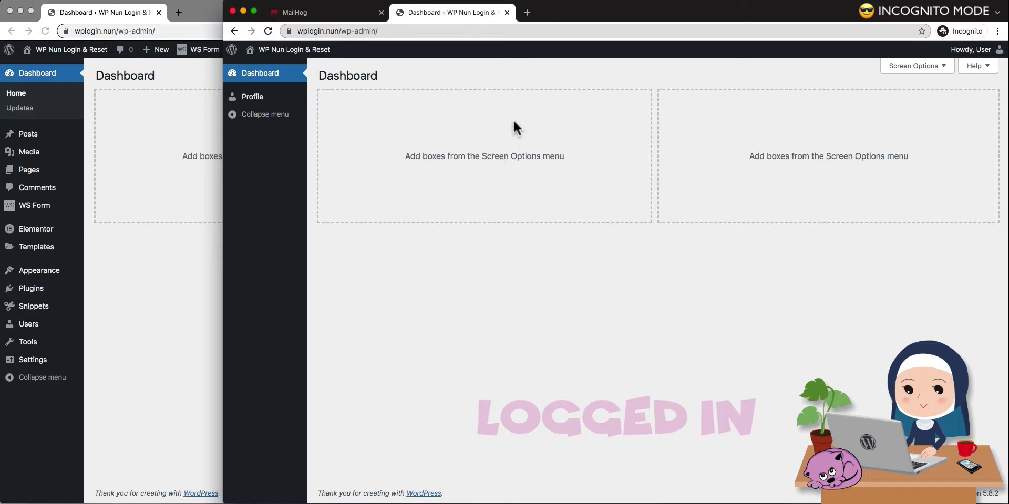
drag(352, 32, 420, 35)
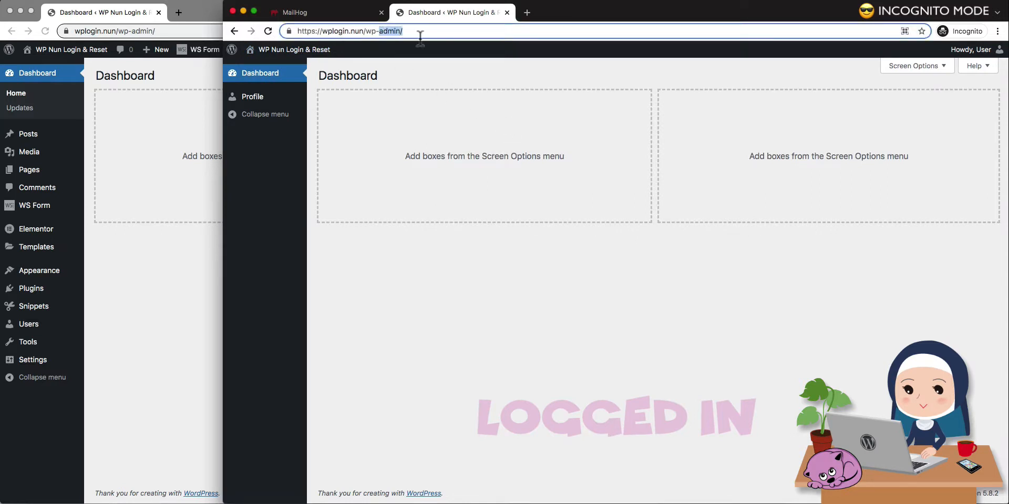
text(login.php)
key(Return)
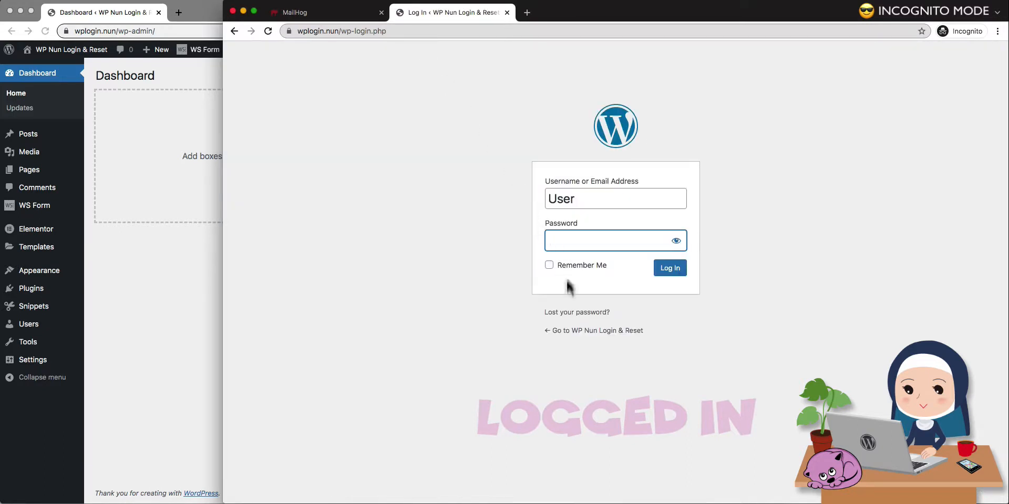
Test the default login page's lost-password link, return to the home page, and log out of the subscriber account.
click(575, 313)
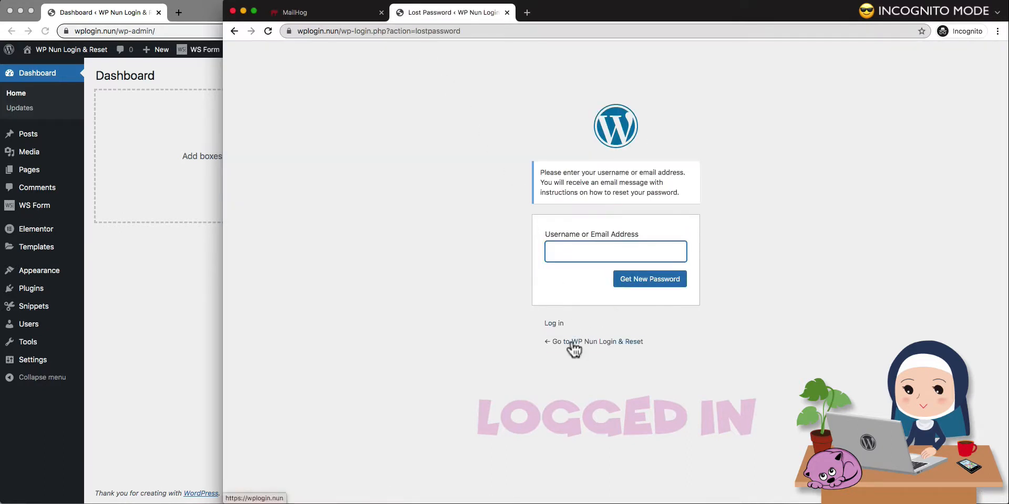
click(573, 342)
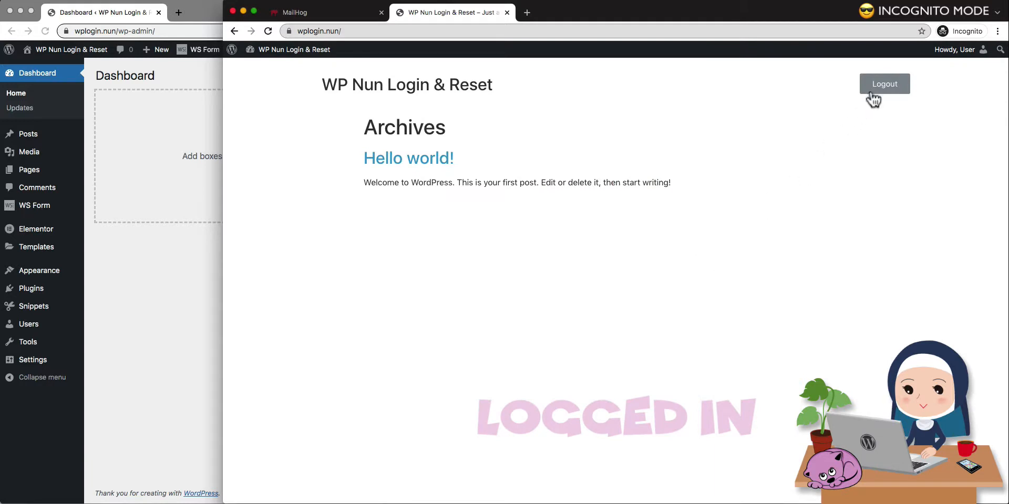
click(874, 90)
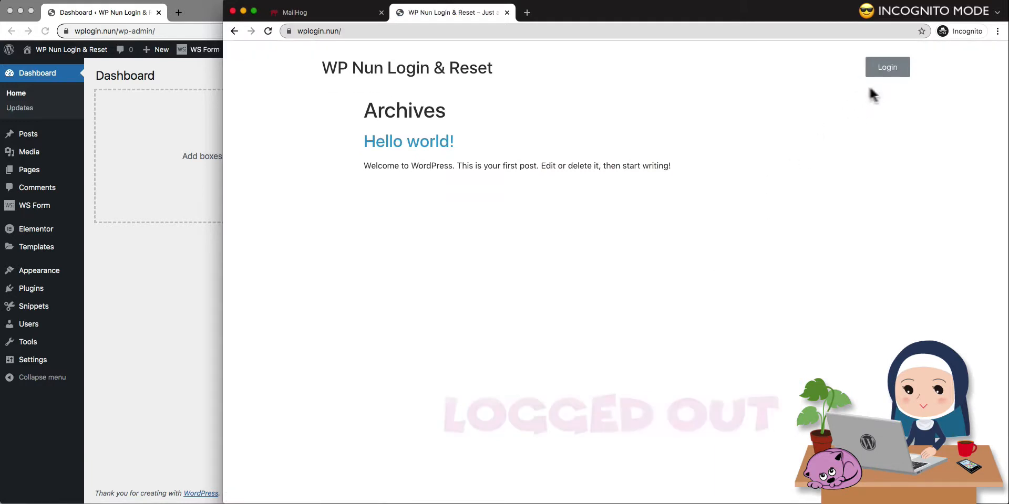
Test logged-out access to wplogin.nun/wp-admin and its lost-password page, and return to the home page.
click(540, 36)
click(546, 37)
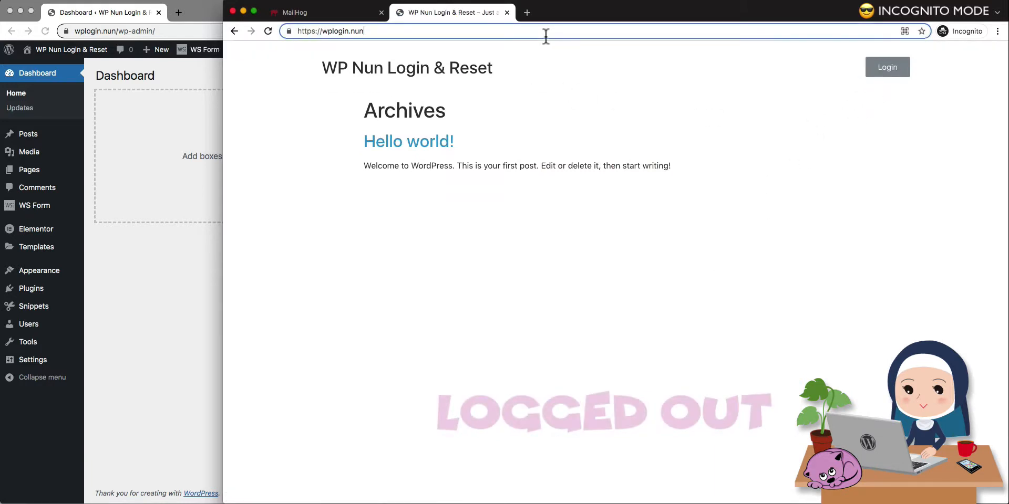
text(/wp-)
key(Return)
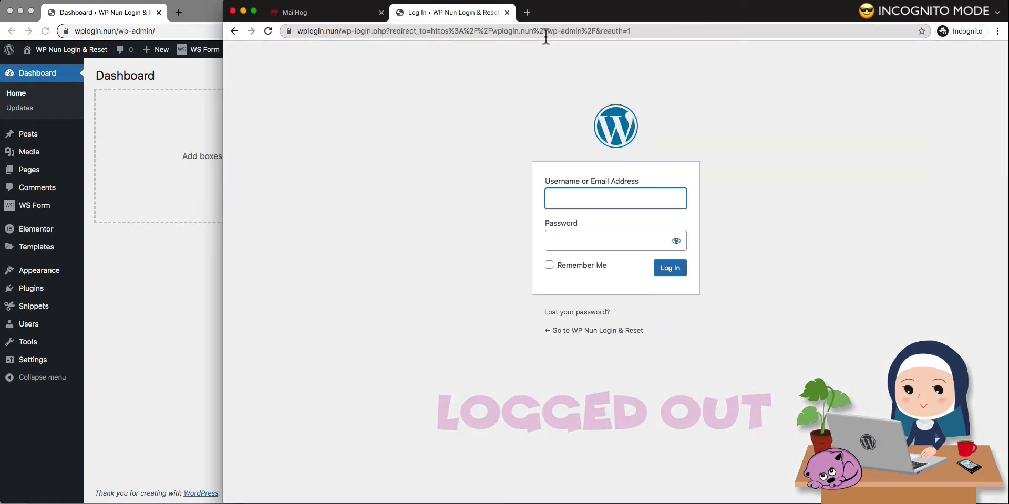
click(569, 312)
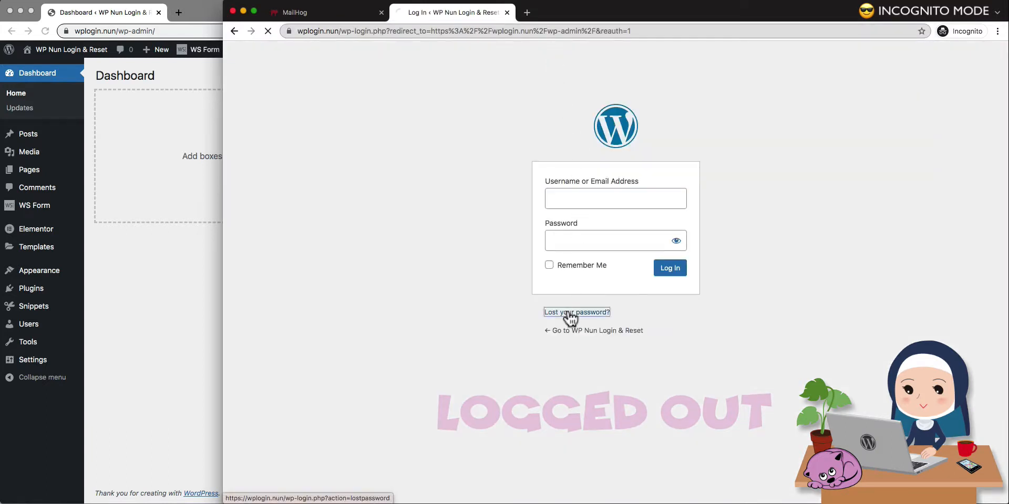
click(575, 339)
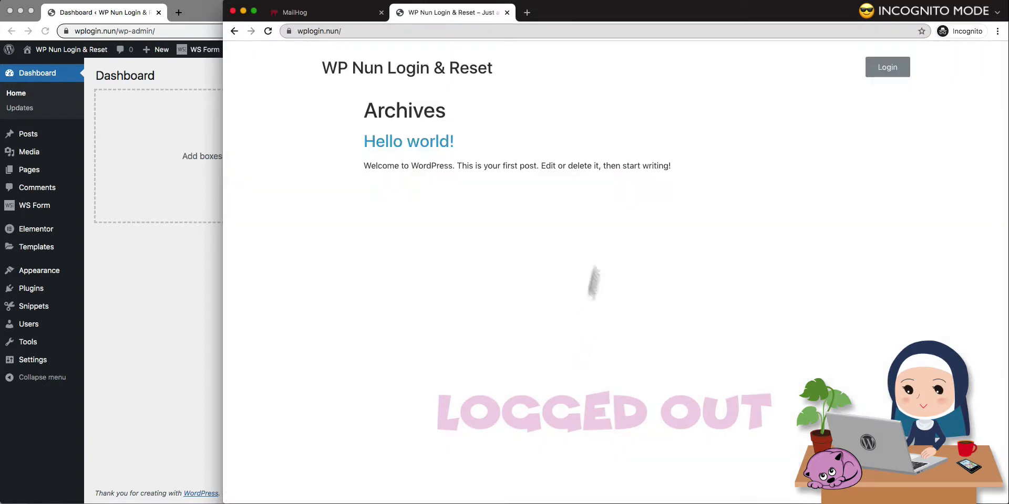
Test logged-out access to the default sign-up page at wplogin.nun/wp-signup.php.
click(714, 34)
click(713, 34)
text(//)
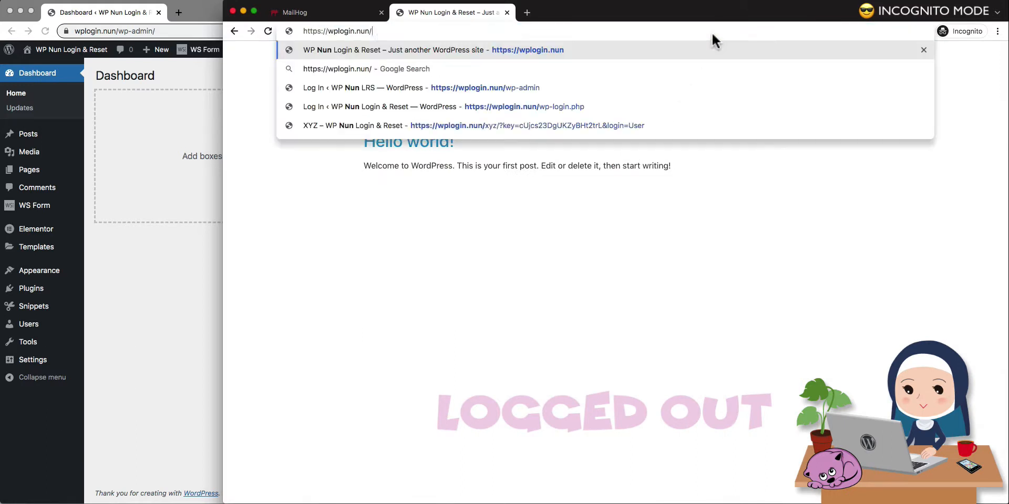
text(wp-si)
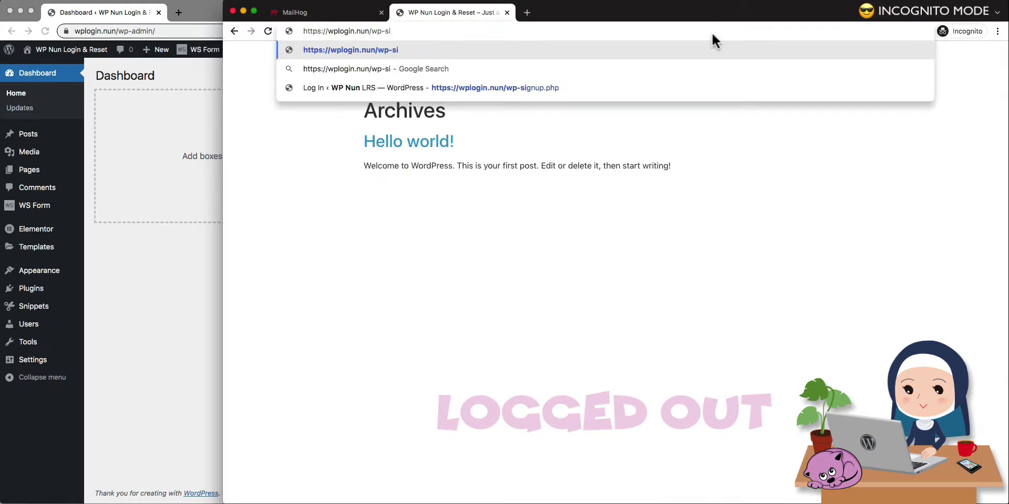
text(gnup.php)
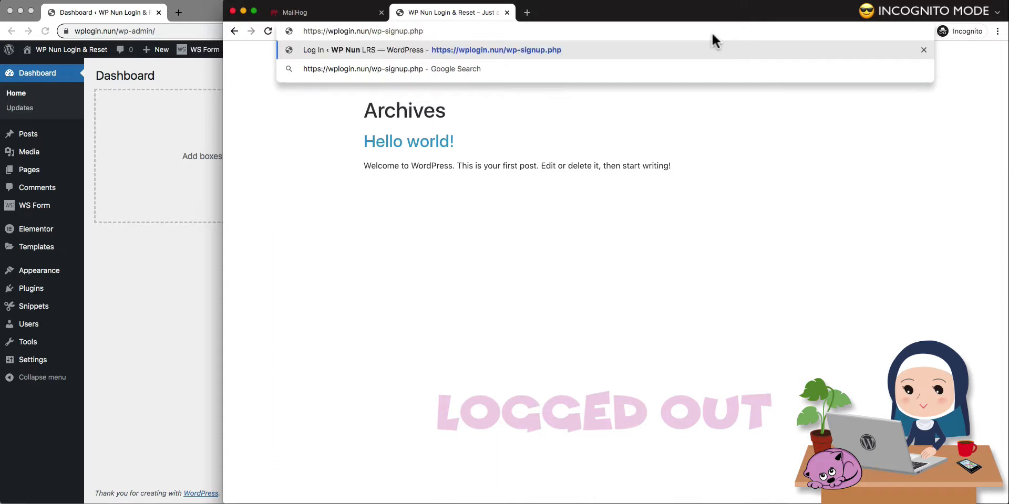
key(Return)
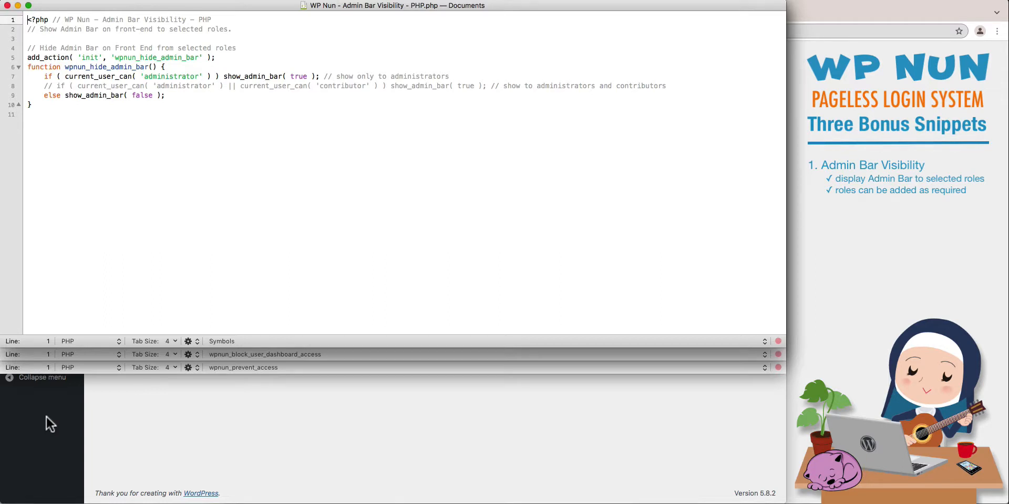
Review the Dashboard Access and Prevent File Access PHP snippets in the text editor, and switch back to the WordPress dashboard in Chrome.
click(30, 353)
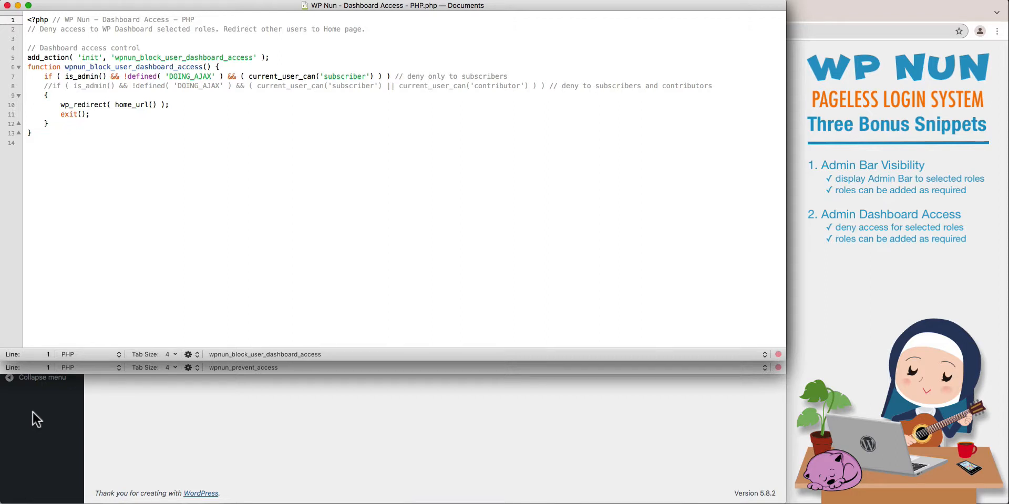
click(21, 367)
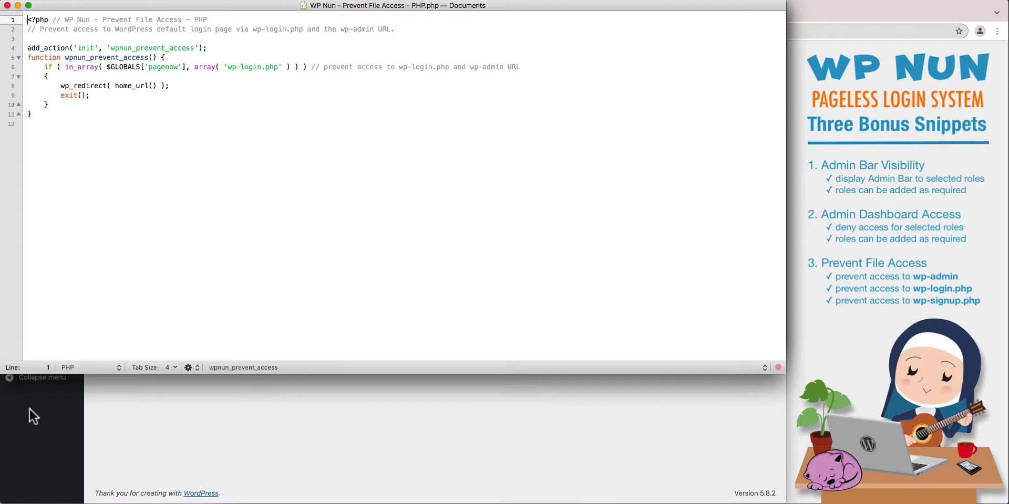
click(28, 406)
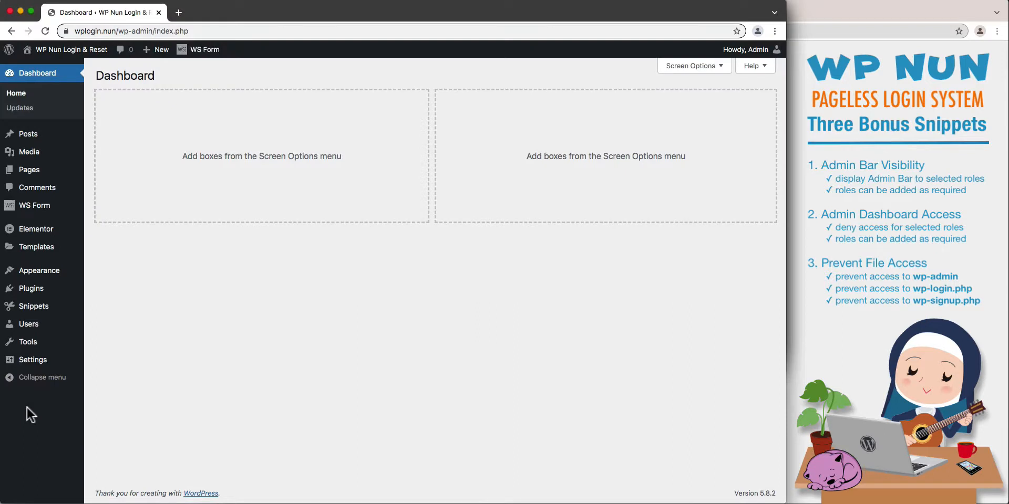
Import the first wpnun-login JSON file from the Login Snippets folder into Code Snippets.
mouse_move(31, 309)
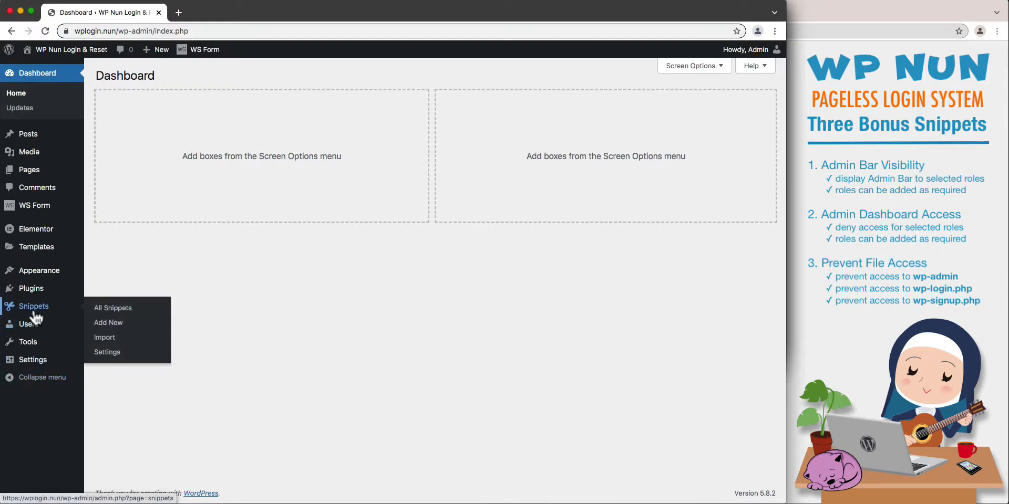
click(105, 338)
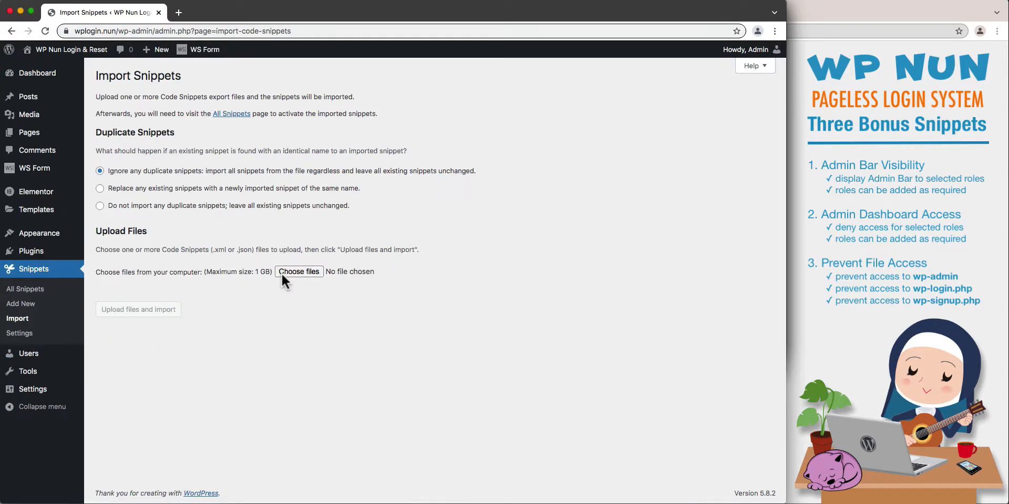
click(297, 272)
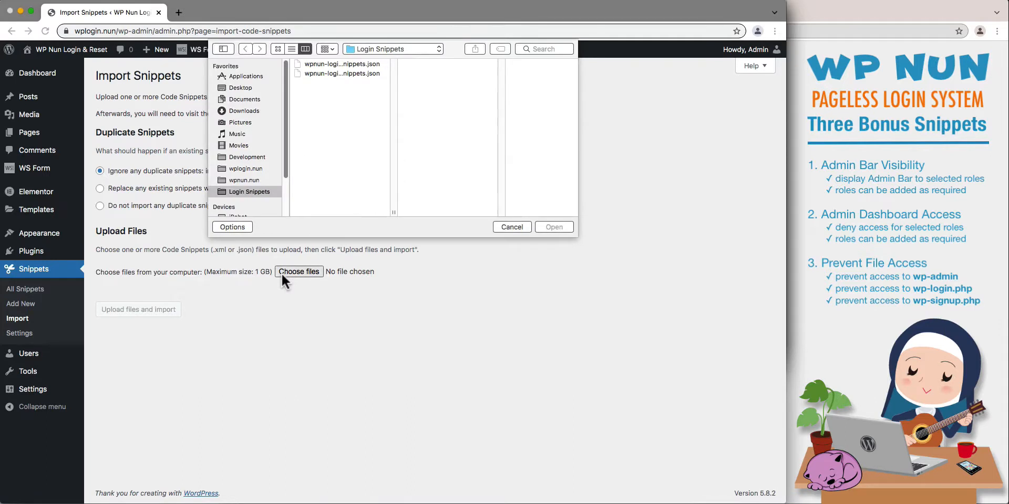
click(336, 64)
click(541, 227)
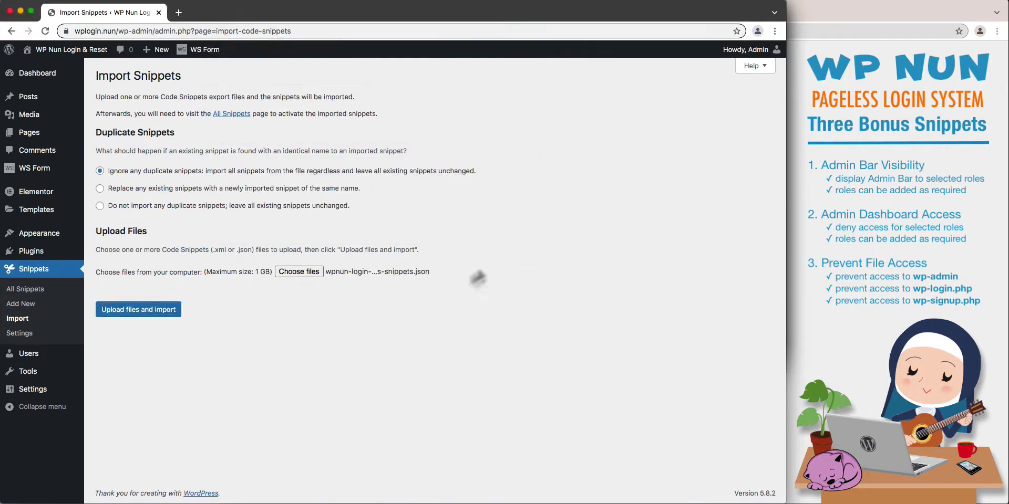
click(152, 314)
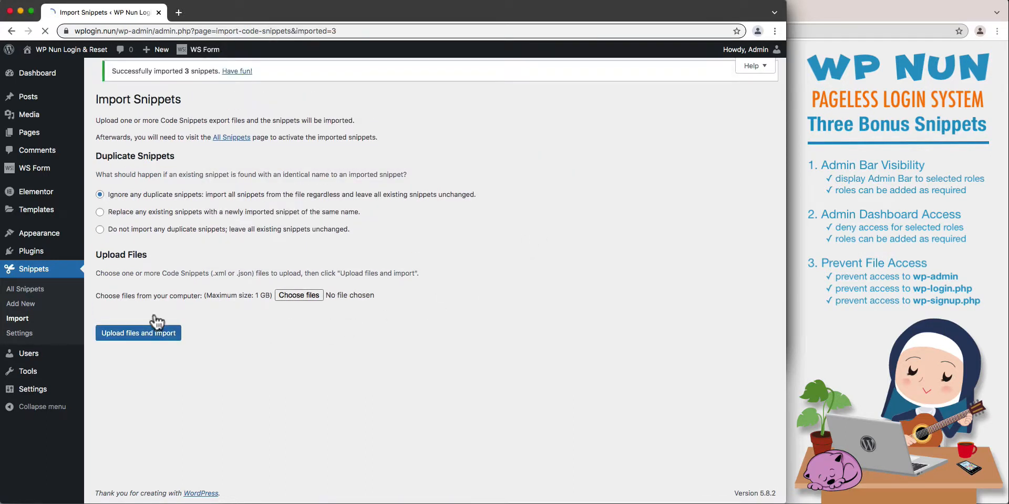
Bulk-activate the Admin Bar Visibility, Dashboard Access and Prevent File Access snippets in the list of all snippets.
click(43, 290)
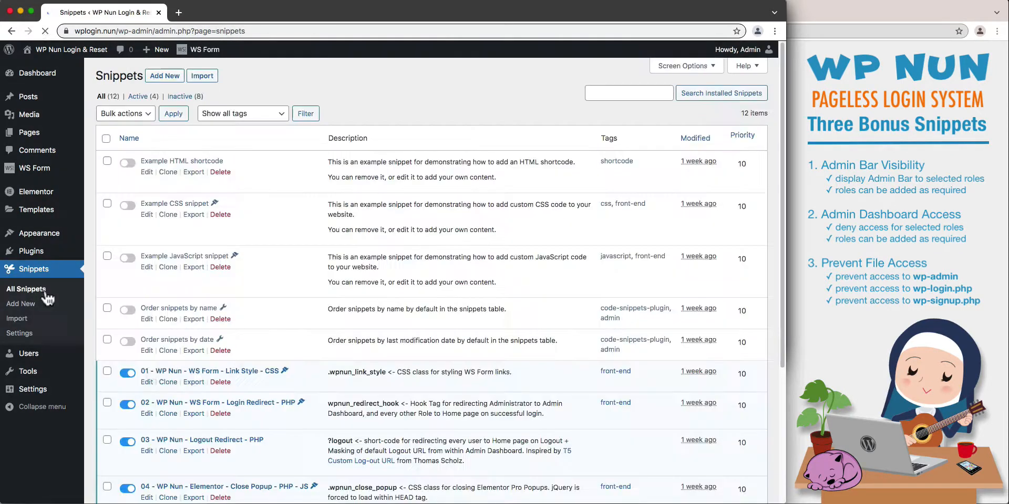
scroll(168, 386, down, 5)
click(107, 335)
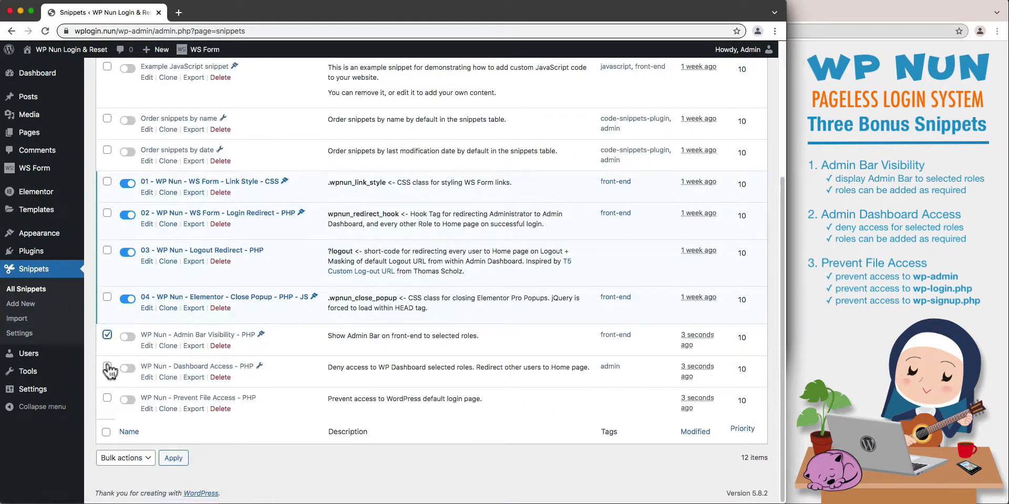
click(108, 366)
click(107, 399)
click(126, 458)
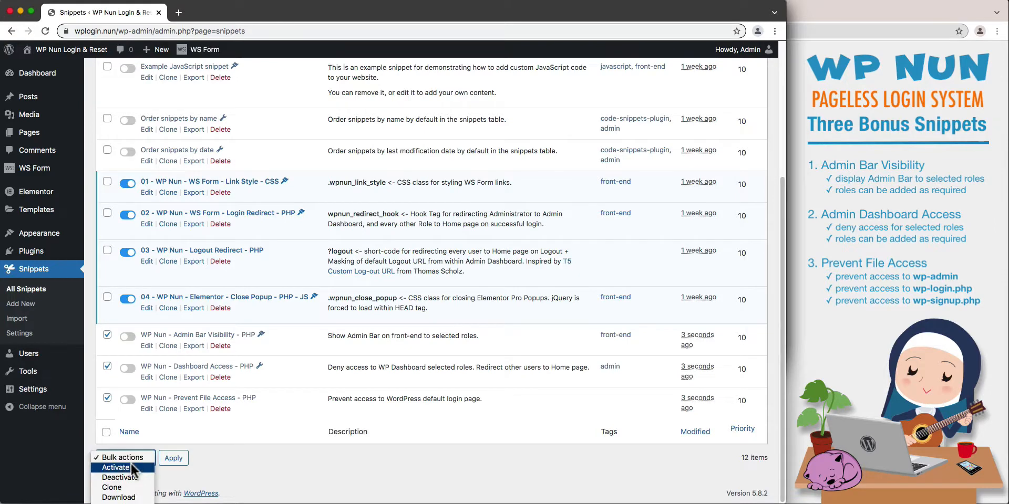
click(130, 463)
click(173, 459)
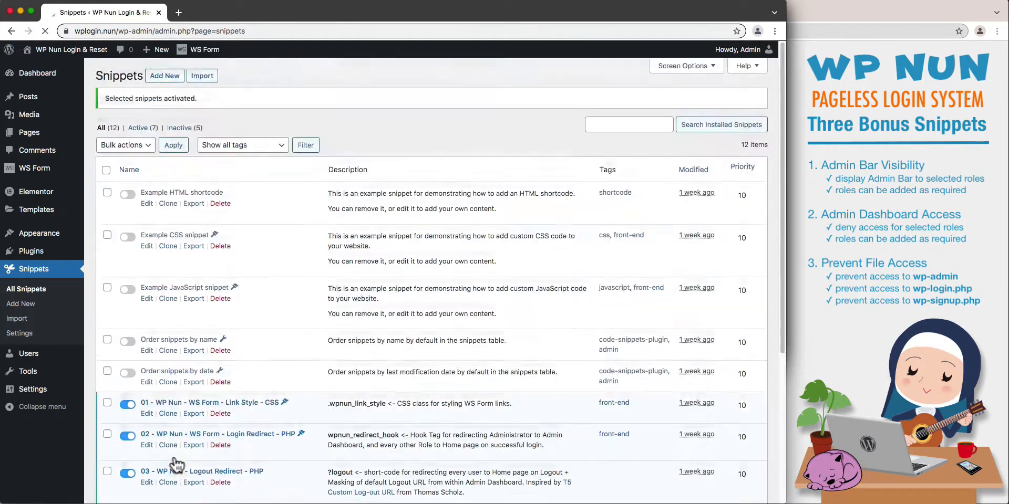
scroll(175, 465, down, 10)
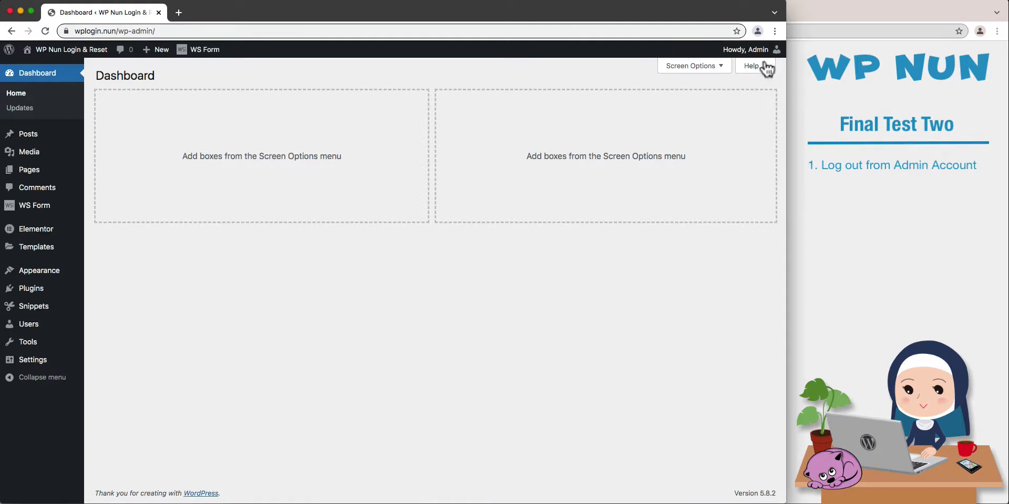
Log out of the admin account and test logged-out access to the dashboard at wplogin.nun/wp-admin.
mouse_move(767, 52)
click(724, 104)
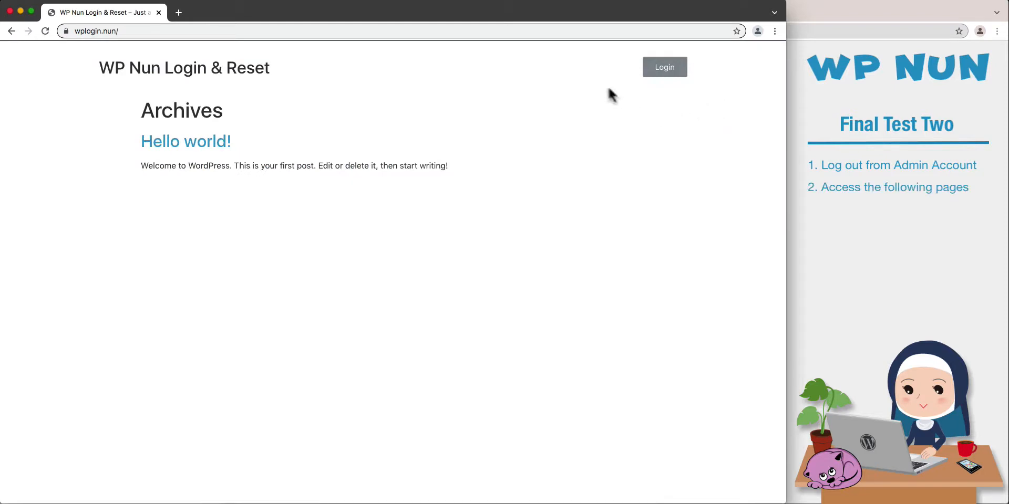
click(607, 31)
click(607, 31)
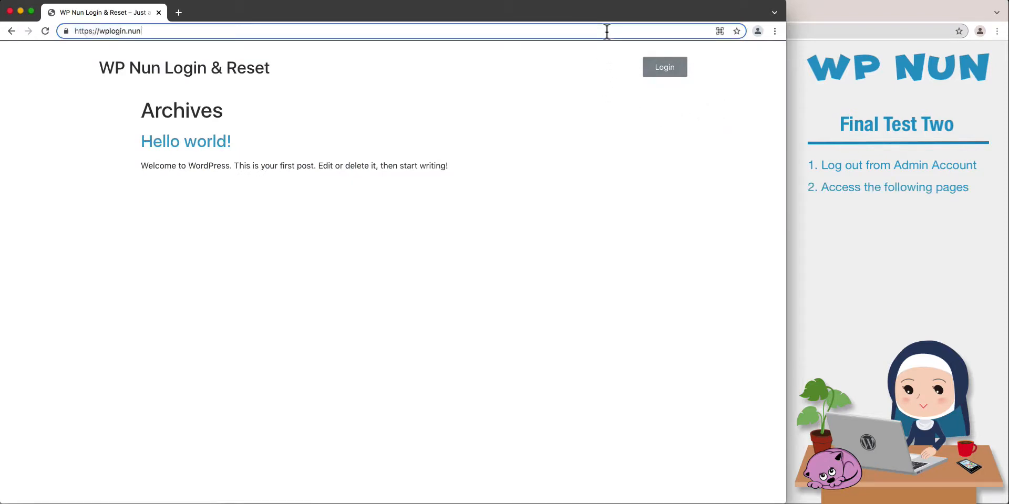
text(/wp-admin)
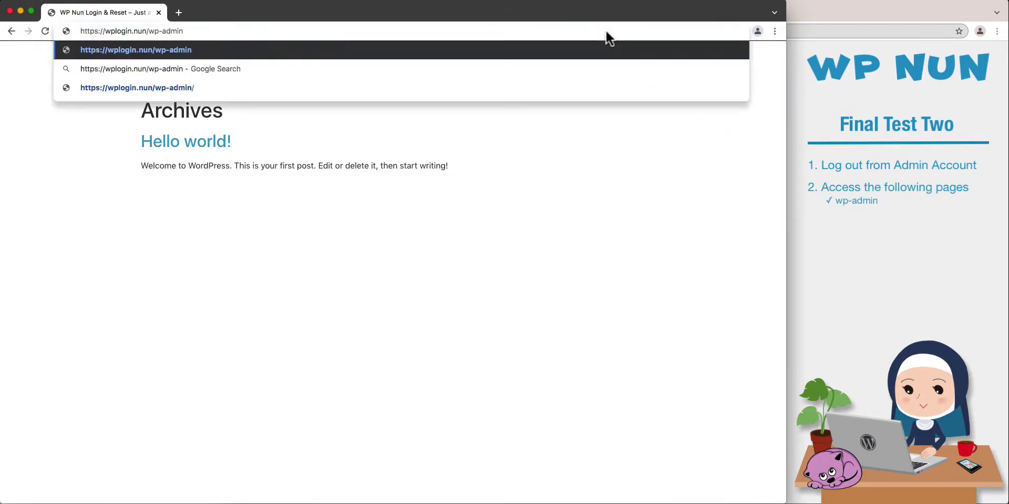
key(Return)
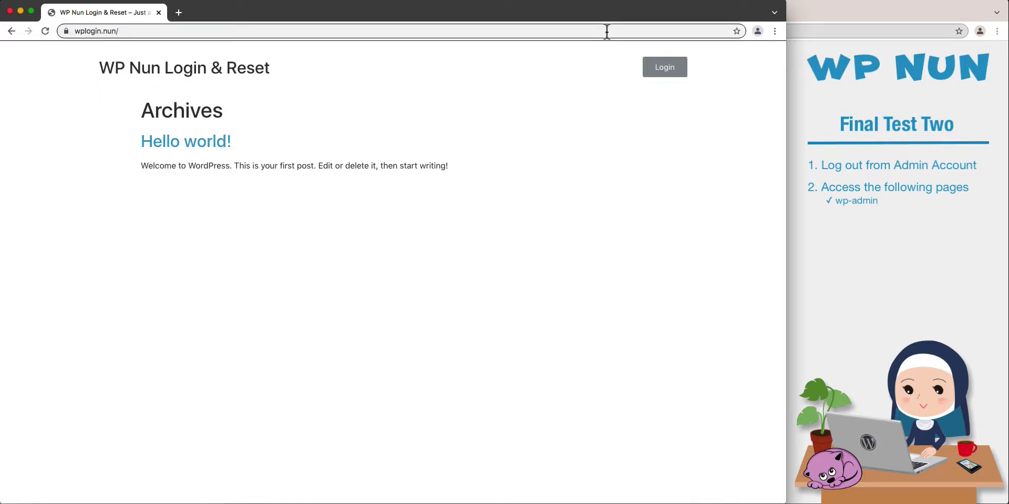
Test logged-out access to the default login and sign-up pages at wplogin.nun/wp-login.php and wplogin.nun/wp-signup.php.
click(607, 31)
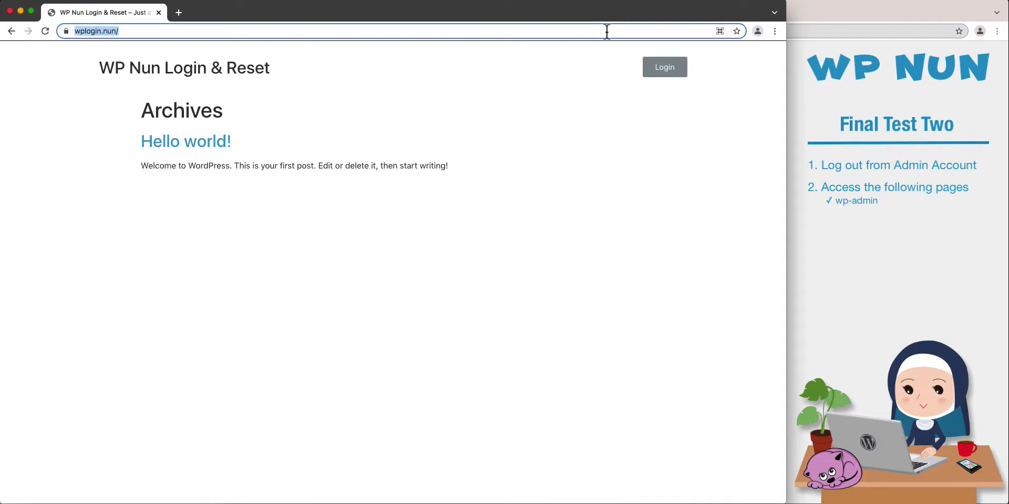
click(607, 32)
text(wp-login.php)
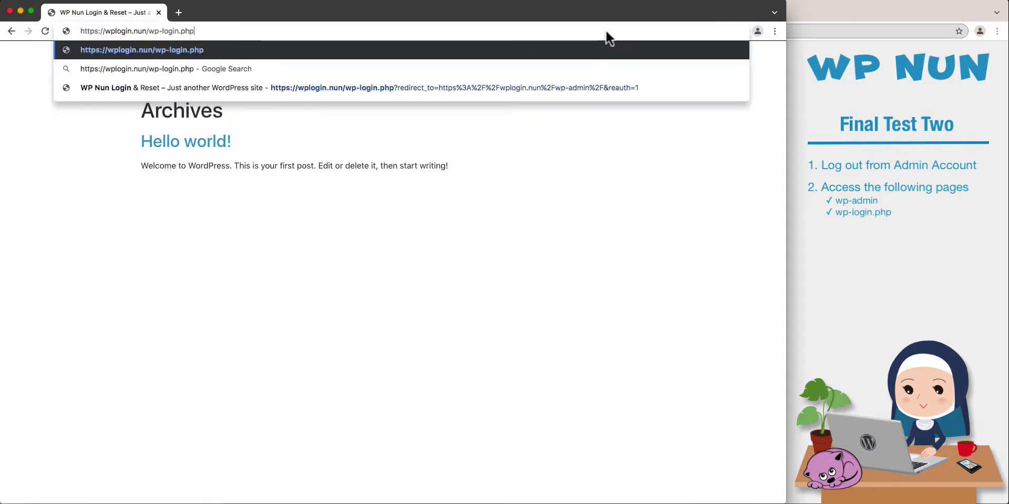
key(Return)
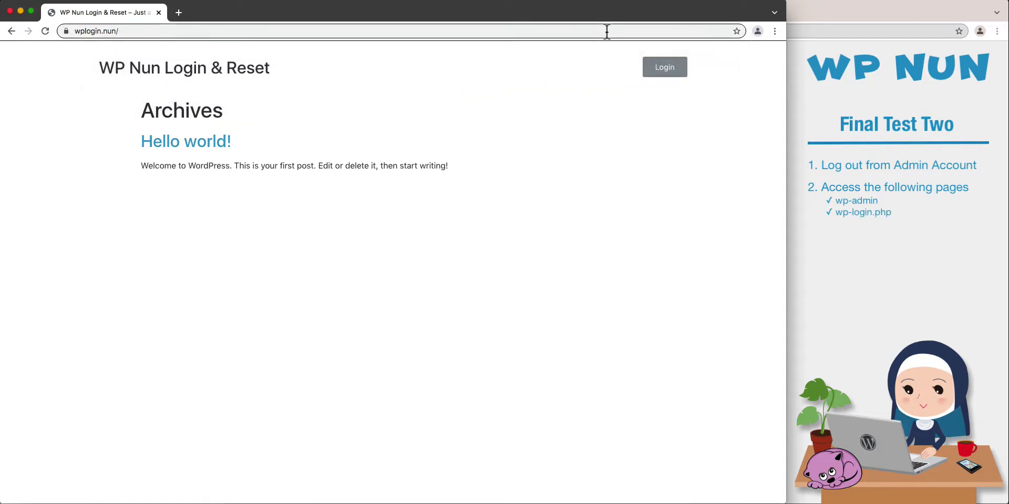
click(606, 31)
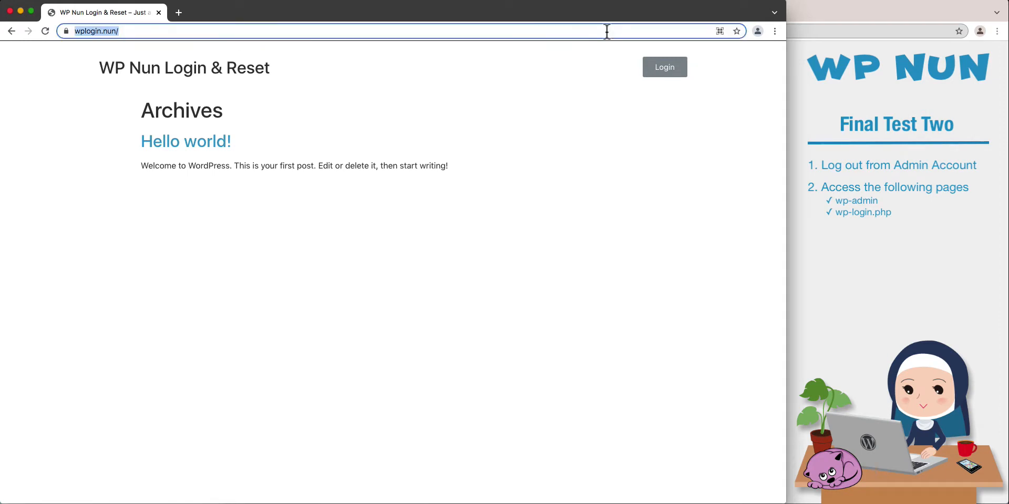
click(607, 31)
text(wp-signup.php)
key(Return)
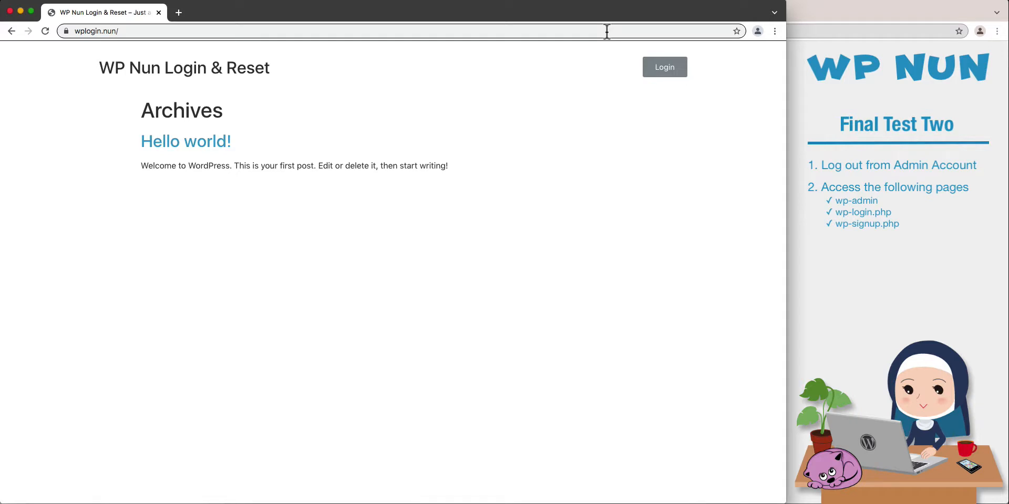
Log in through the login popup as the subscriber user, entering the account's e-mail address and password.
click(660, 74)
click(414, 231)
text(user@wplogin.nun)
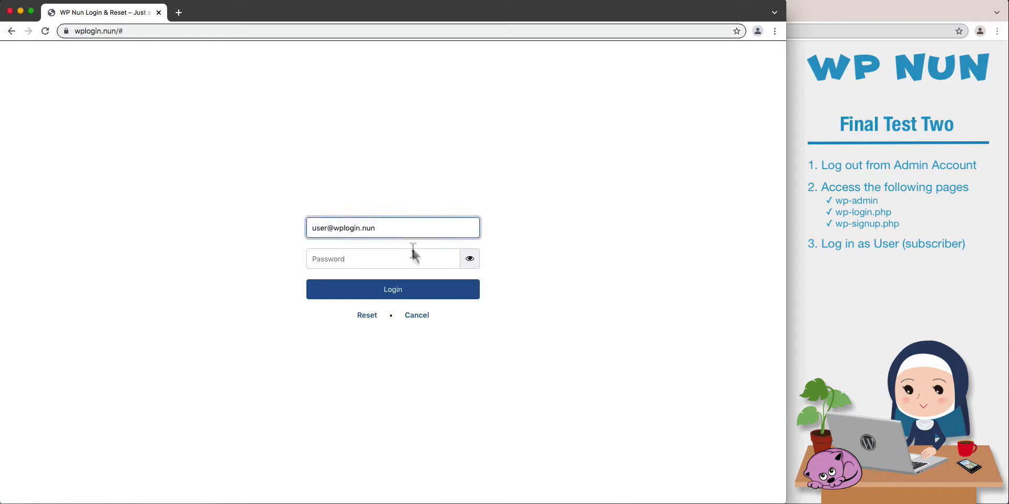
key(Tab)
text(•••••••)
key(Return)
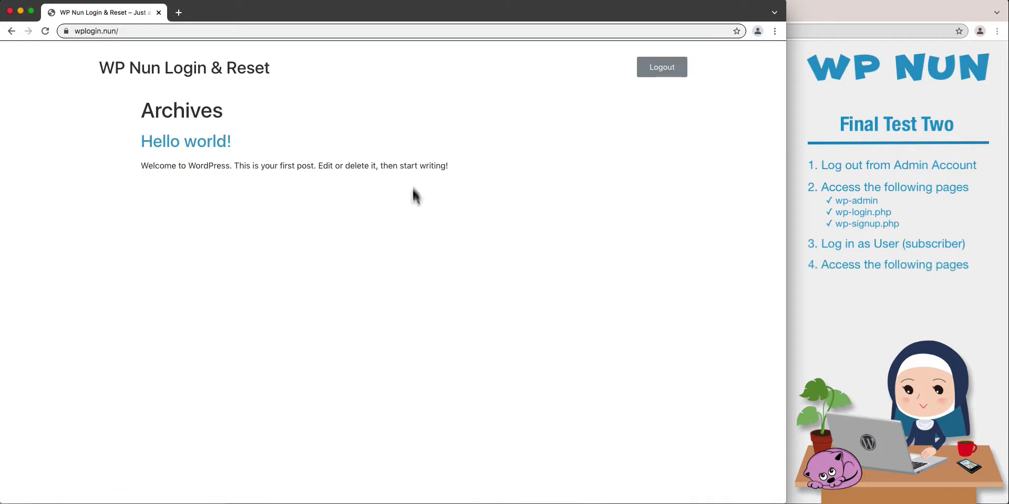
Test the logged-in subscriber's access to the dashboard at wplogin.nun/wp-admin.
click(500, 33)
key(Right)
key(BackSpace)
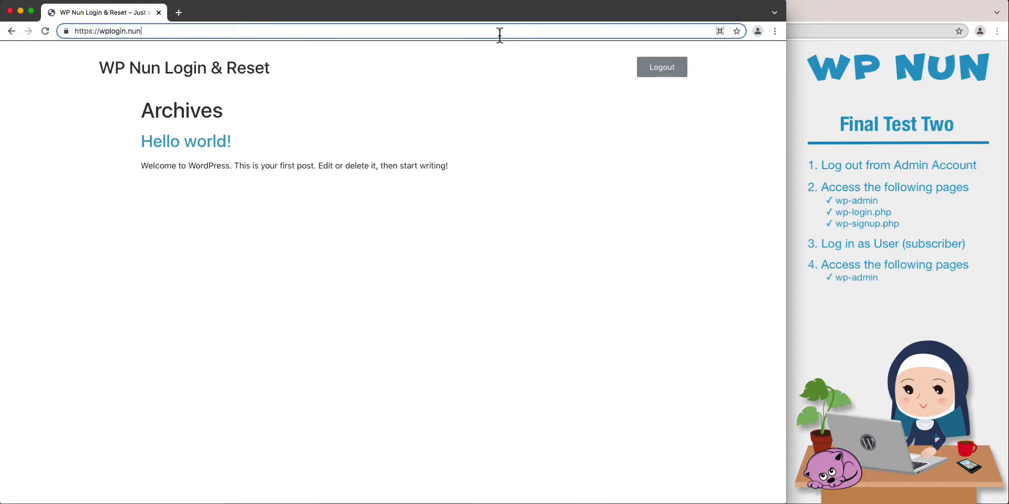
text(/wp-admin)
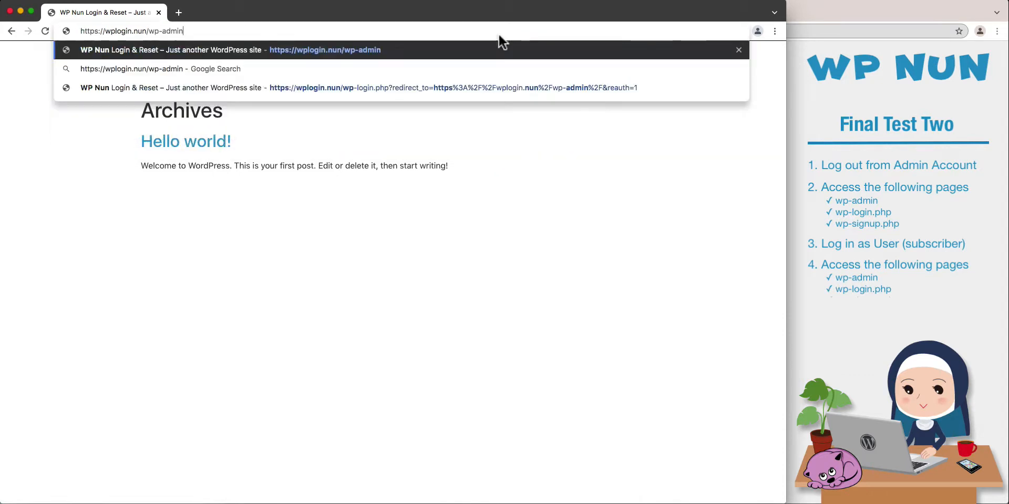
key(Return)
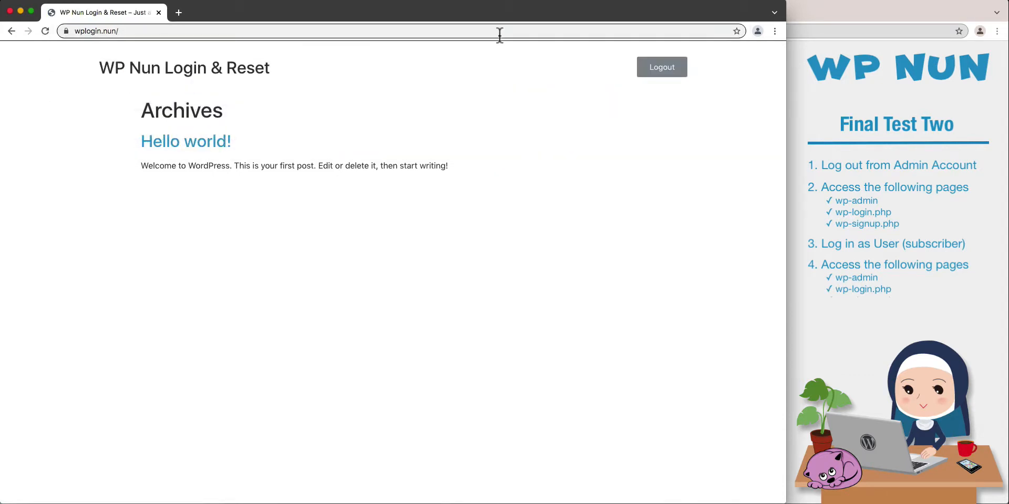
Test the logged-in subscriber's access to the default pages wplogin.nun/wp-login.php and wplogin.nun/wp-signup.php.
click(500, 34)
key(Right)
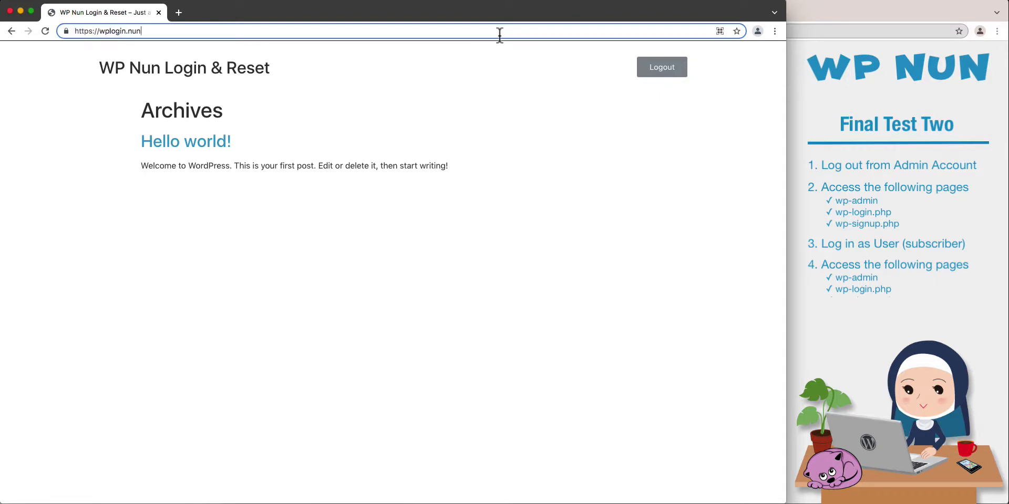
text(wp-login.php)
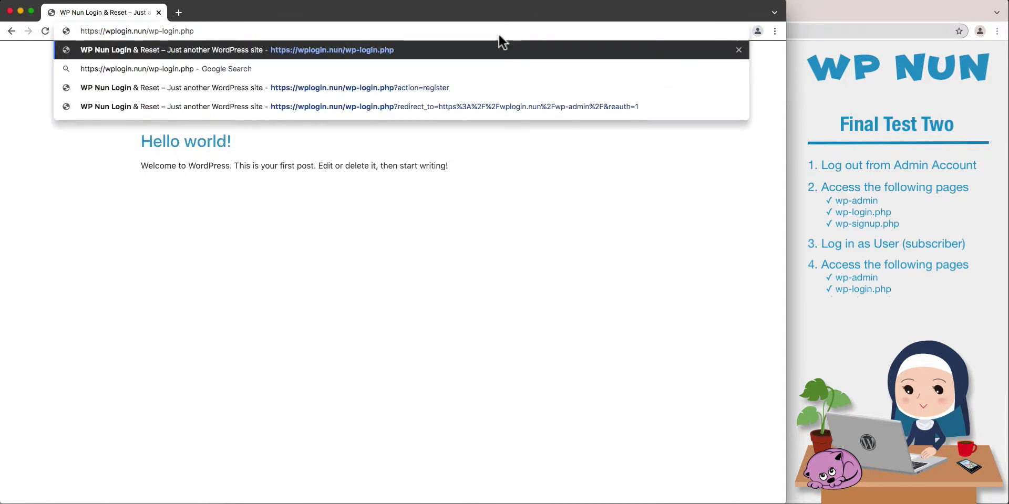
key(Return)
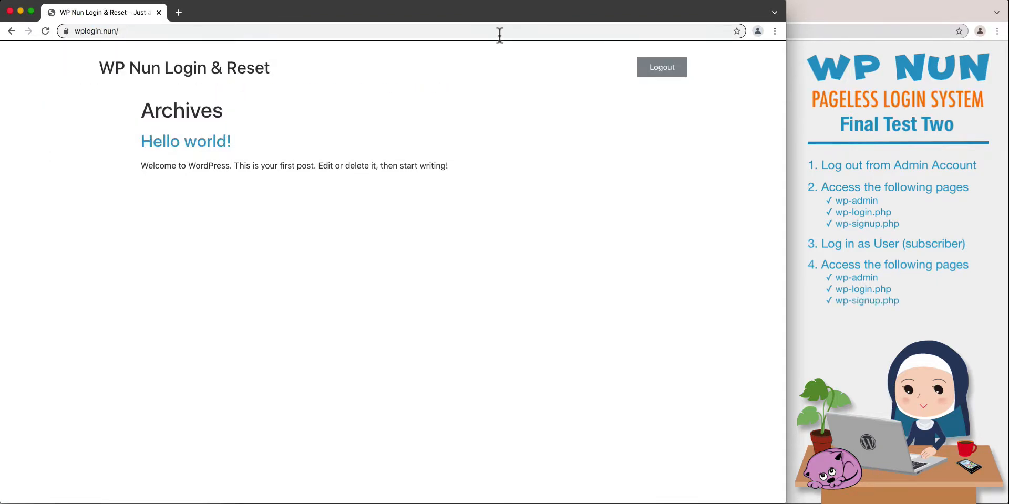
click(499, 32)
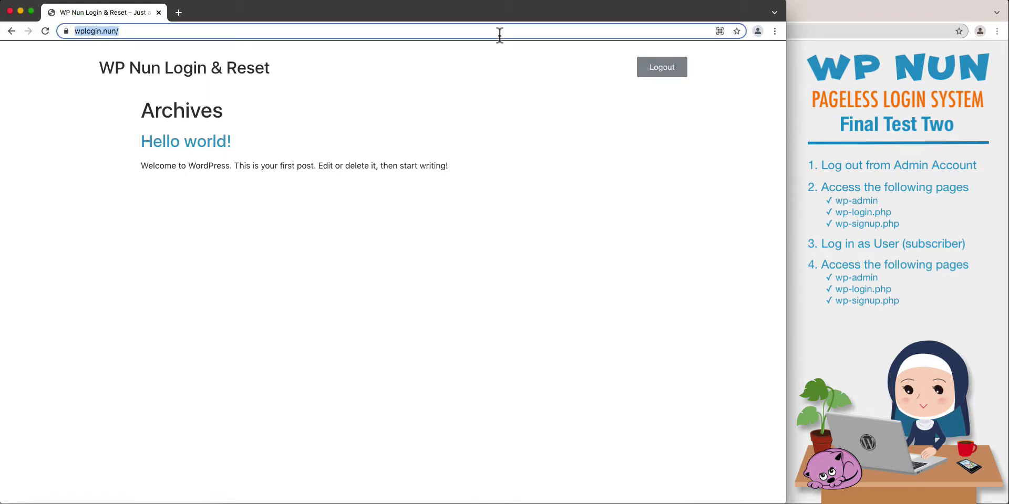
key(Right)
text(wp-signup.php)
key(Return)
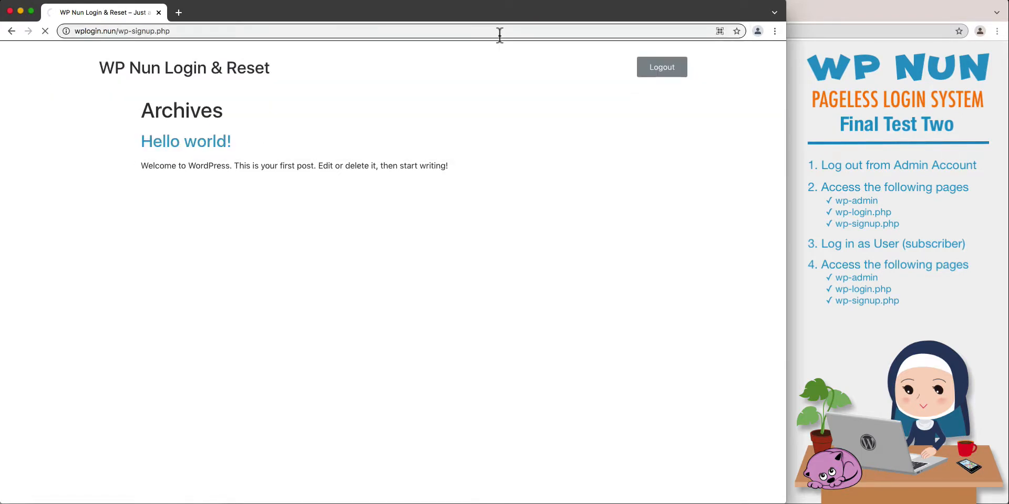